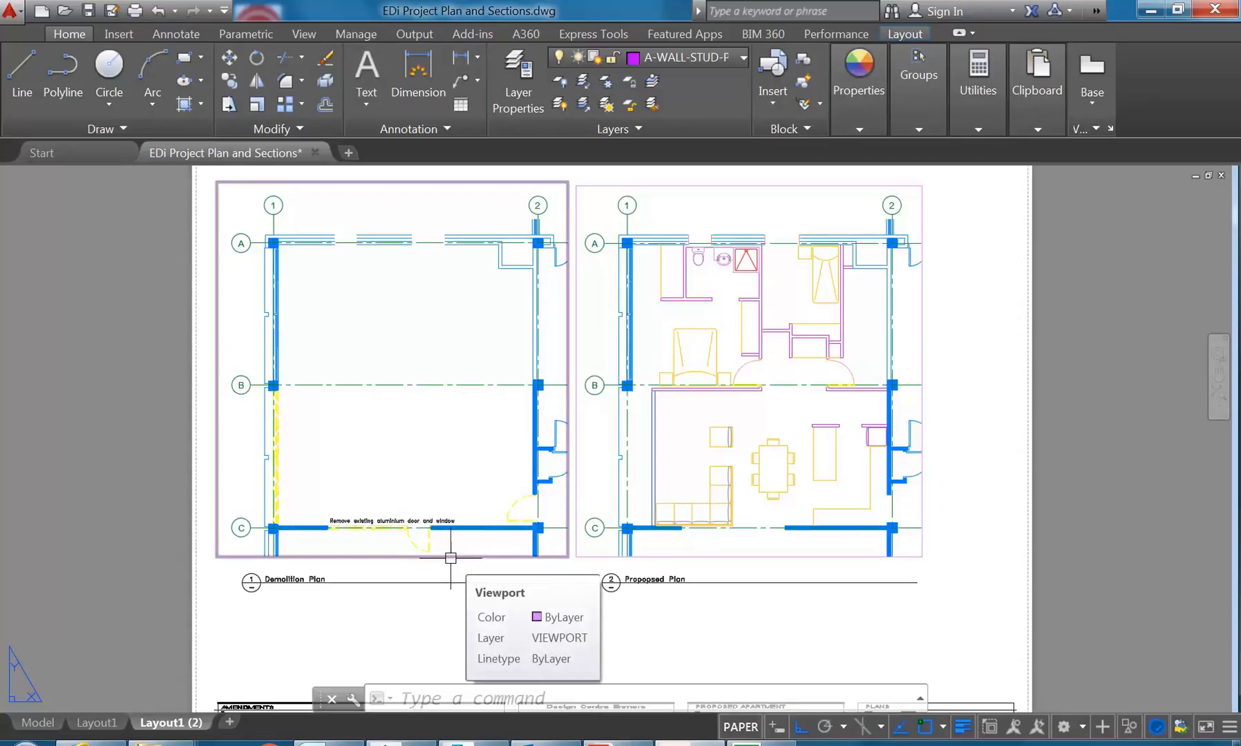
mouse_move(399, 621)
middle_down()
mouse_move(390, 582)
mouse_move(396, 595)
middle_up()
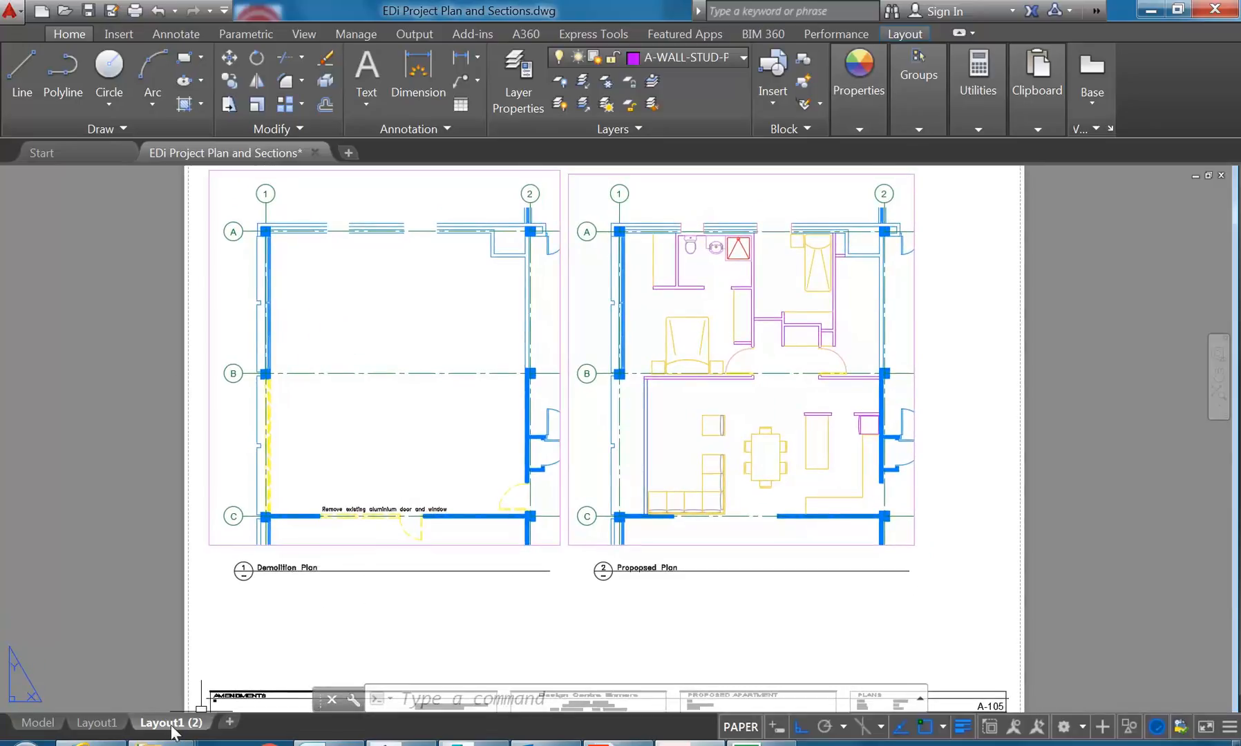
mouse_move(167, 731)
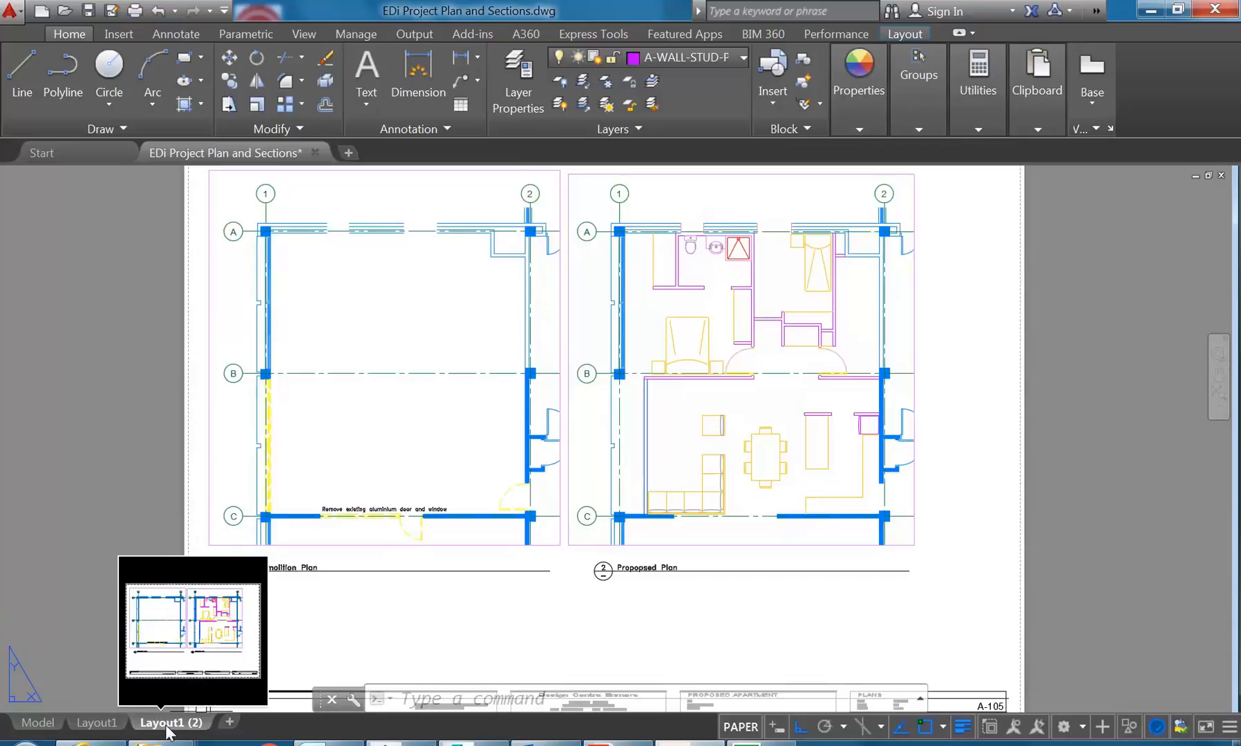
right_click(167, 725)
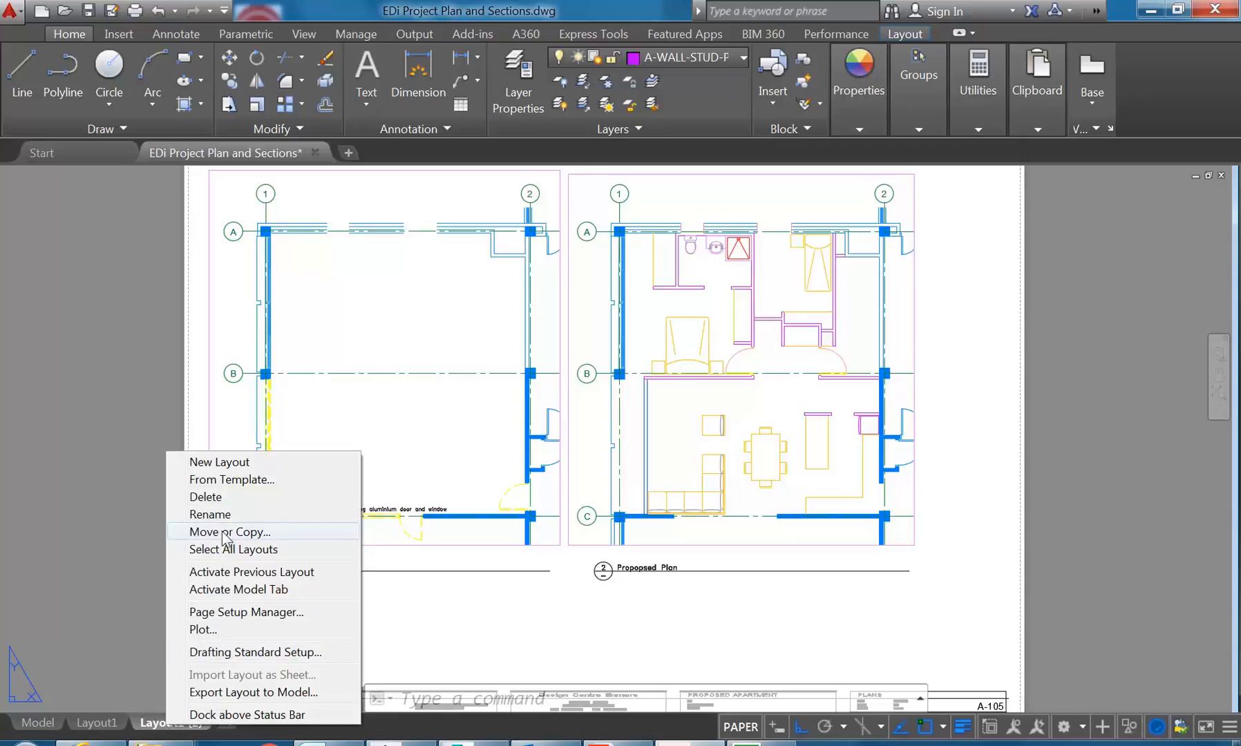
click(435, 634)
click(487, 600)
Step: Create a copy of the Layout1 (2) layout and place it at the end of the layouts
right_click(168, 725)
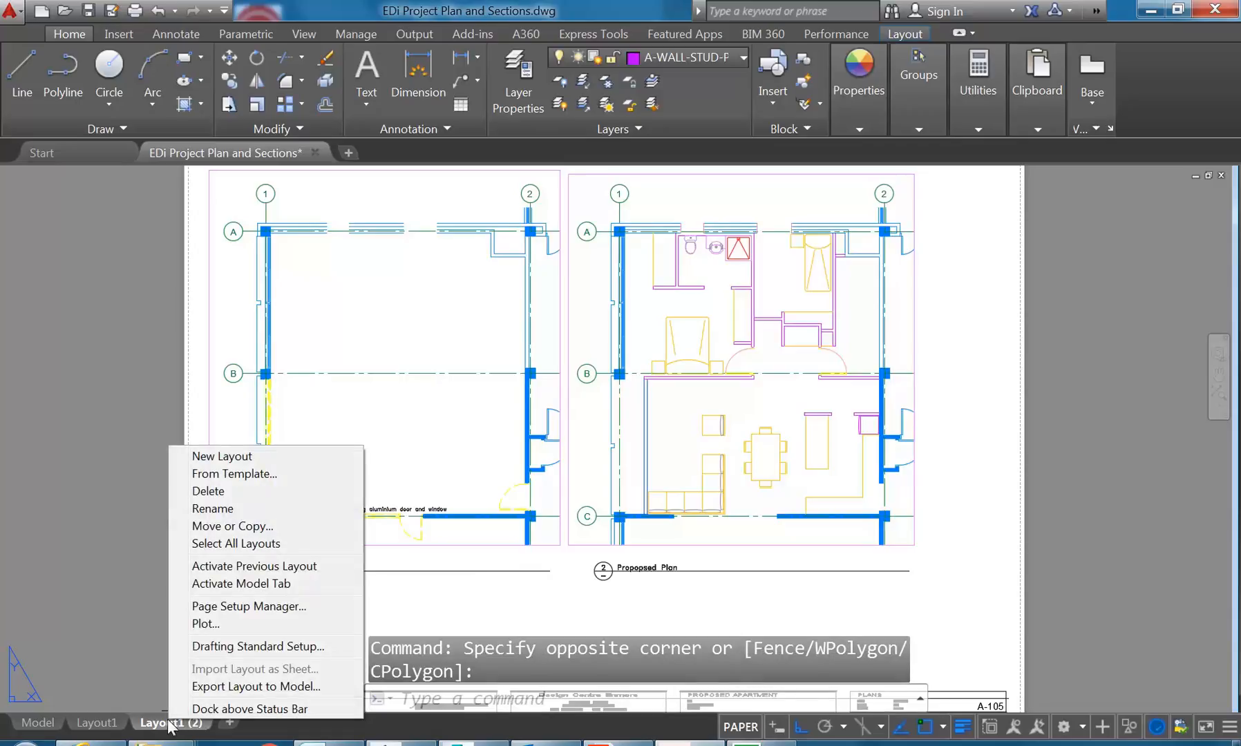
click(235, 527)
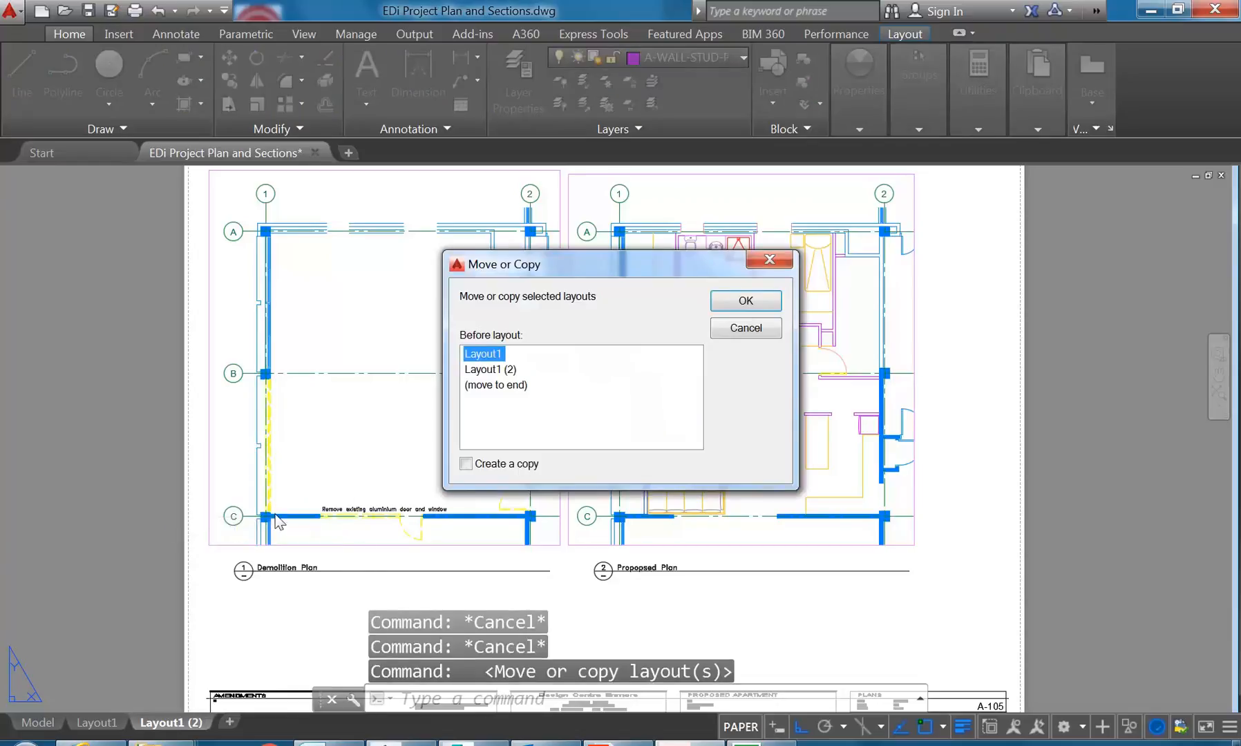
click(467, 470)
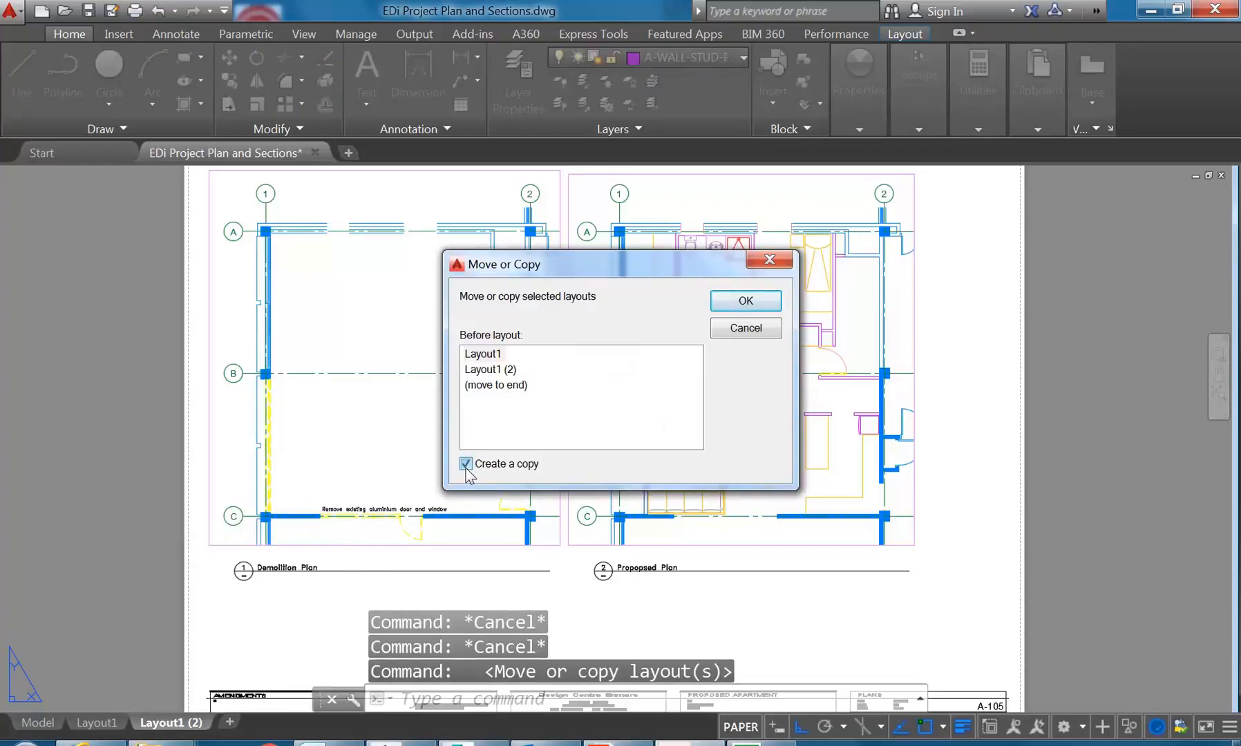
click(483, 372)
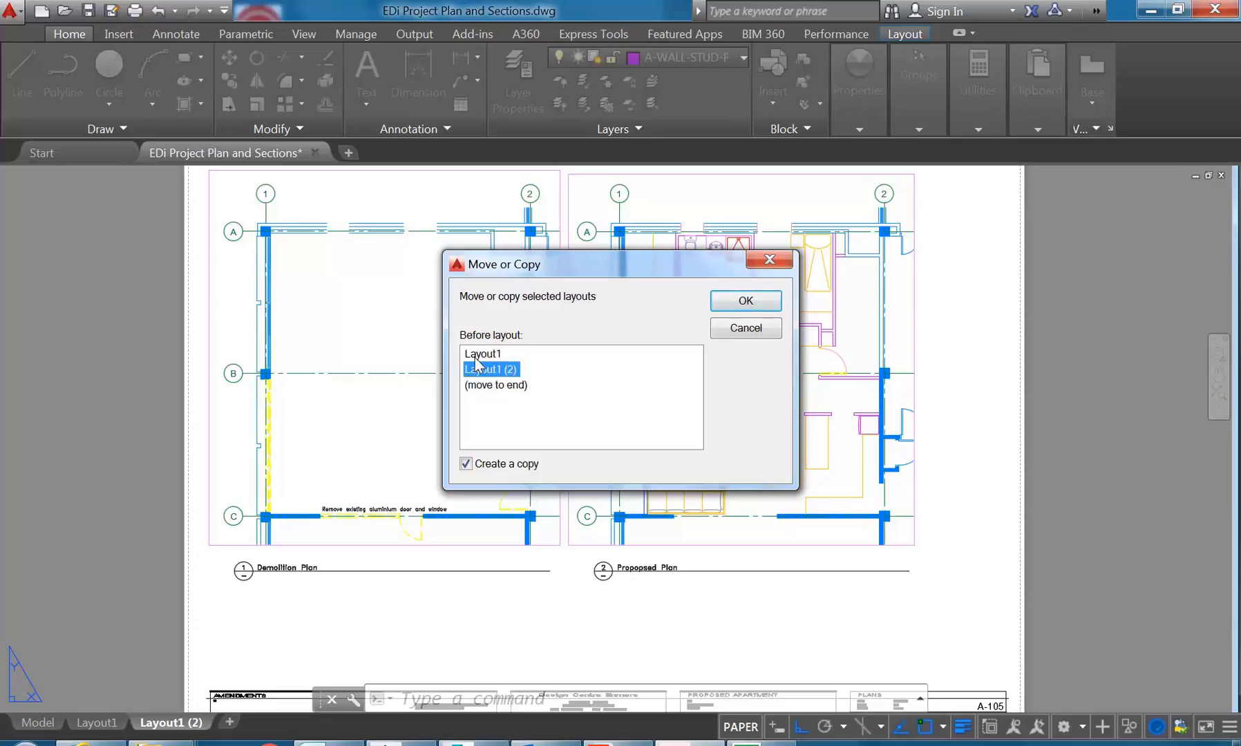
click(484, 386)
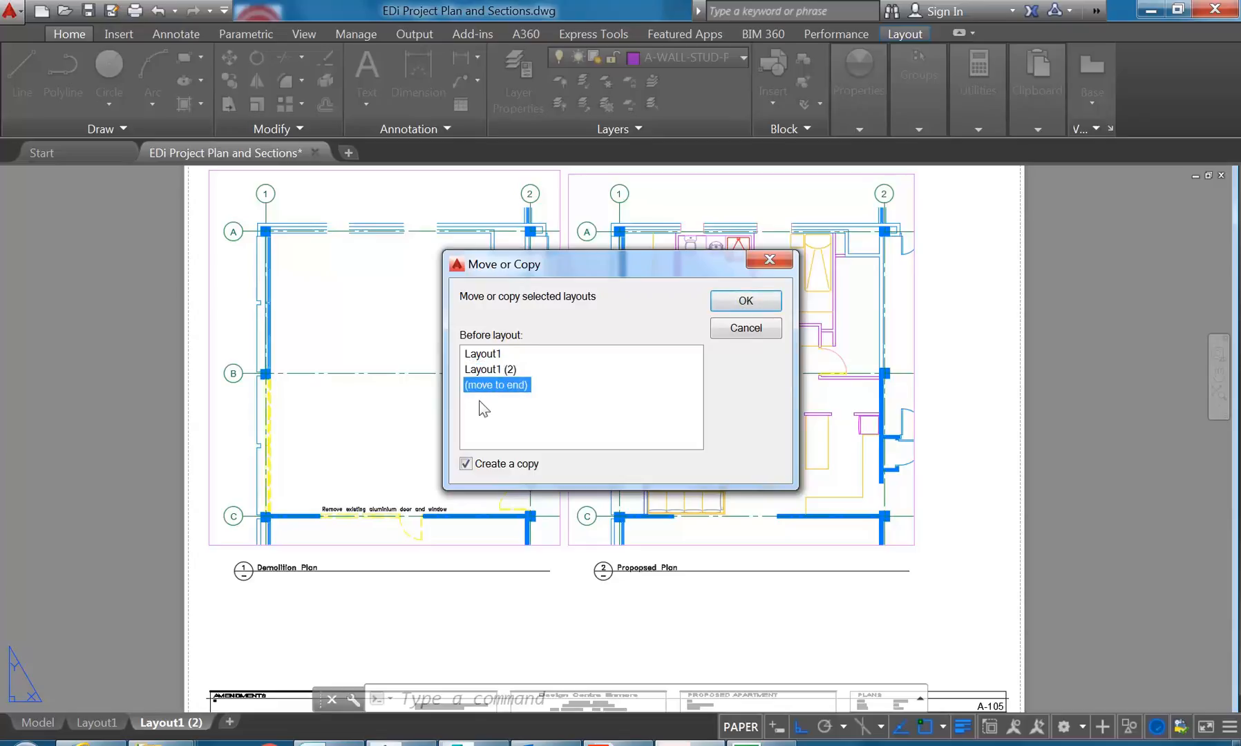
click(746, 302)
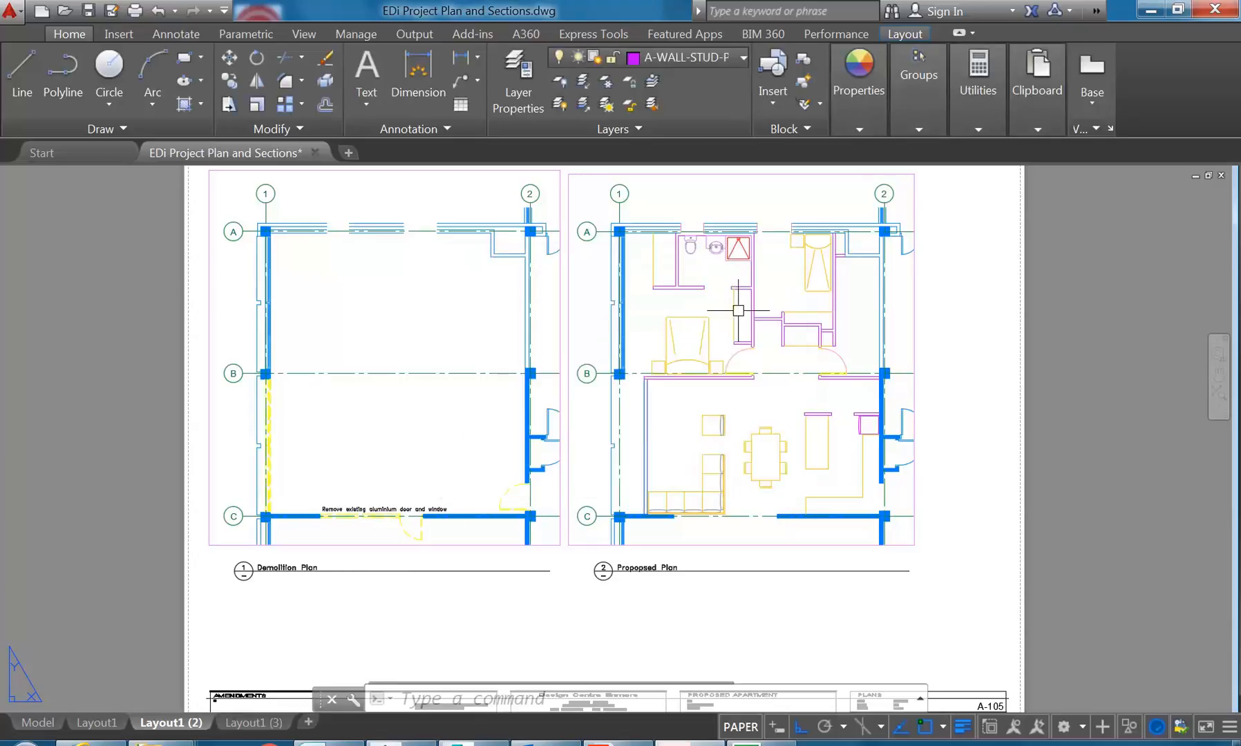
Step: Compare Layout1 (2) with its copy and make the copied layout, Layout1 (3), current
click(256, 721)
click(146, 726)
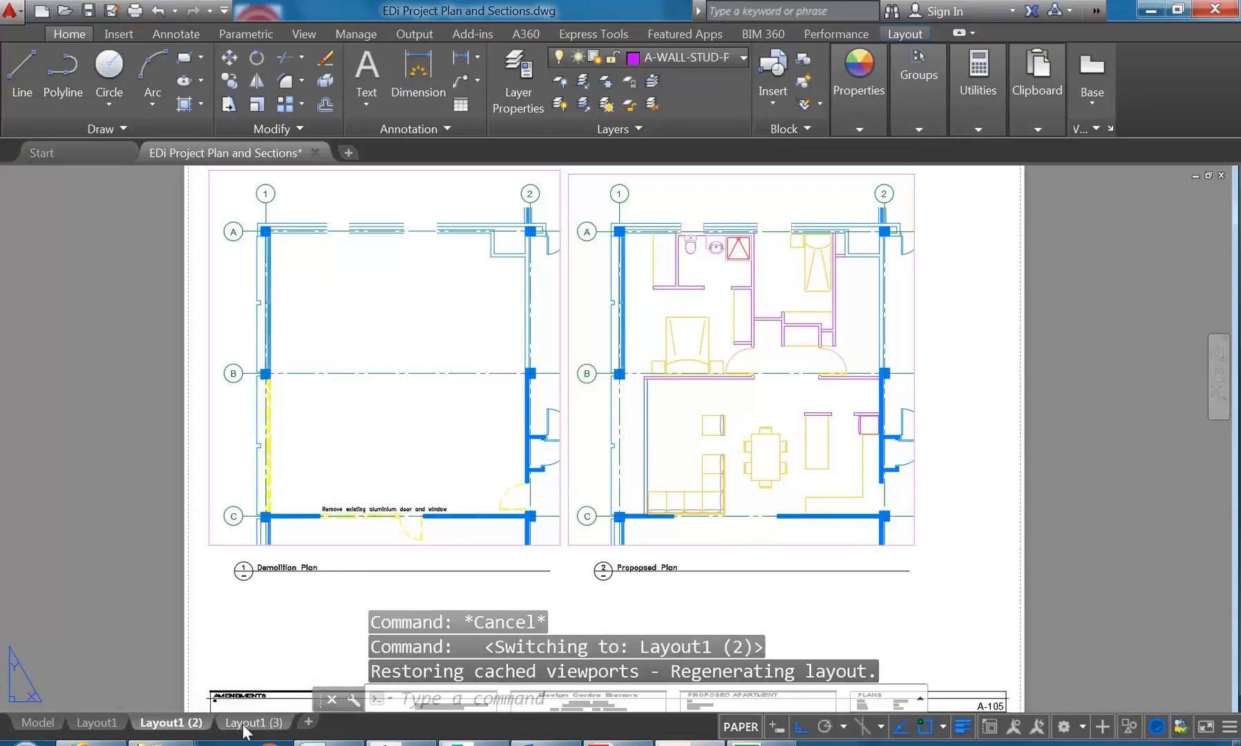
click(243, 725)
middle_drag(711, 568, 675, 521)
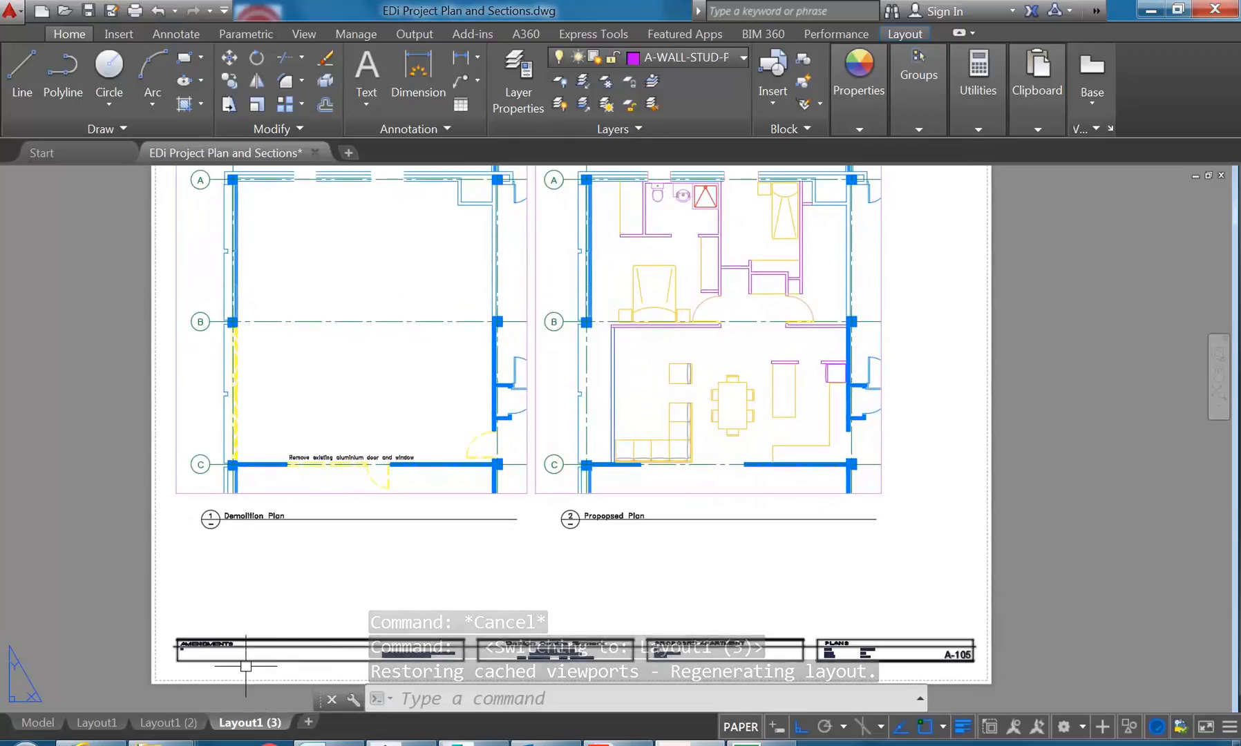
mouse_move(215, 644)
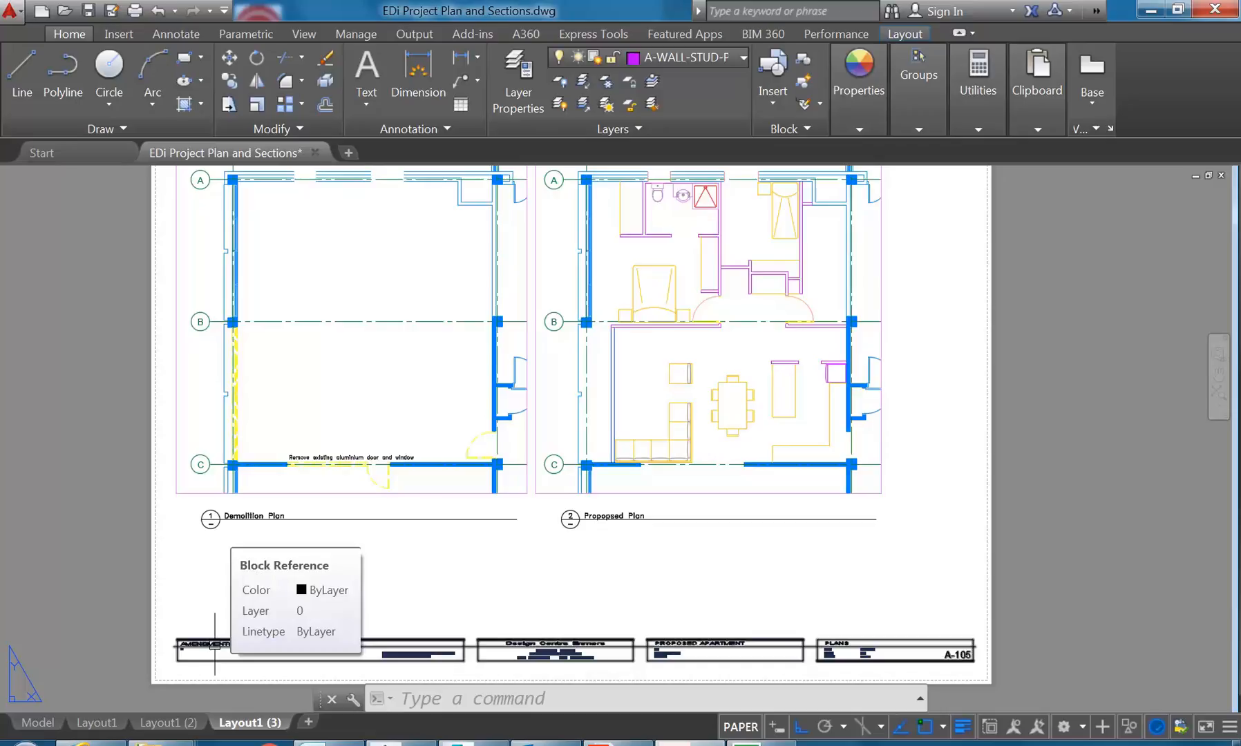
click(214, 644)
right_click(215, 644)
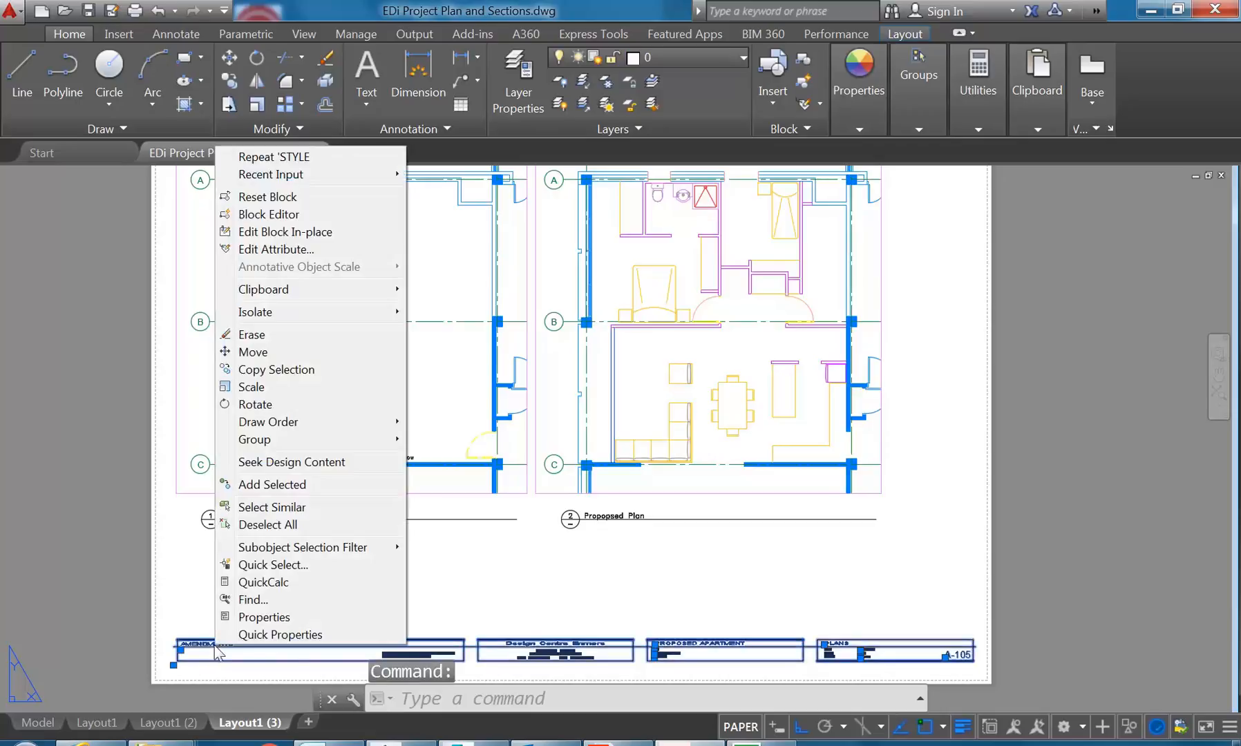
mouse_move(312, 290)
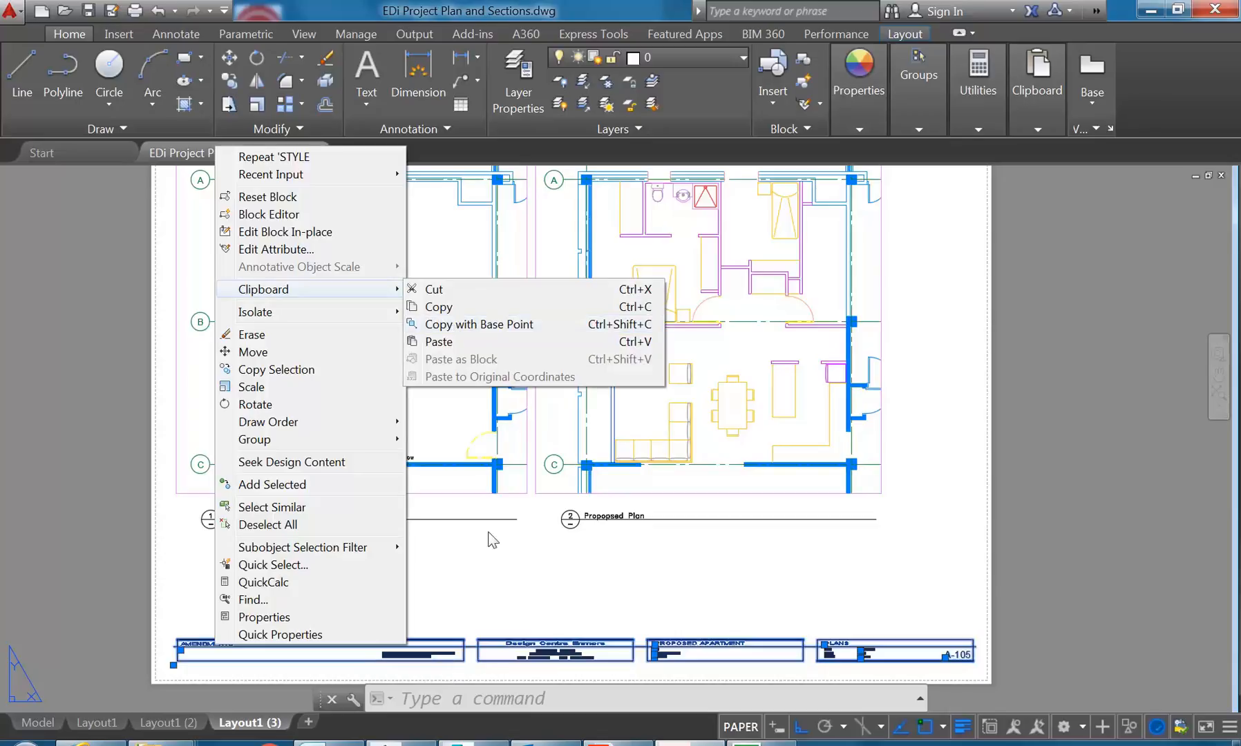
click(483, 580)
scroll(388, 430, down, 3)
middle_drag(388, 430, 388, 490)
key(Escape)
key(Escape)
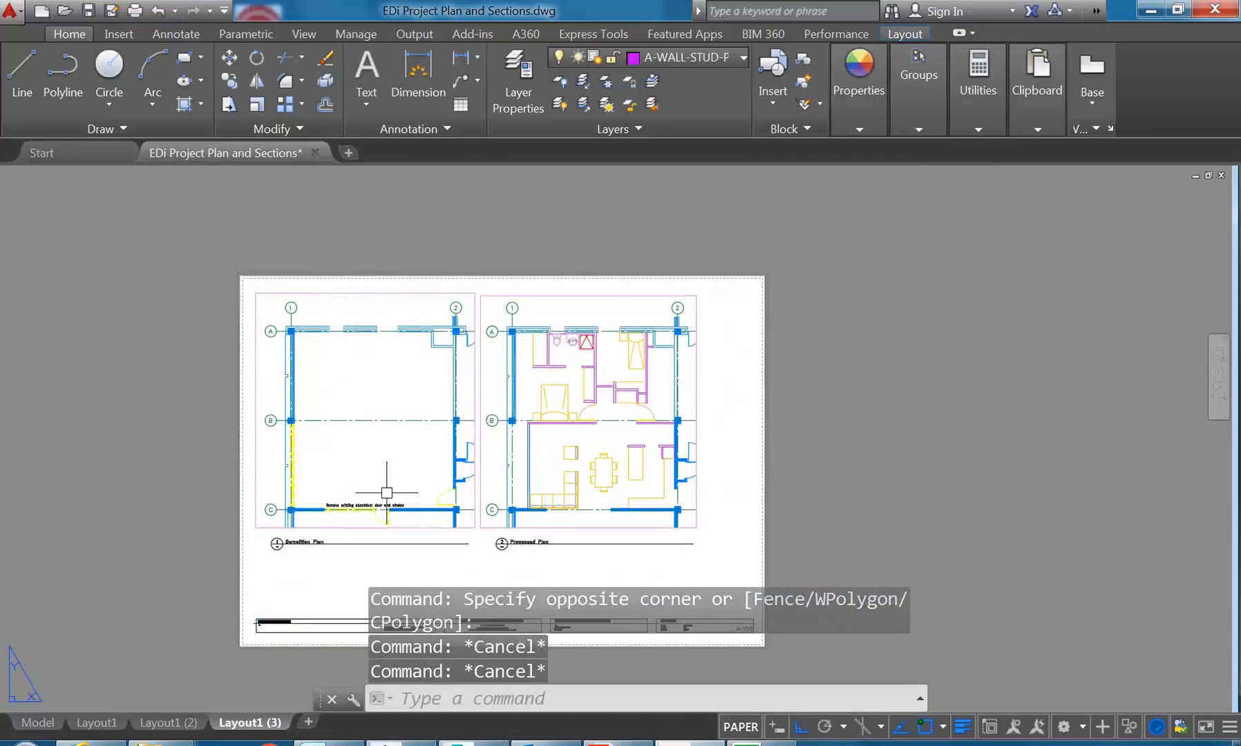
Step: Activate model space in the Demolition Plan viewport on Layout1 (3) and unlock the viewport
scroll(360, 477, up, 3)
mouse_move(316, 584)
middle_down()
mouse_move(333, 579)
mouse_move(330, 597)
middle_up()
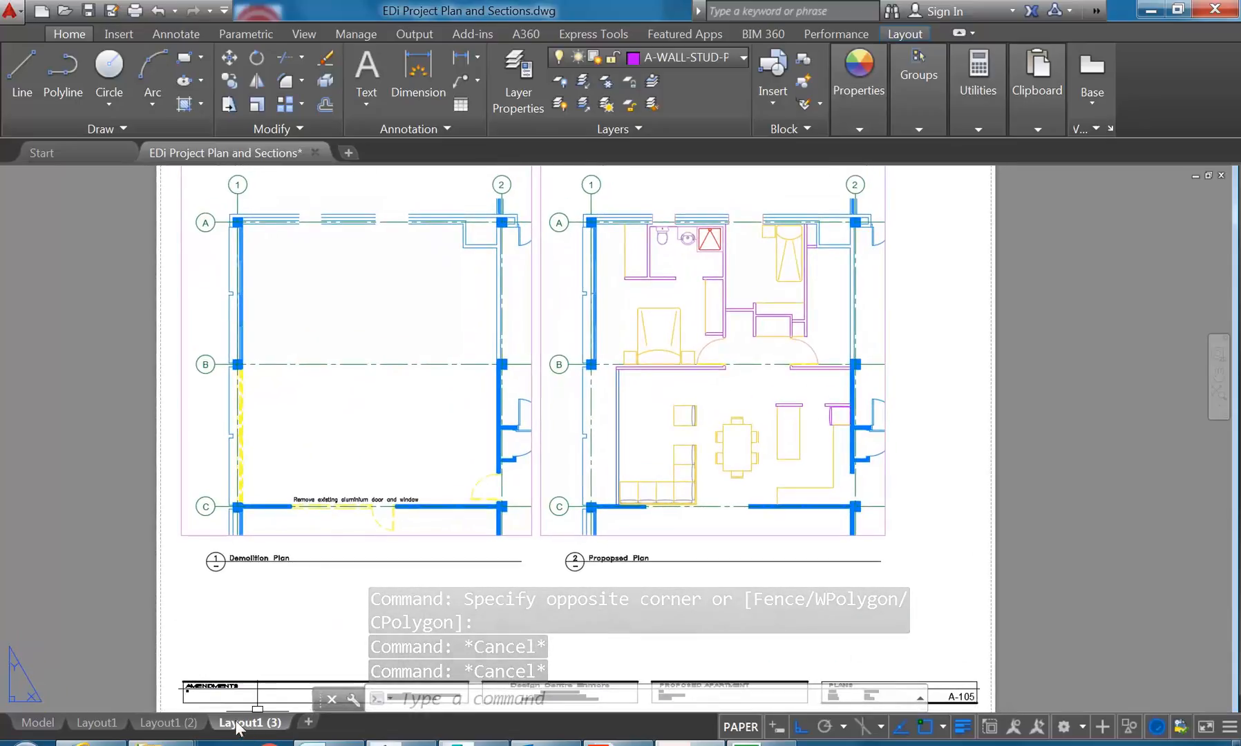
scroll(312, 535, down, 2)
middle_drag(312, 534, 341, 540)
scroll(341, 540, up, 4)
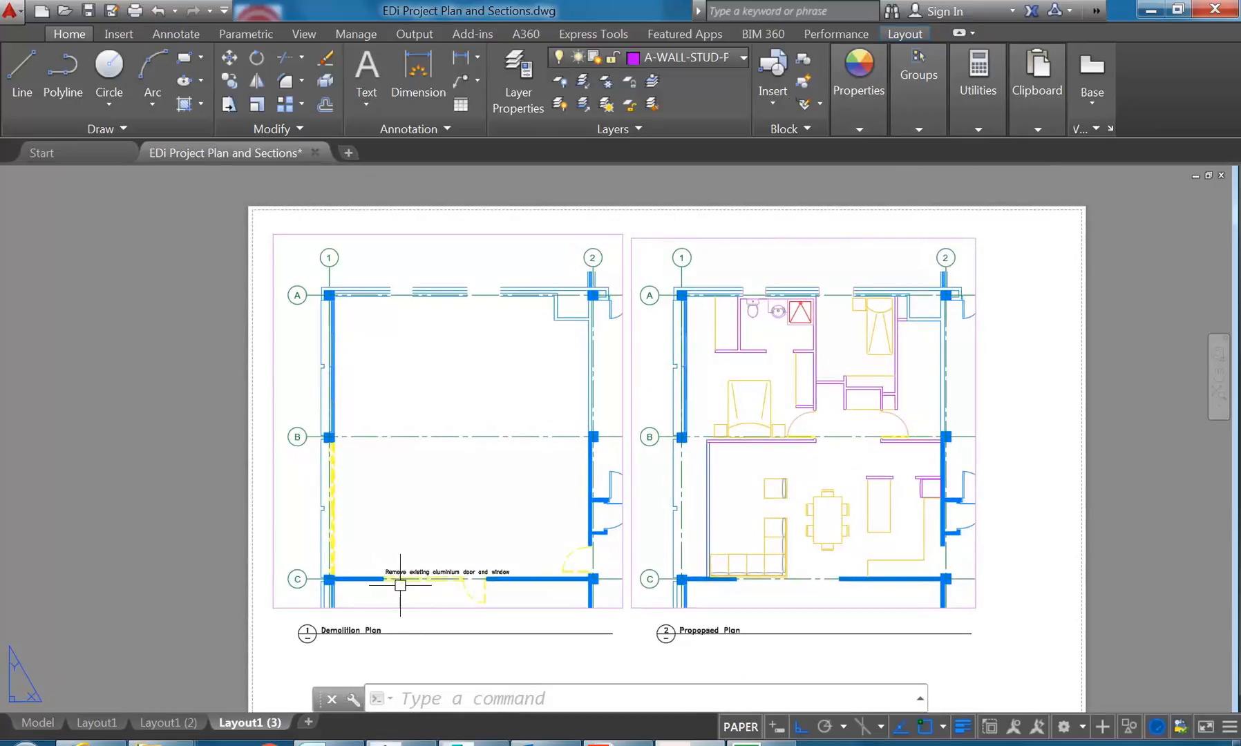
middle_drag(395, 503, 355, 465)
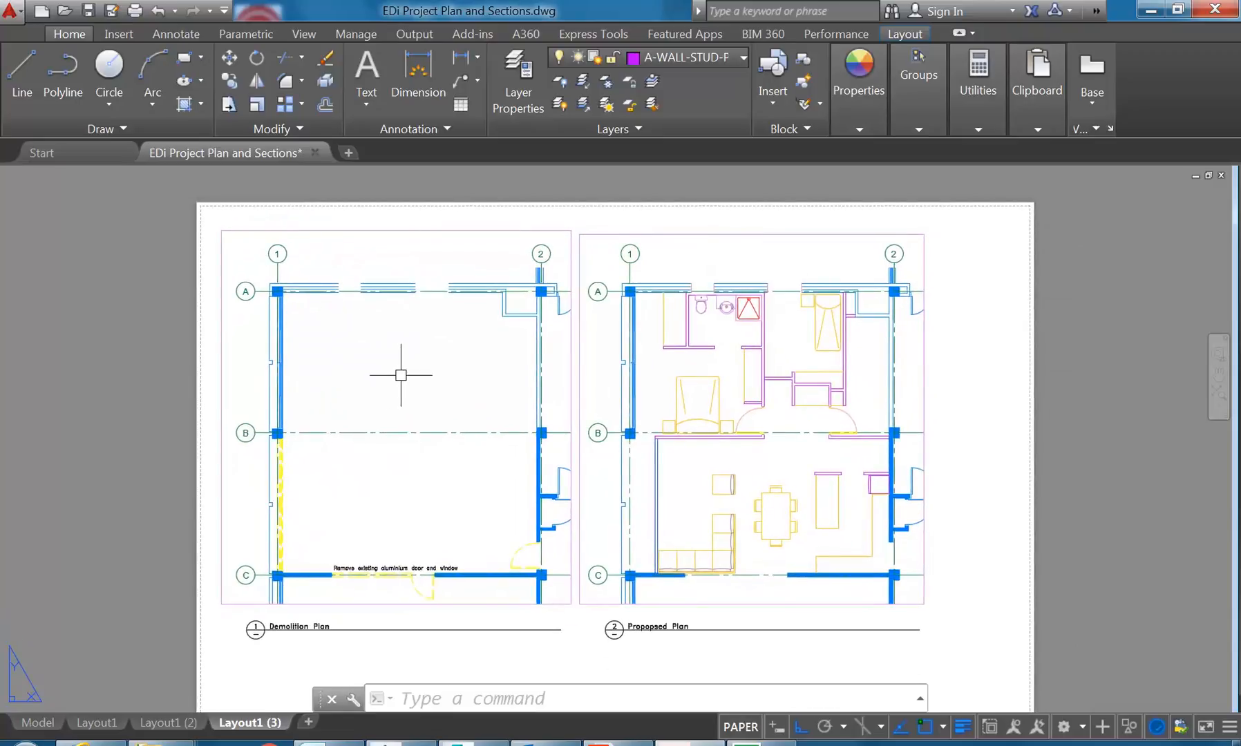
double_click(418, 359)
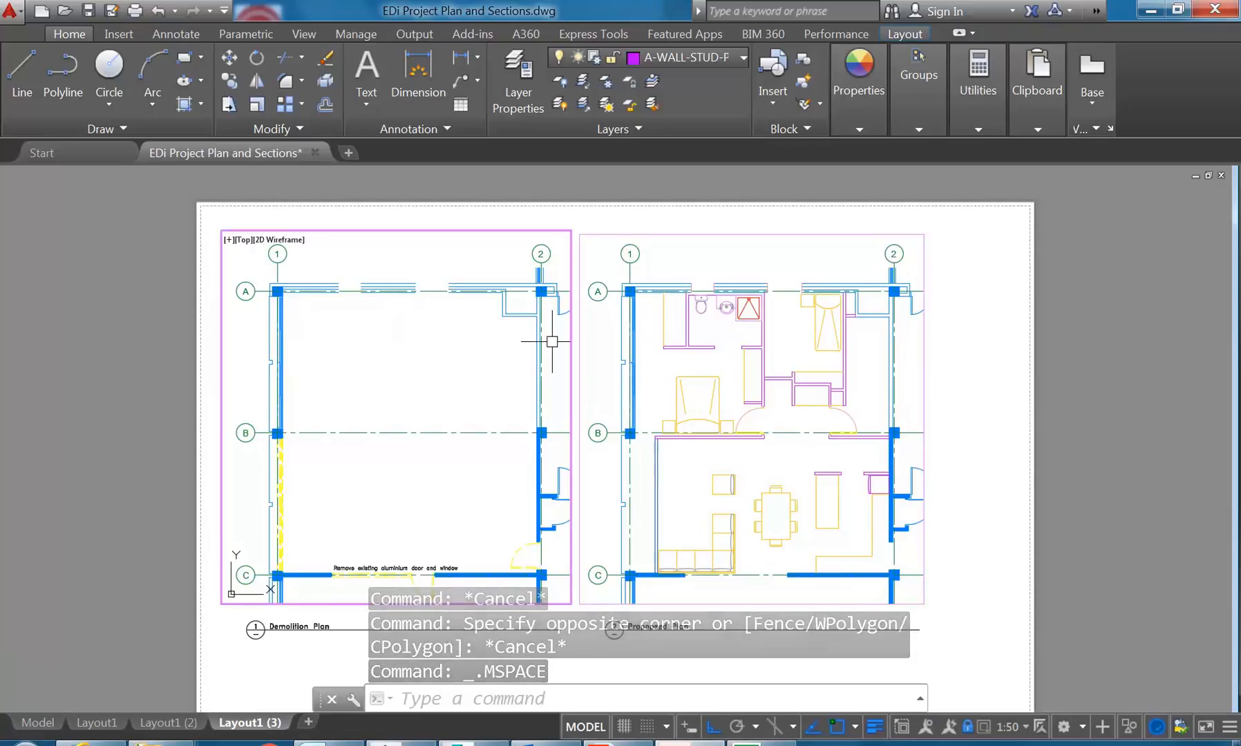
middle_drag(427, 278, 390, 285)
middle_drag(354, 386, 368, 360)
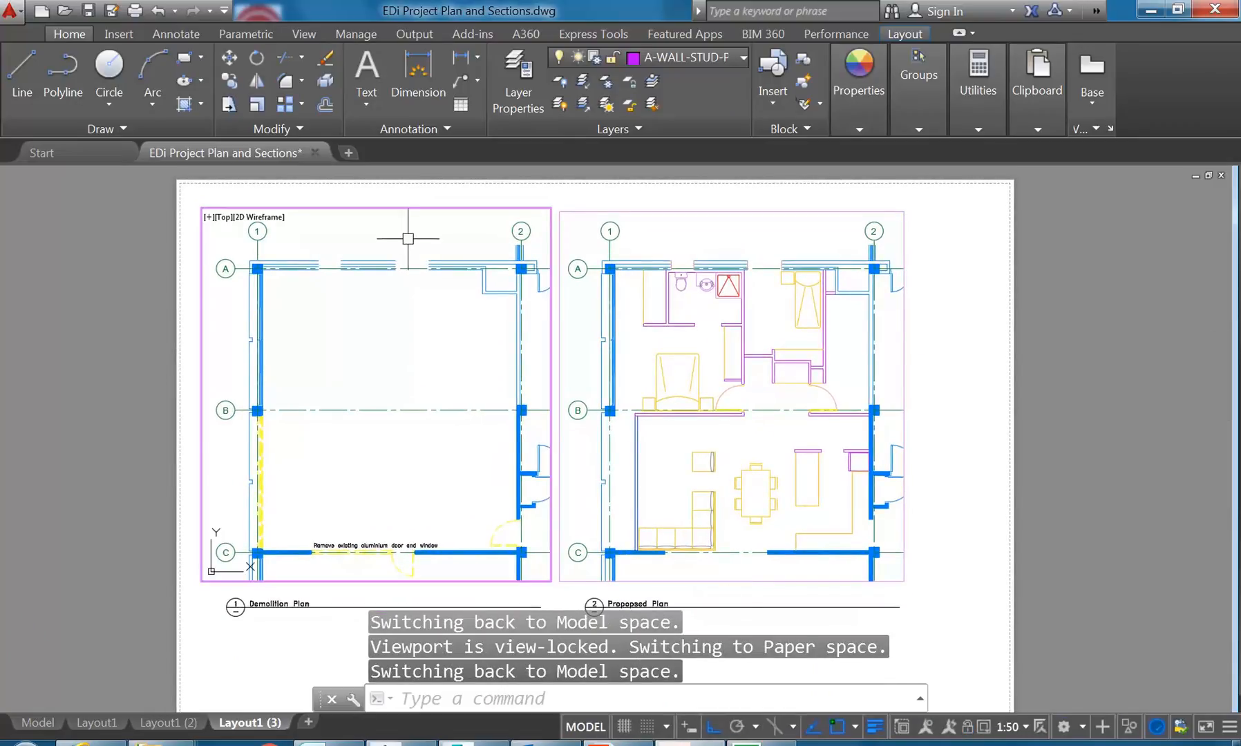
Step: Try to bring the section drawing above the plan into the Demolition Plan viewport by freely zooming and panning
scroll(349, 432, up, 5)
middle_drag(374, 321, 380, 494)
mouse_move(360, 388)
middle_down()
mouse_move(381, 388)
mouse_move(376, 408)
mouse_move(250, 403)
middle_up()
mouse_move(436, 408)
middle_down()
mouse_move(291, 404)
mouse_move(372, 376)
middle_up()
scroll(391, 375, down, 3)
scroll(404, 407, down, 3)
middle_drag(394, 418, 432, 383)
scroll(431, 380, down, 3)
scroll(431, 379, up, 10)
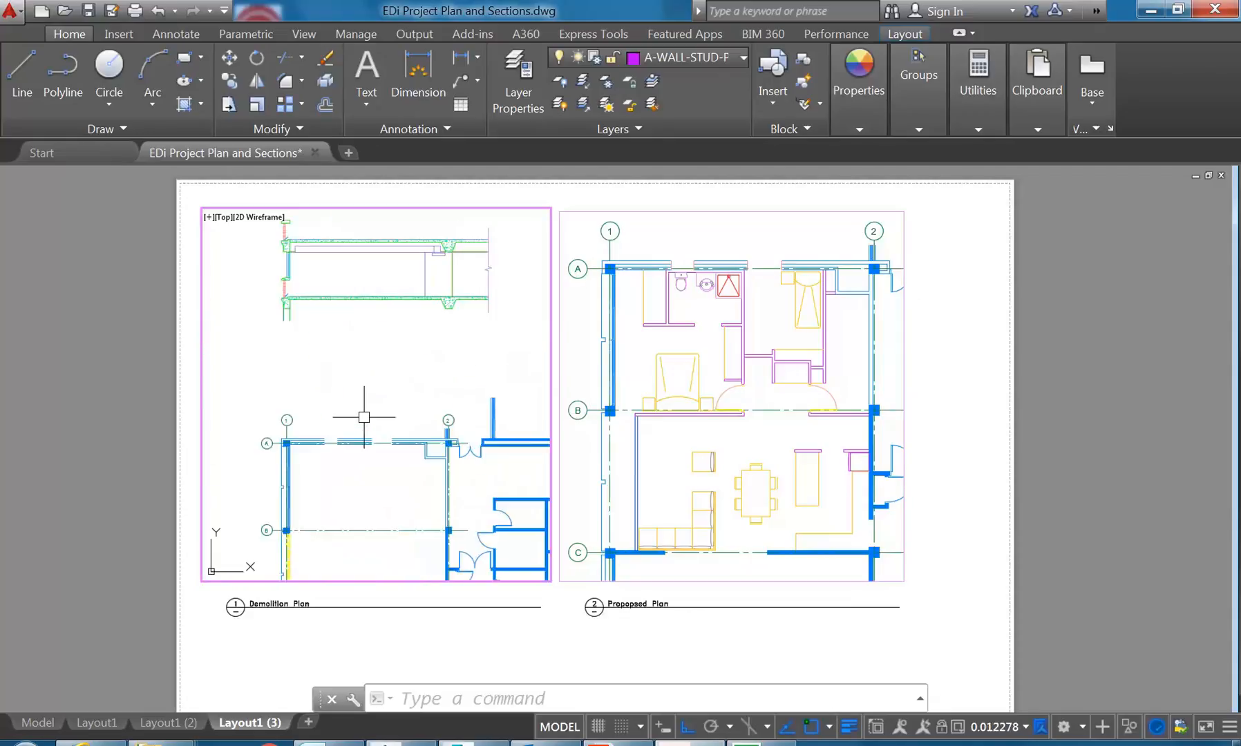
Step: Undo the free zooming and panning, then redo just enough to reactivate the unlocked Demolition Plan viewport at 1:50
click(158, 11)
click(159, 11)
click(158, 11)
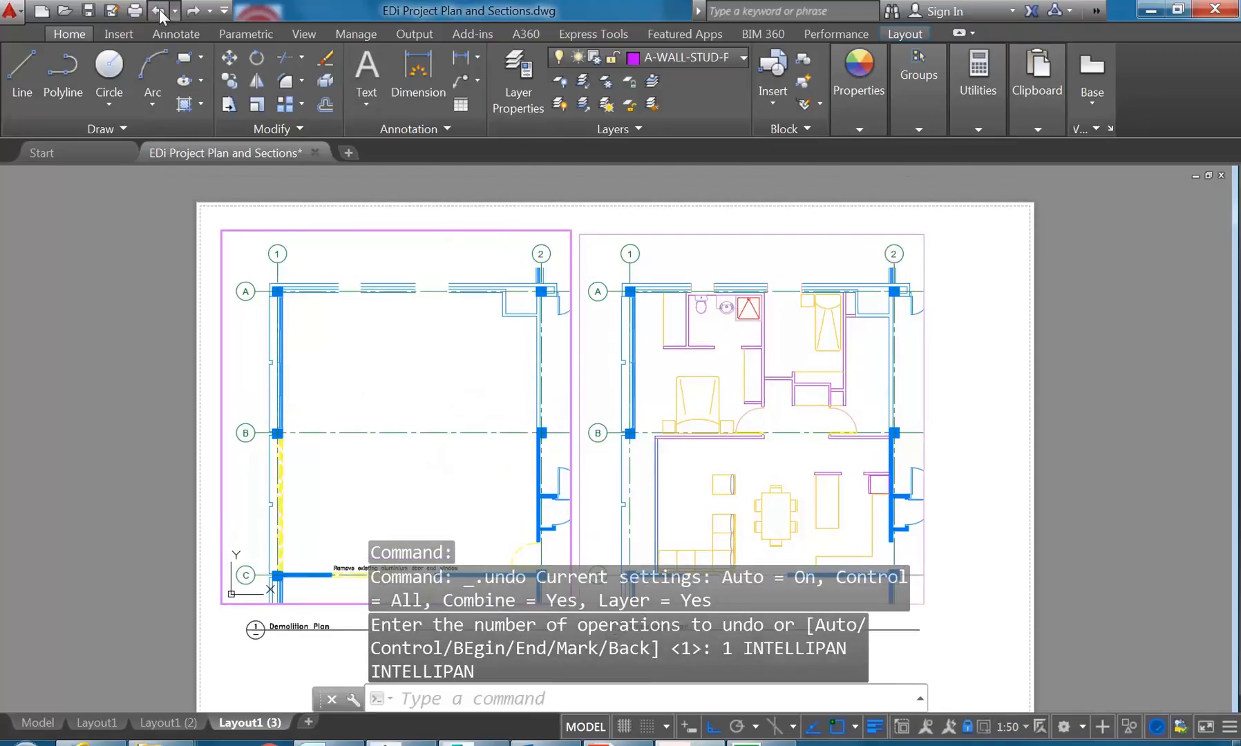
click(158, 12)
click(192, 12)
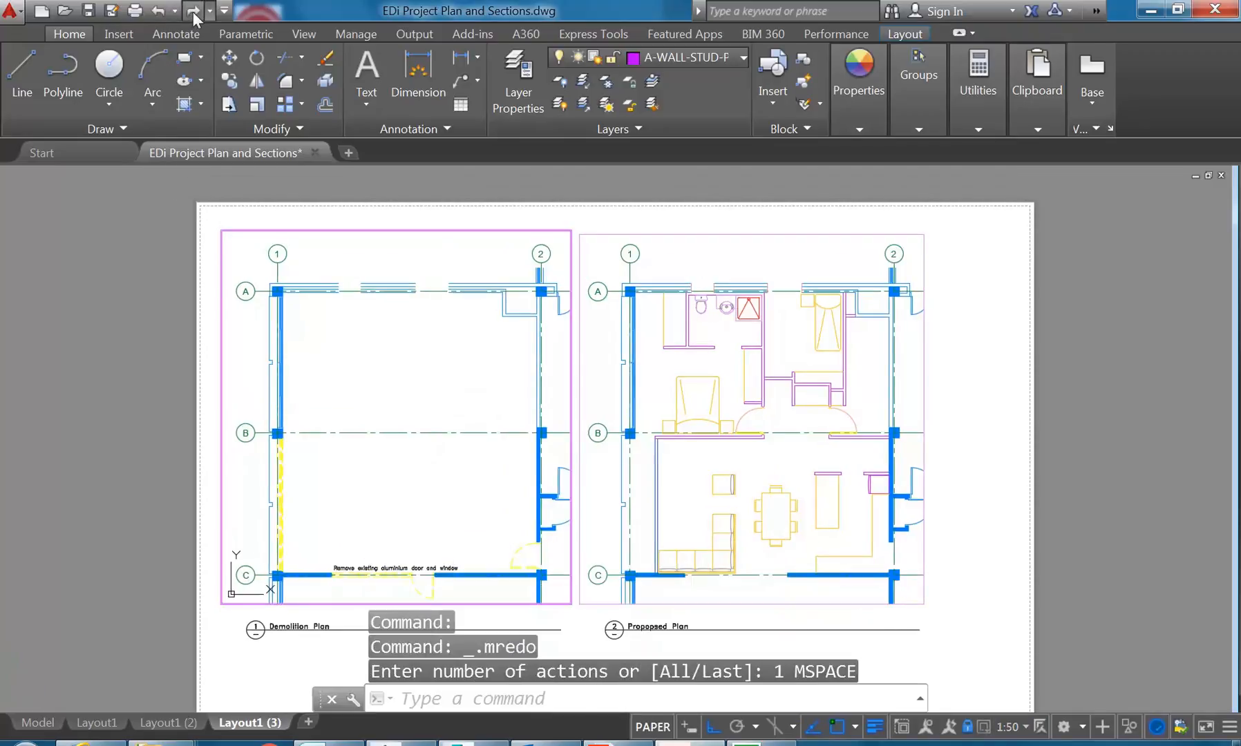
click(193, 11)
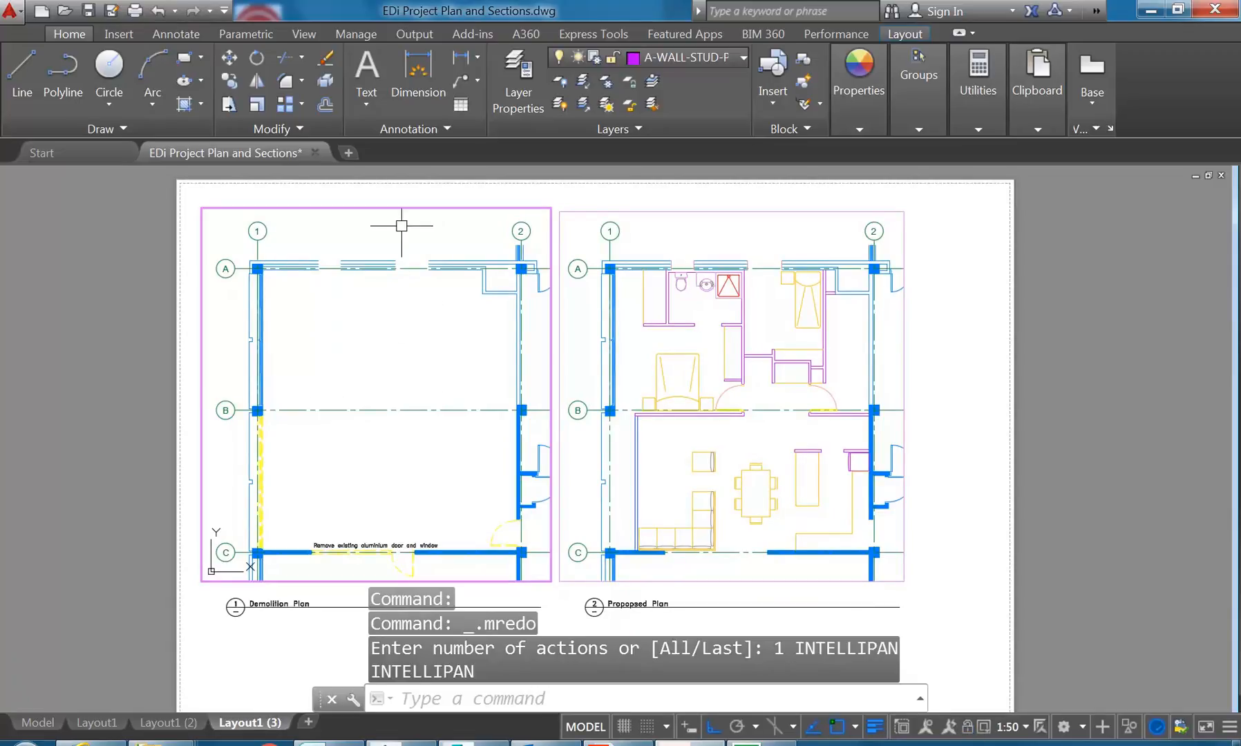
Step: Use the two-point -PAN command to move the model straight down, then centre the section in the Demolition Plan viewport
text(-PAN)
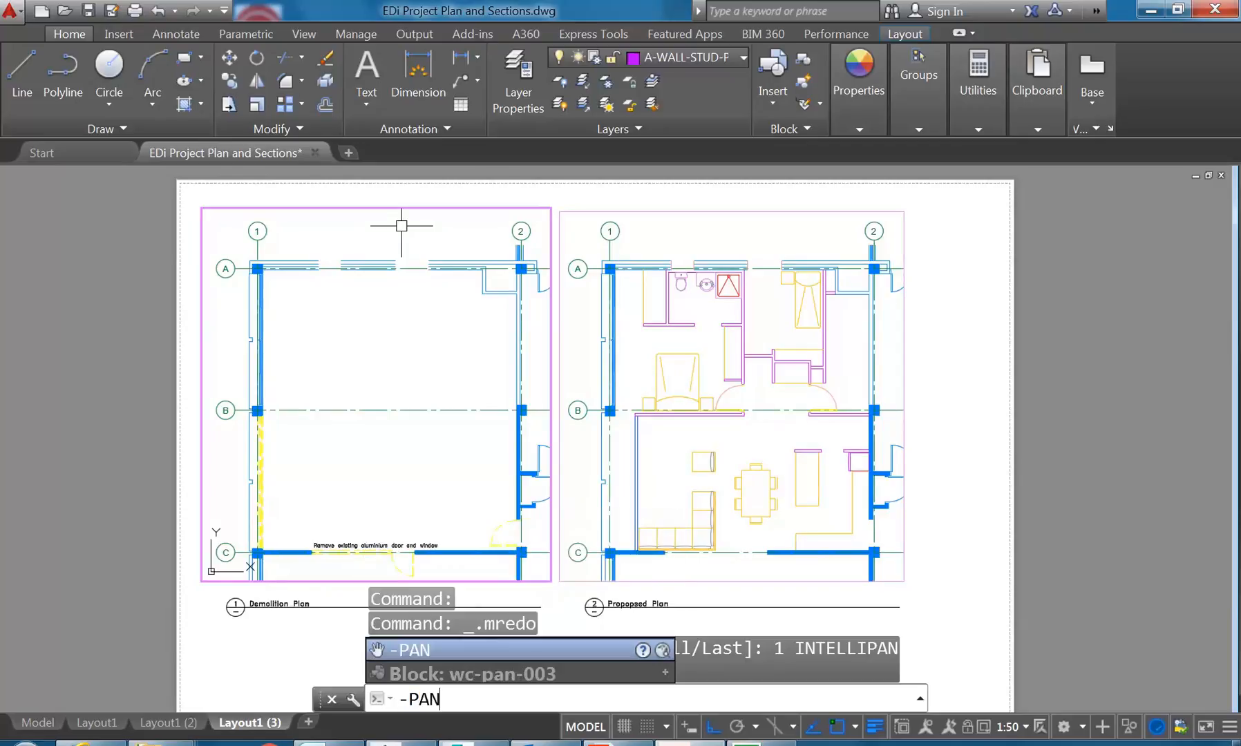
key(Return)
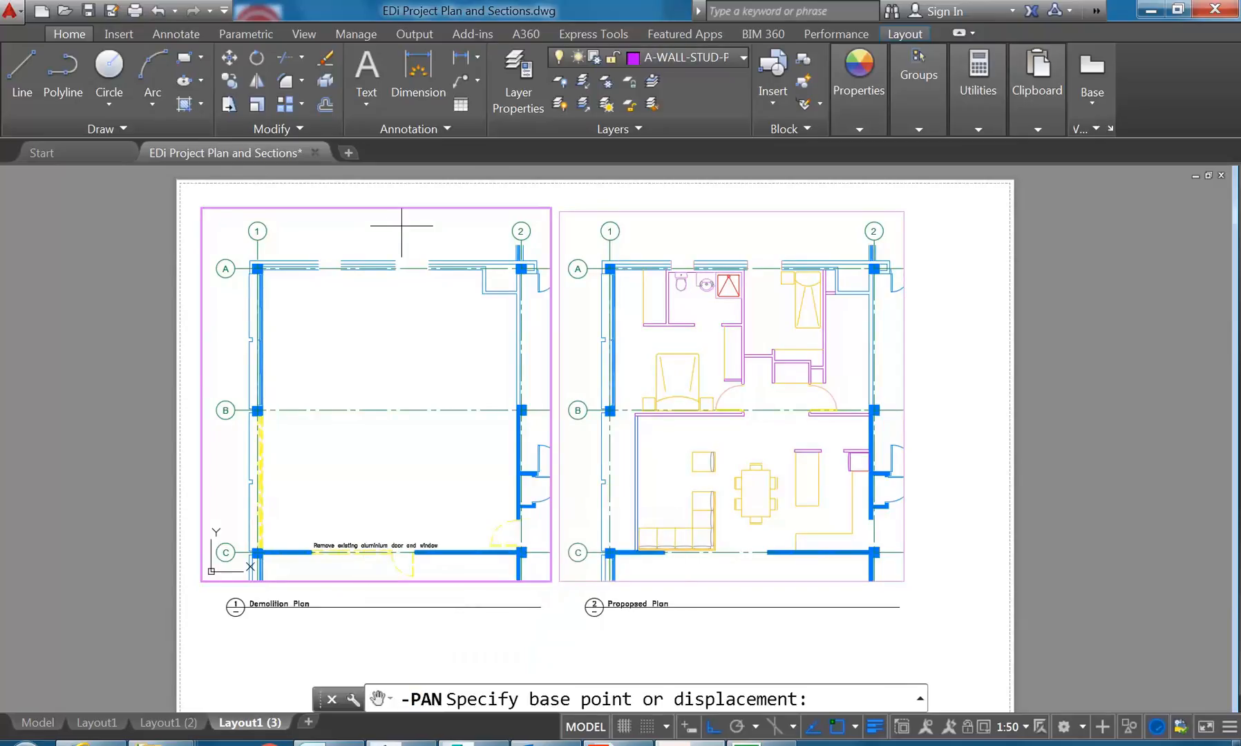
click(399, 237)
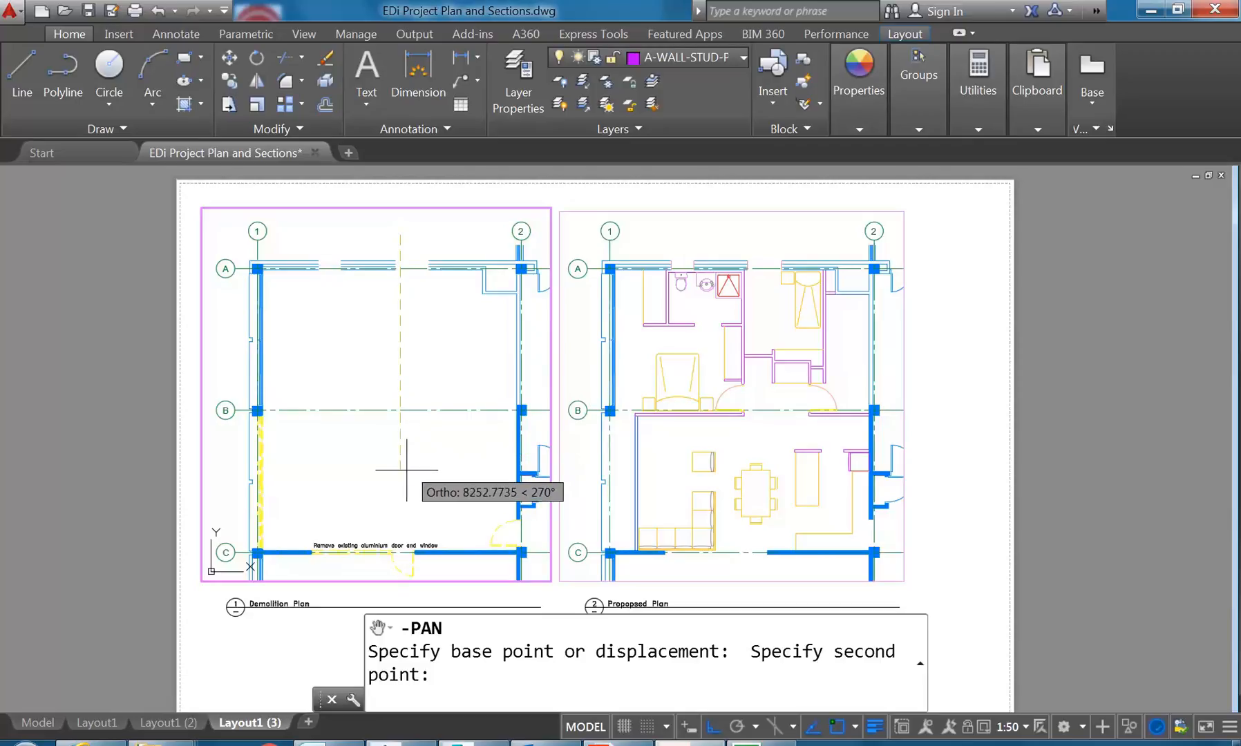
click(406, 506)
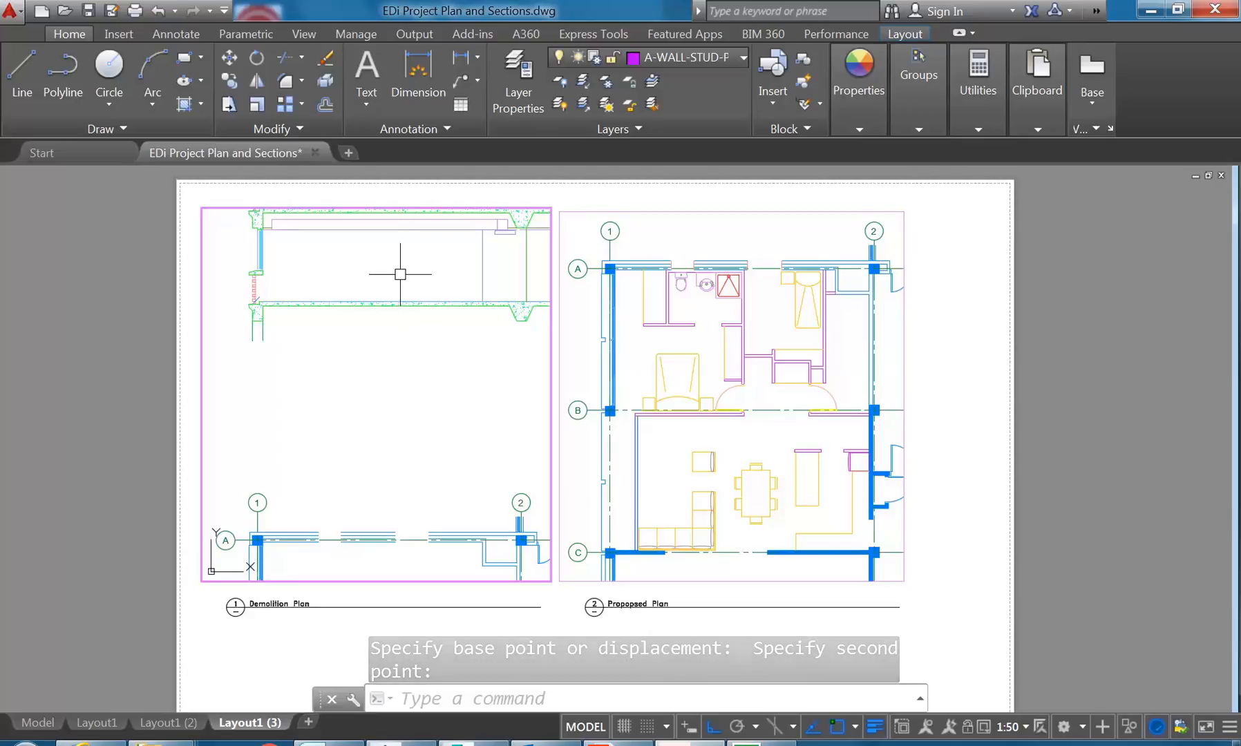
mouse_move(405, 268)
middle_down()
mouse_move(371, 363)
mouse_move(389, 352)
mouse_move(379, 413)
mouse_move(388, 404)
middle_up()
middle_drag(376, 487, 373, 484)
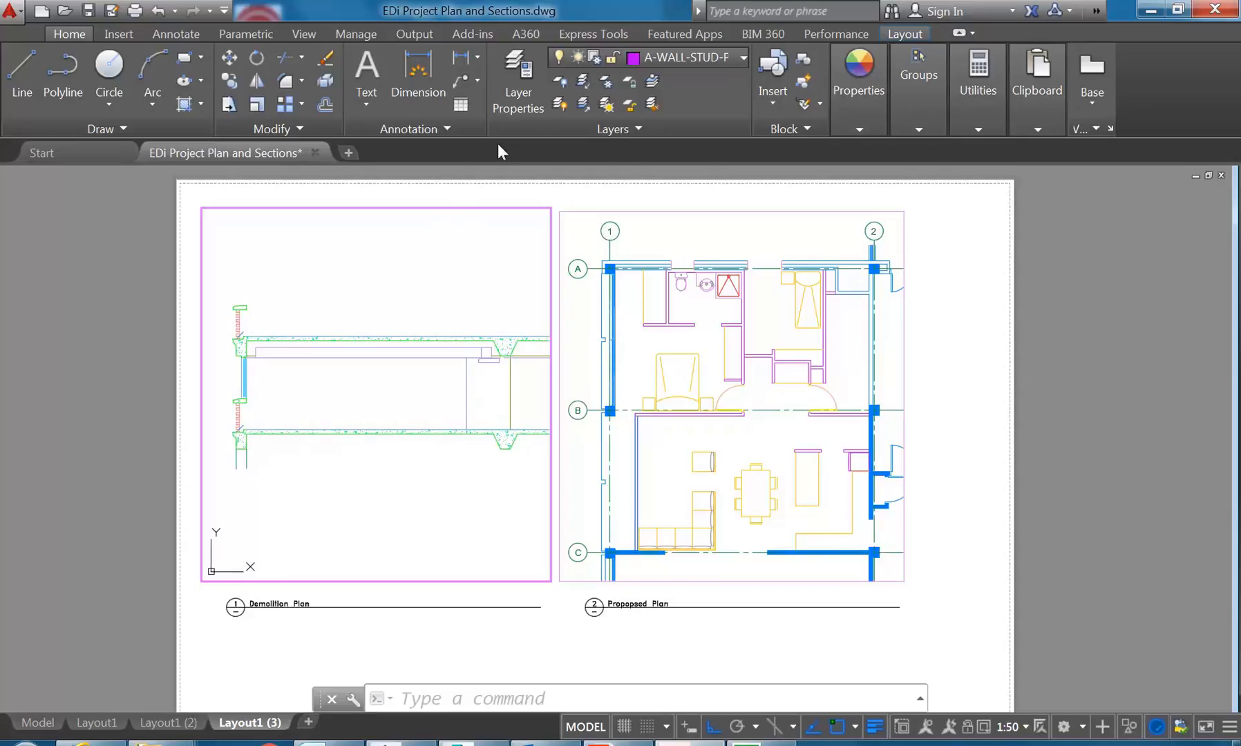
Step: Thaw A-WALL-STUD-PB, A-WALL-MASONRY-HATCH, A-WALL-MASONRY and A-FURN in the active viewport, and shift the section slightly higher
click(664, 55)
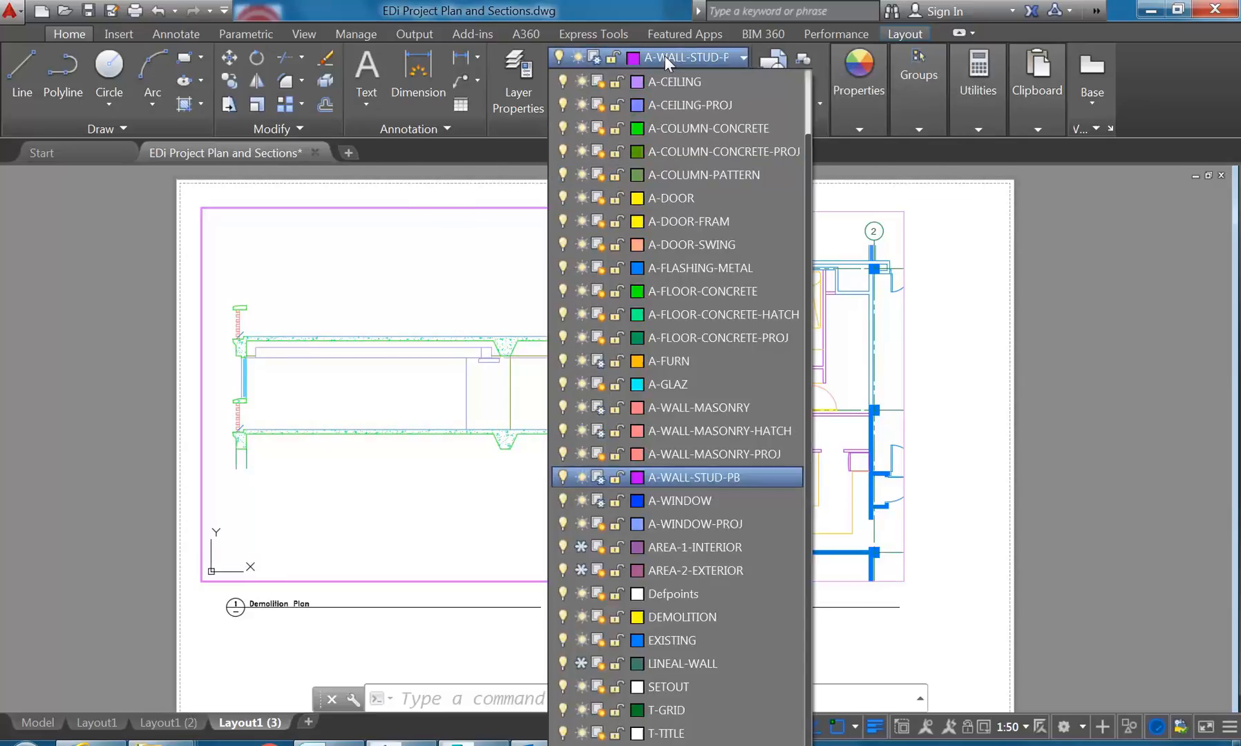
click(599, 478)
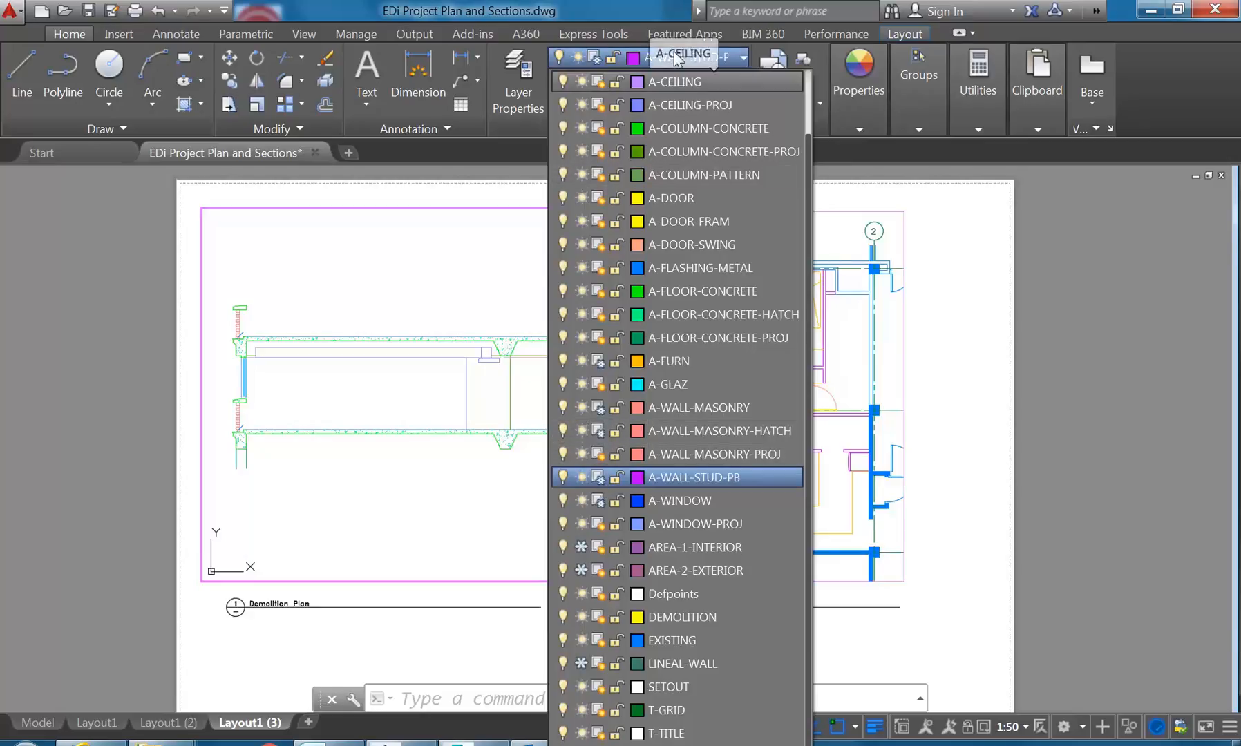
click(598, 479)
click(602, 430)
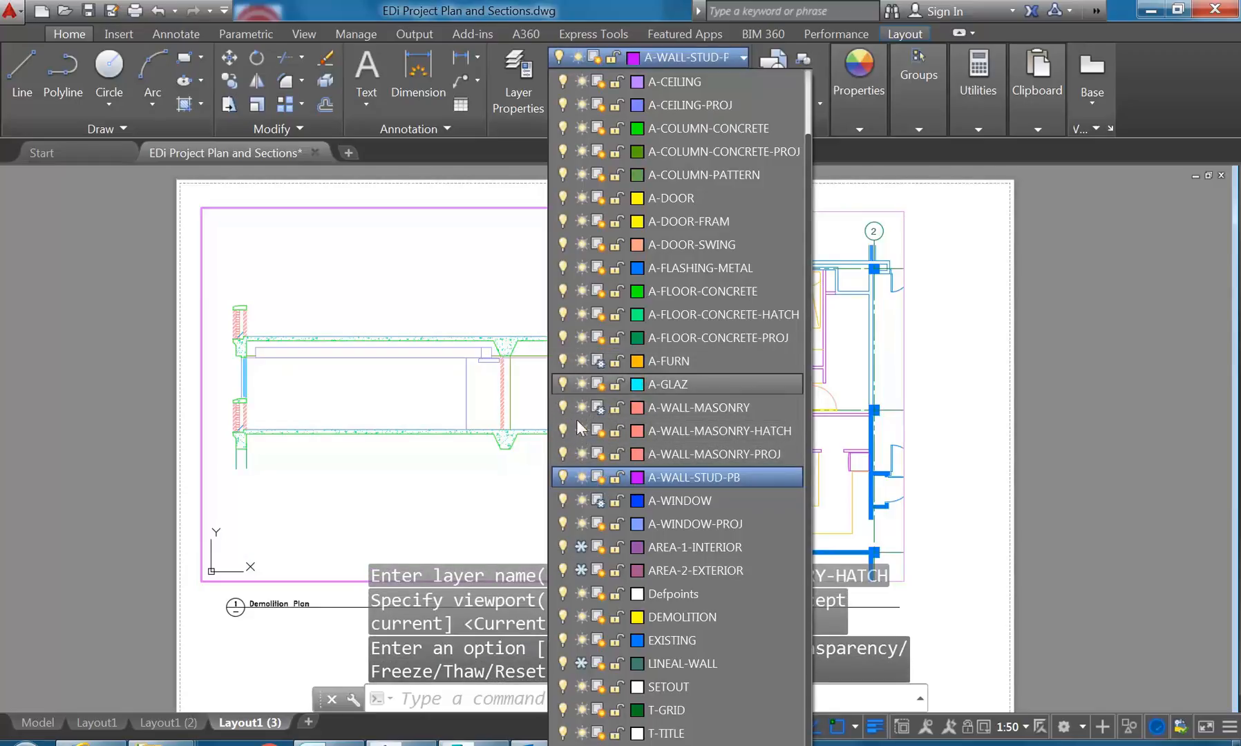
click(598, 400)
click(599, 360)
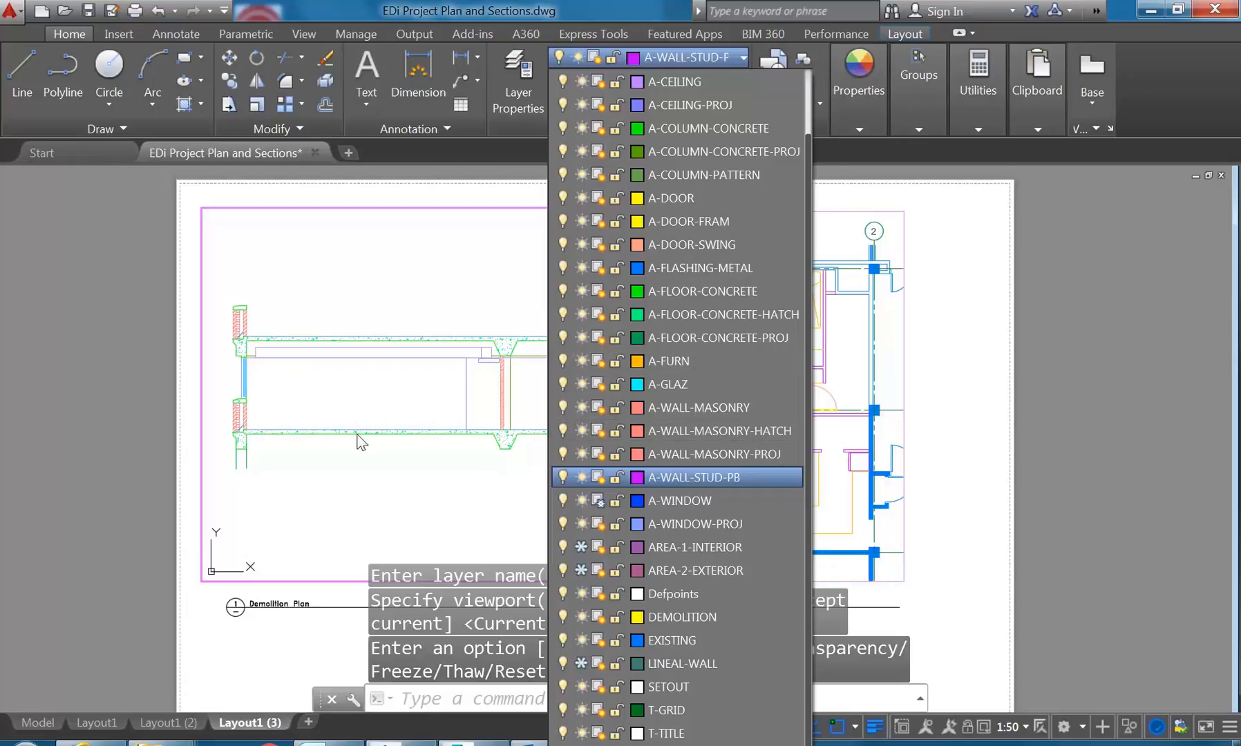
click(361, 393)
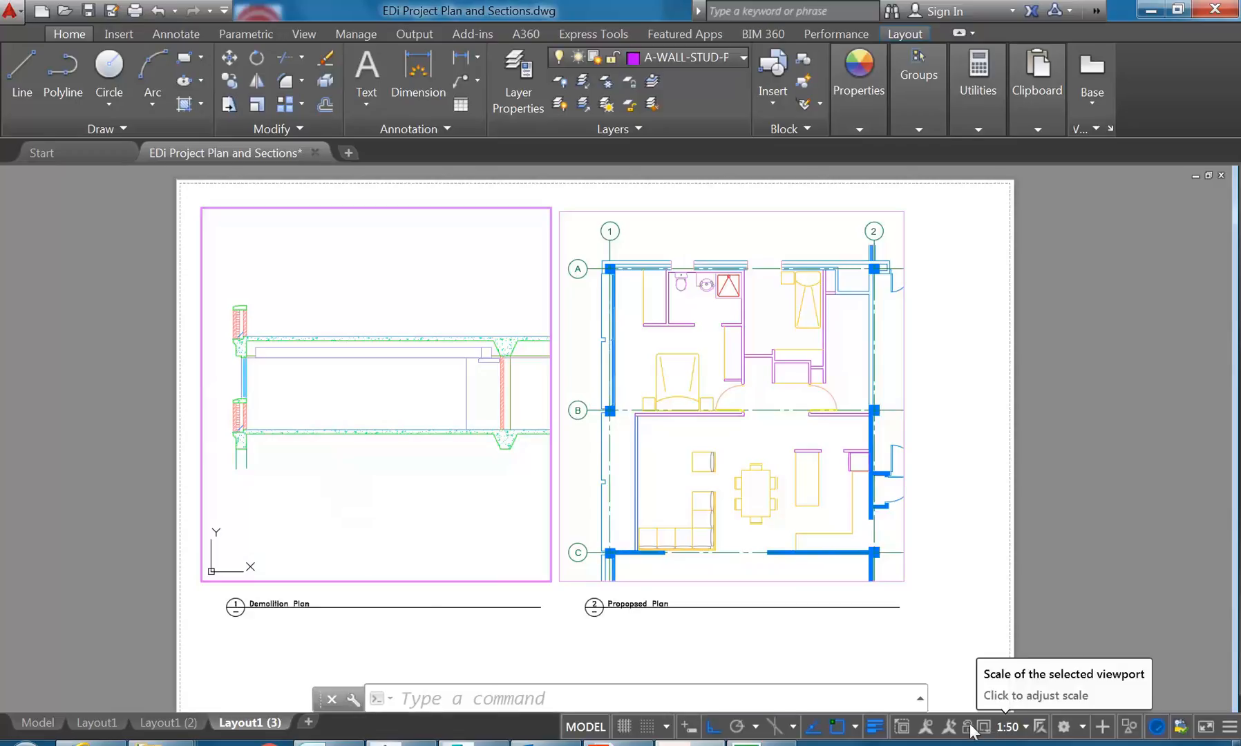
mouse_move(340, 476)
middle_down()
mouse_move(352, 430)
mouse_move(342, 430)
middle_up()
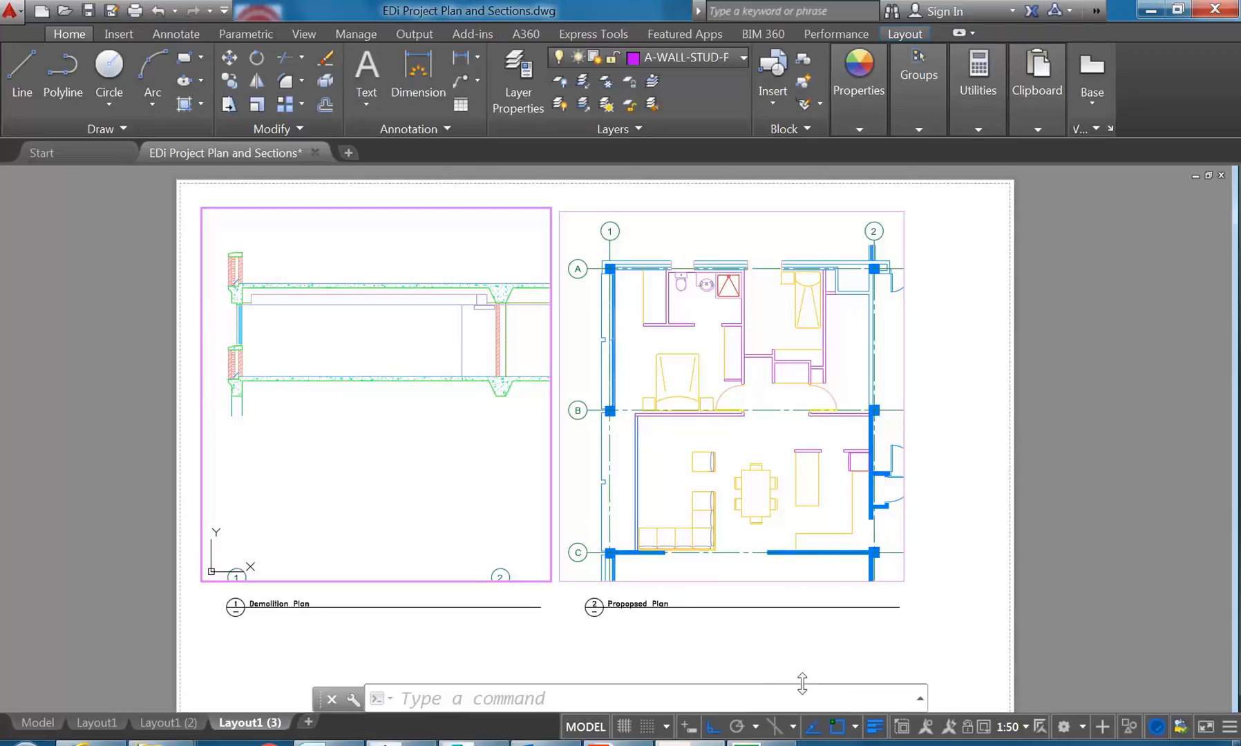
Step: Return to paper space and stretch the Demolition Plan viewport's edges inward so it fits closely around the section drawing
click(587, 727)
click(548, 582)
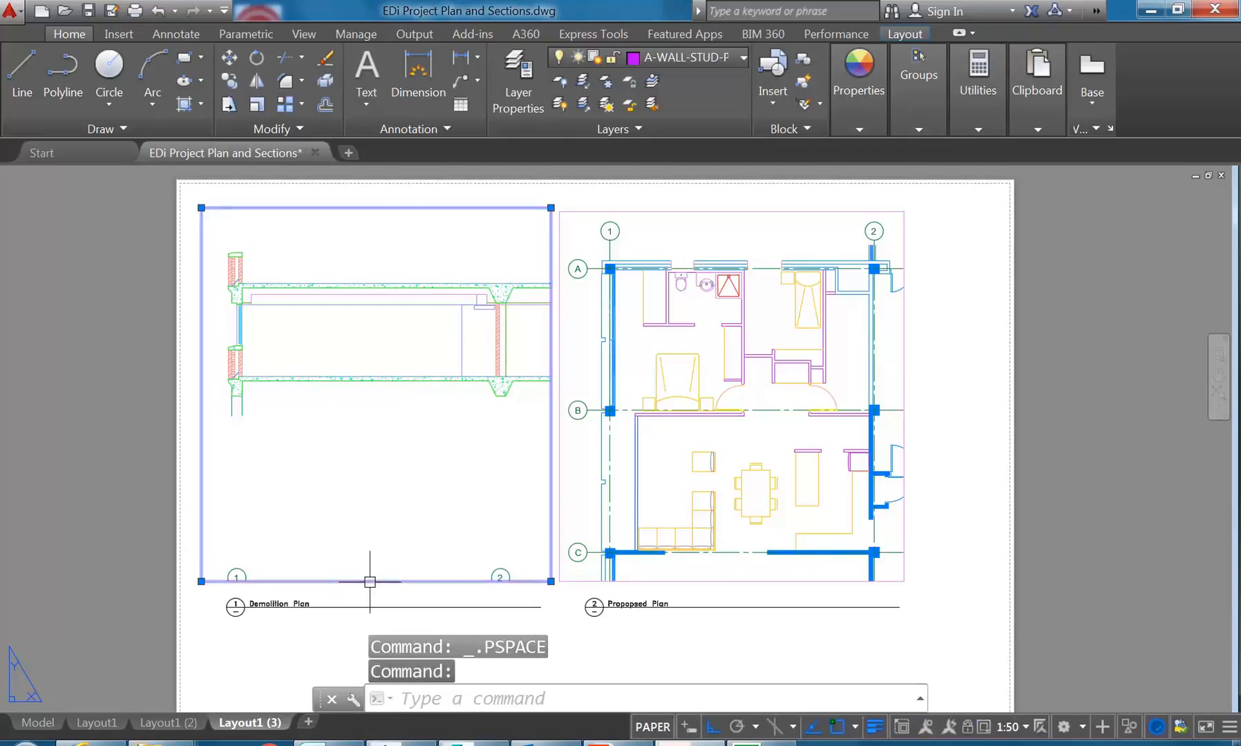
click(551, 582)
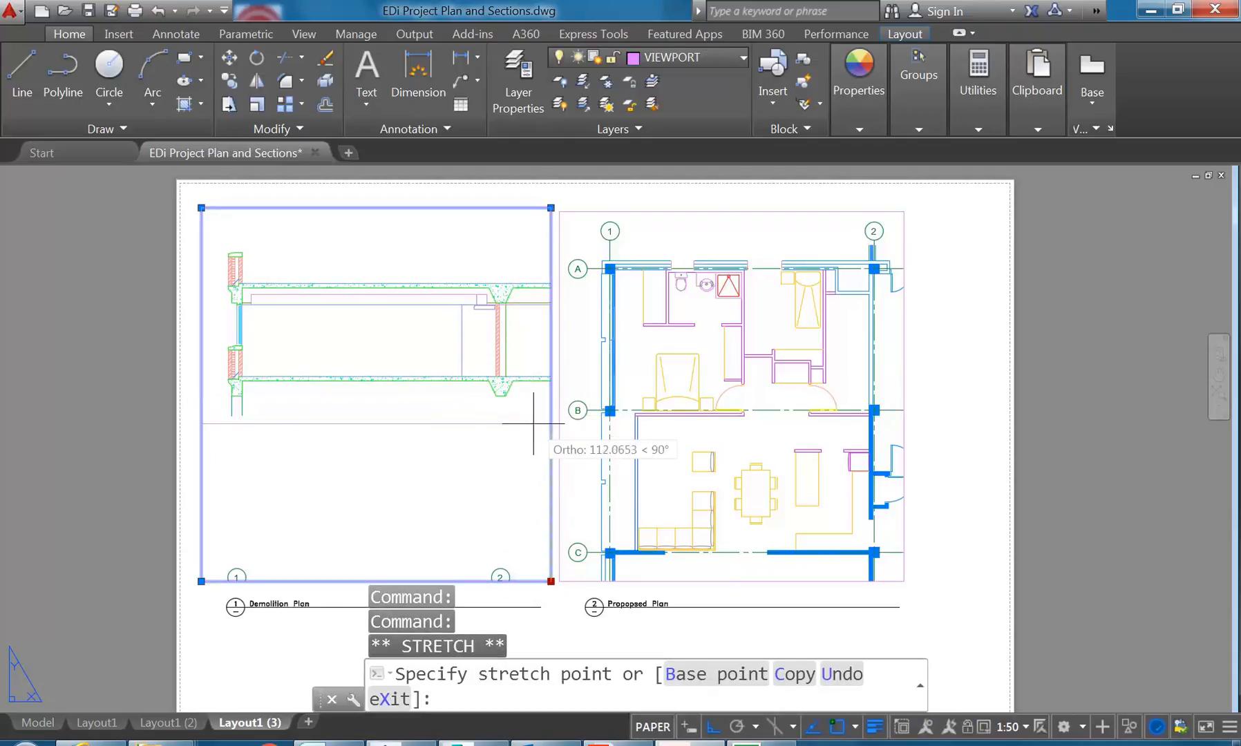
click(550, 207)
click(541, 261)
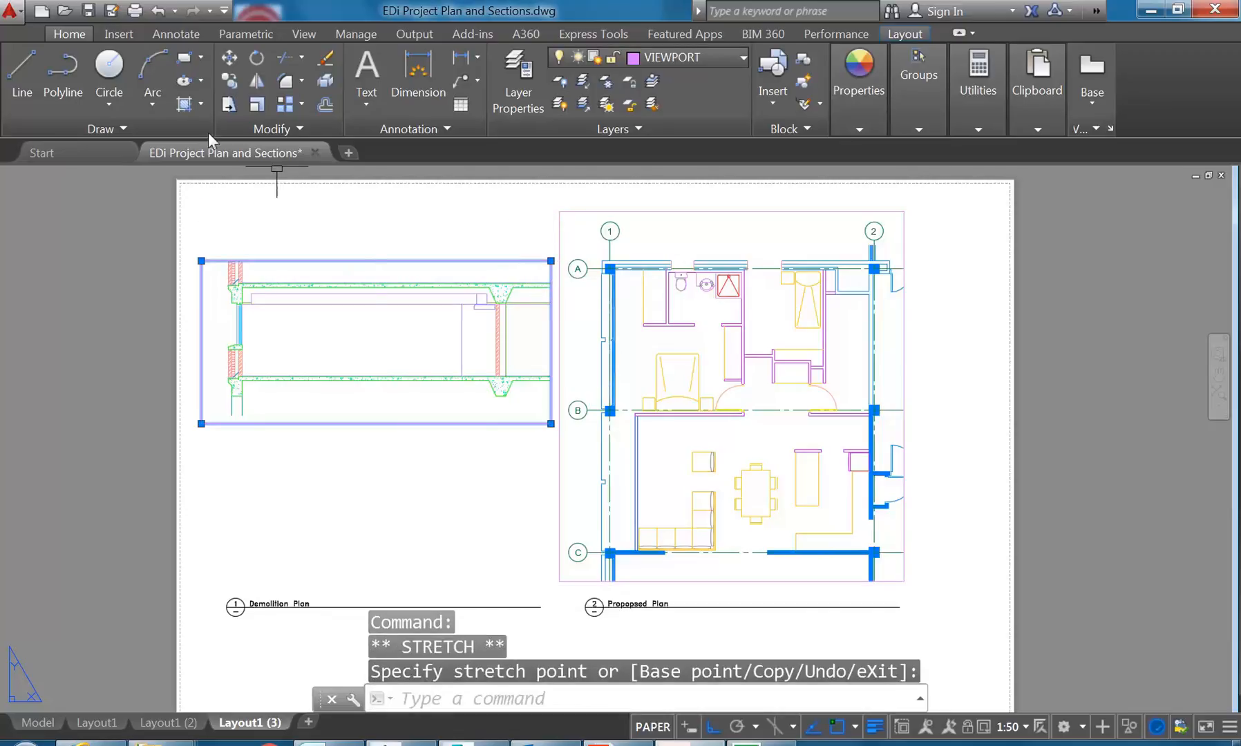
click(201, 262)
click(215, 253)
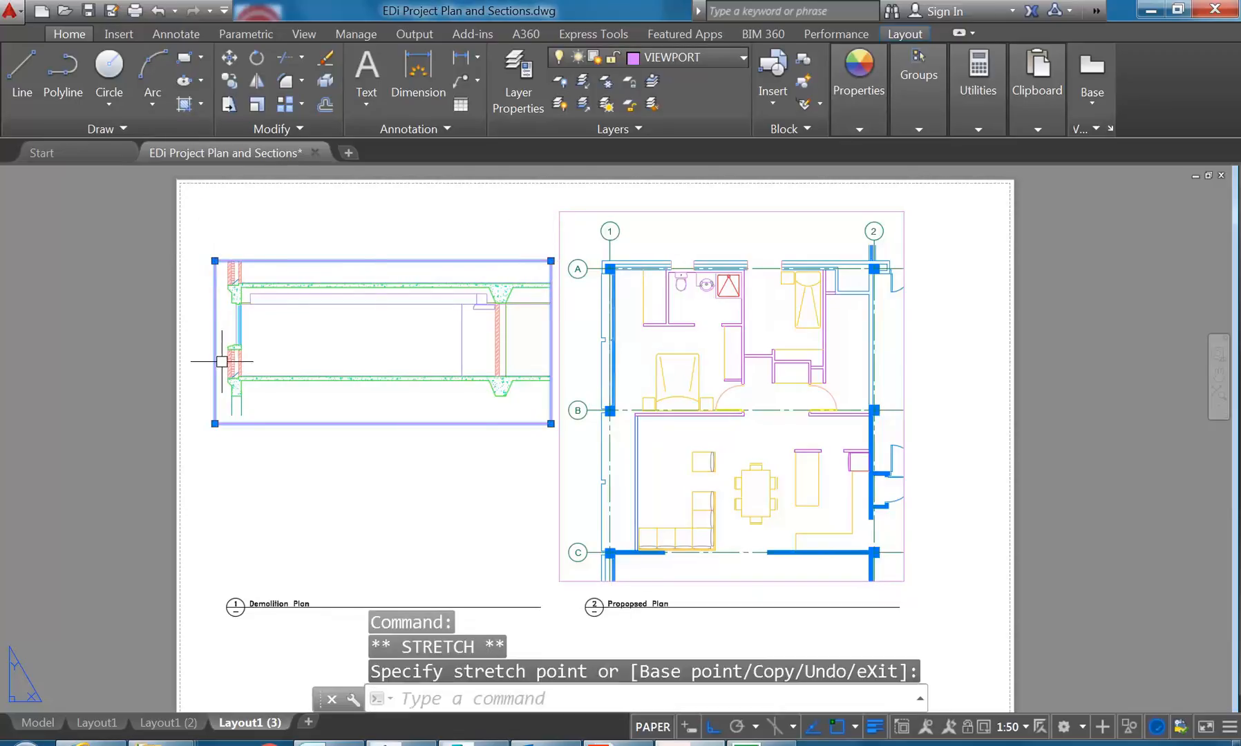
Step: Copy the cropped section viewport straight down to just above the Demolition Plan title
click(230, 80)
click(361, 235)
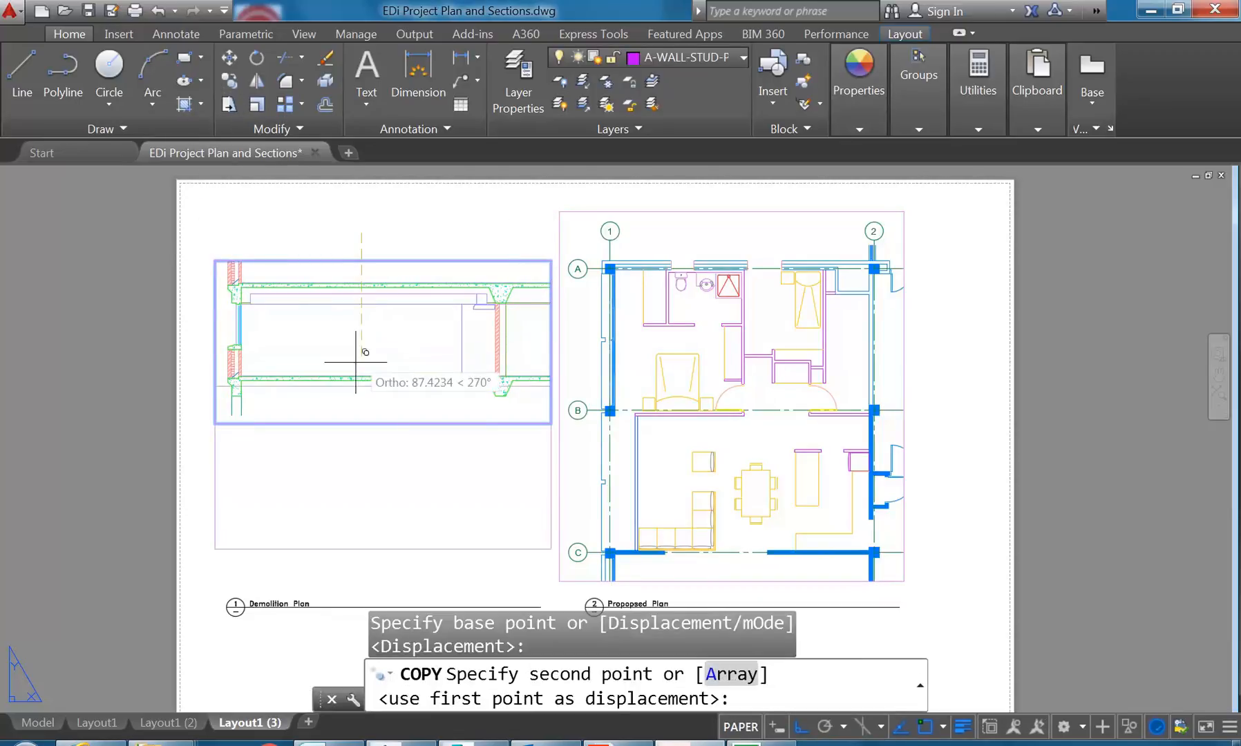
click(369, 405)
right_click(342, 326)
click(371, 334)
middle_drag(299, 429, 300, 388)
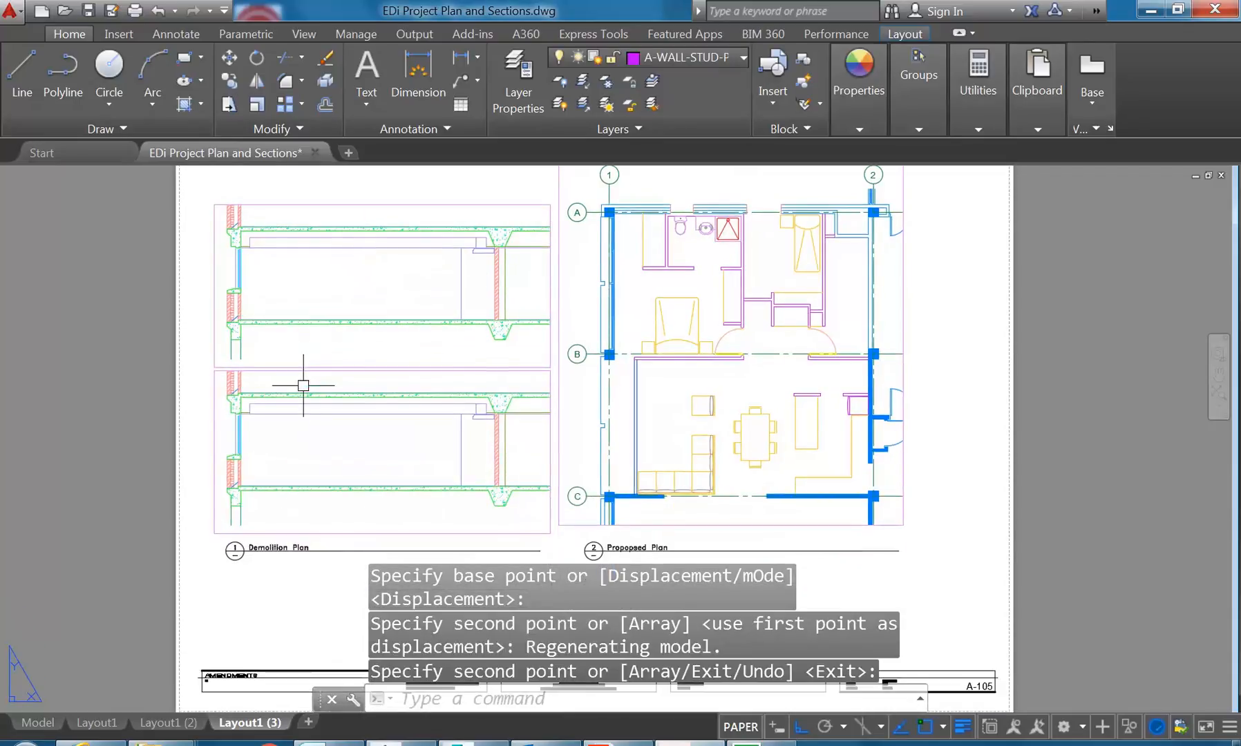
Step: Frame the external wall and floor slab junction in the copied lower viewport at a scale of 1:10, and lock that viewport
double_click(374, 469)
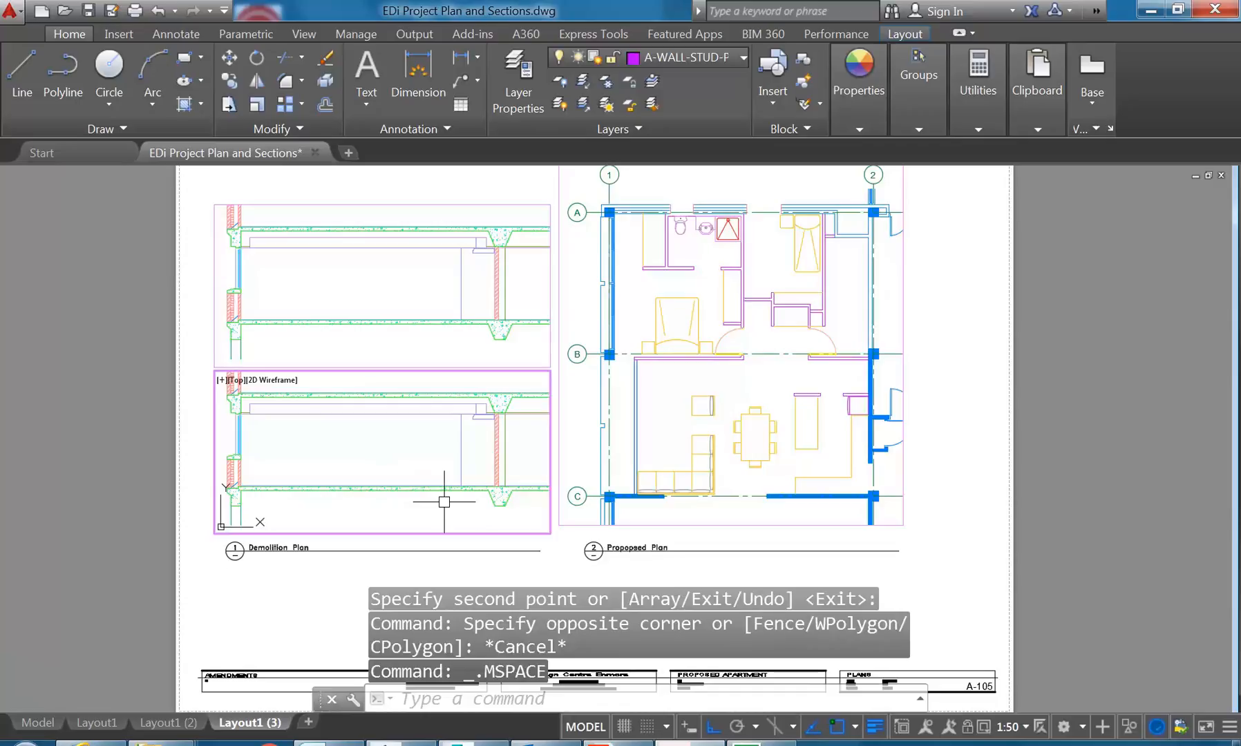
mouse_move(270, 402)
middle_down()
mouse_move(304, 407)
mouse_move(413, 345)
middle_up()
mouse_move(355, 443)
middle_down()
mouse_move(307, 483)
mouse_move(328, 491)
mouse_move(350, 479)
middle_up()
scroll(294, 480, up, 1)
scroll(326, 494, down, 1)
scroll(324, 499, up, 1)
scroll(359, 494, up, 1)
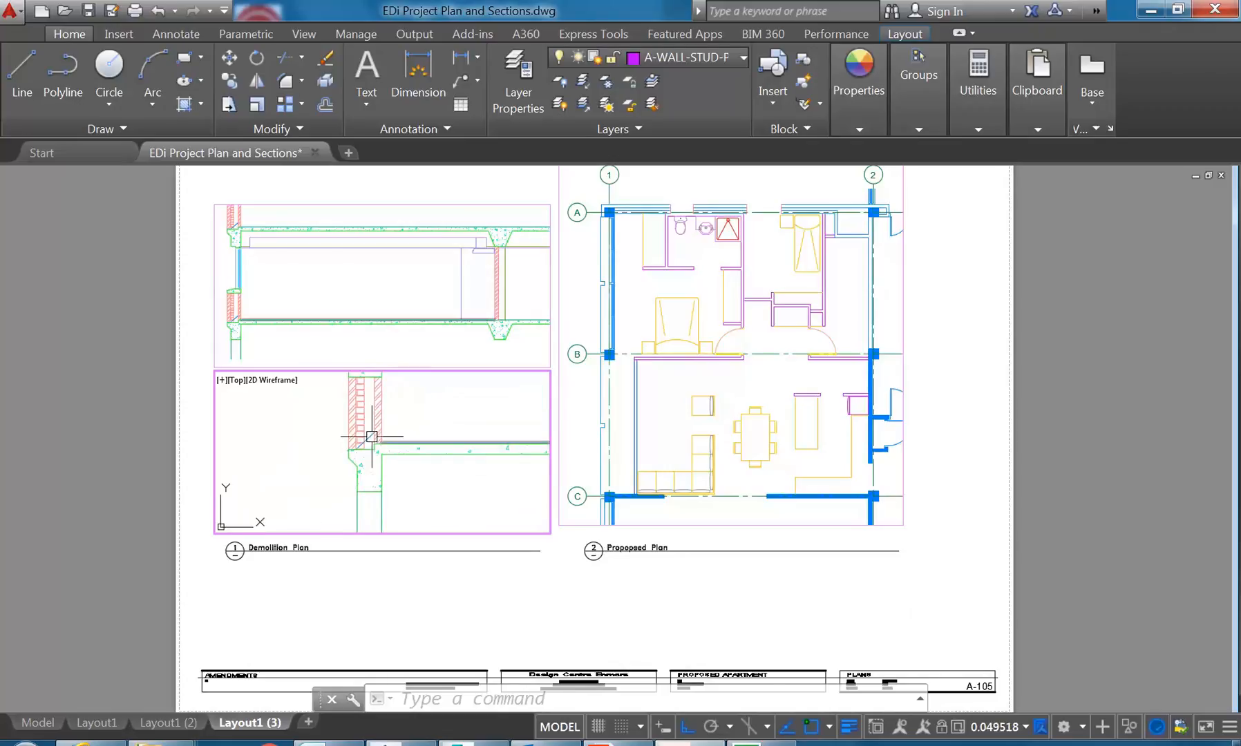
click(1026, 727)
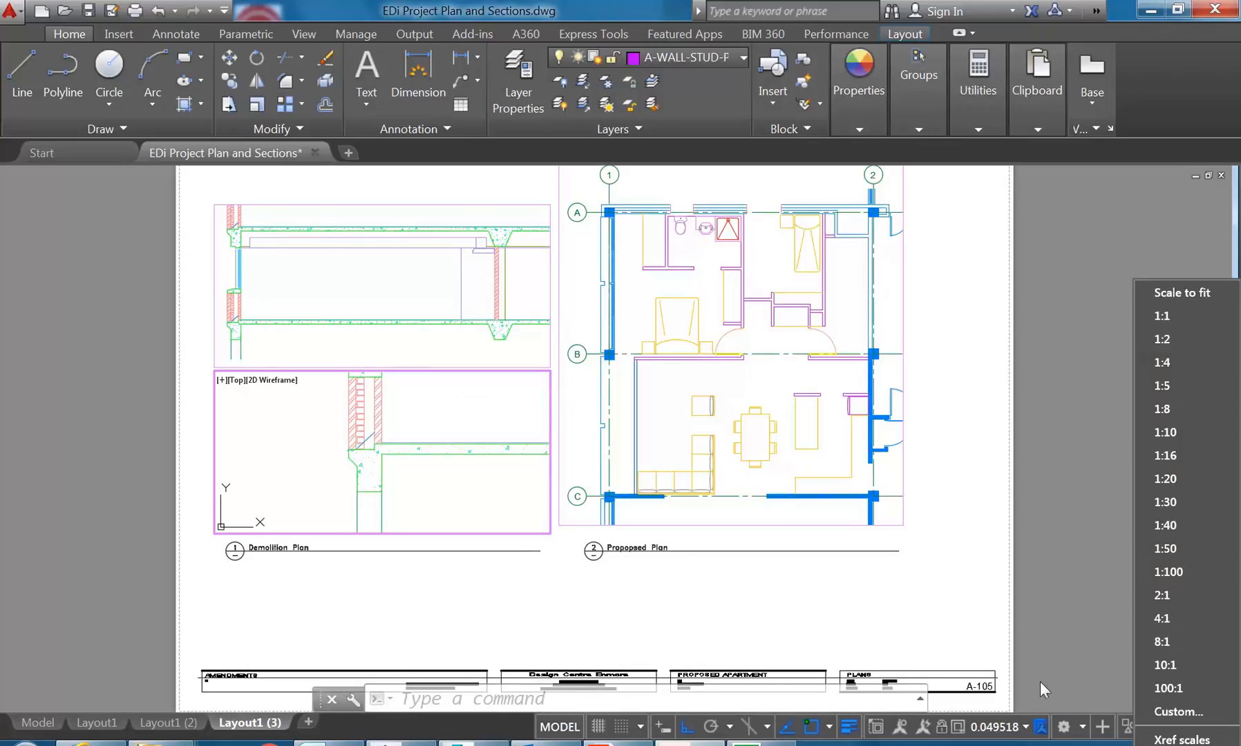
click(1176, 434)
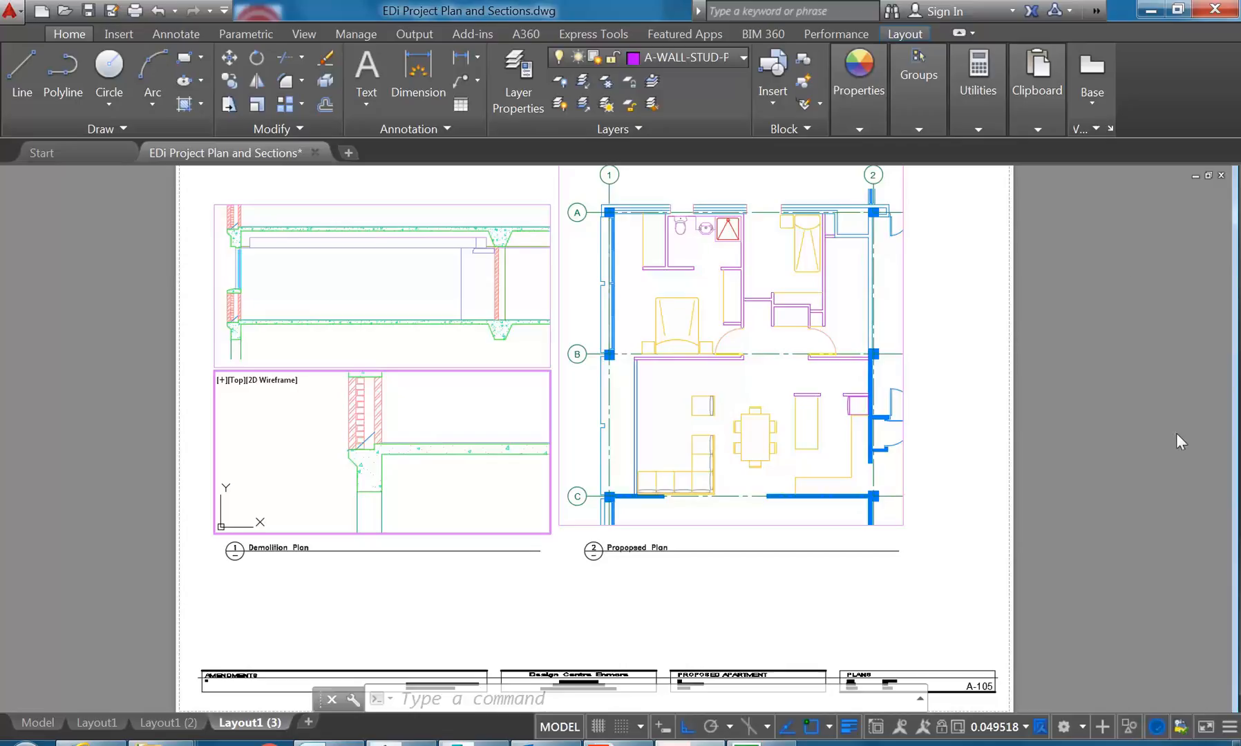
mouse_move(273, 477)
middle_down()
mouse_move(259, 452)
mouse_move(267, 464)
middle_up()
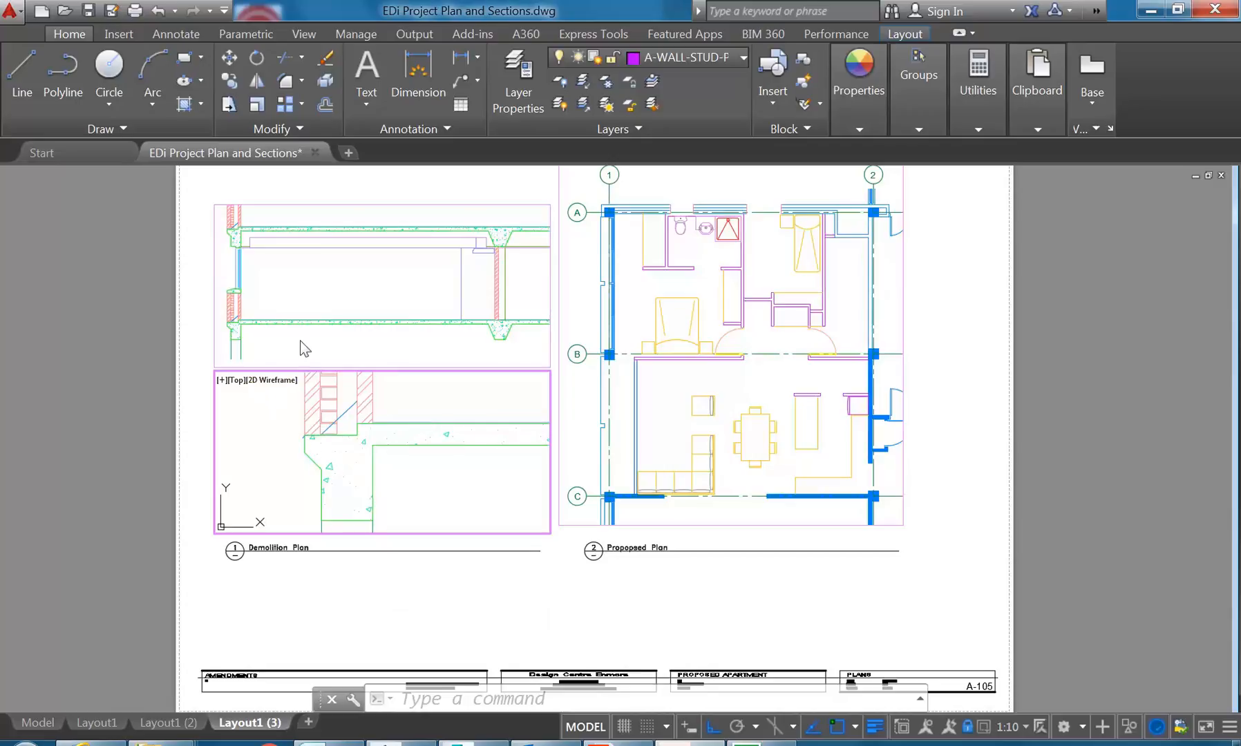
click(278, 354)
click(317, 482)
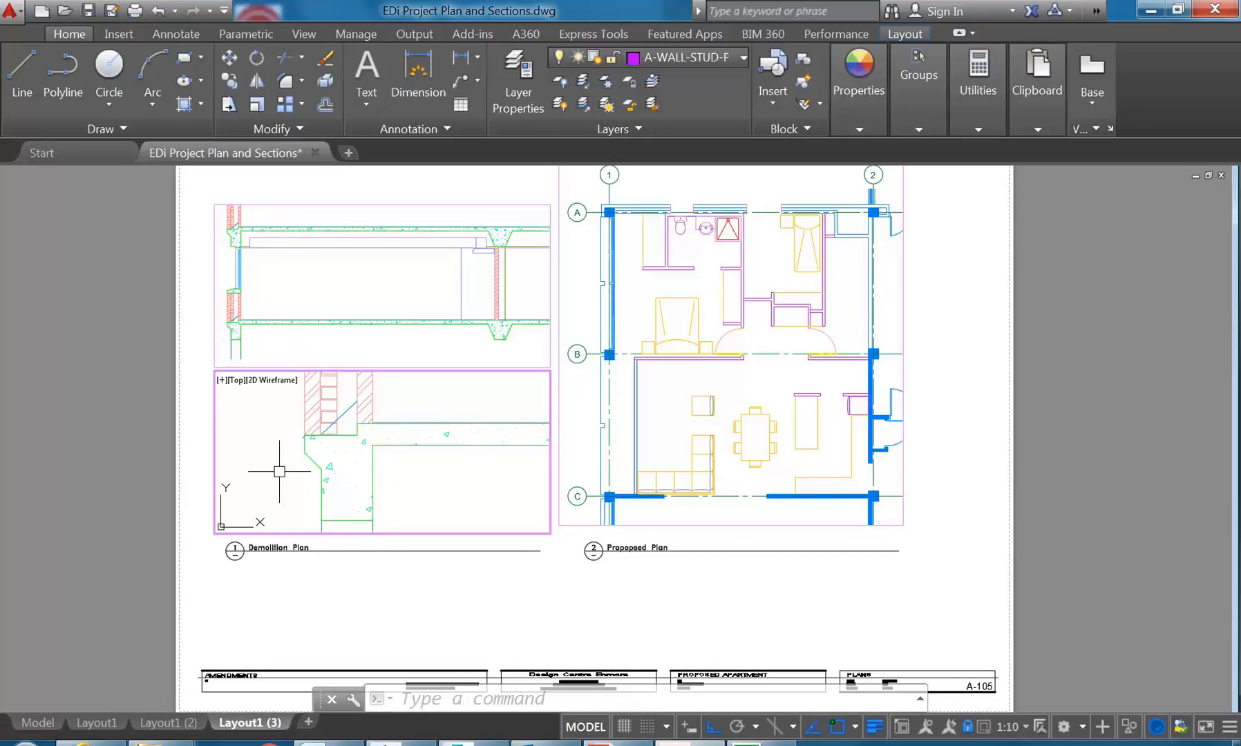
Step: Open the text style settings and select the annotative Notes style as the basis for a new style
click(393, 126)
click(178, 33)
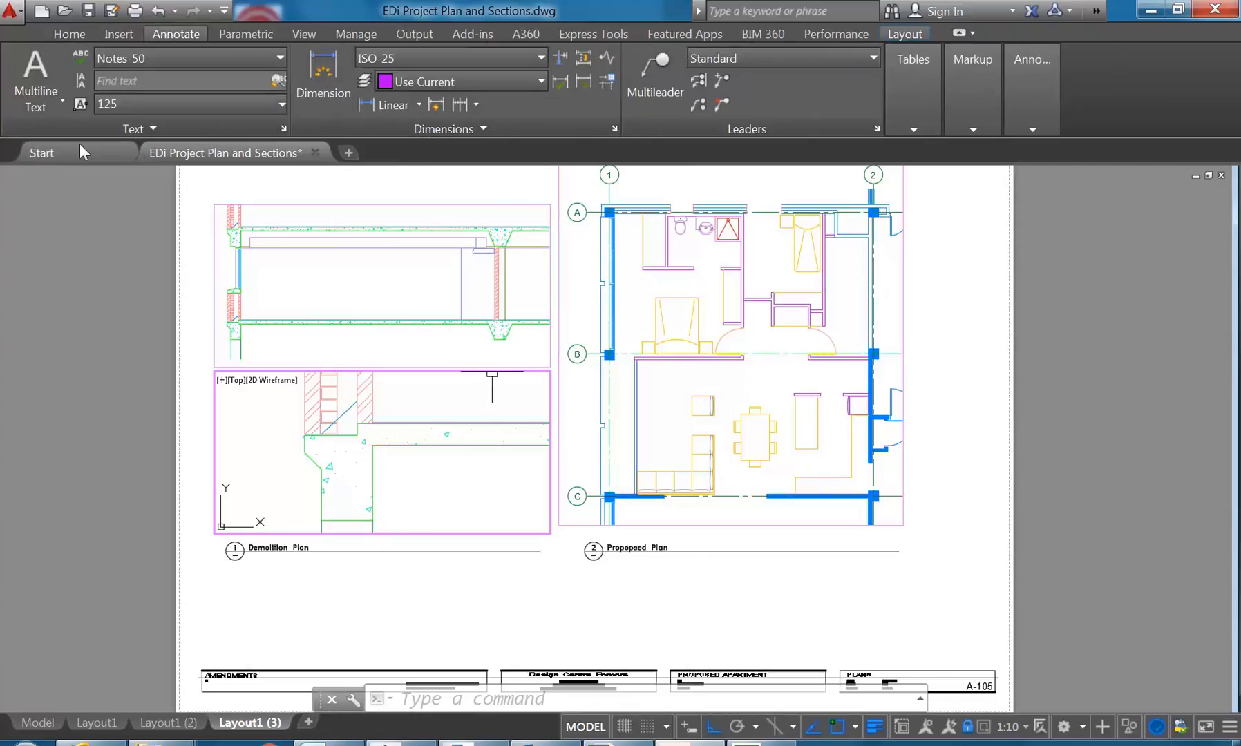
click(66, 34)
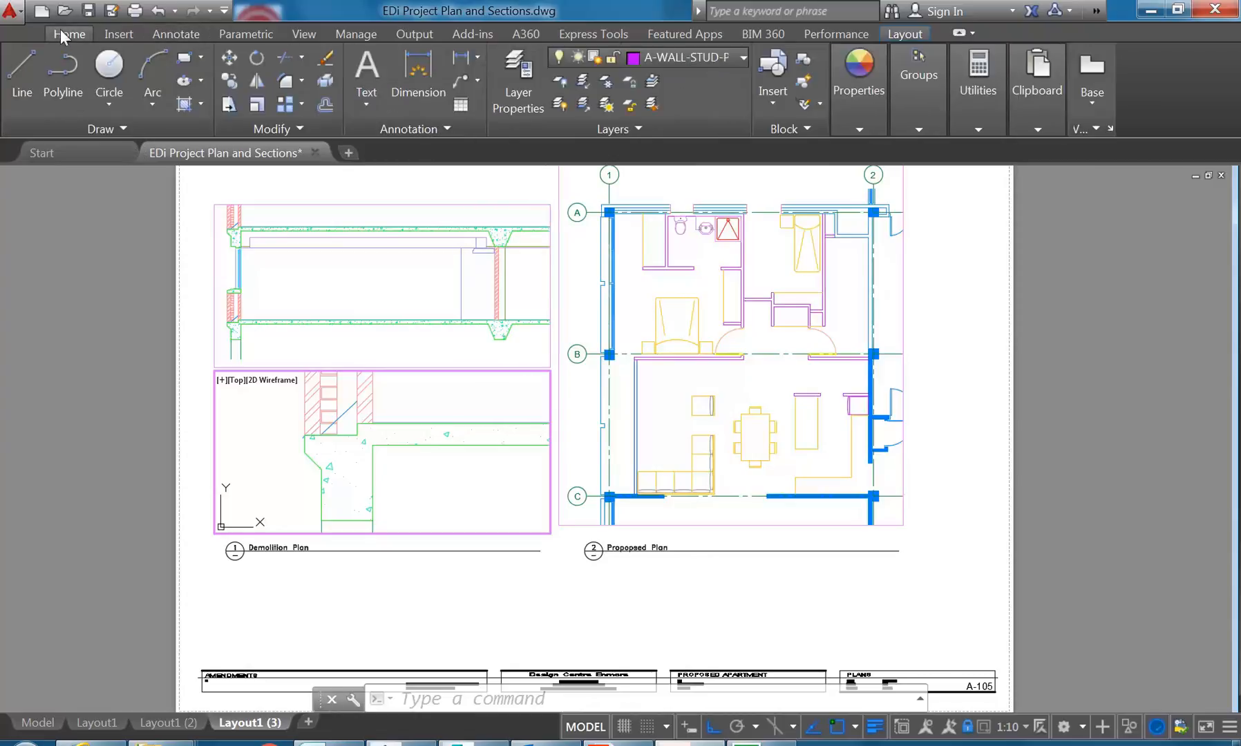
click(415, 130)
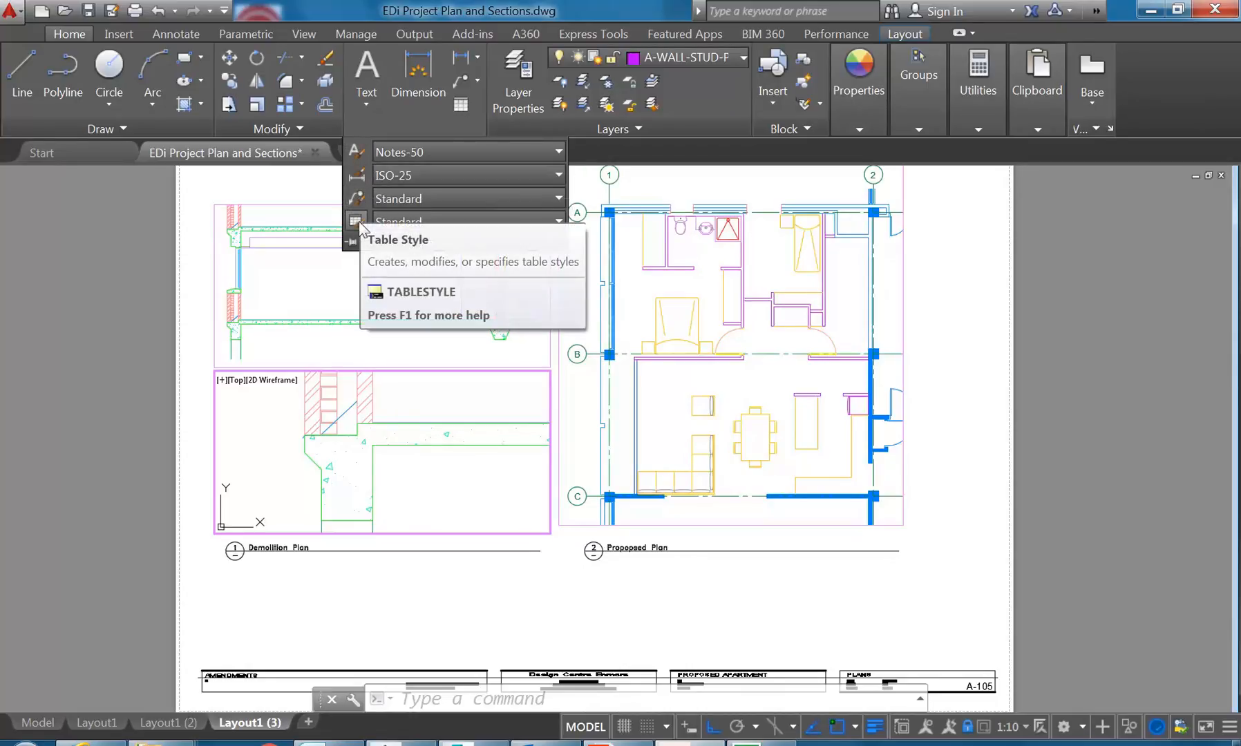
click(357, 151)
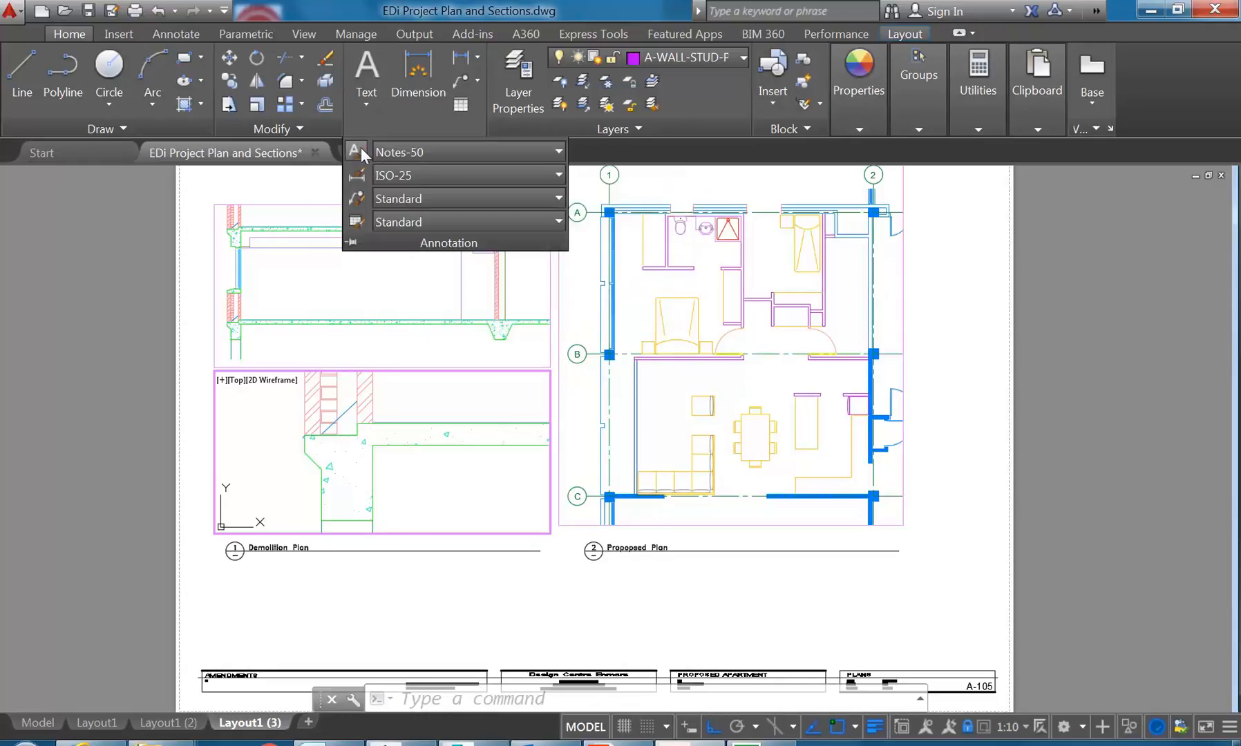
drag(408, 190, 332, 160)
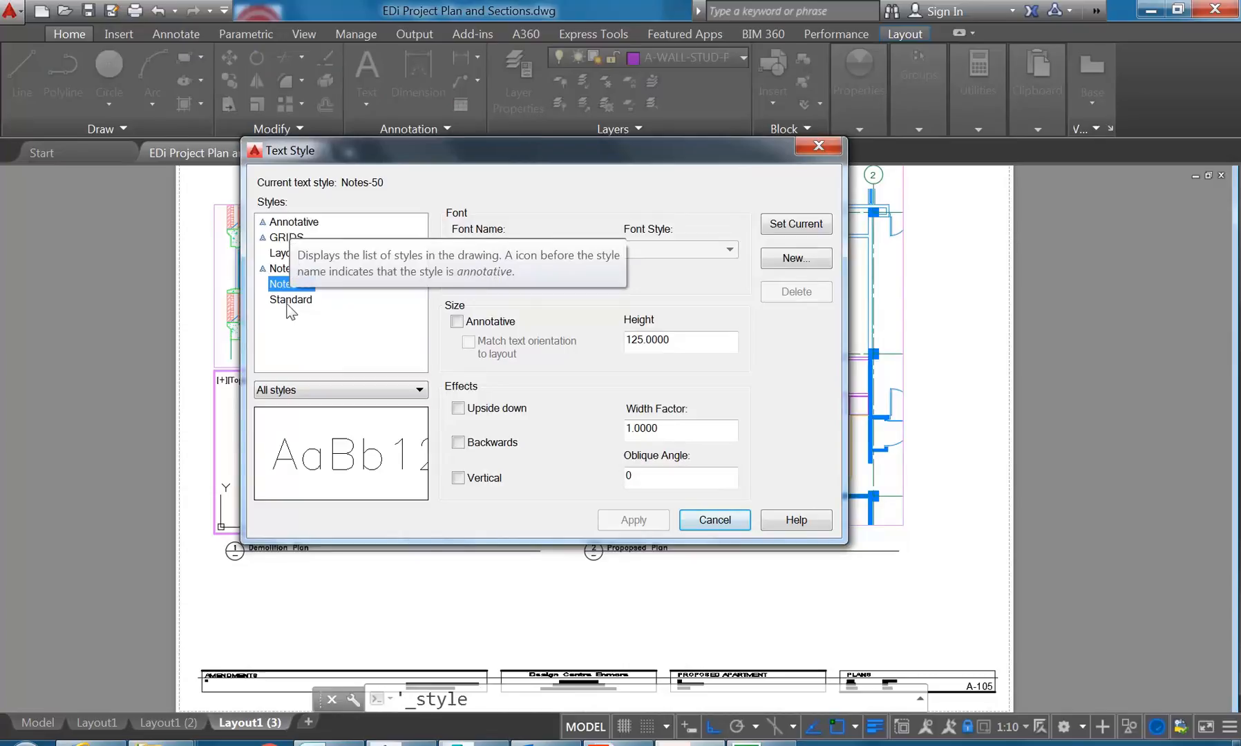
drag(383, 154, 338, 124)
click(226, 235)
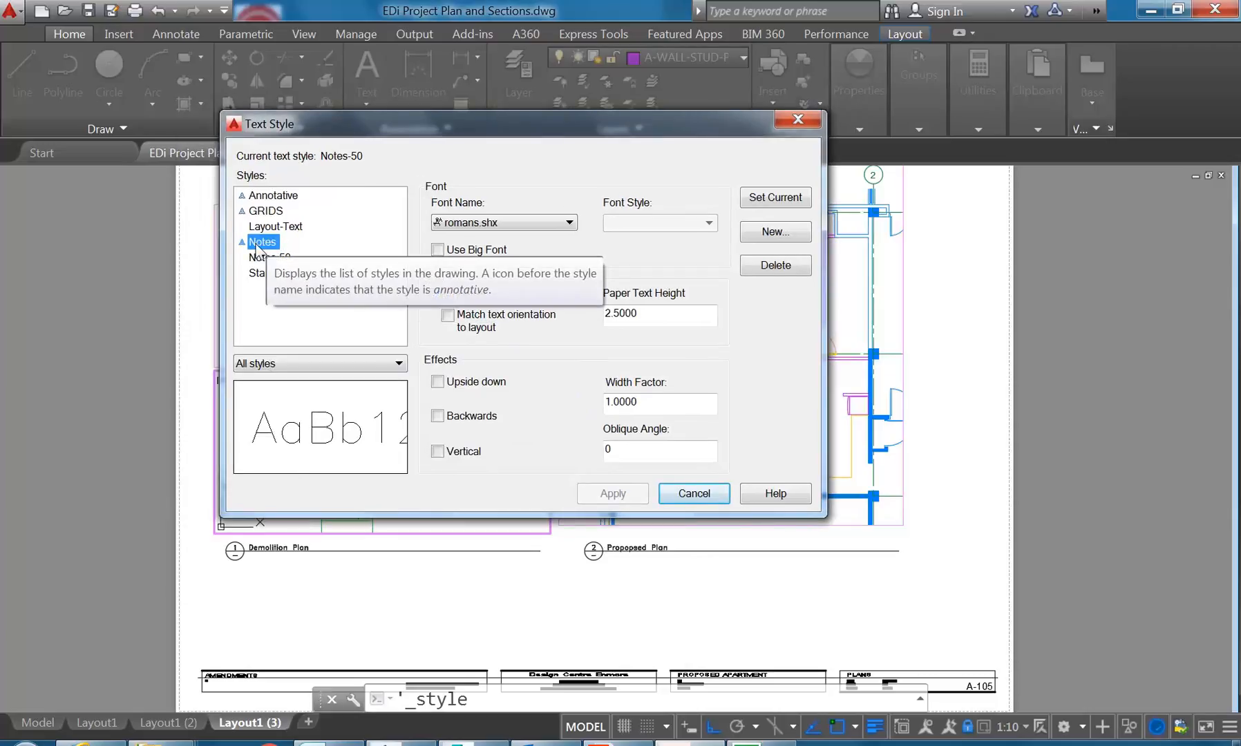
drag(332, 133, 354, 137)
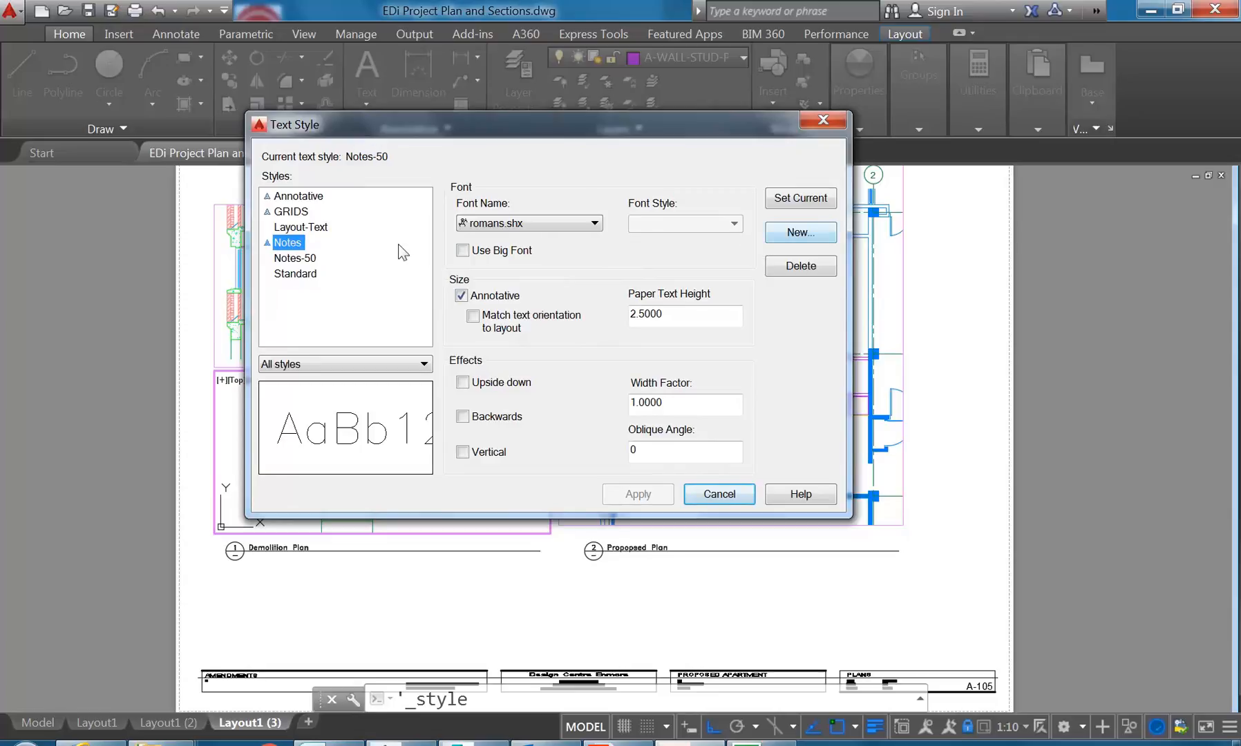
Step: Create a new text style named Notes-Detail from the Notes style
click(818, 235)
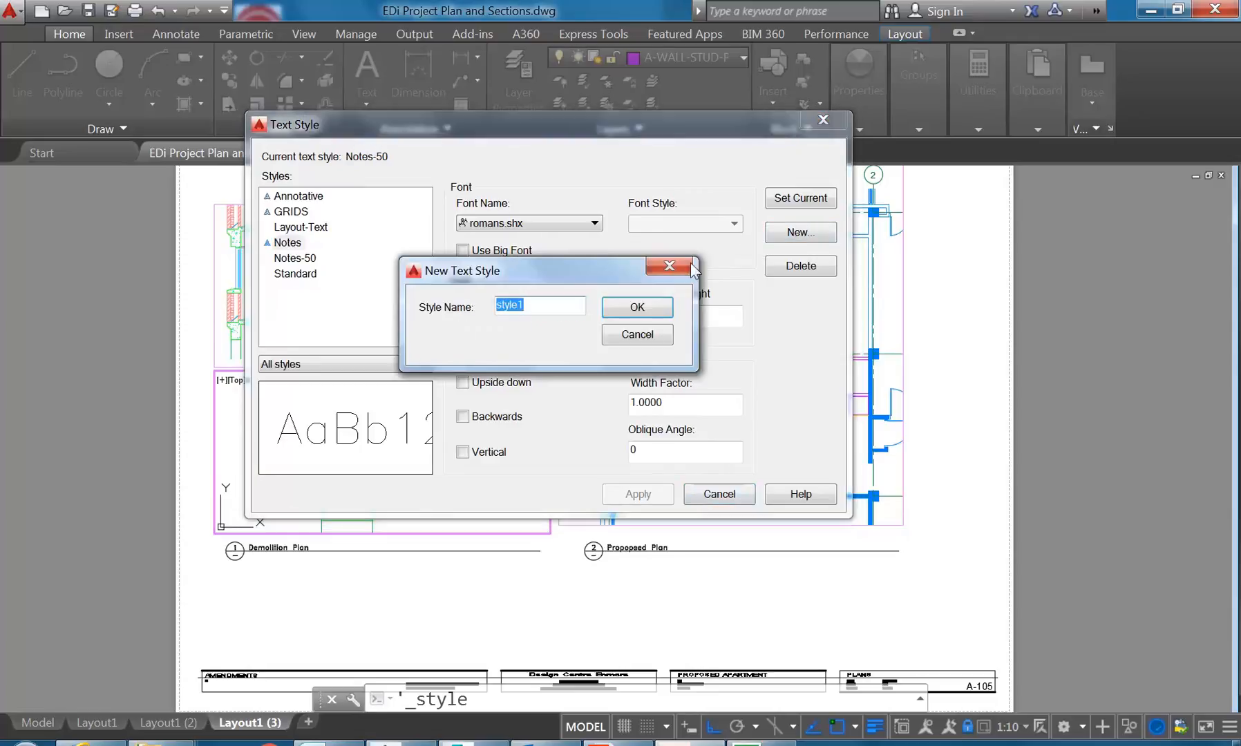
text(nOTES-DET)
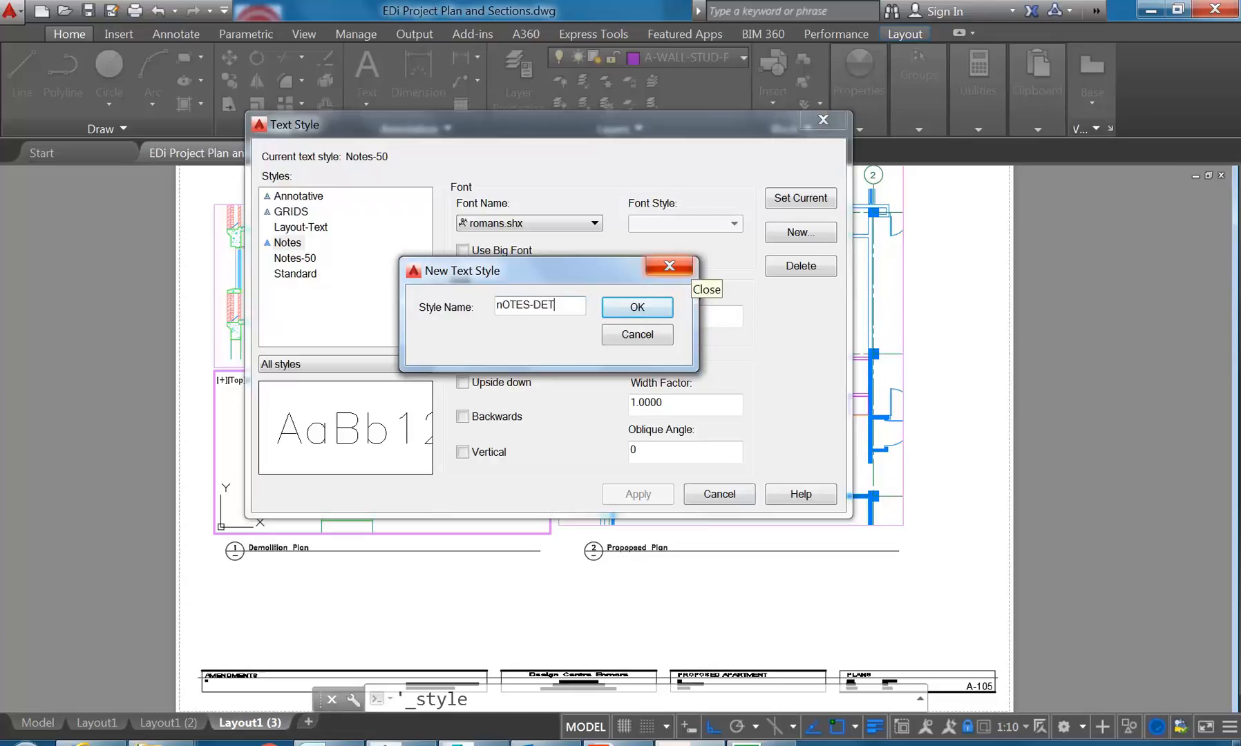
text(AIL)
key(BackSpace)
key(BackSpace)
key(BackSpace)
key(BackSpace)
key(BackSpace)
key(BackSpace)
key(BackSpace)
key(BackSpace)
key(BackSpace)
key(BackSpace)
key(BackSpace)
key(BackSpace)
text(Notes-Detail)
click(637, 308)
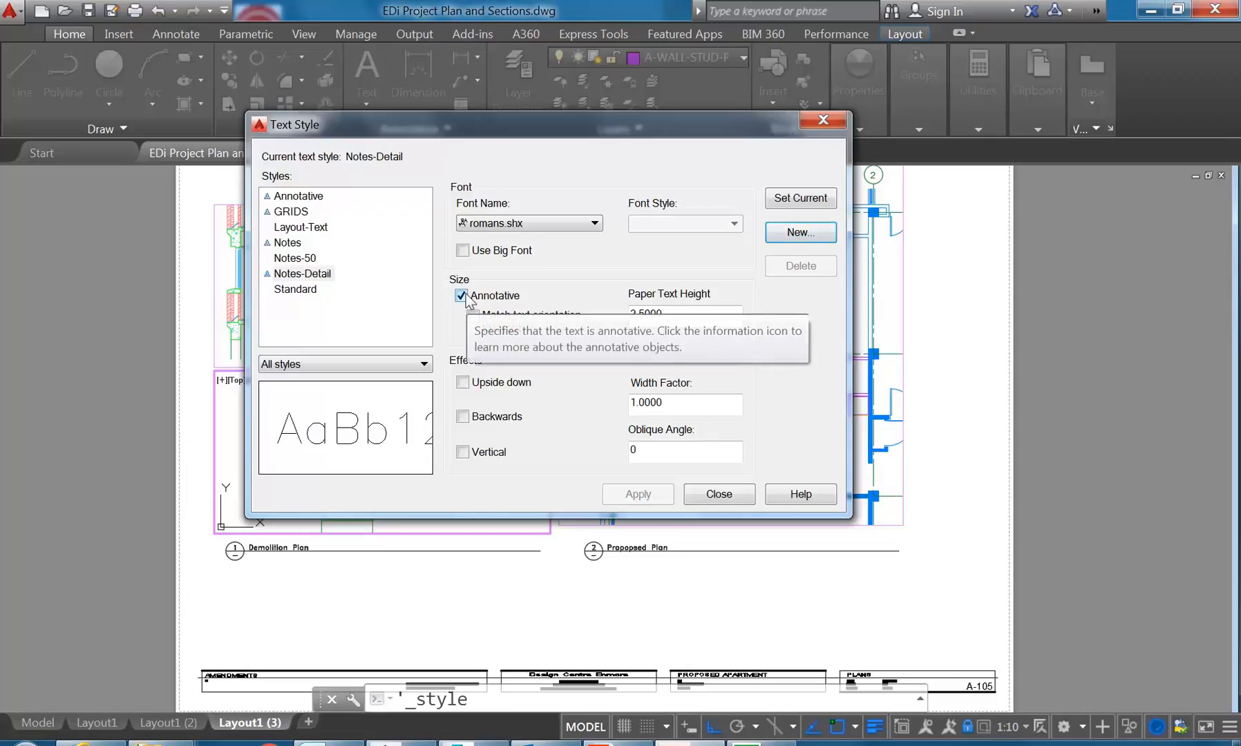
Step: Set the paper text height of the Notes-Detail style to 2
double_click(691, 315)
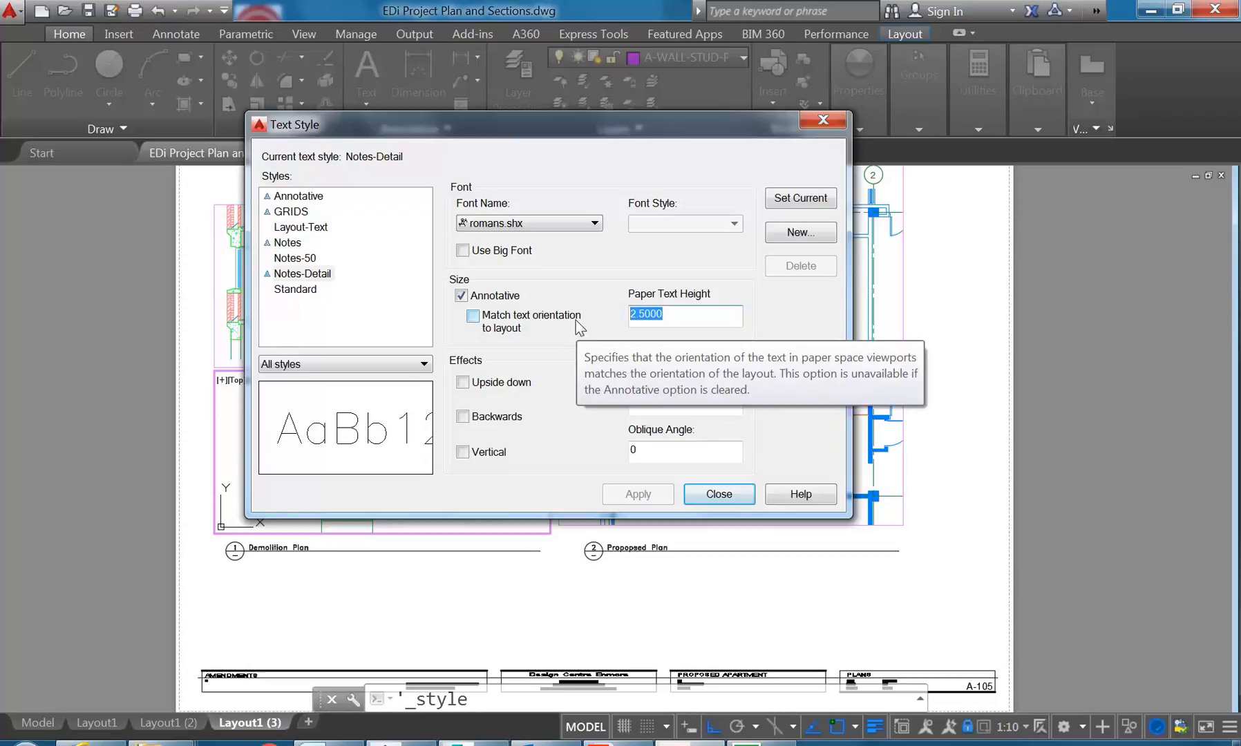
text(2)
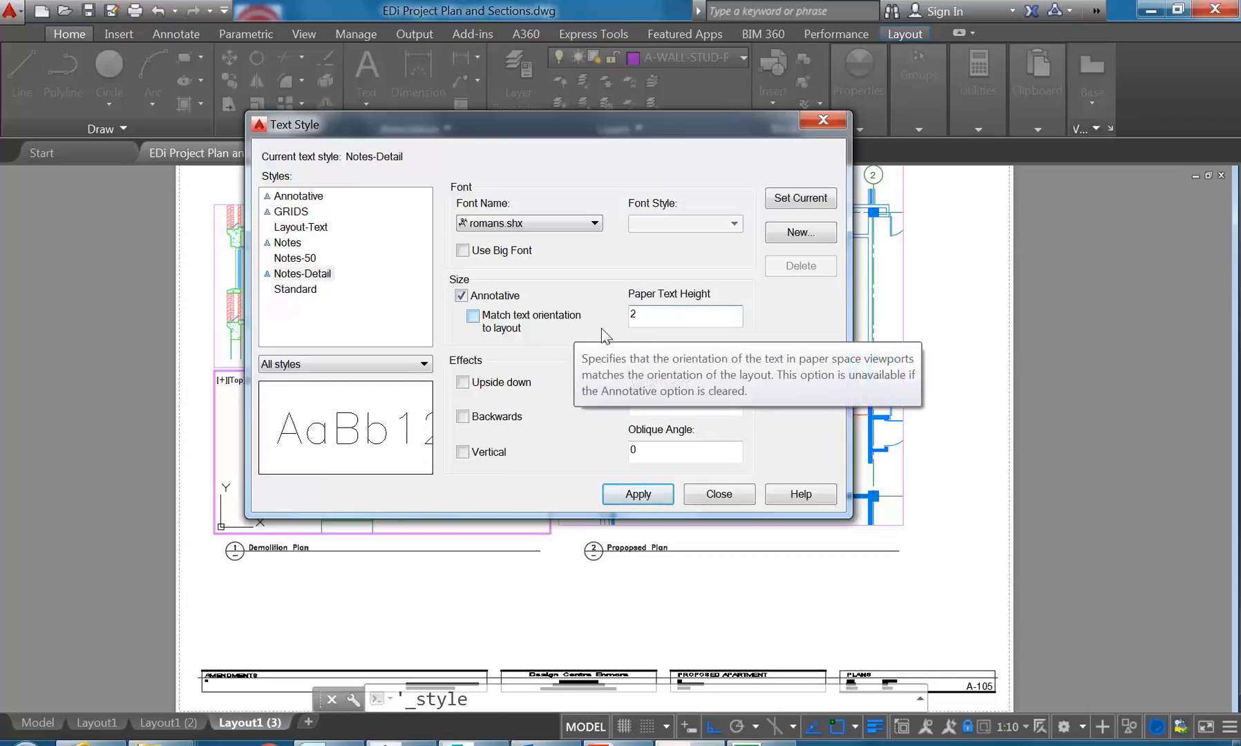
click(656, 316)
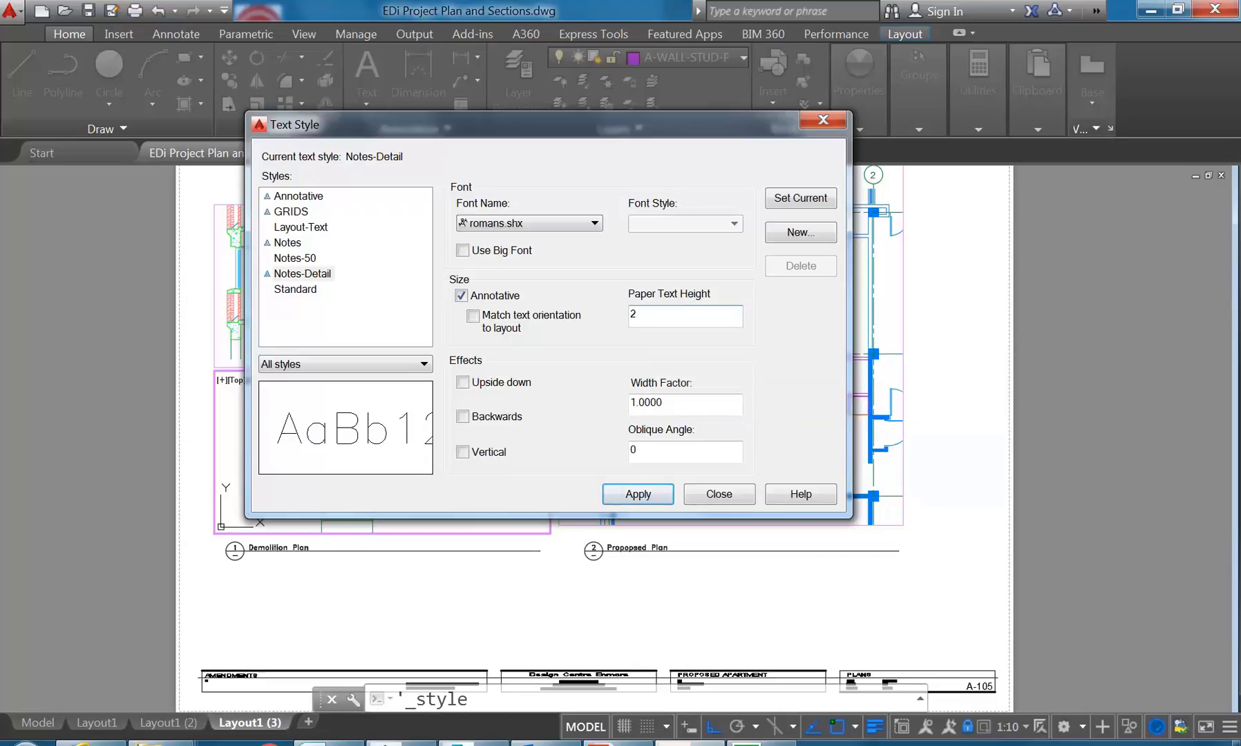
key(Tab)
key(Tab)
Step: Browse the available fonts and try romand.shx for the Notes-Detail style
click(580, 221)
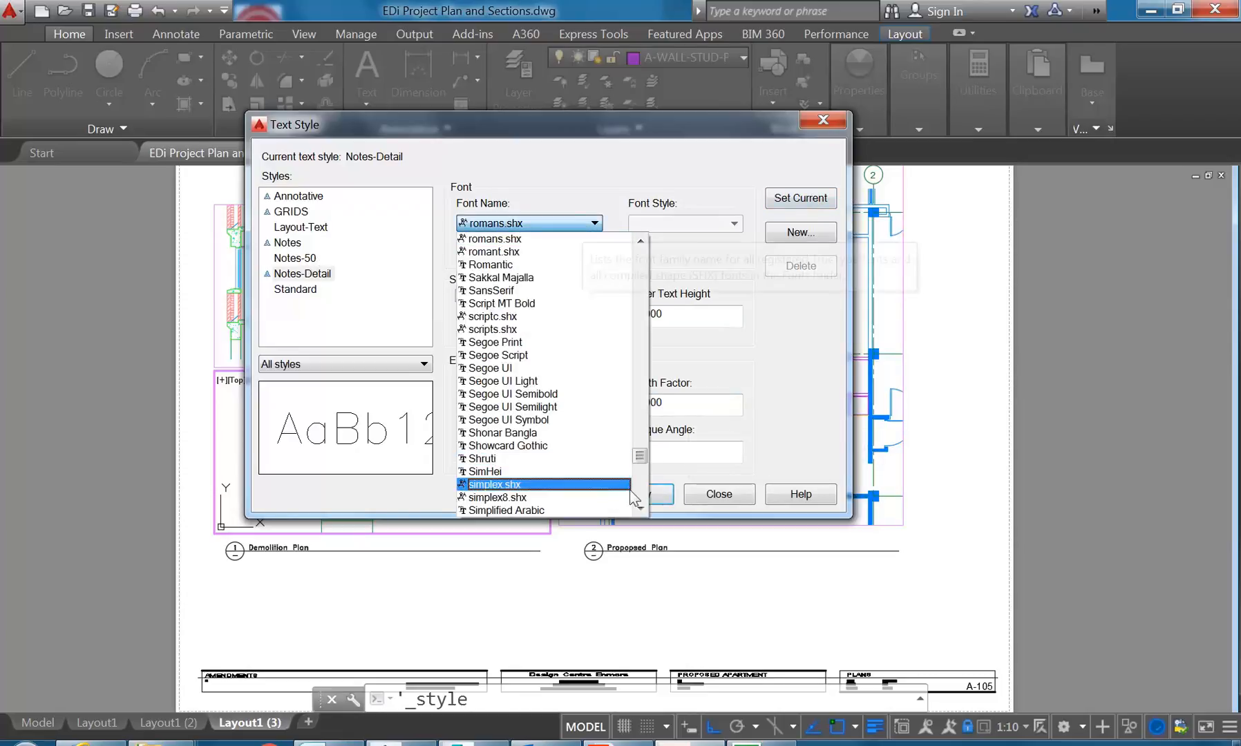
drag(640, 456, 643, 289)
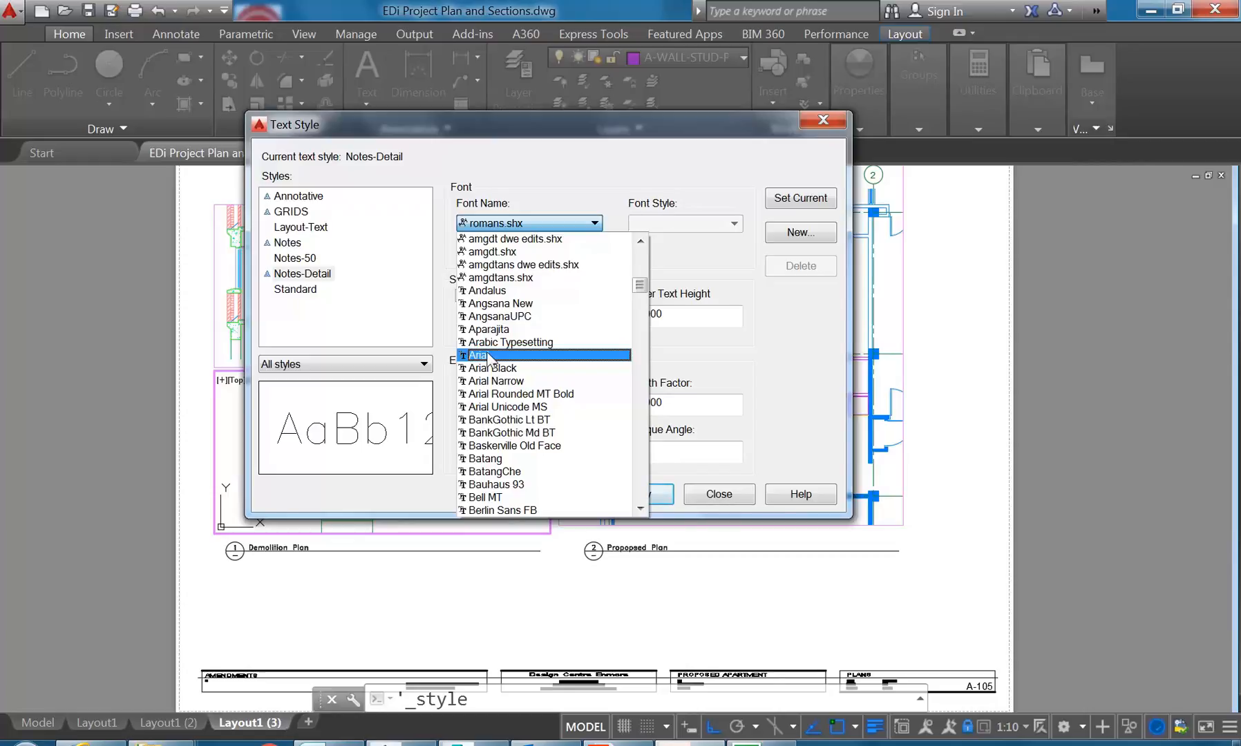
drag(641, 286, 642, 452)
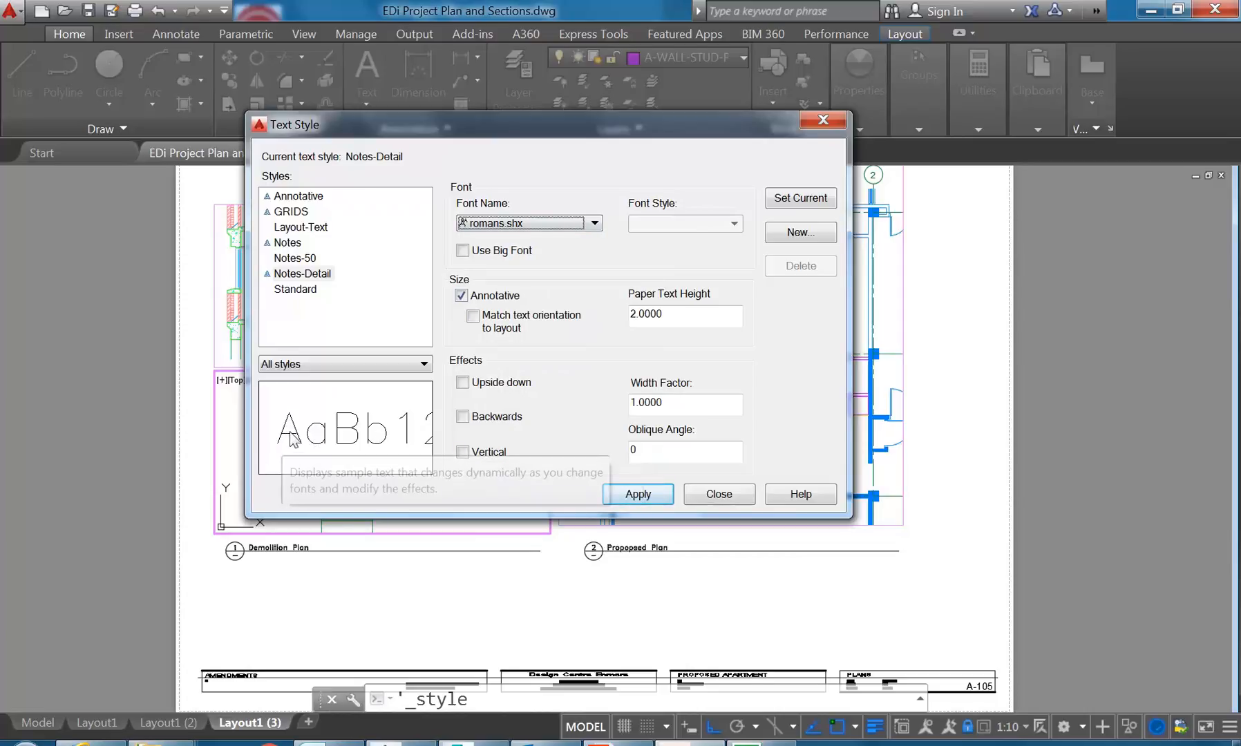
click(532, 224)
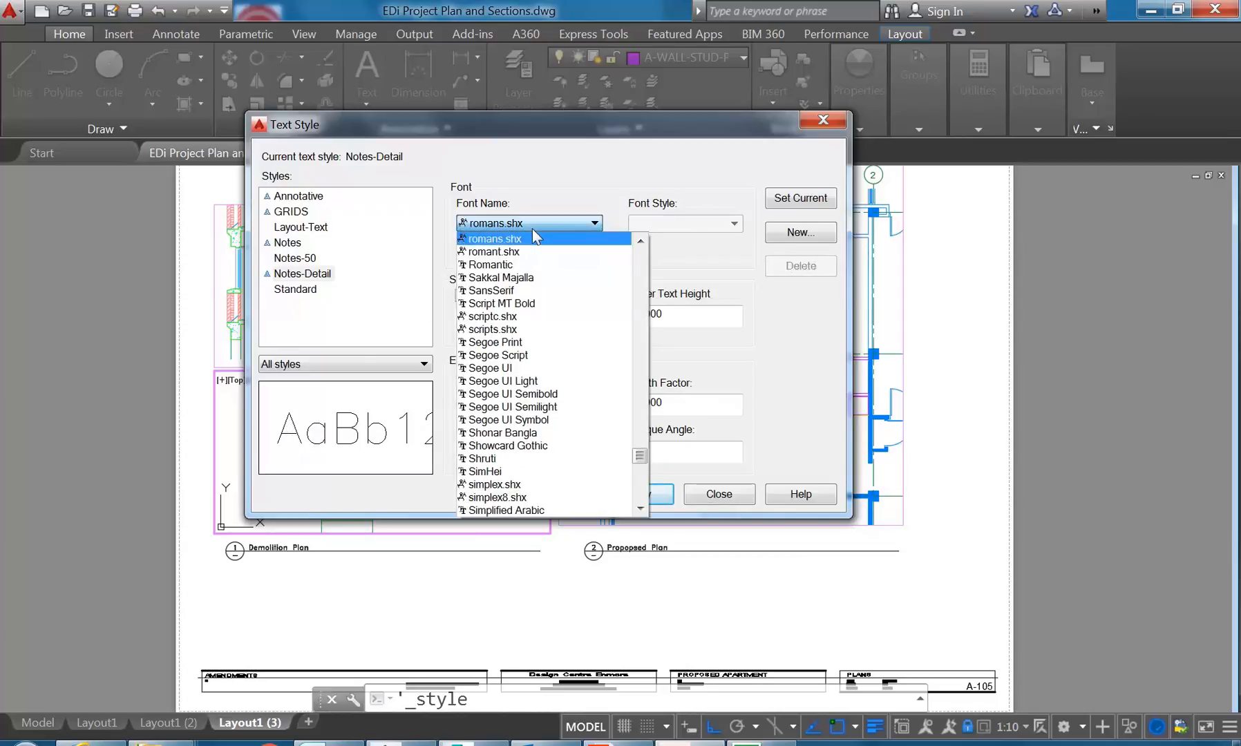
scroll(499, 280, up, 1)
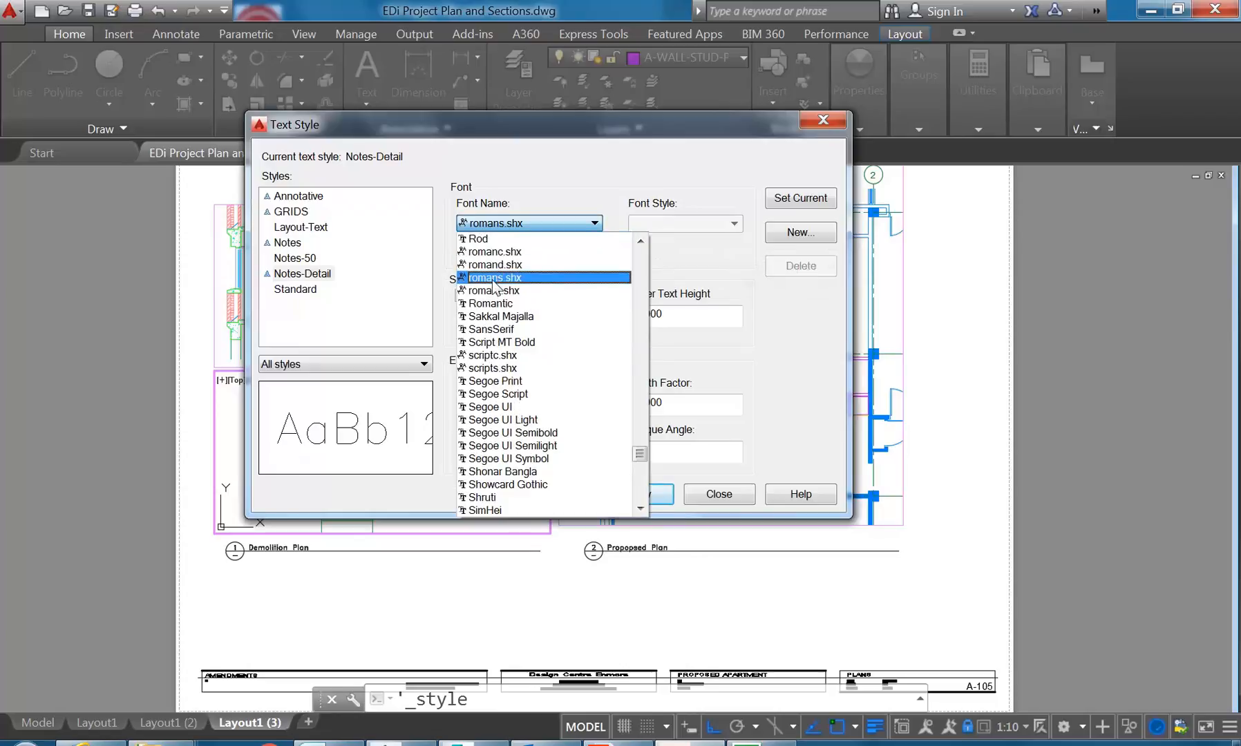
click(494, 265)
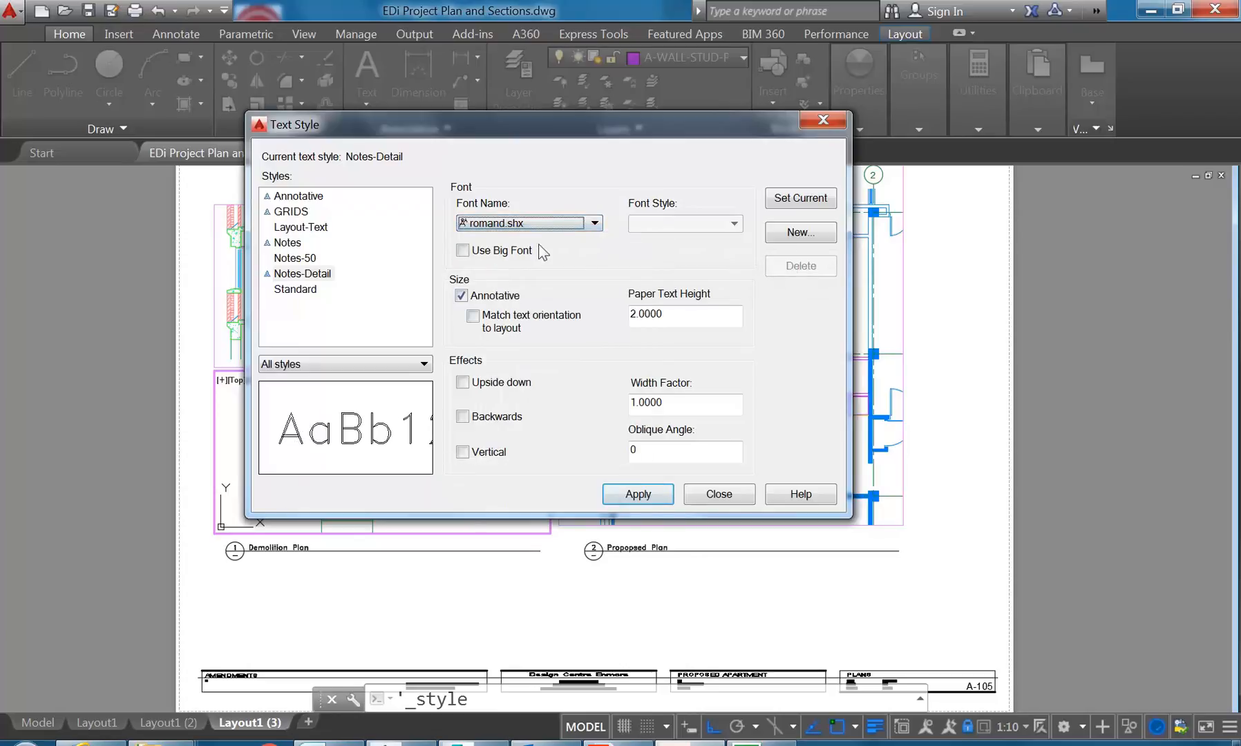
Step: Change the font of the Notes-Detail style to romant.shx to preview its lettering
click(546, 223)
scroll(512, 277, up, 1)
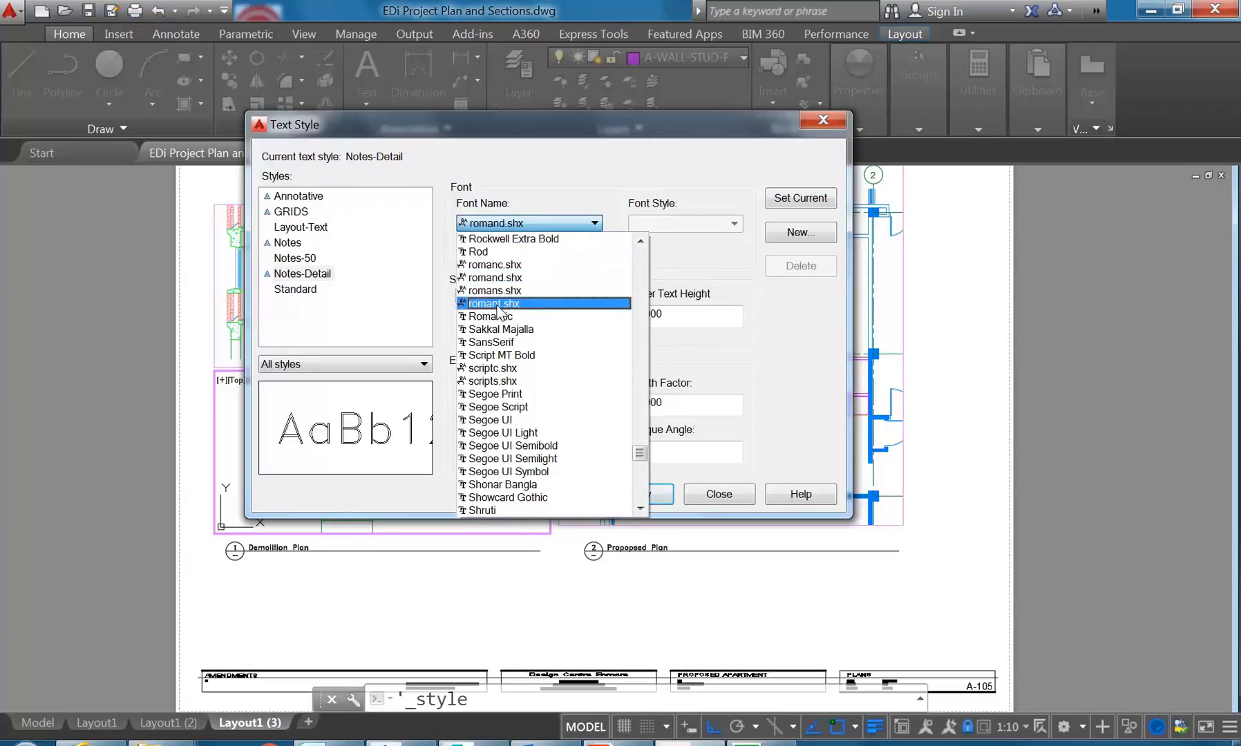
click(499, 304)
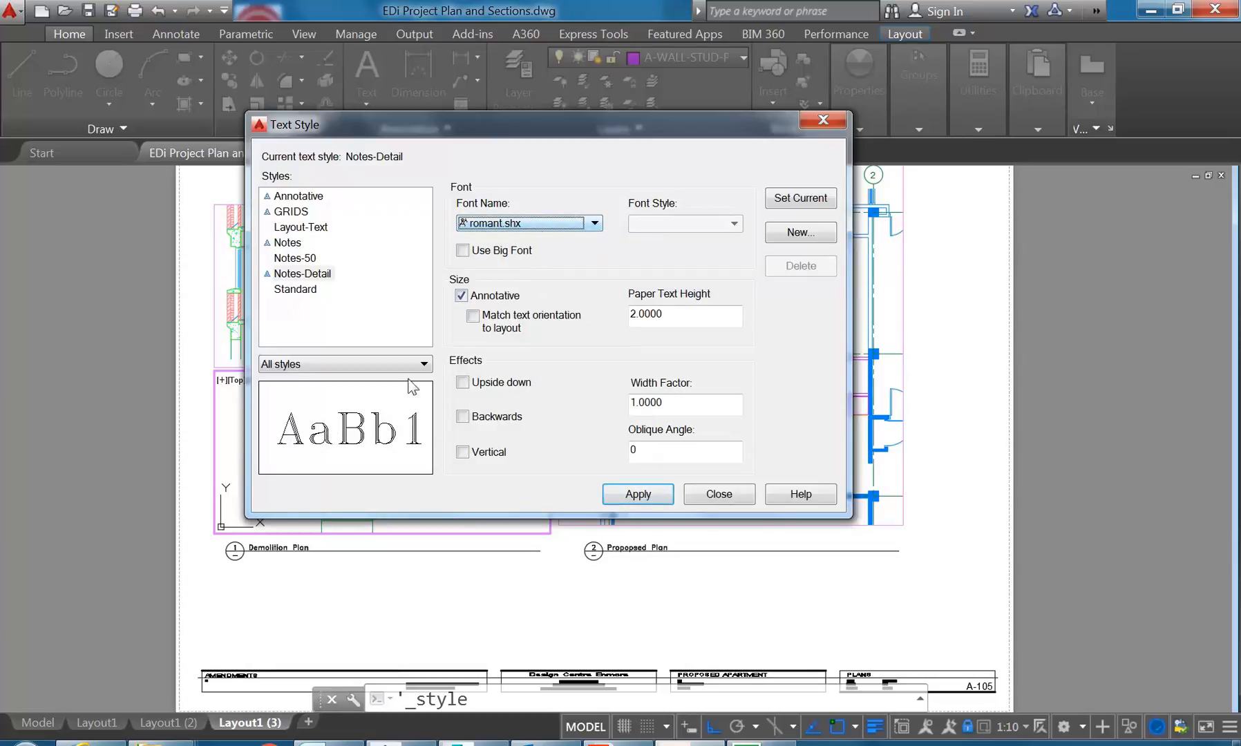
Step: Try the romanc.shx font for the Notes-Detail style to preview its lettering
click(541, 224)
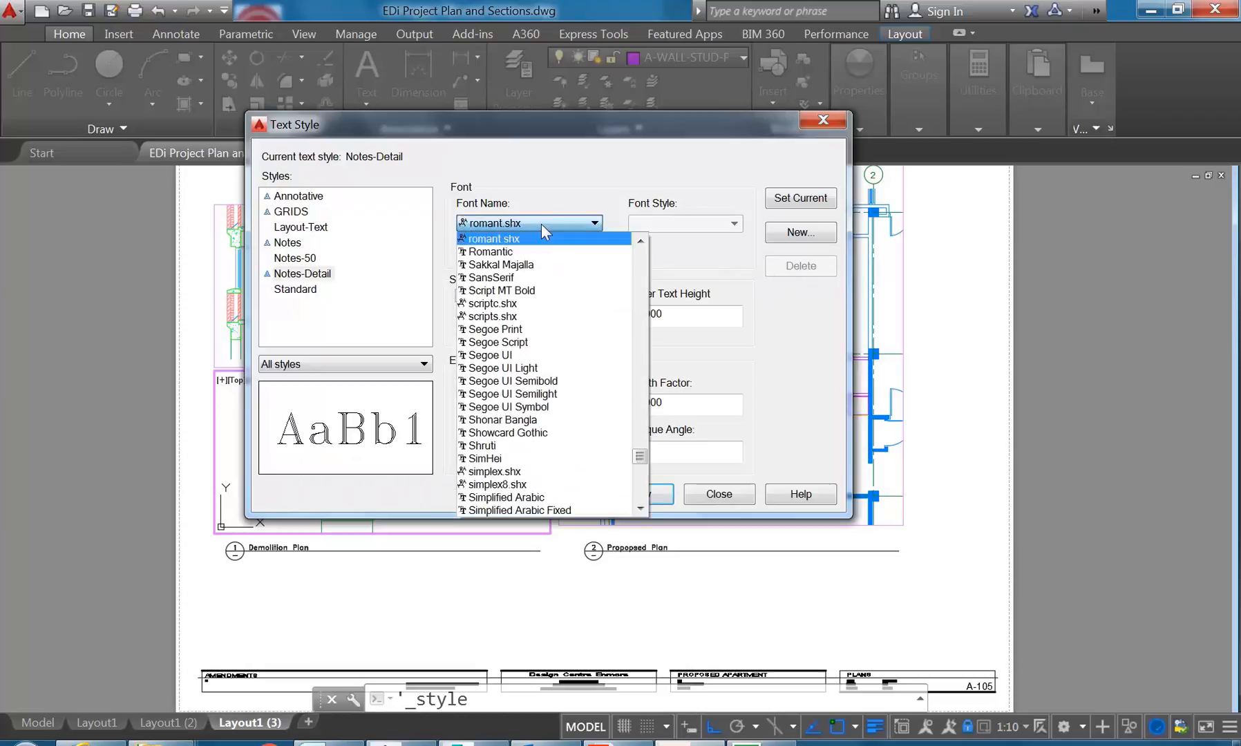
click(641, 241)
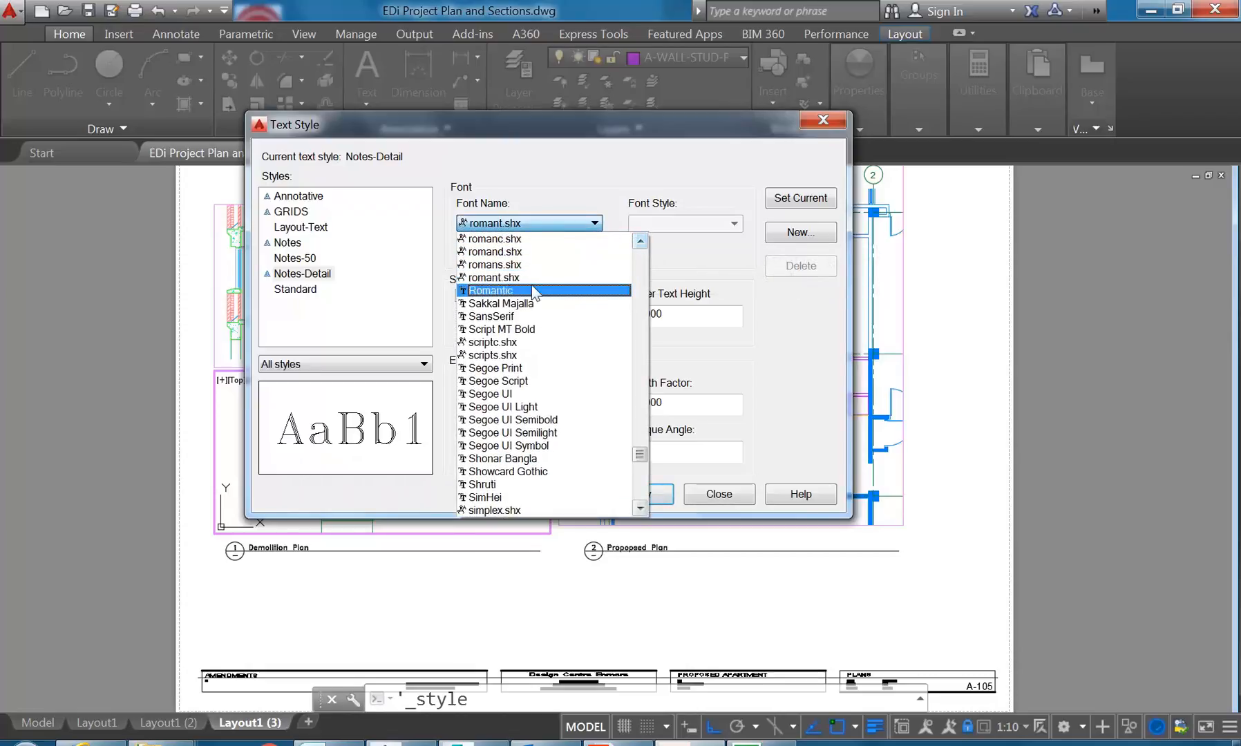
scroll(508, 266, up, 1)
click(508, 278)
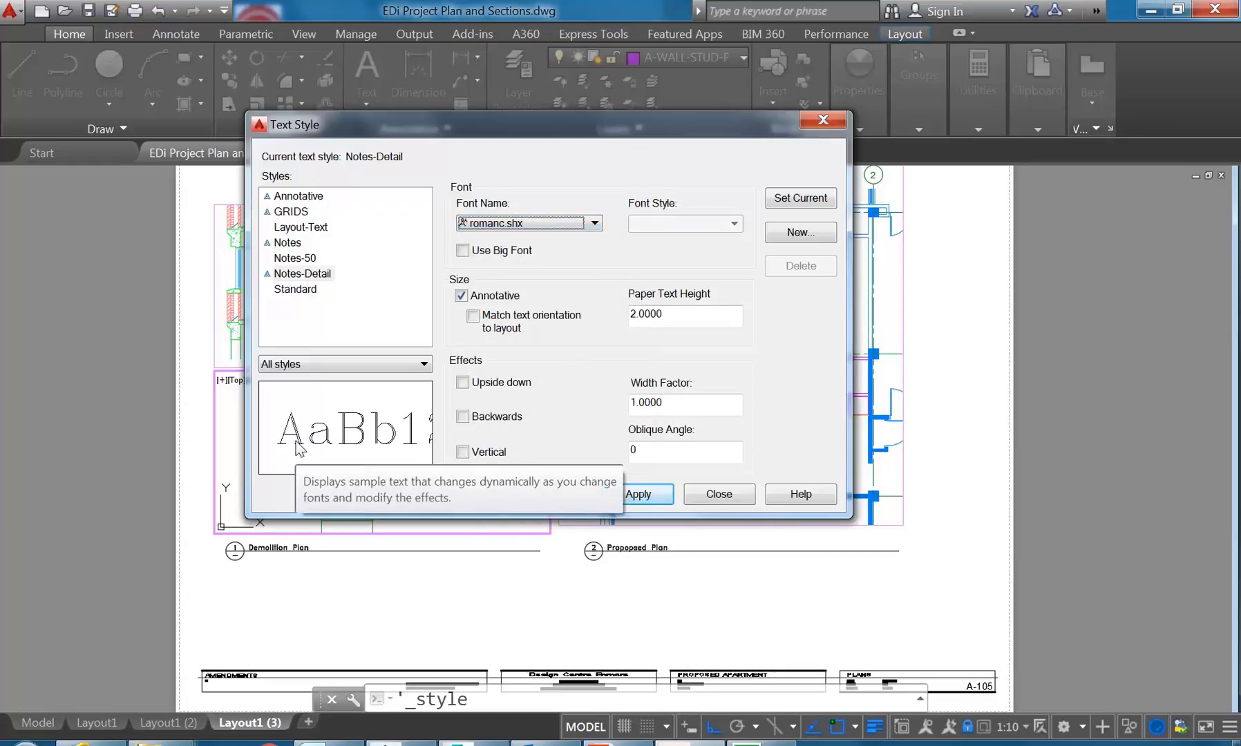
Step: Set the Notes-Detail style's font to Arial, apply the change and finish editing text styles
click(568, 223)
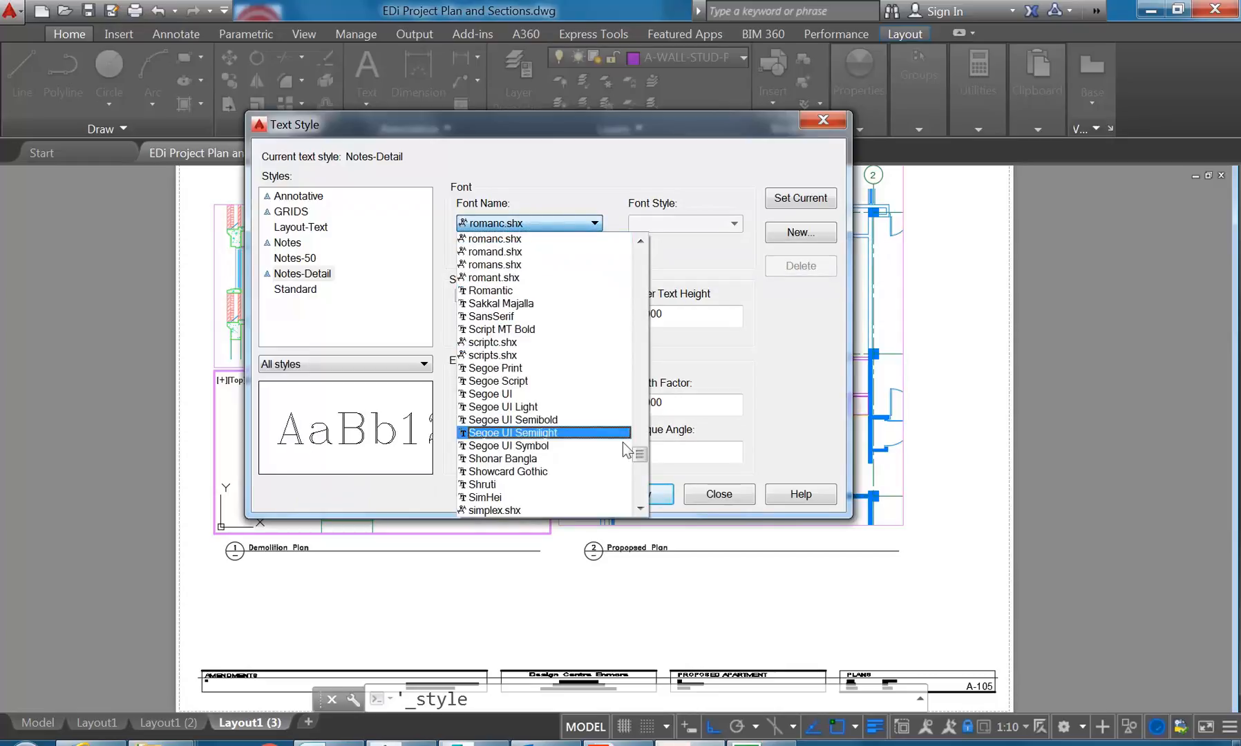
drag(639, 455, 650, 291)
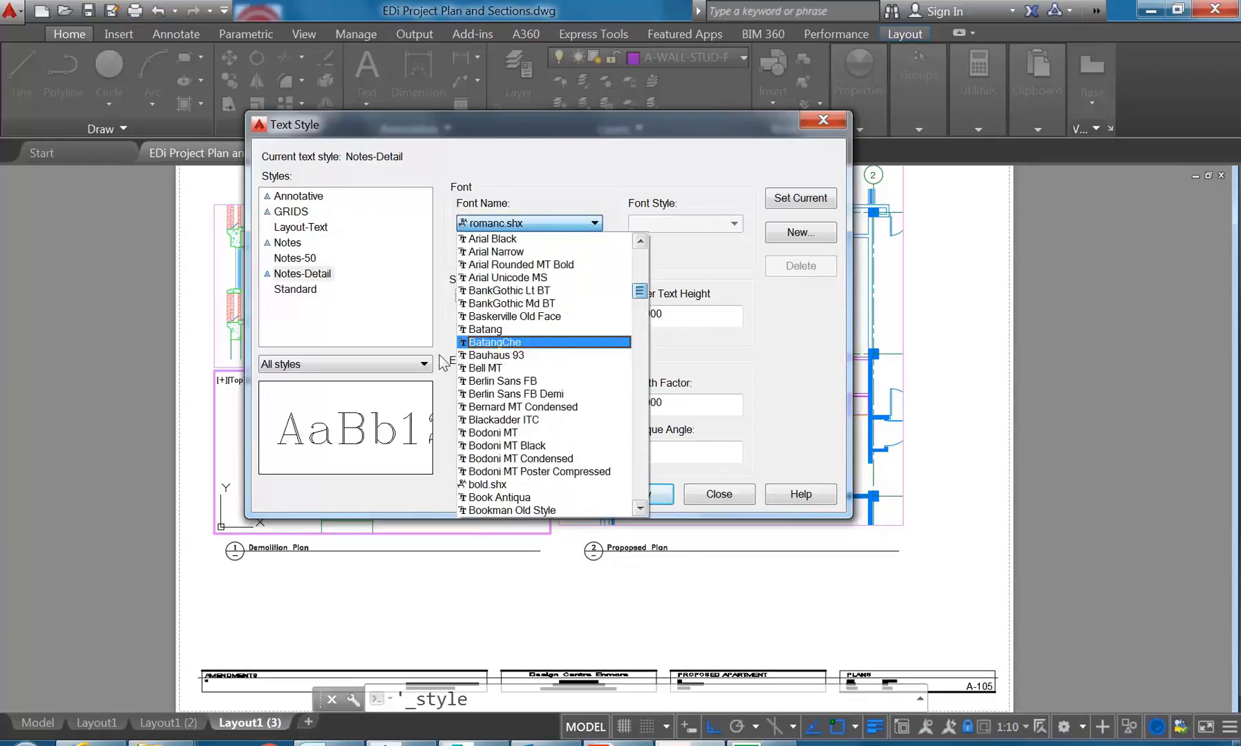
scroll(491, 290, up, 1)
click(488, 269)
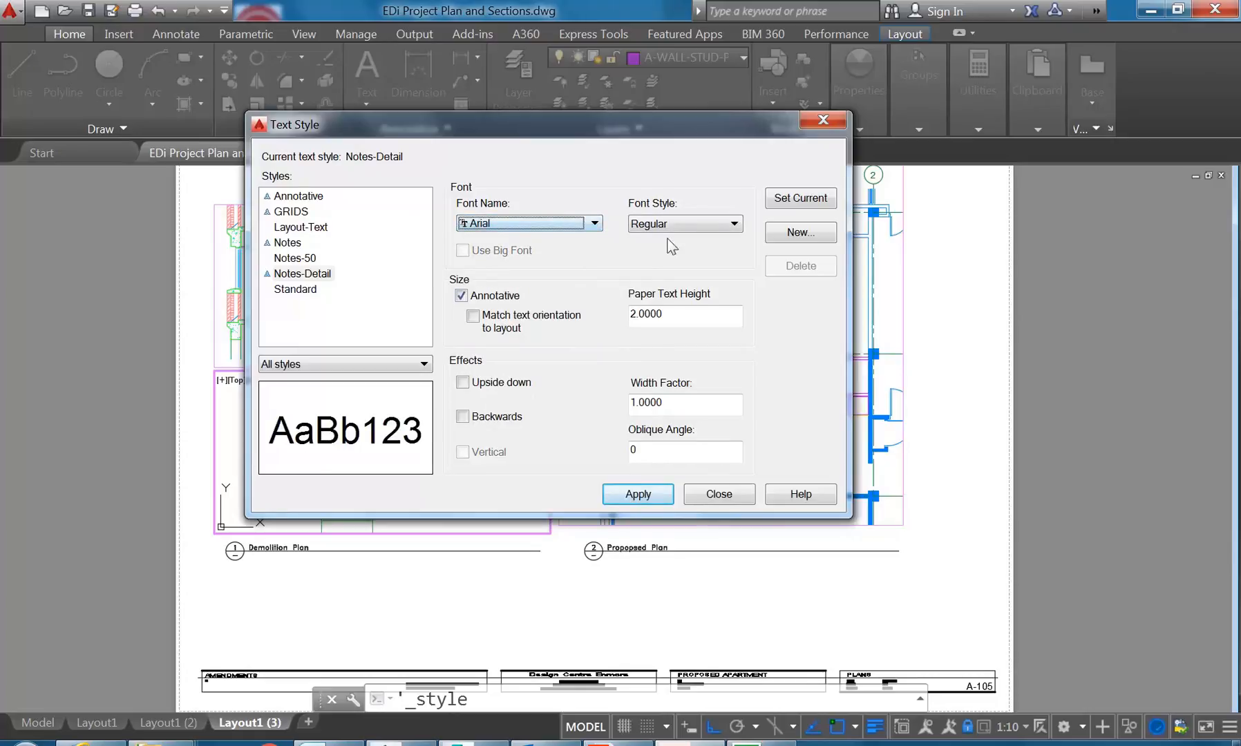
click(620, 496)
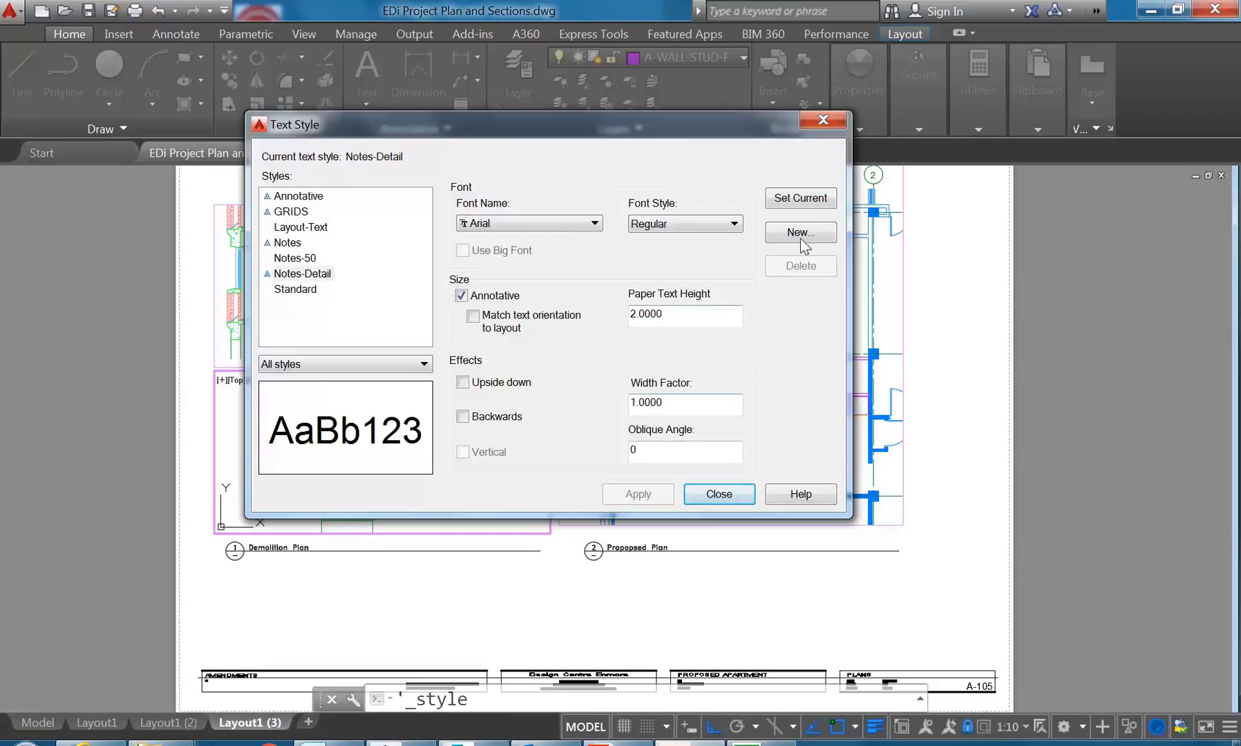
click(711, 501)
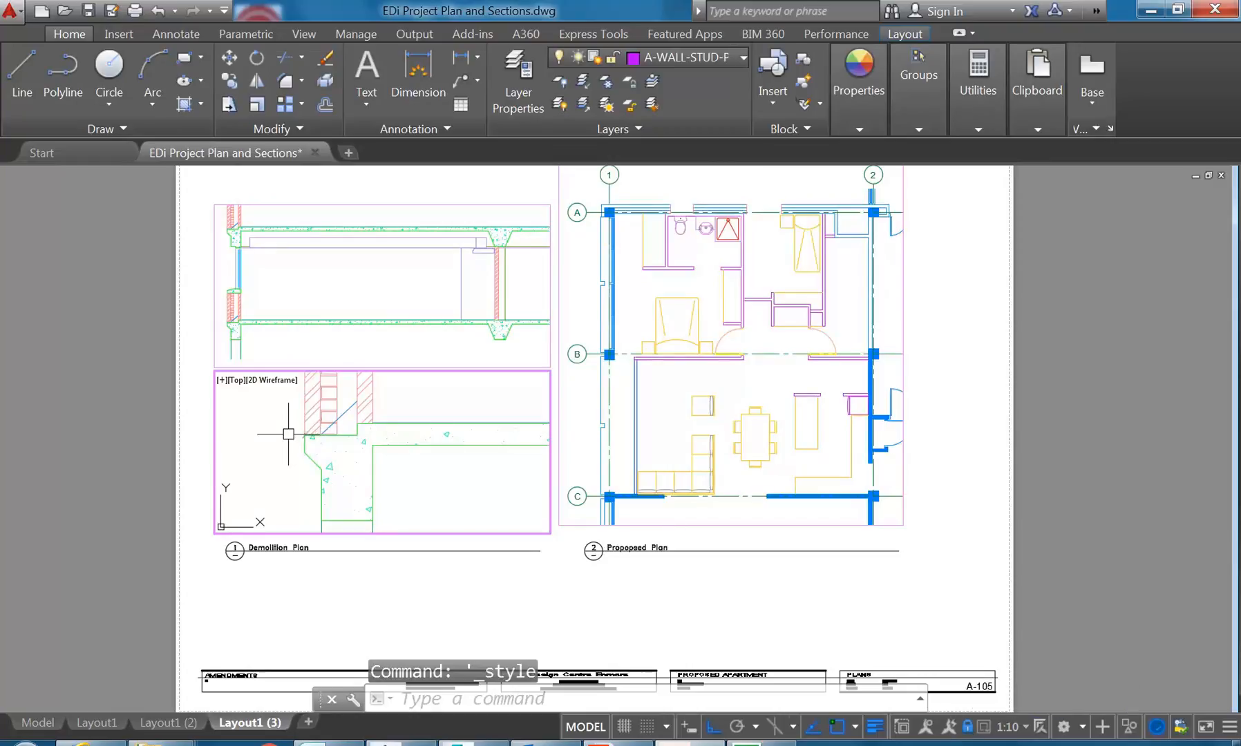
Step: Place a horizontal single-line text reading "This is single line text" below the floor slab in the detail viewport
scroll(288, 430, up, 2)
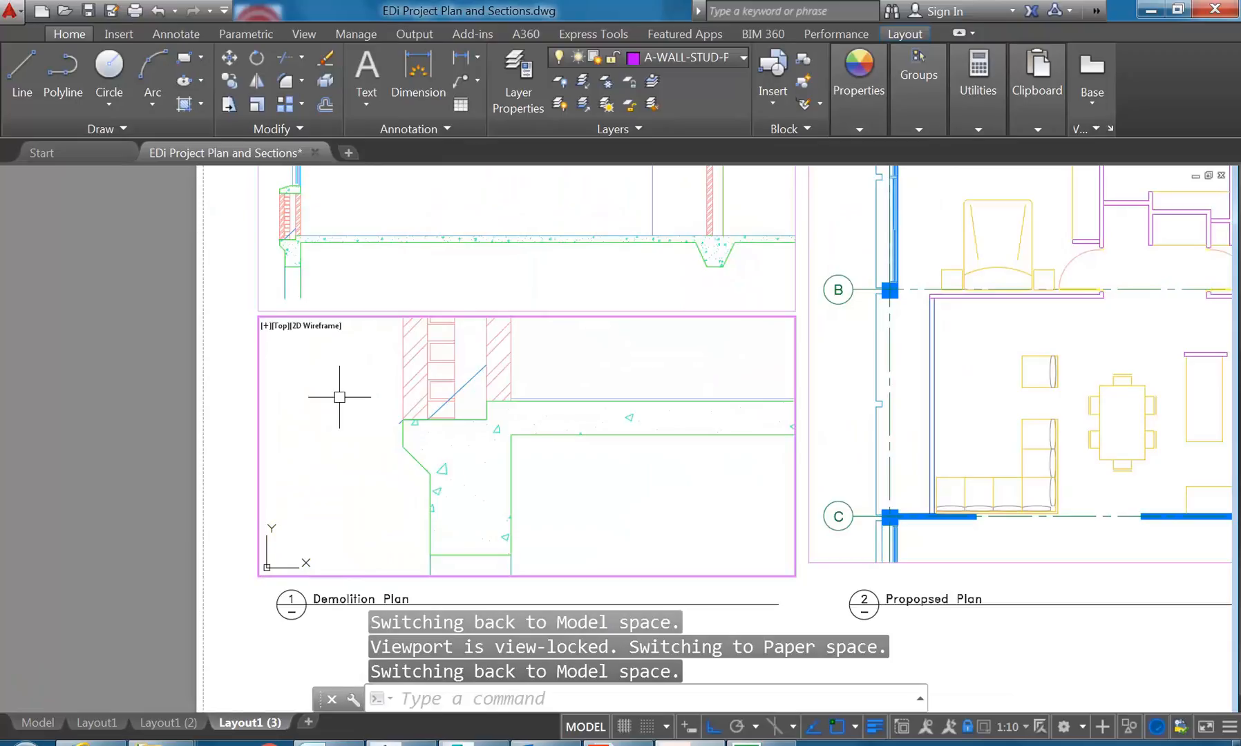
middle_drag(335, 396, 360, 406)
middle_drag(512, 493, 445, 481)
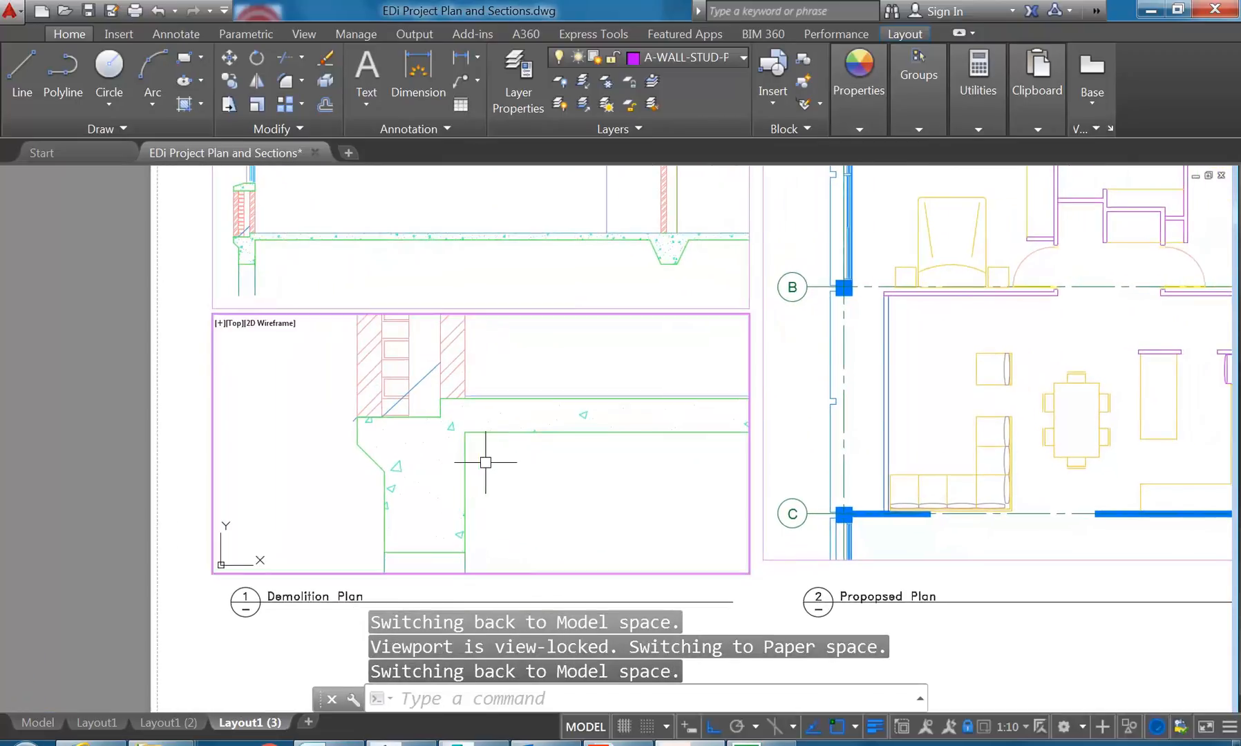
click(365, 101)
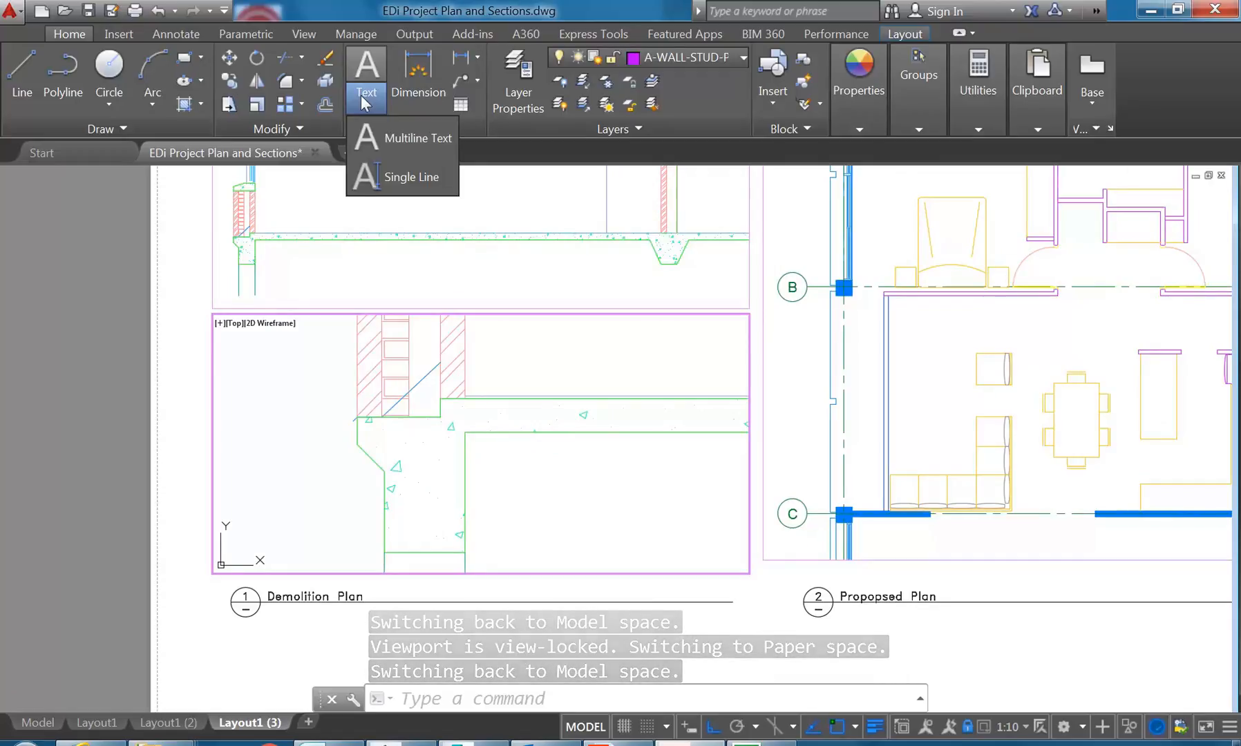
click(372, 180)
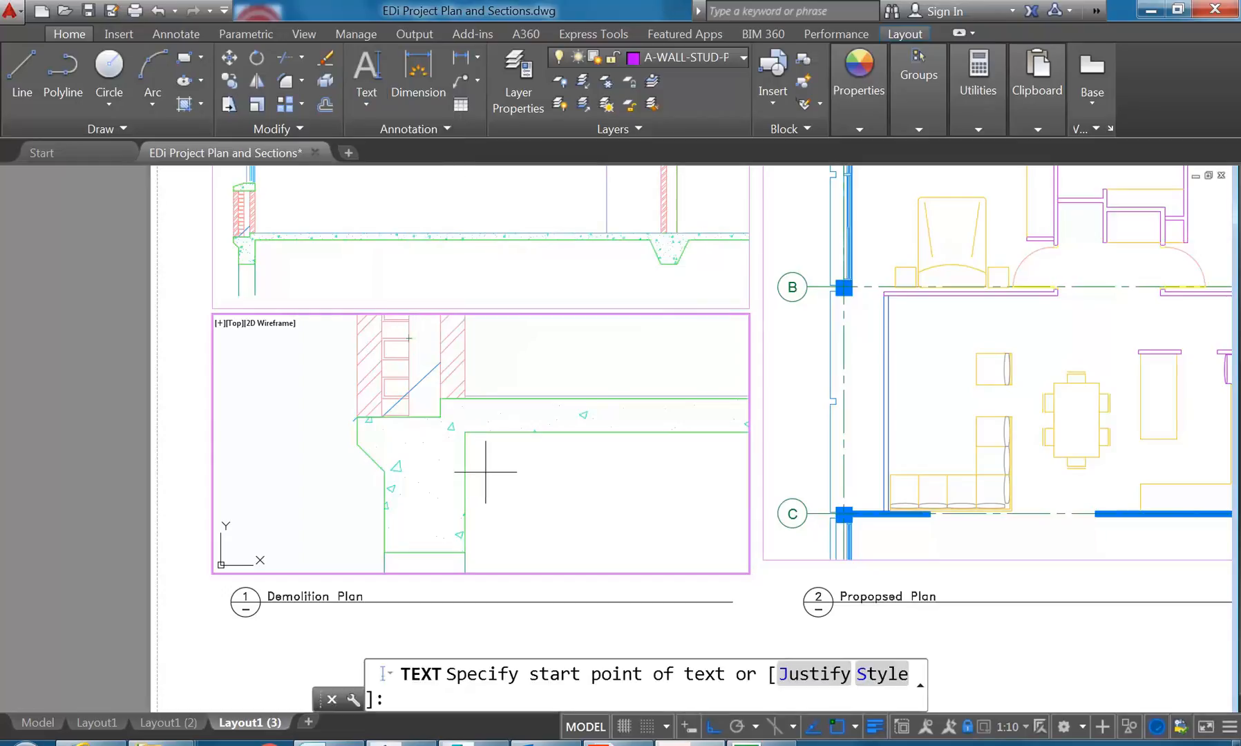
click(508, 474)
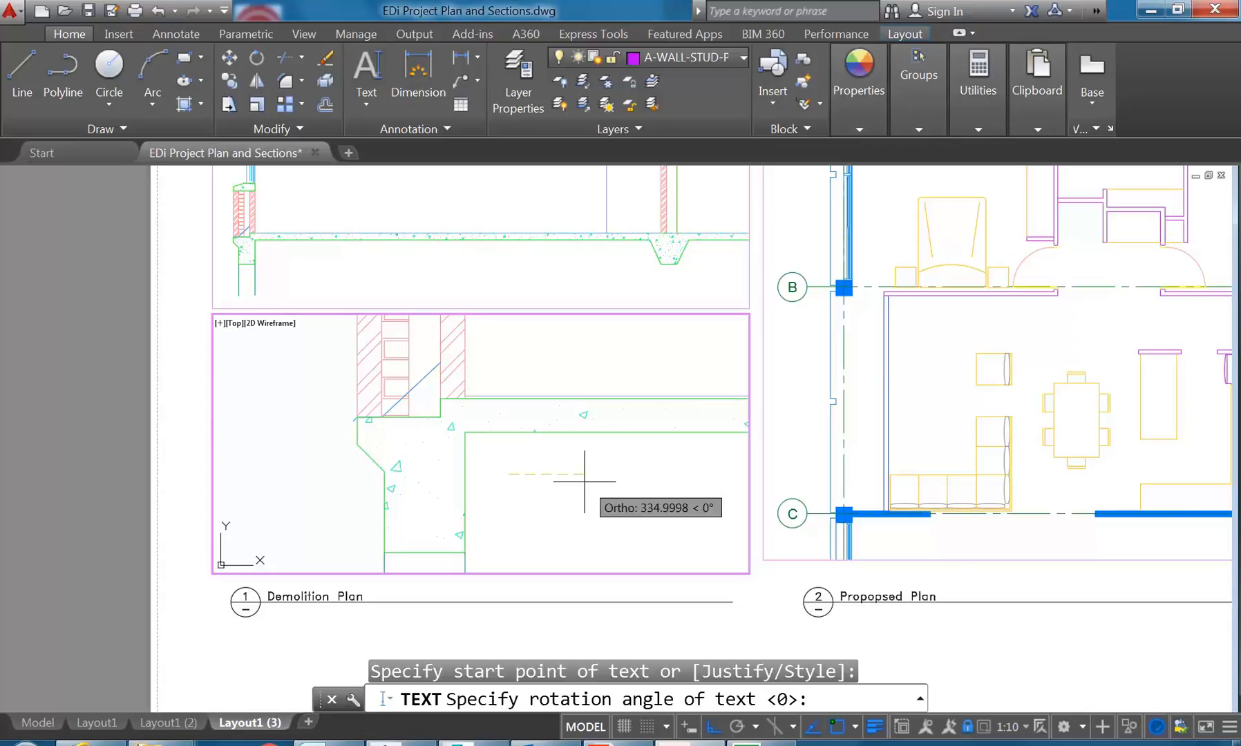
click(585, 481)
text(This is )
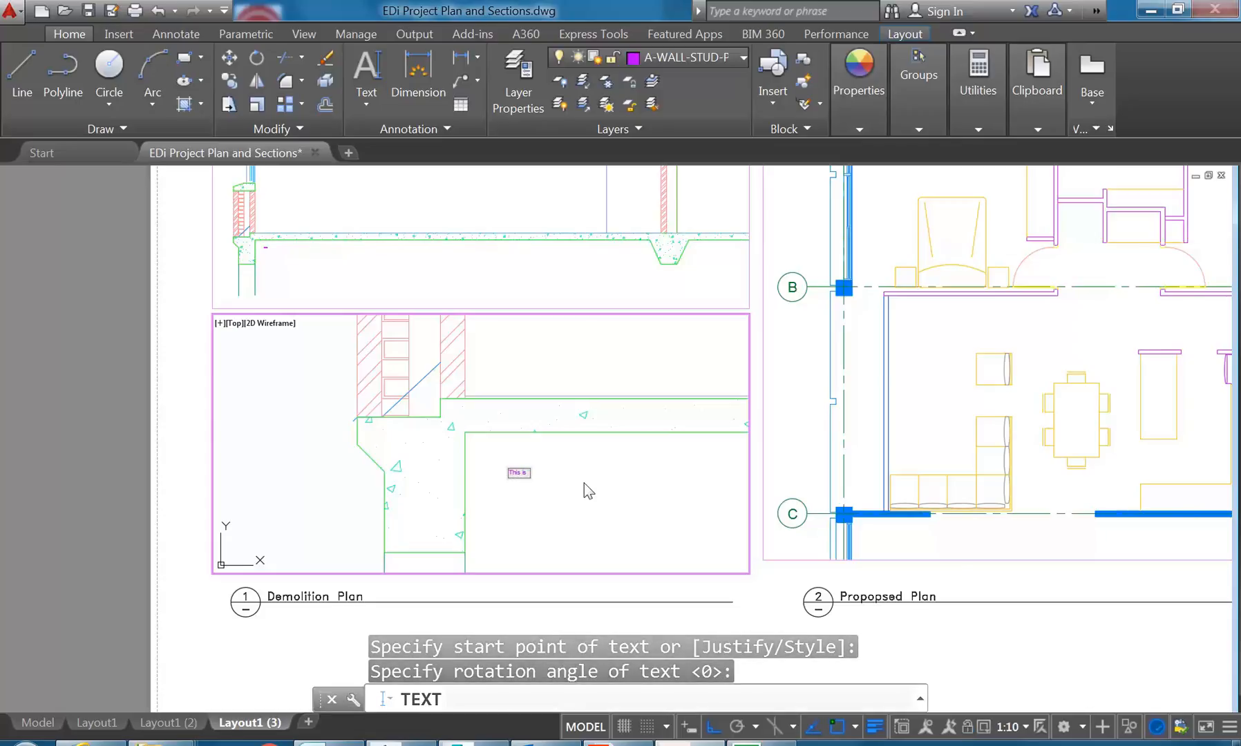
text(single line text)
key(Return)
key(Return)
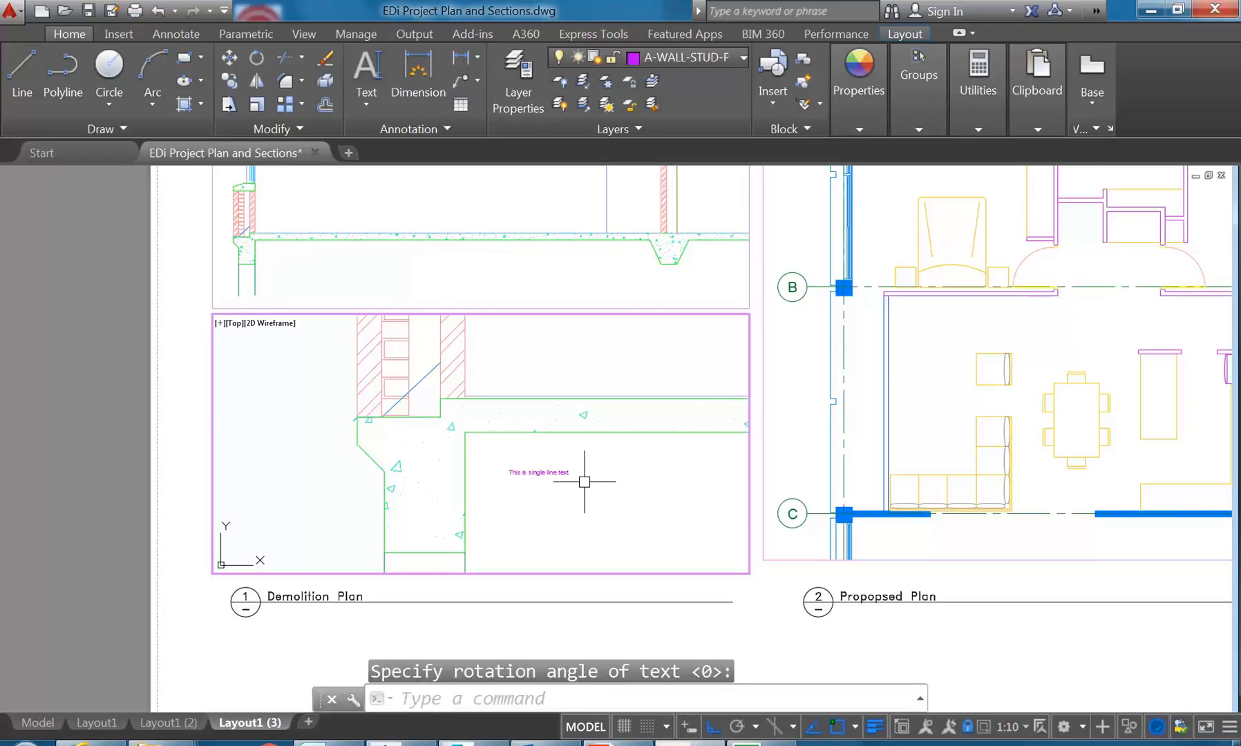
Step: Move the single-line text to the T-TITLE layer and make T-TITLE the current layer
scroll(446, 525, up, 2)
click(577, 438)
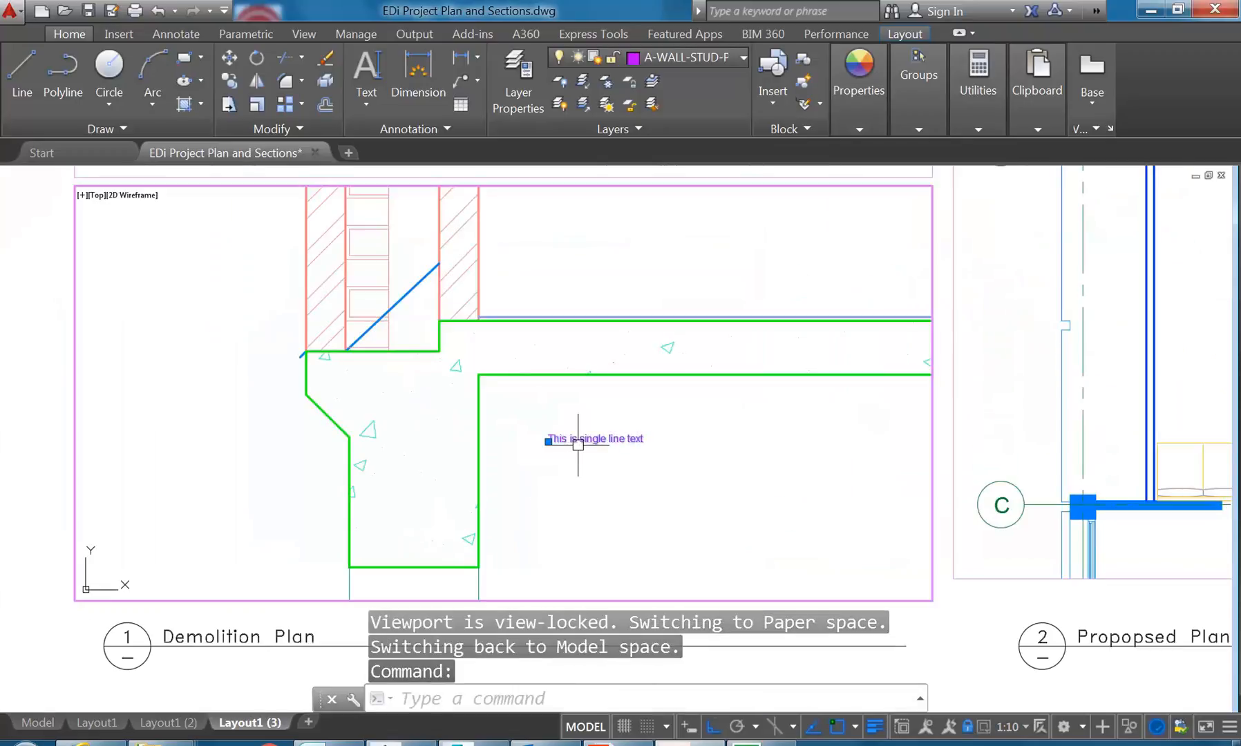
click(684, 55)
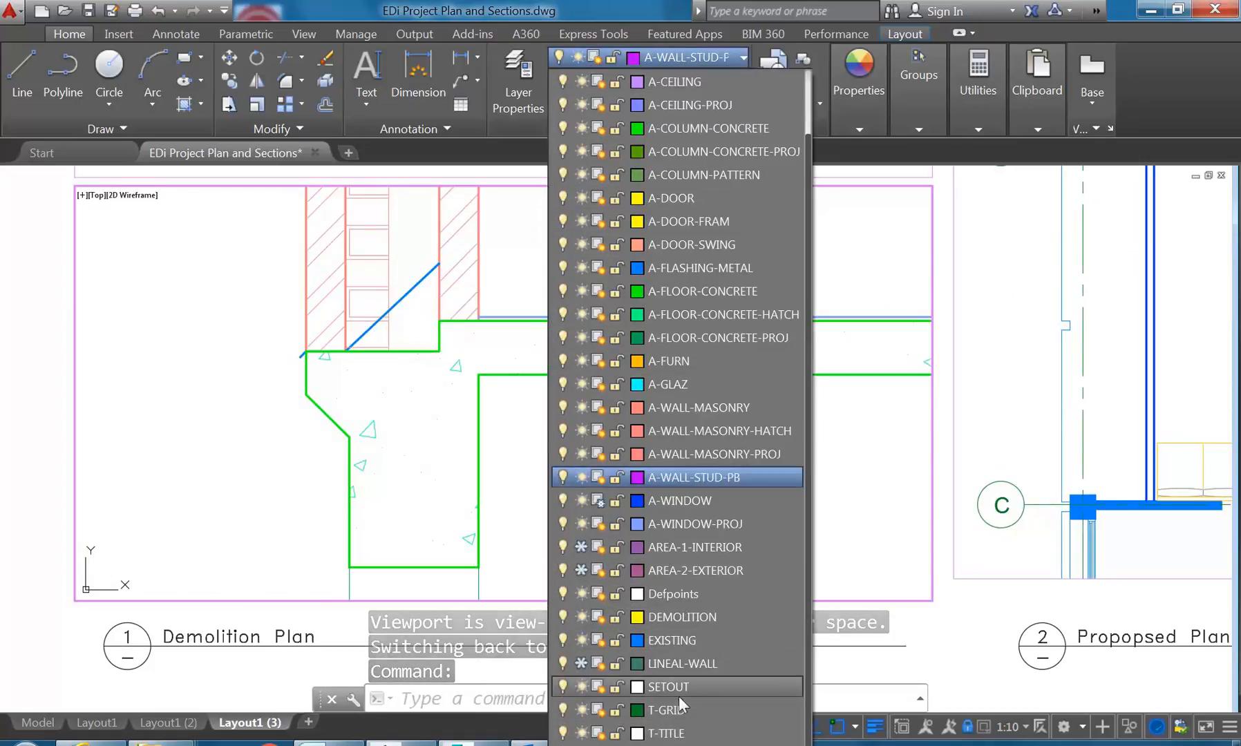
scroll(746, 486, up, 1)
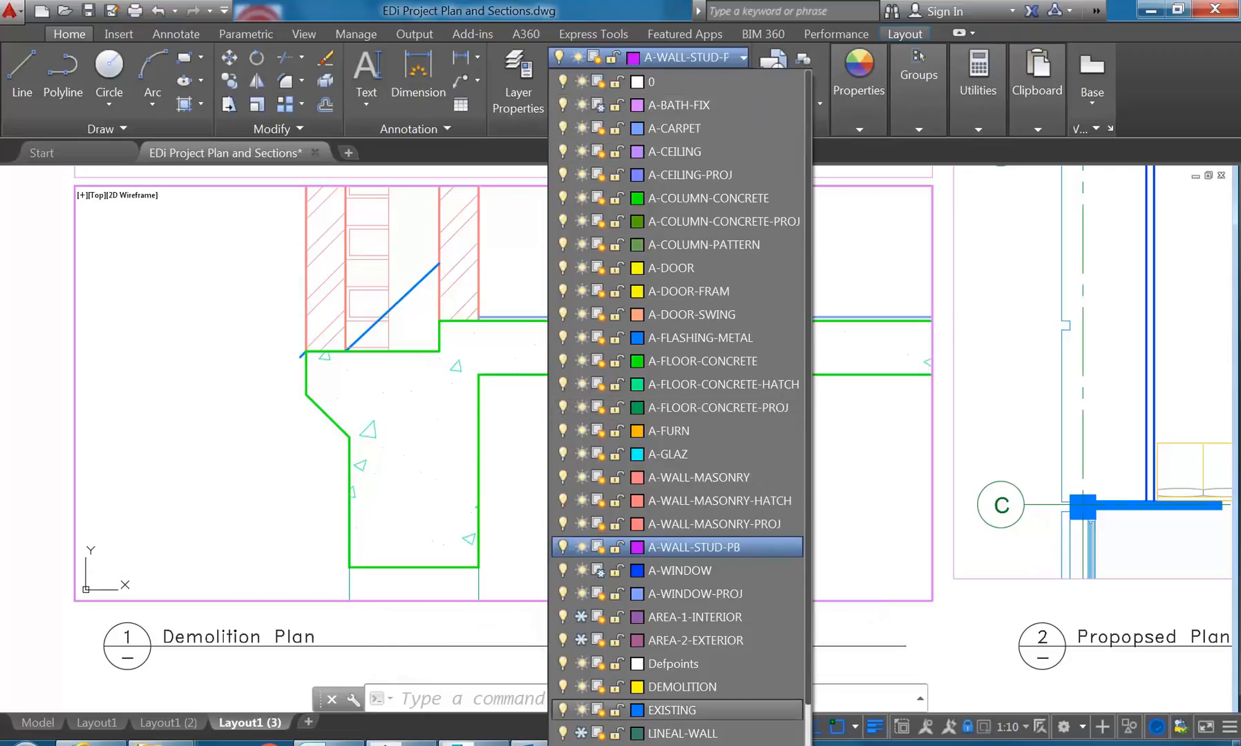
scroll(675, 585, down, 1)
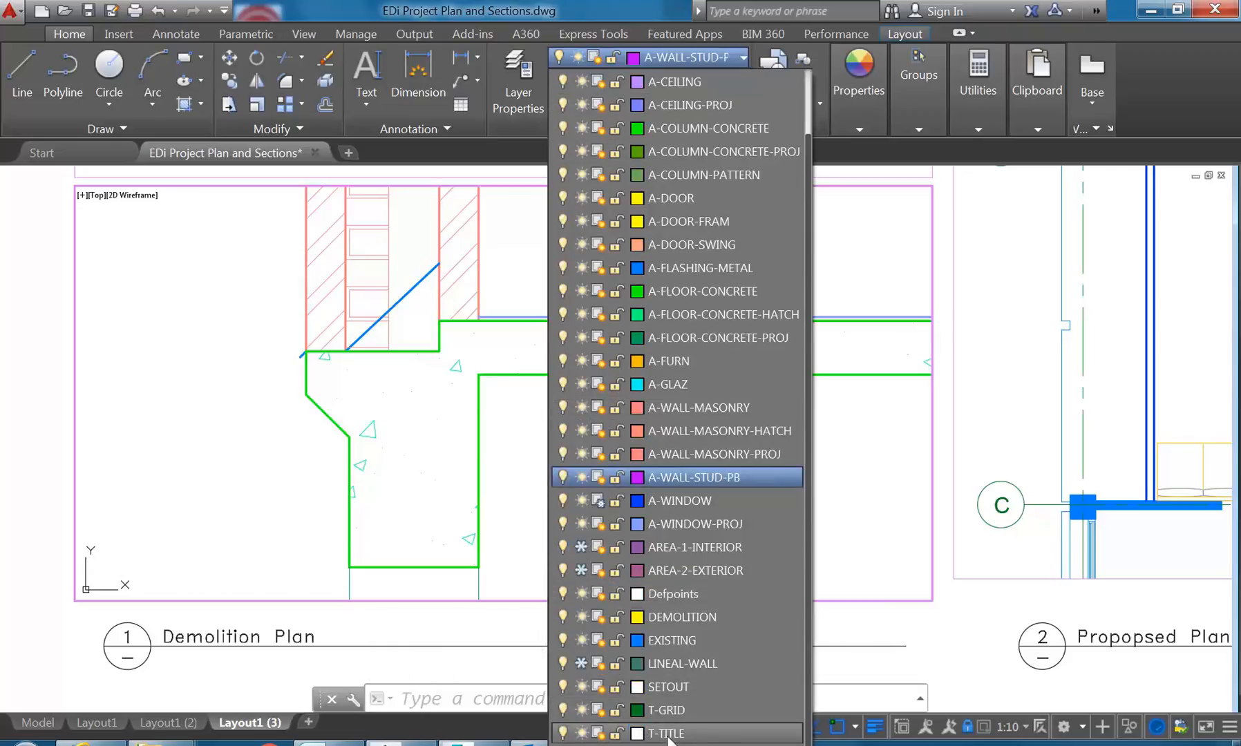
key(Escape)
key(Escape)
key(Escape)
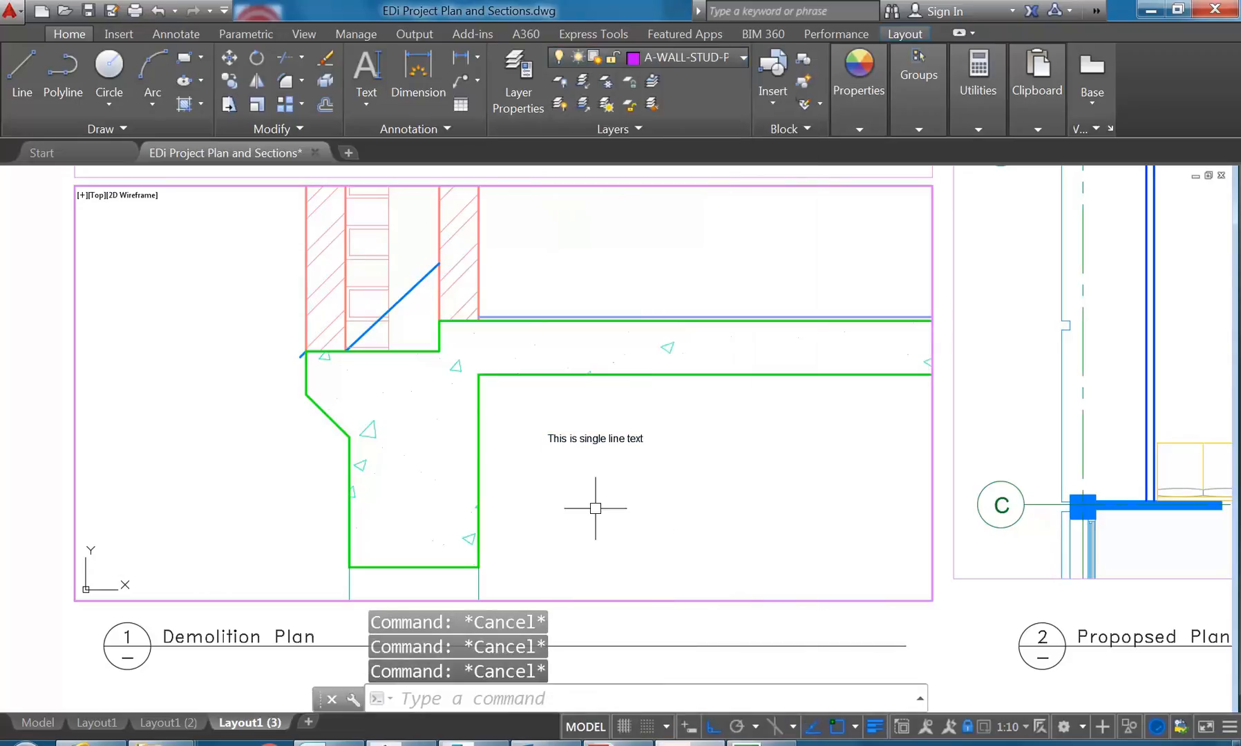
click(685, 55)
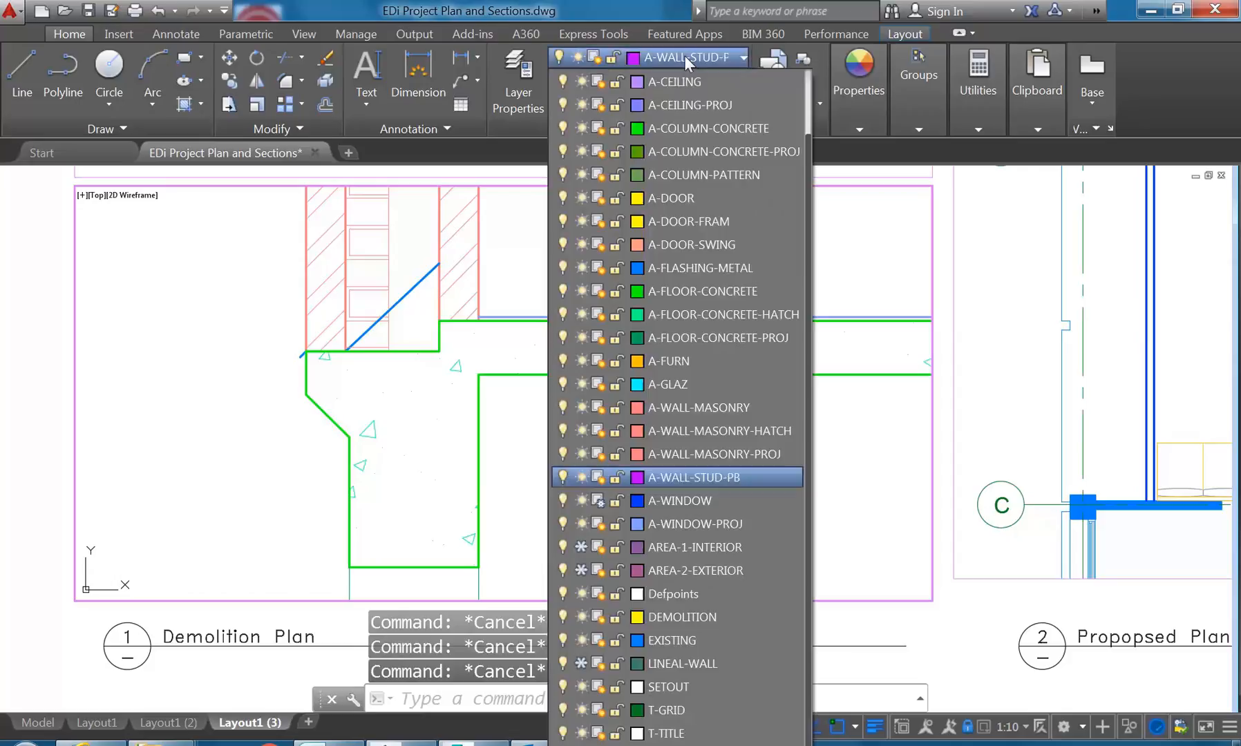
click(680, 735)
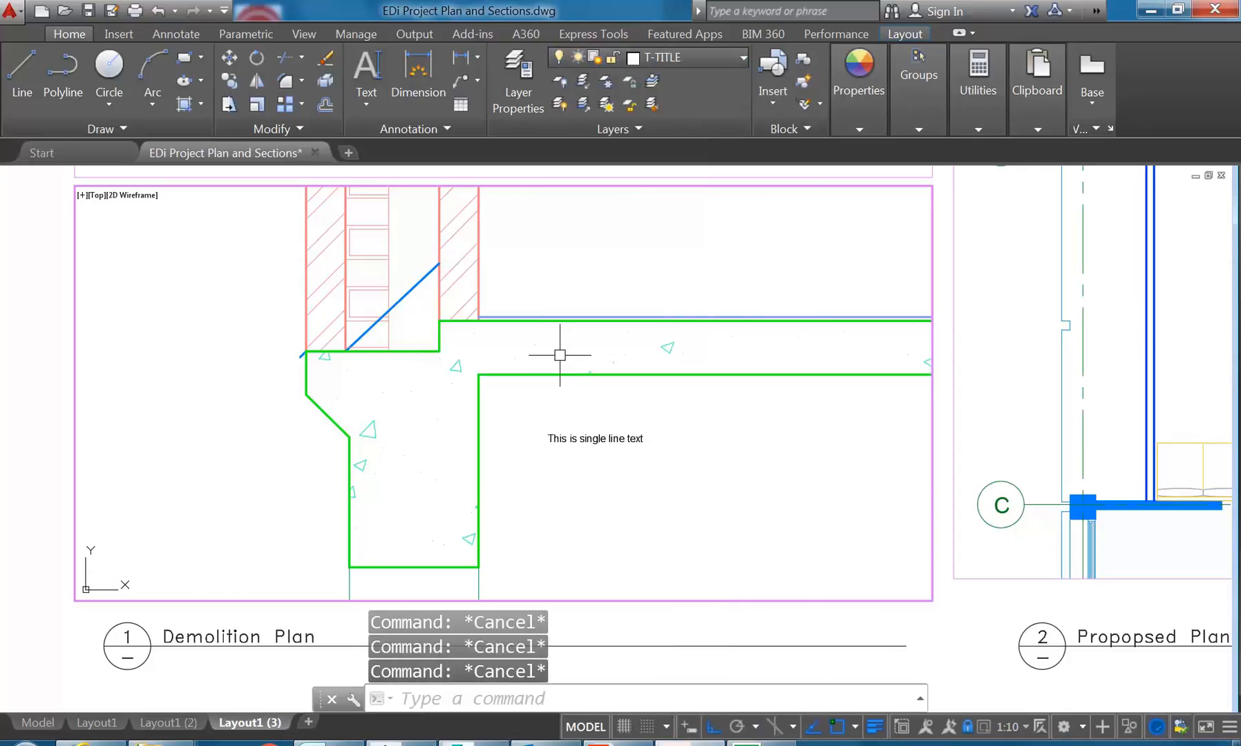
Step: Add multiline text below the single-line text with the lines "This is multiline text", "this is a new line" and "this is another"
click(368, 100)
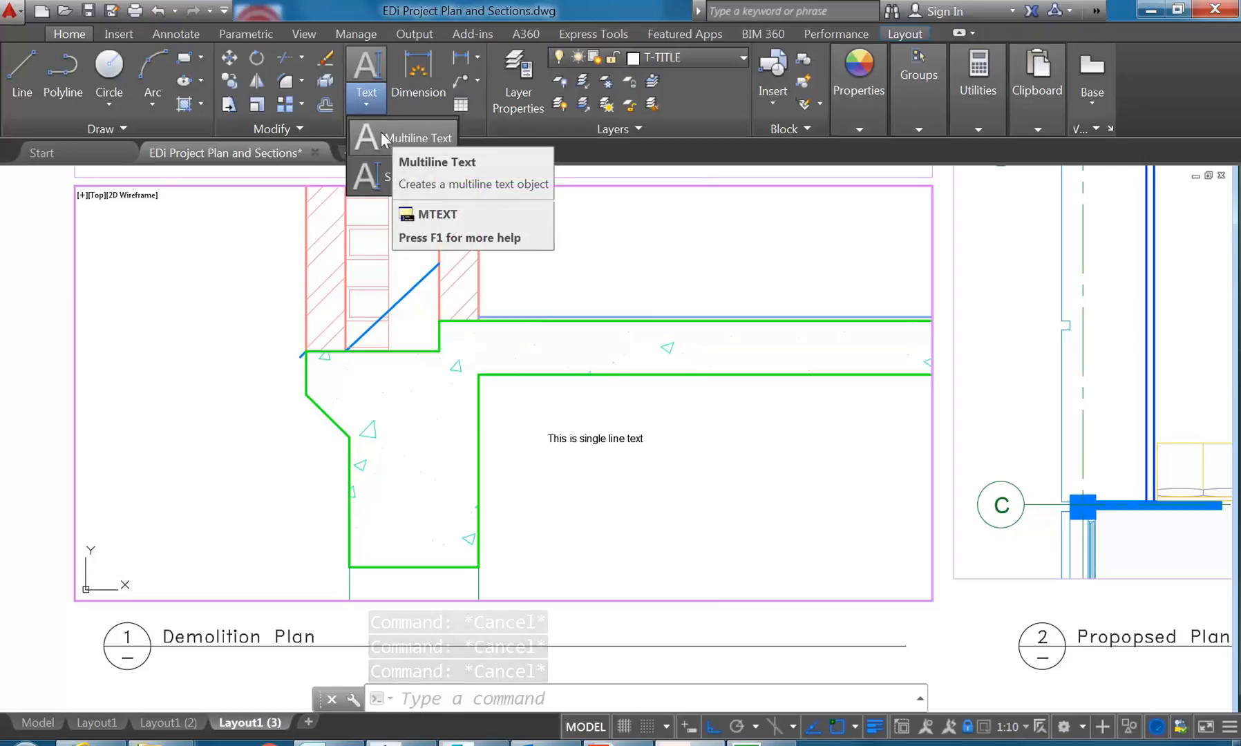
click(381, 132)
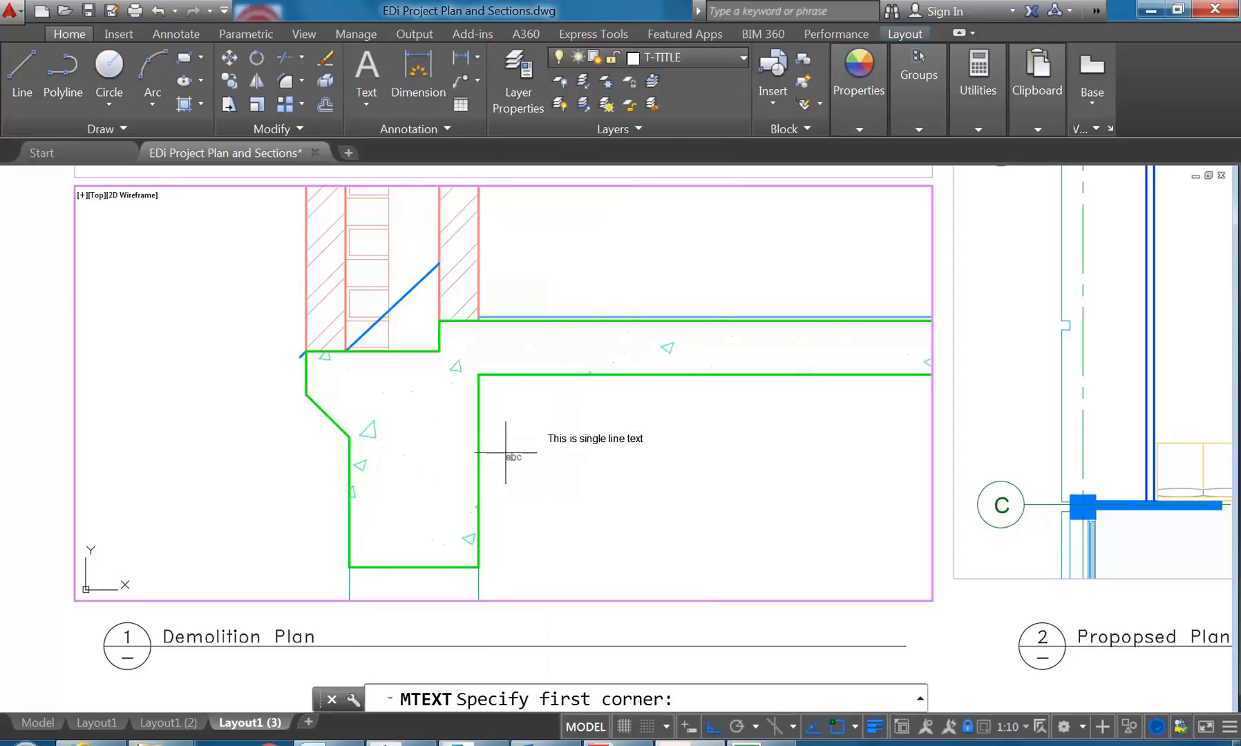
click(546, 453)
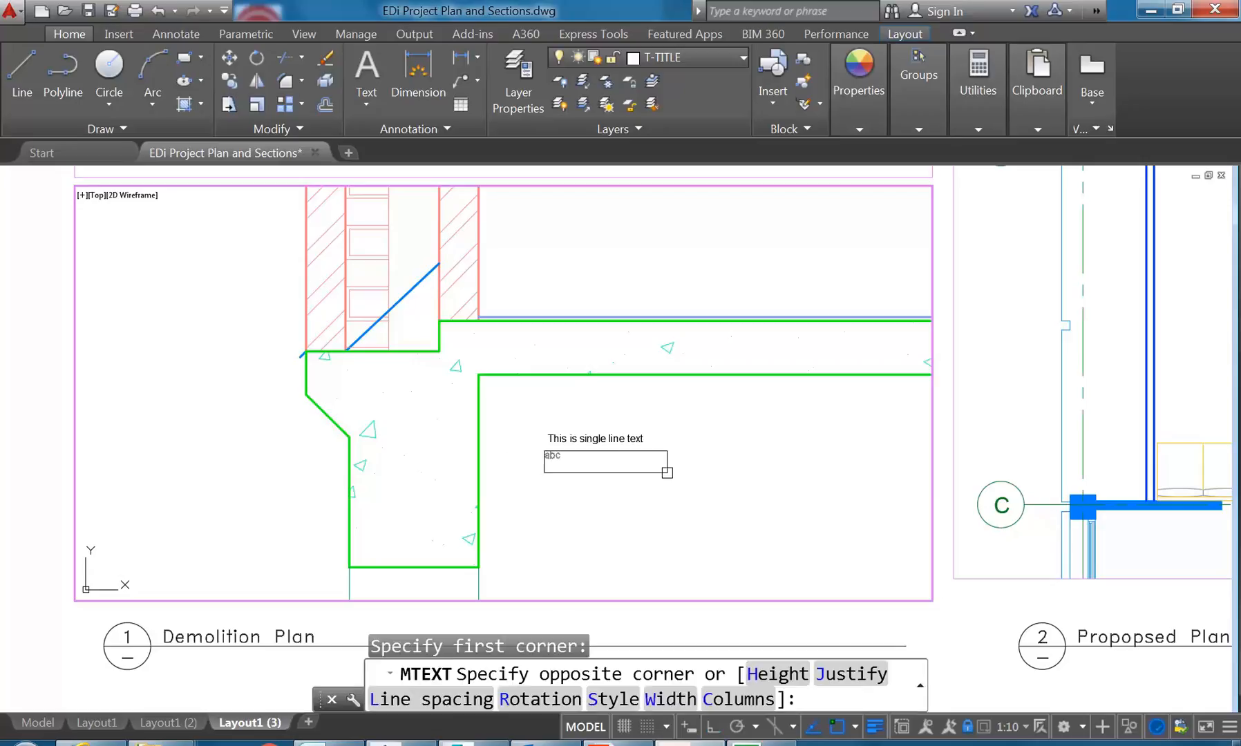
click(761, 512)
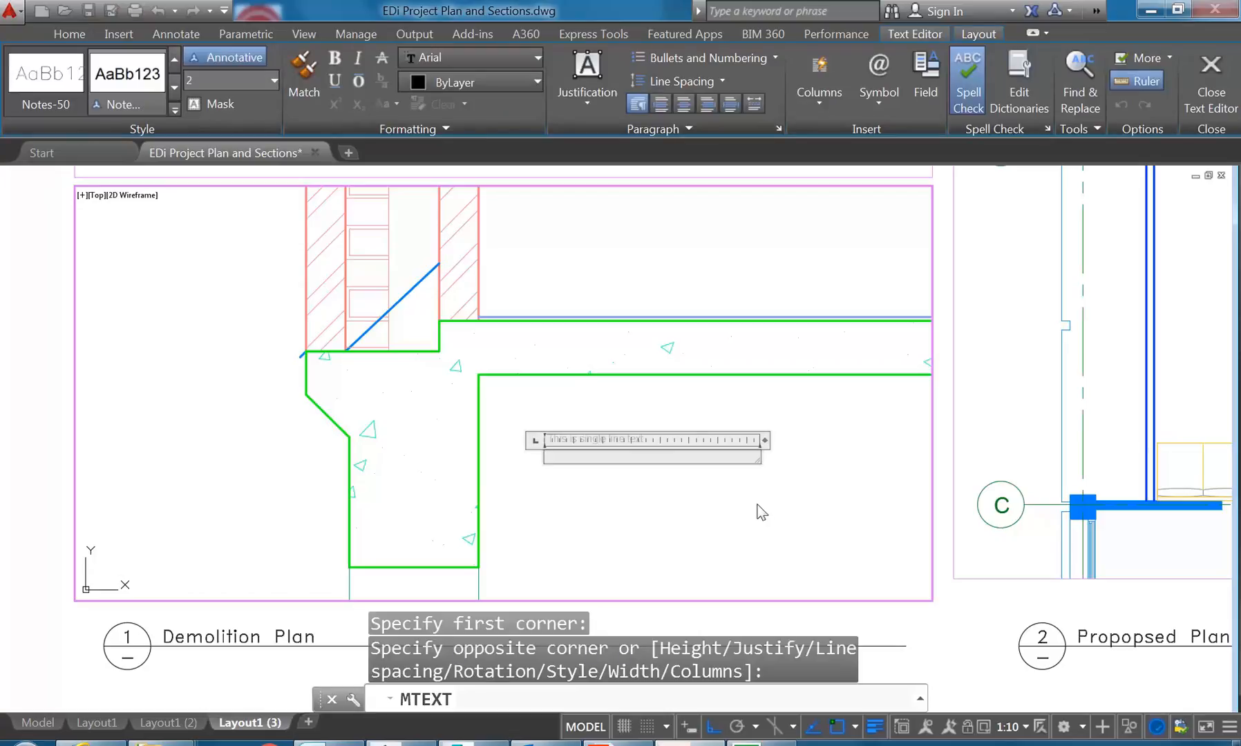
text(This is)
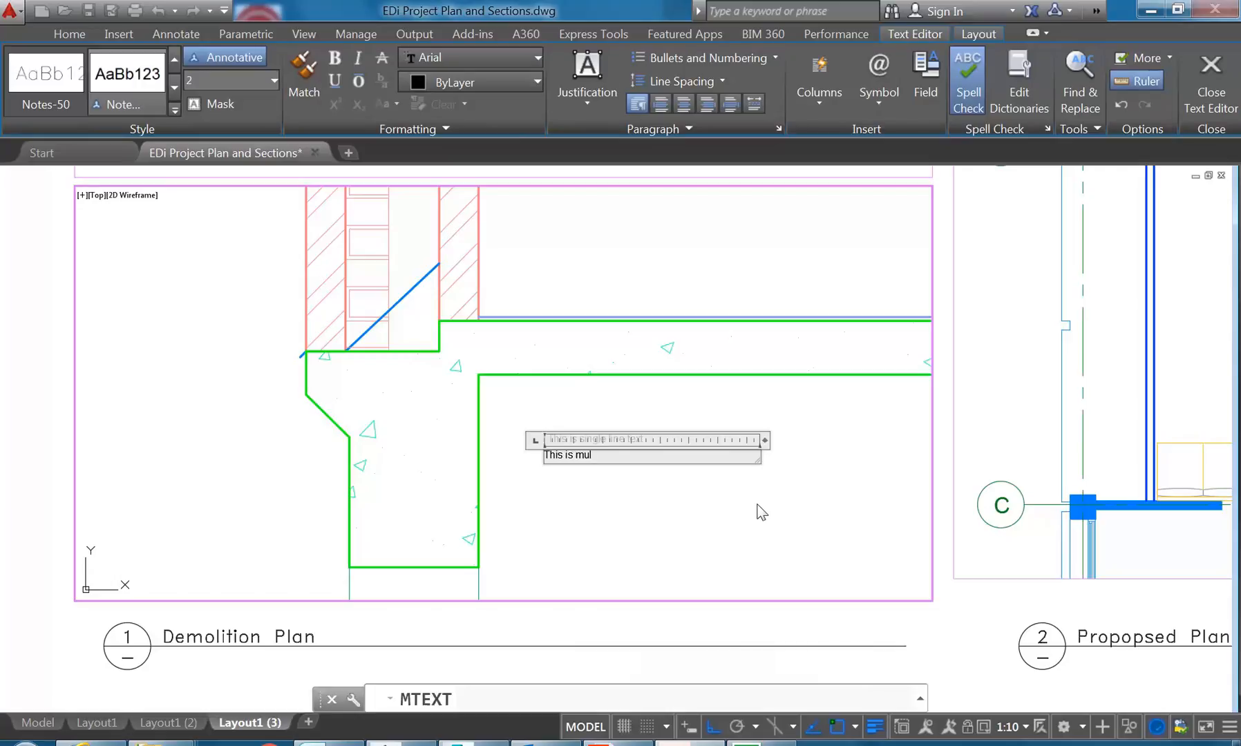
text(multiline)
text(text)
key(Return)
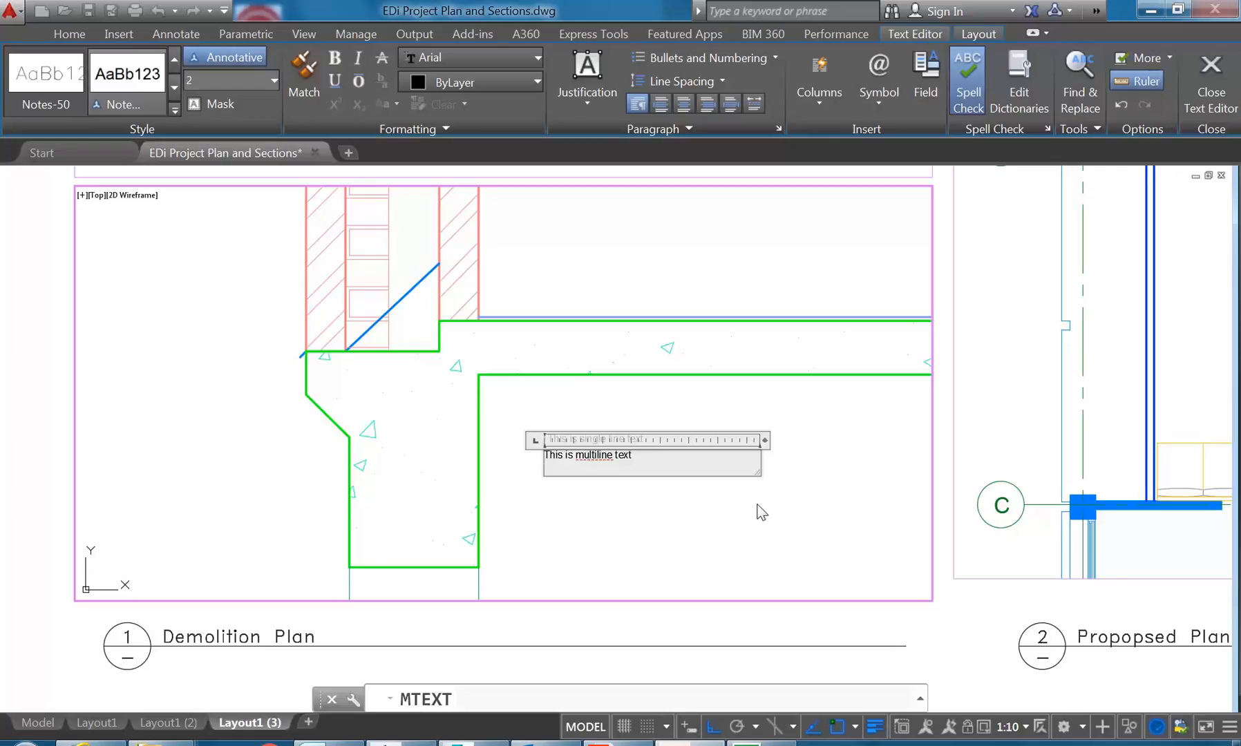
text(nes)
key(Return)
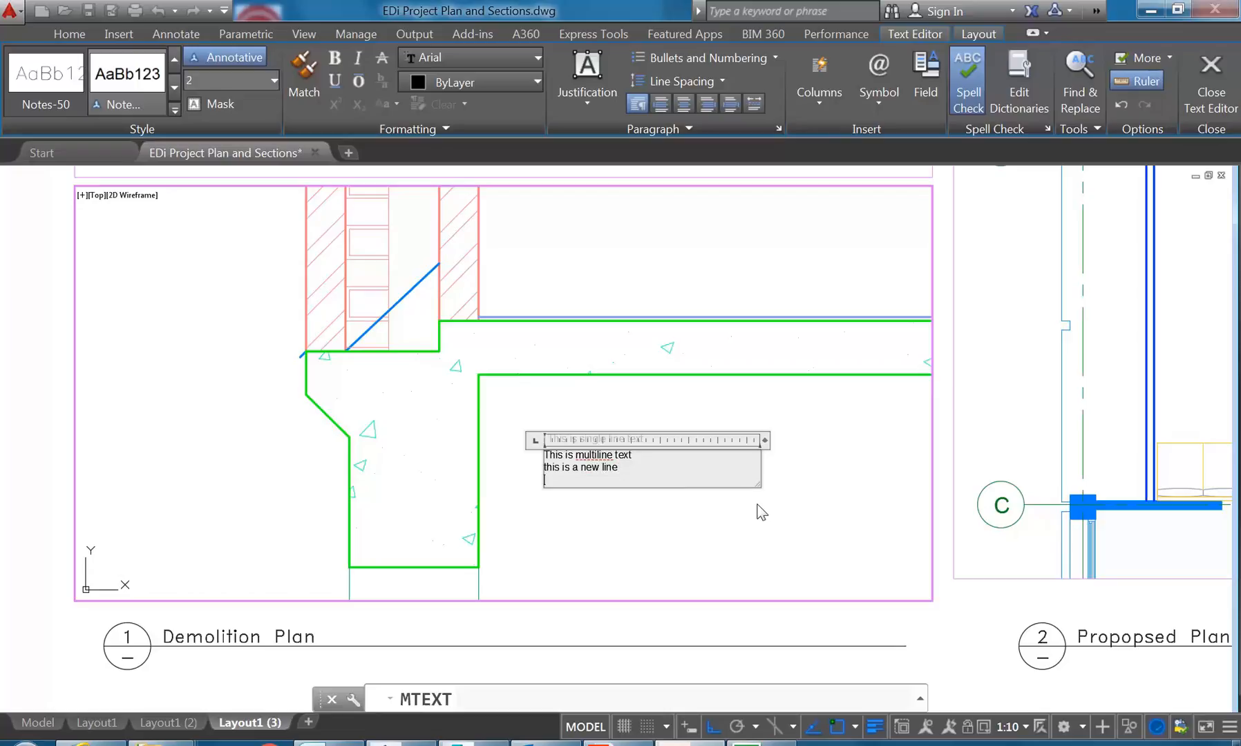
text(this is another)
key(Return)
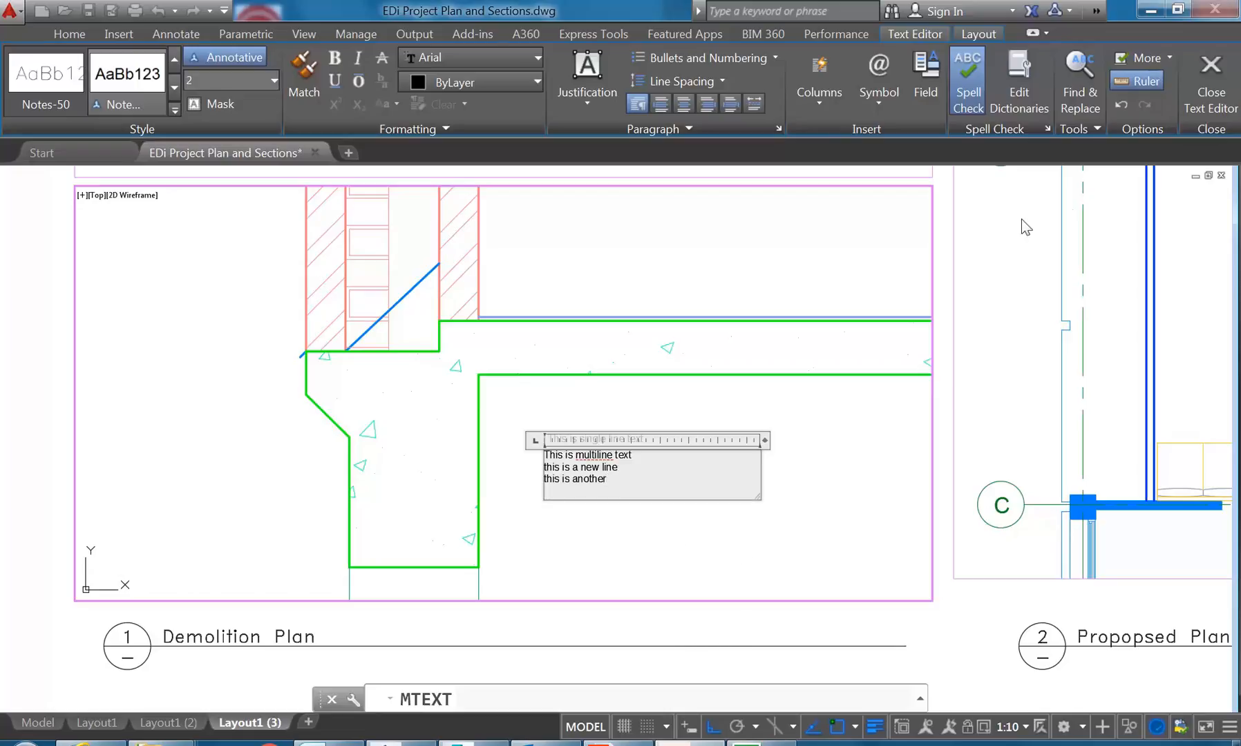
click(640, 534)
Step: Select the multiline and single-line texts to compare their grips, and clear the selection
scroll(608, 524, up, 2)
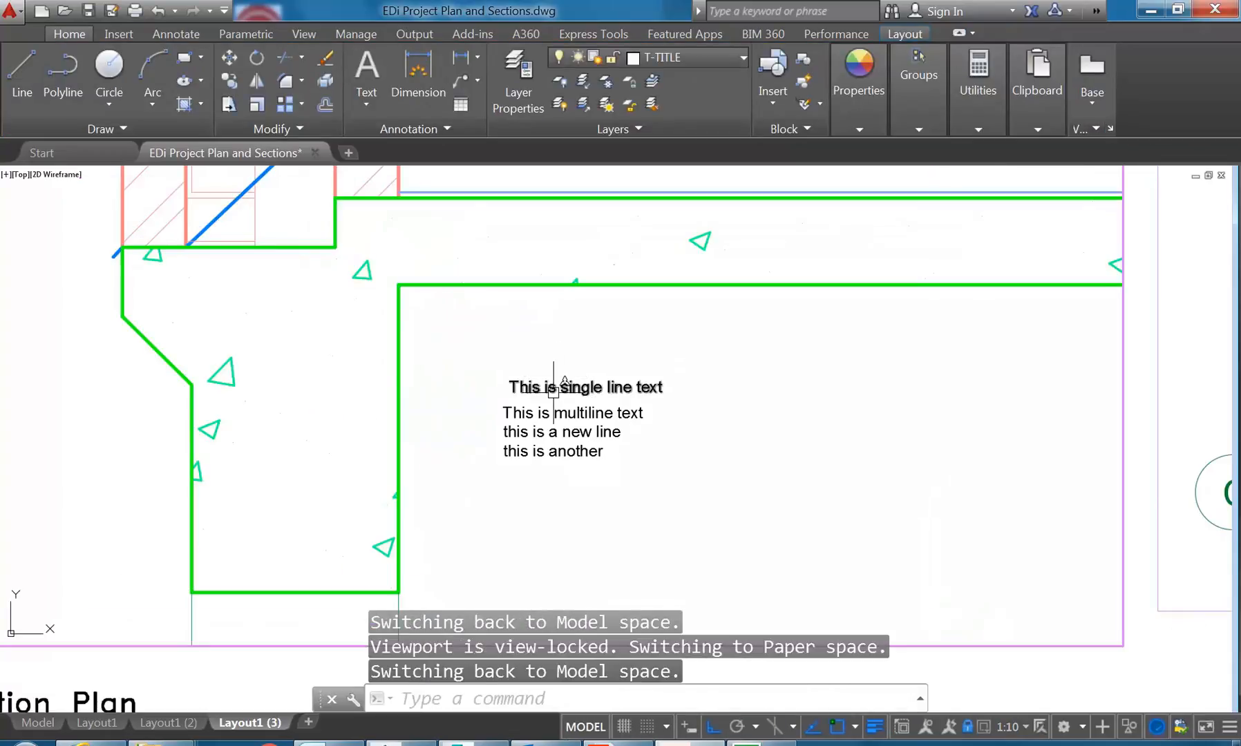
click(560, 434)
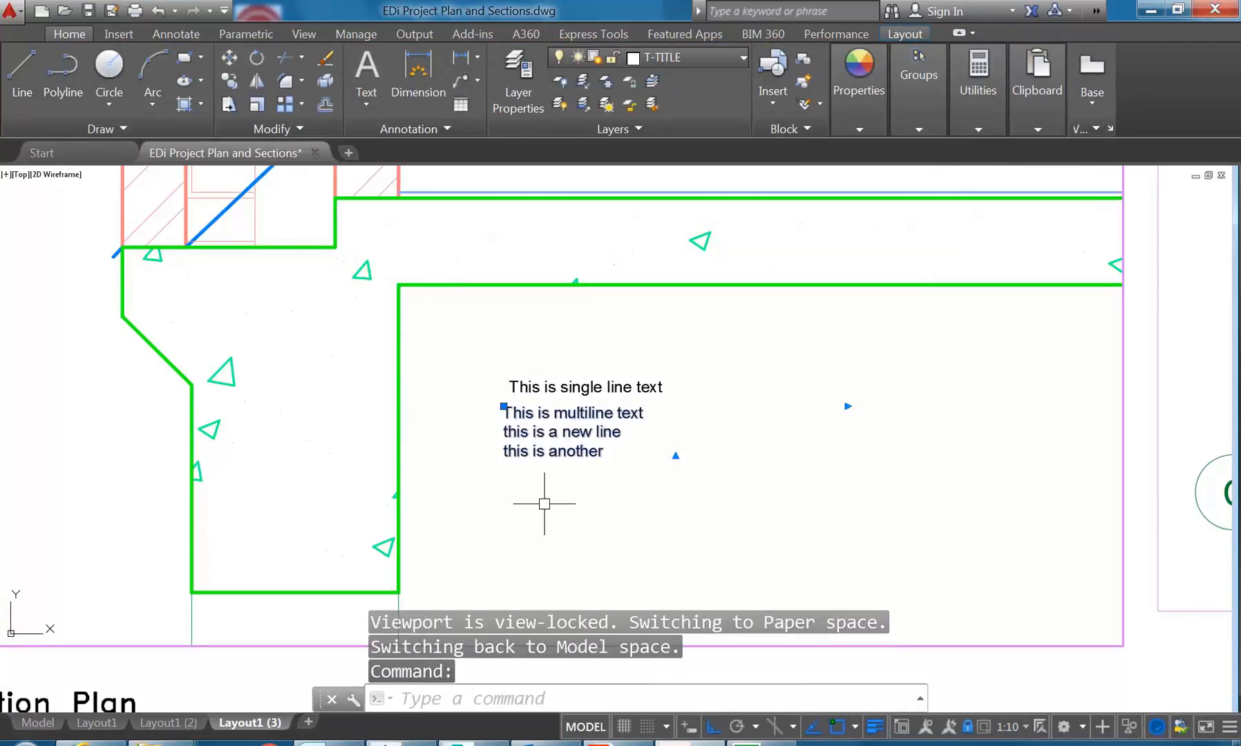
click(571, 386)
key(Escape)
key(Escape)
middle_drag(548, 484, 460, 480)
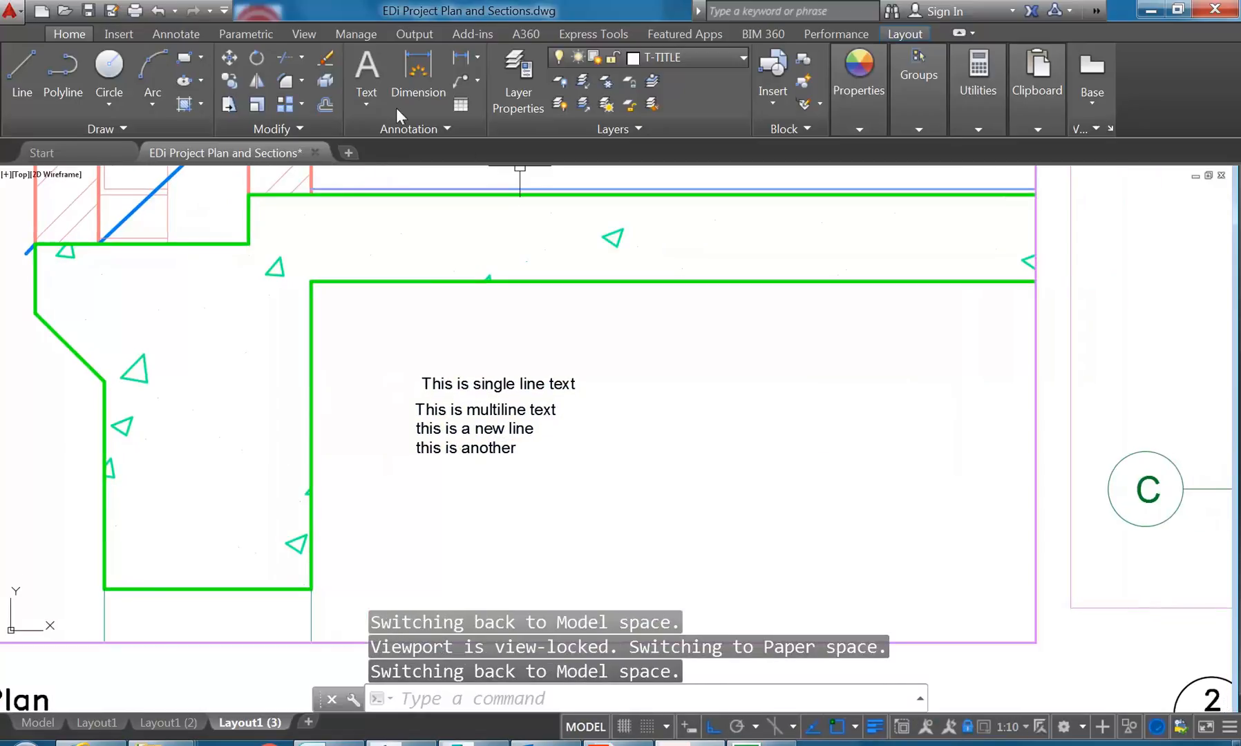
Step: Start a horizontal single-line text to the upper right of the existing texts, with the first line "This is single line"
click(358, 97)
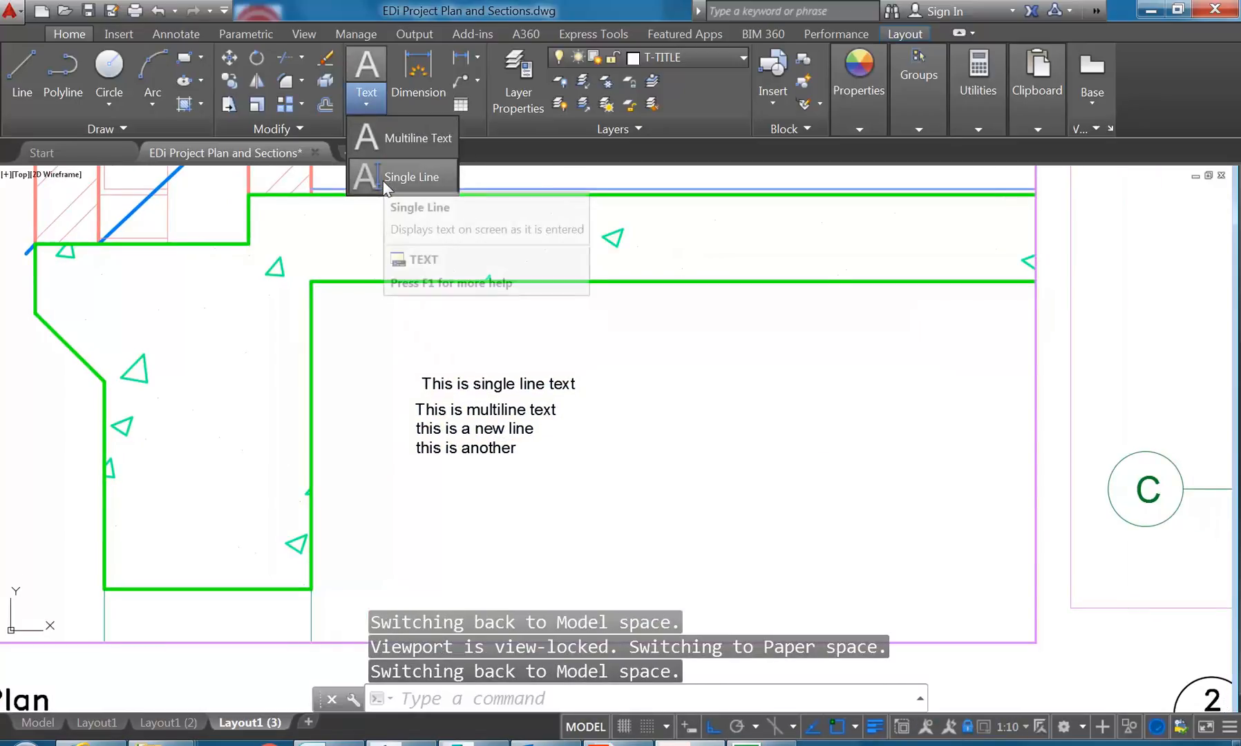
click(408, 177)
middle_drag(637, 398, 476, 412)
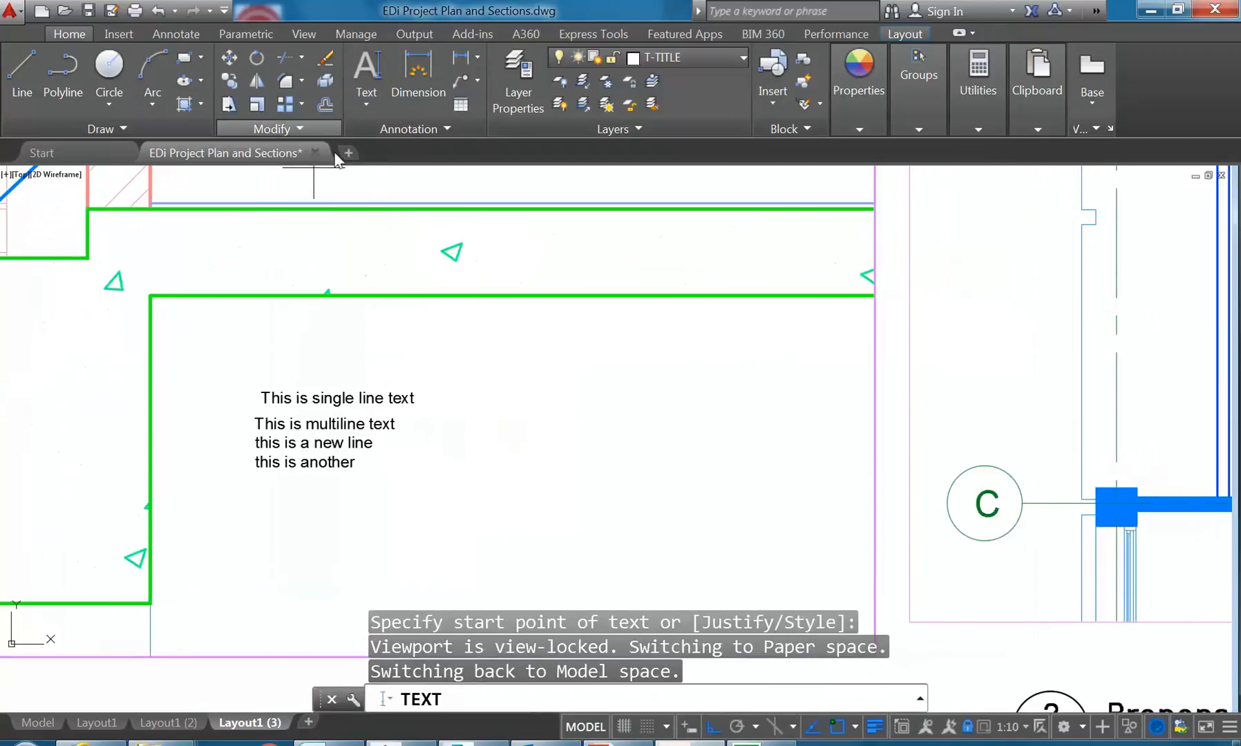
click(537, 355)
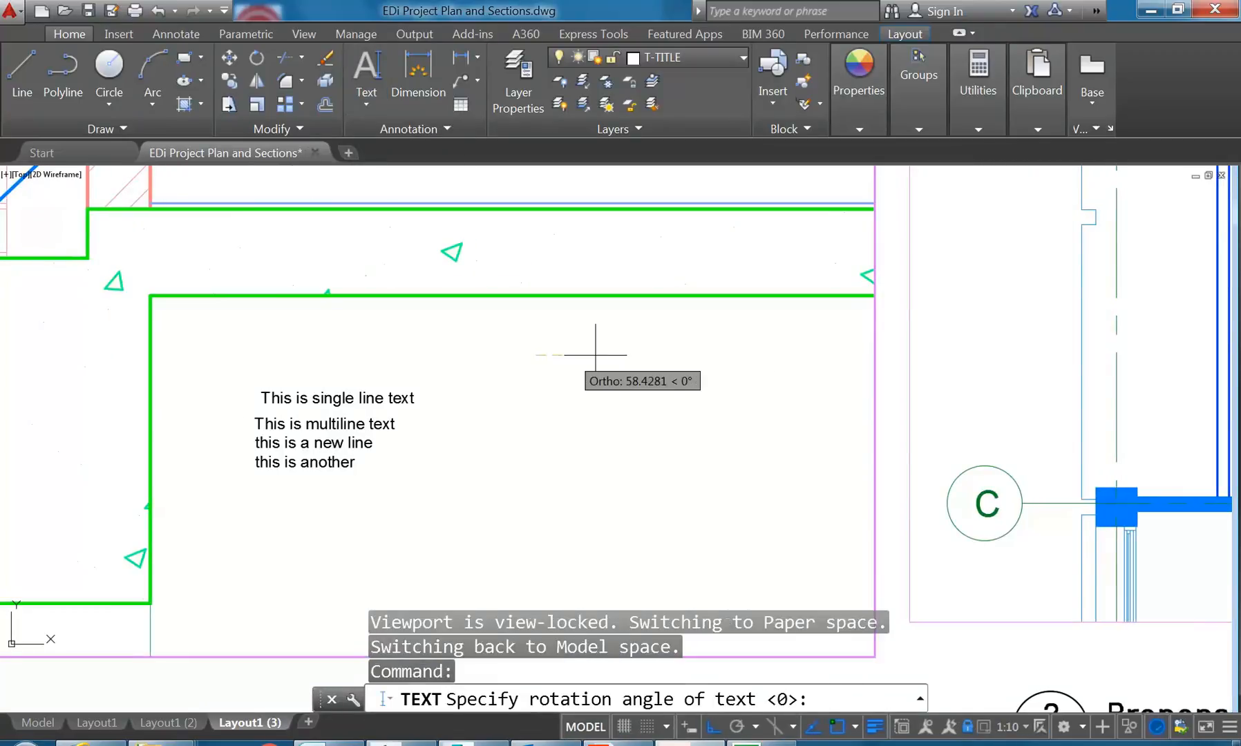
click(637, 355)
text(Th)
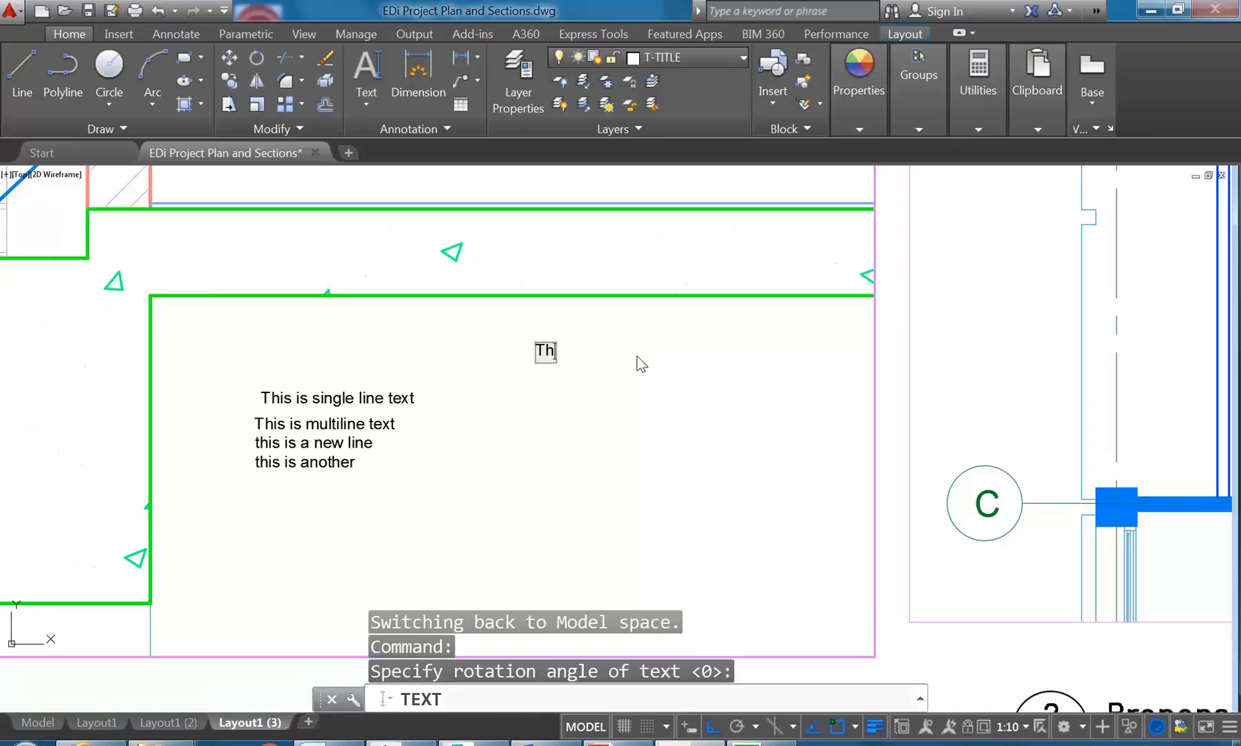
text(is is sinbge)
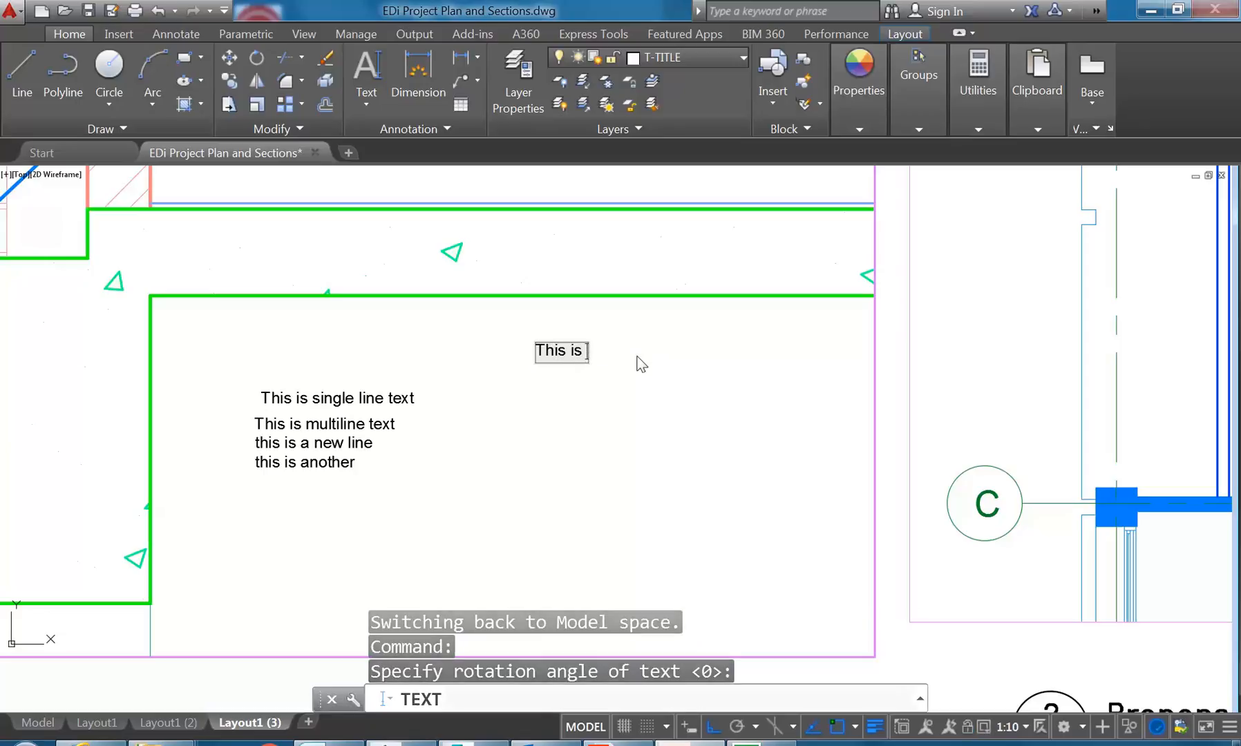
key(BackSpace)
key(BackSpace)
key(BackSpace)
text(gle line)
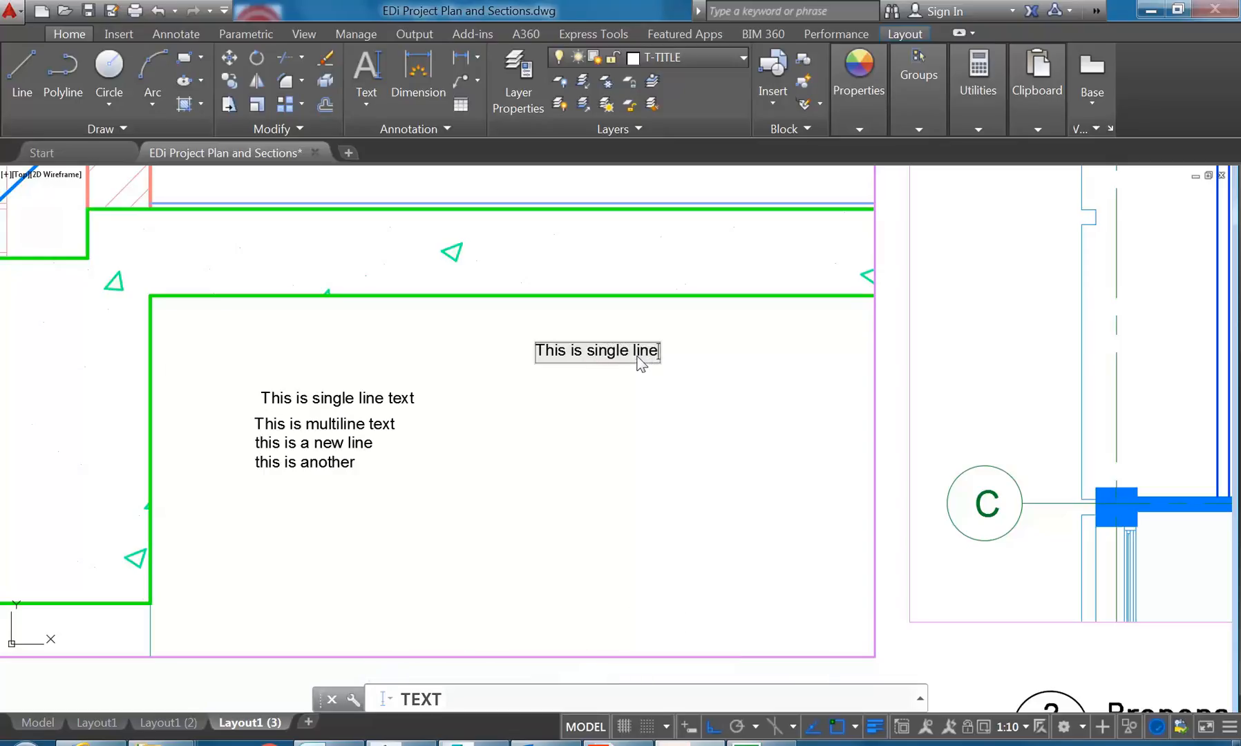
Step: Add the lines "this is still single line" and "and another single line" below the first line and finish the text
key(Return)
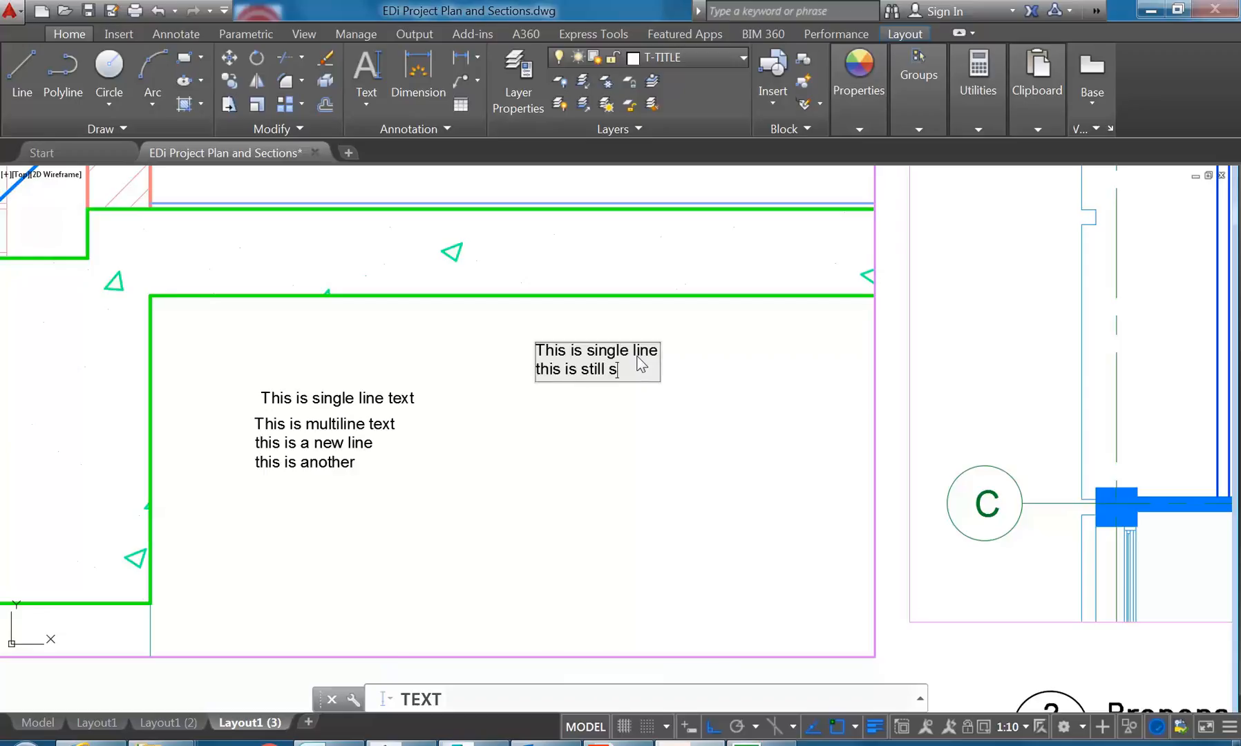
text(line)
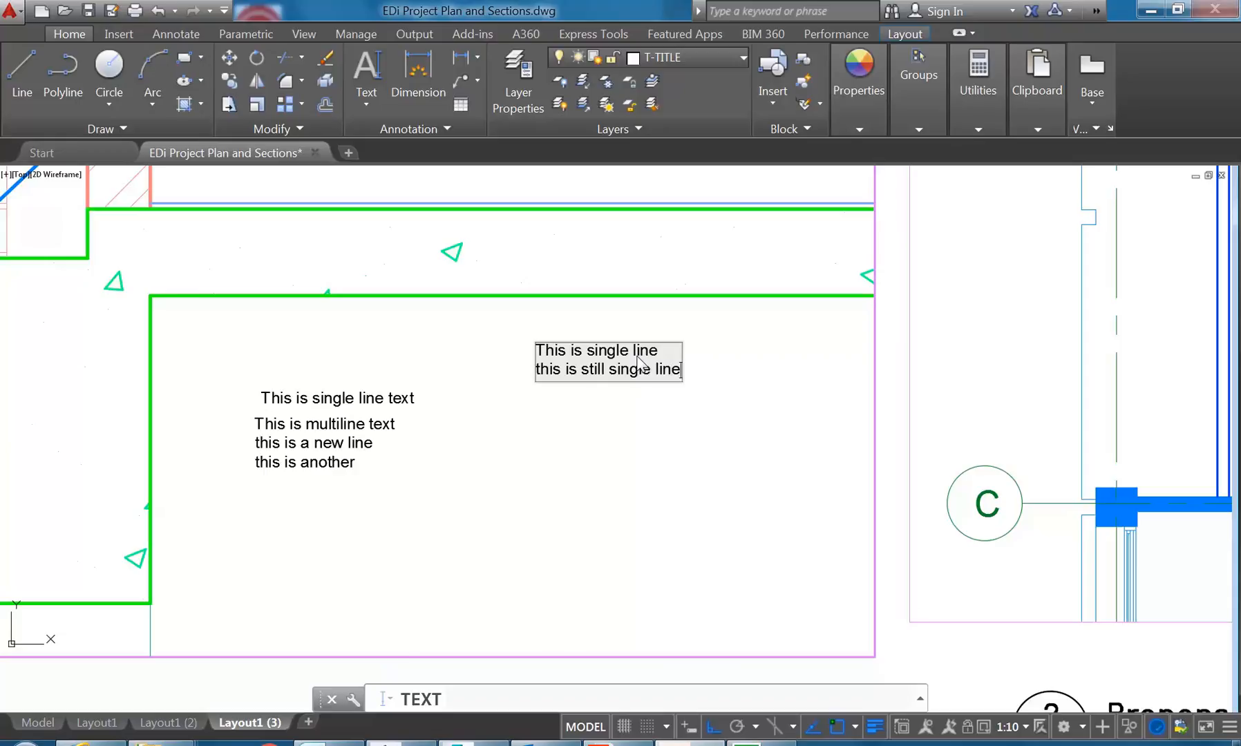
key(Return)
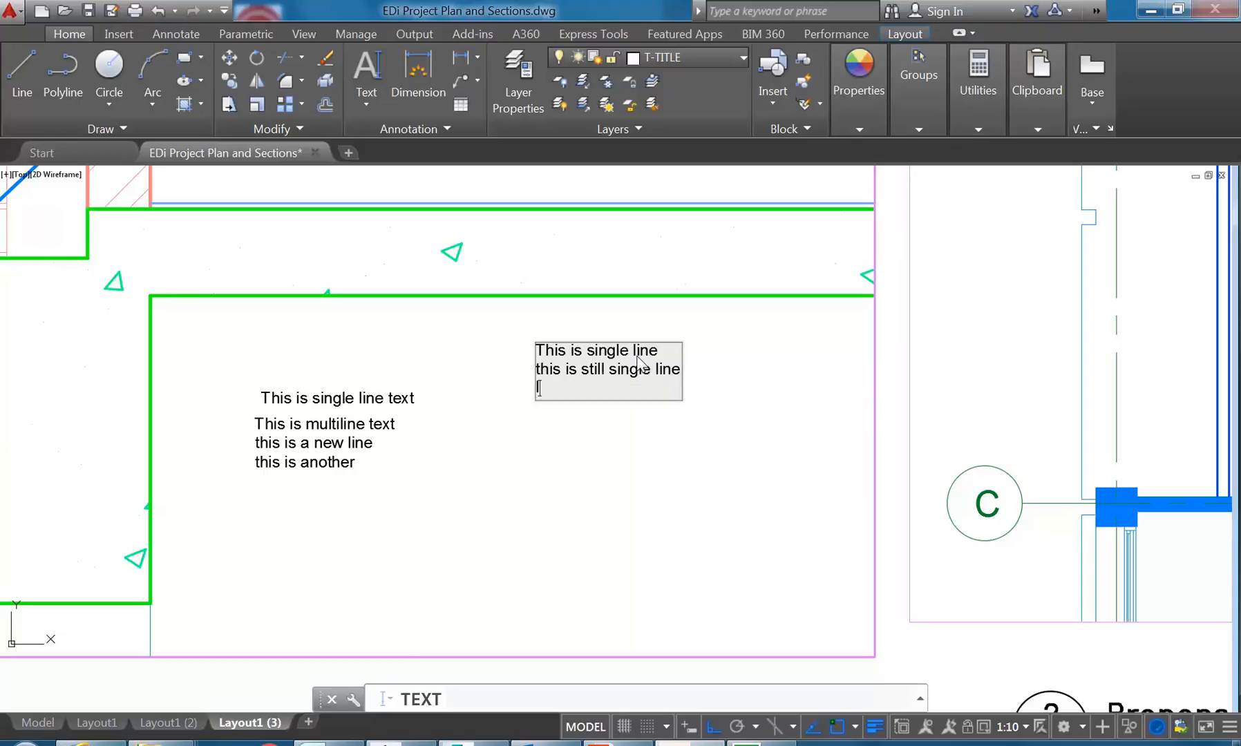
text(and another single li)
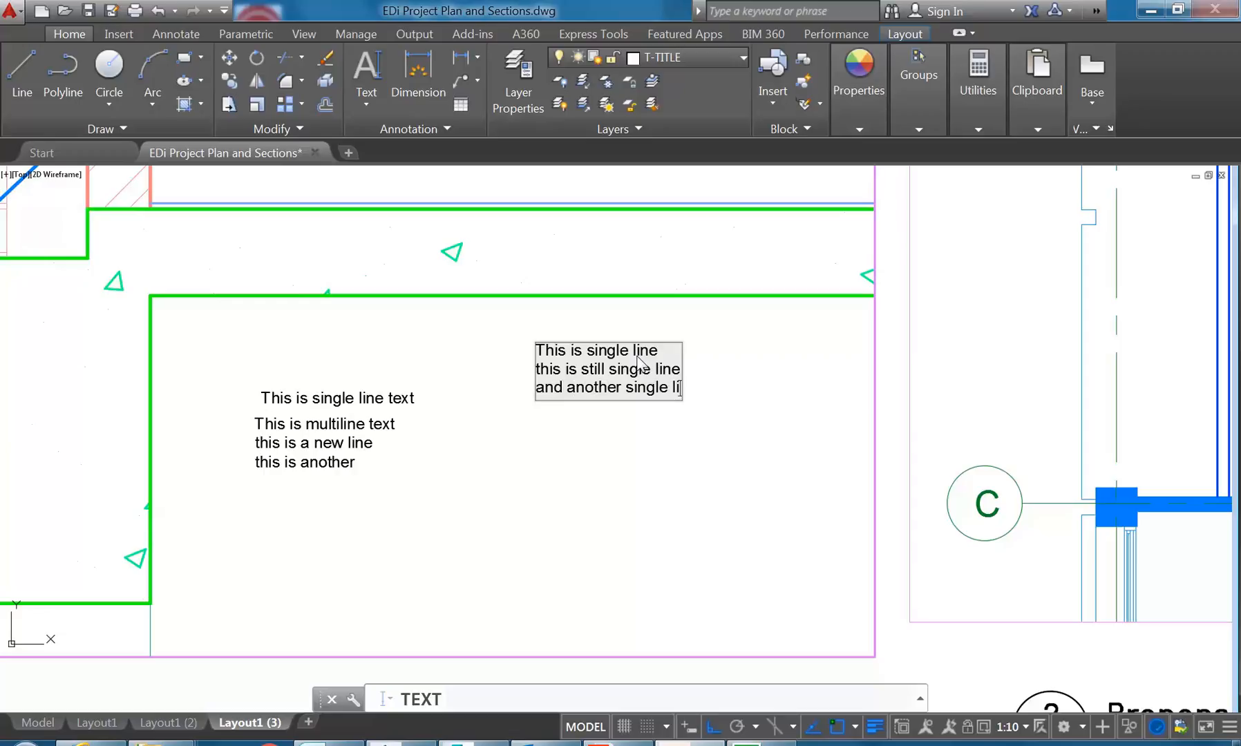
text(ne)
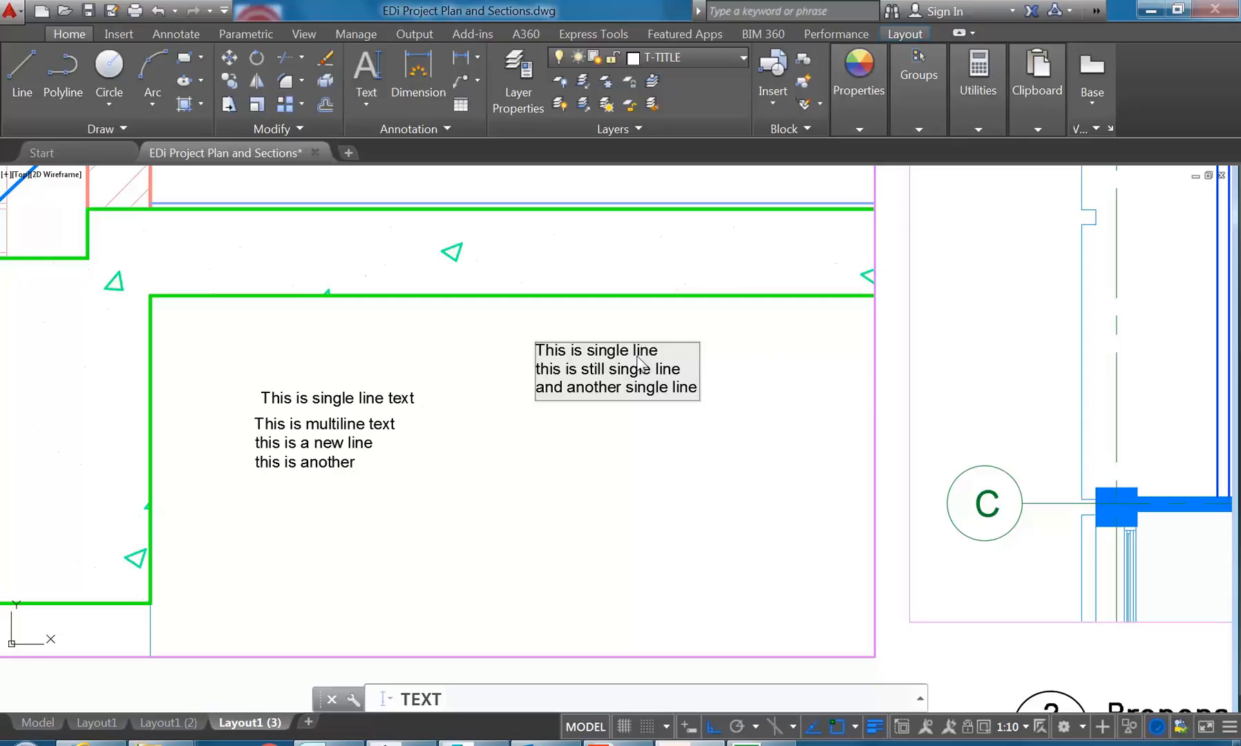
key(Return)
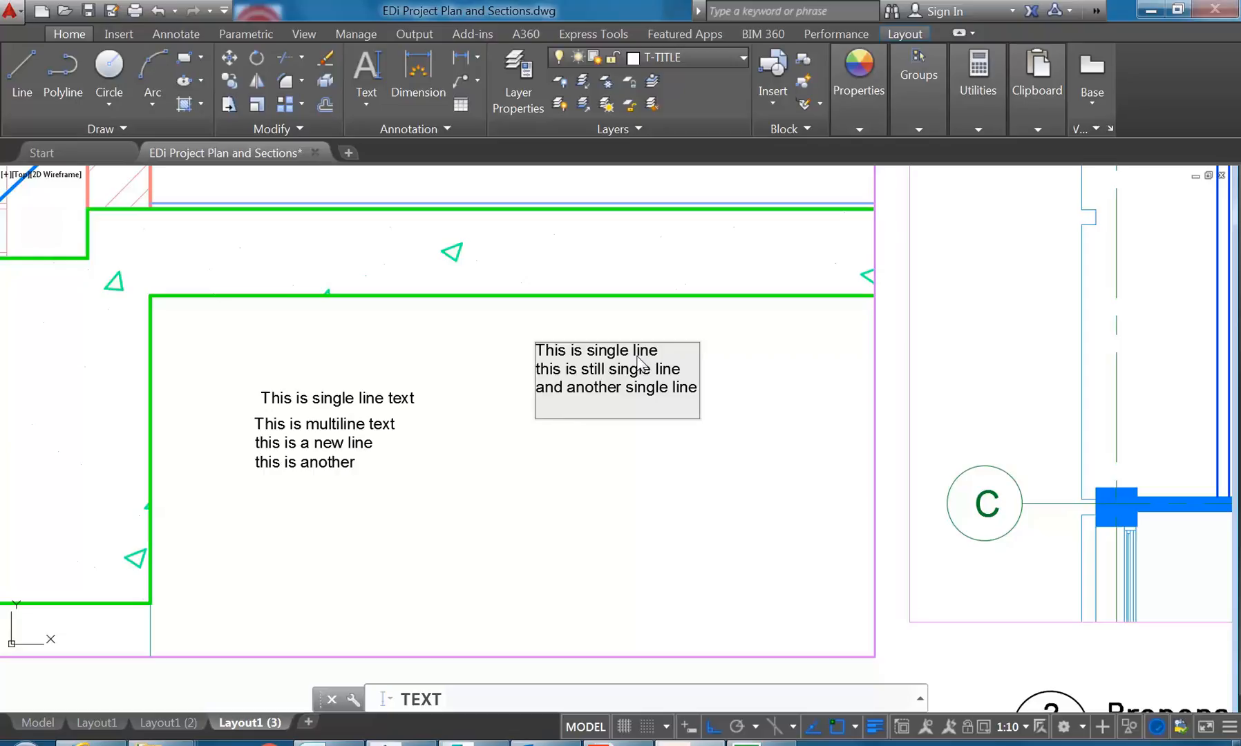
key(Return)
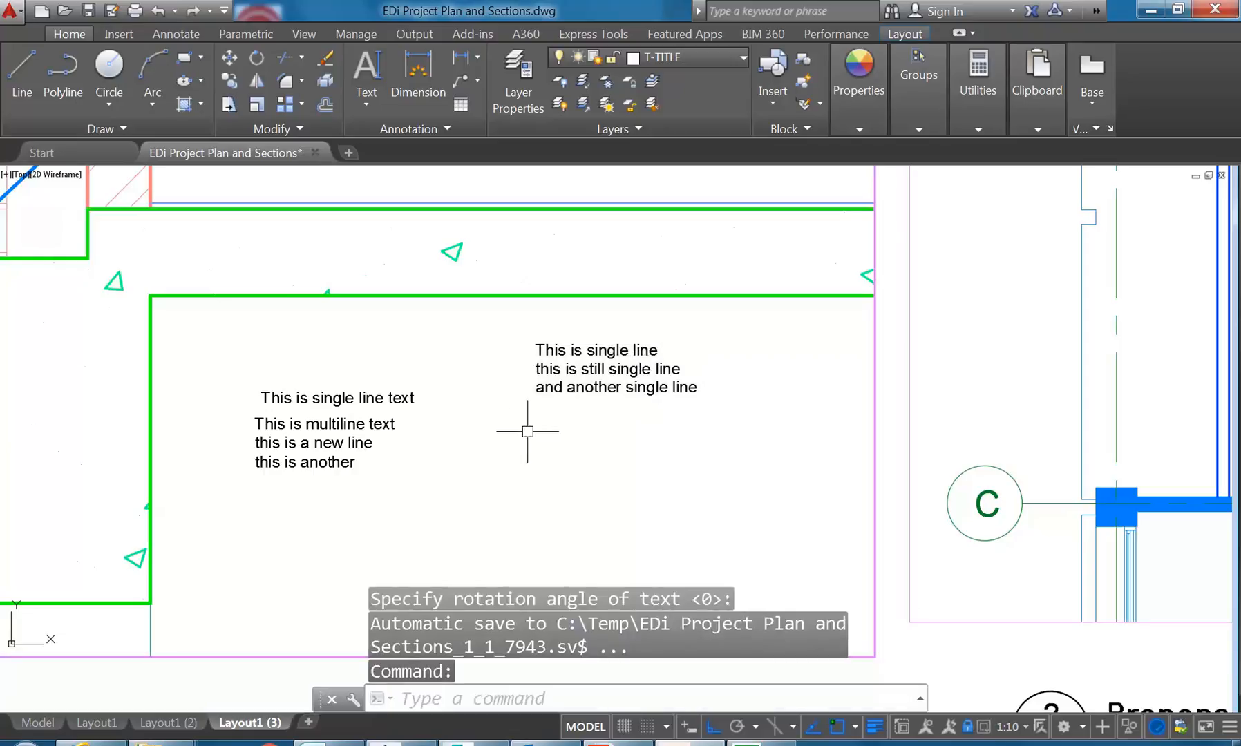
Step: Turn Ortho off and move the text "this is still single line" below and slightly left of the other two lines
scroll(554, 430, up, 3)
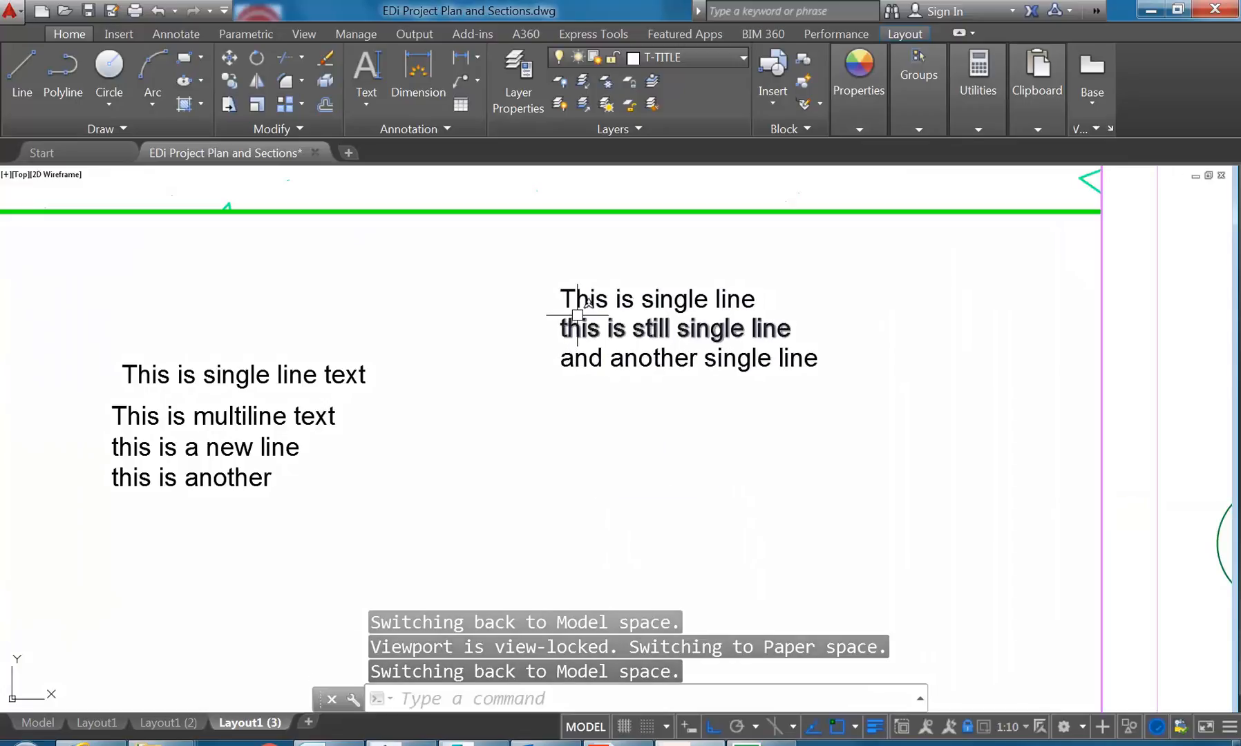
click(579, 329)
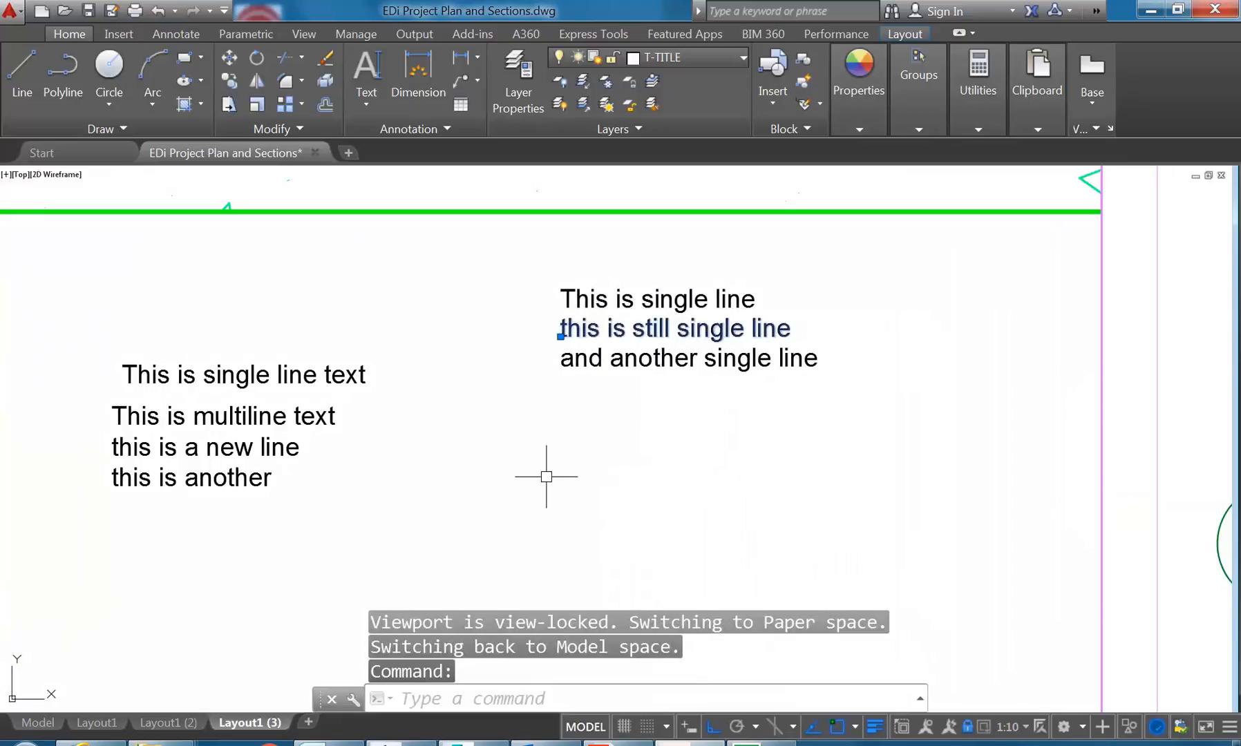
click(561, 337)
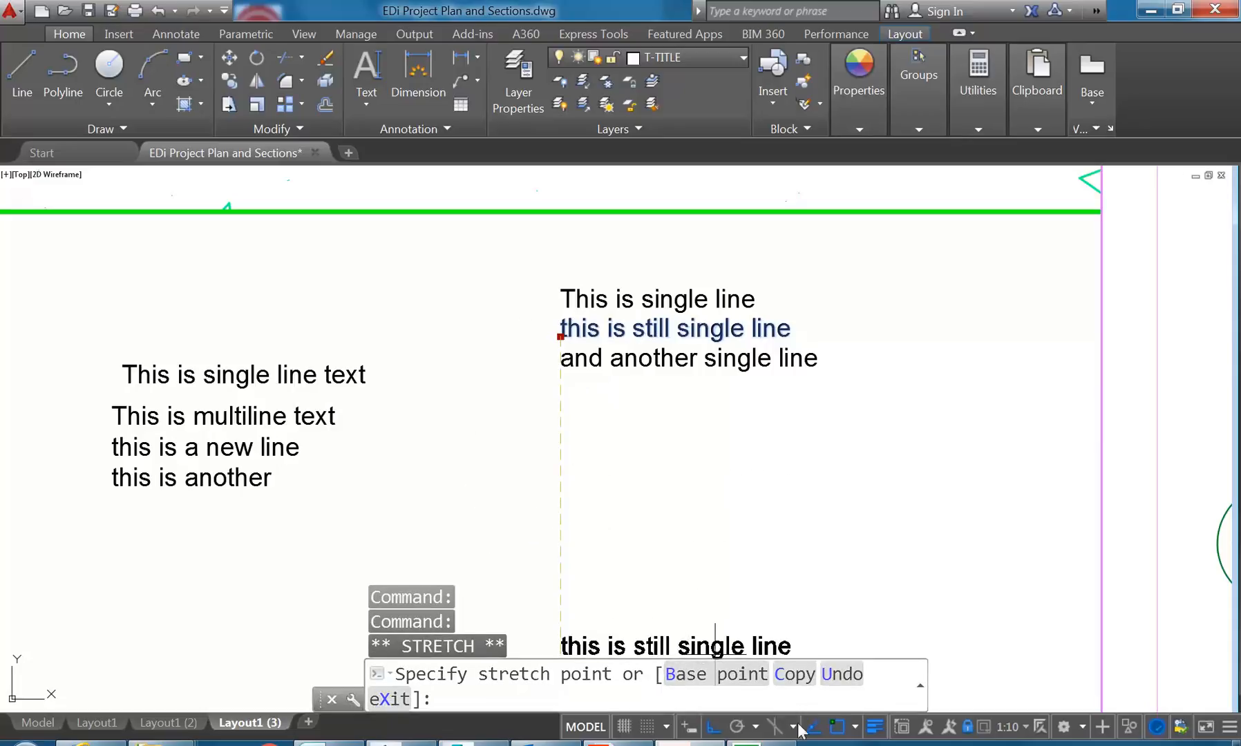
click(719, 729)
click(481, 456)
middle_drag(516, 485, 549, 481)
key(Escape)
key(Escape)
Step: Narrow the multiline text's box to a width of about 163 so that its lines wrap
click(203, 459)
middle_drag(190, 476, 247, 456)
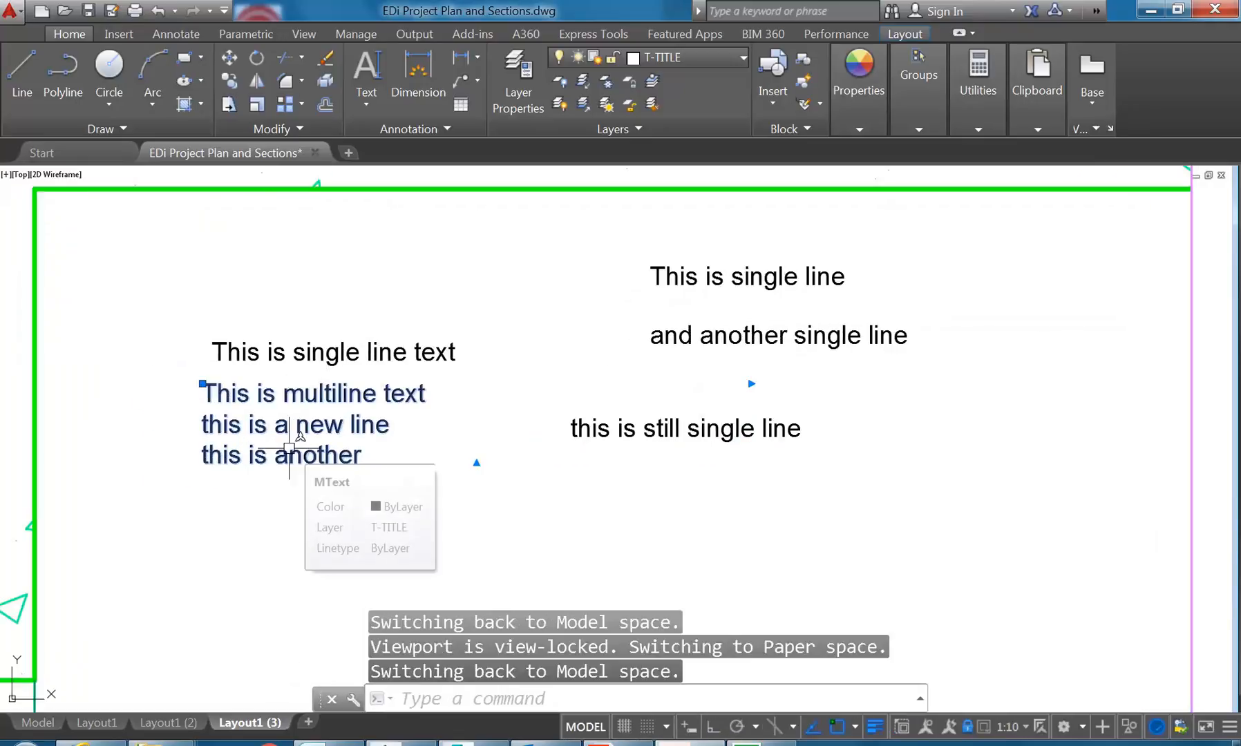
scroll(280, 443, down, 4)
scroll(278, 465, up, 4)
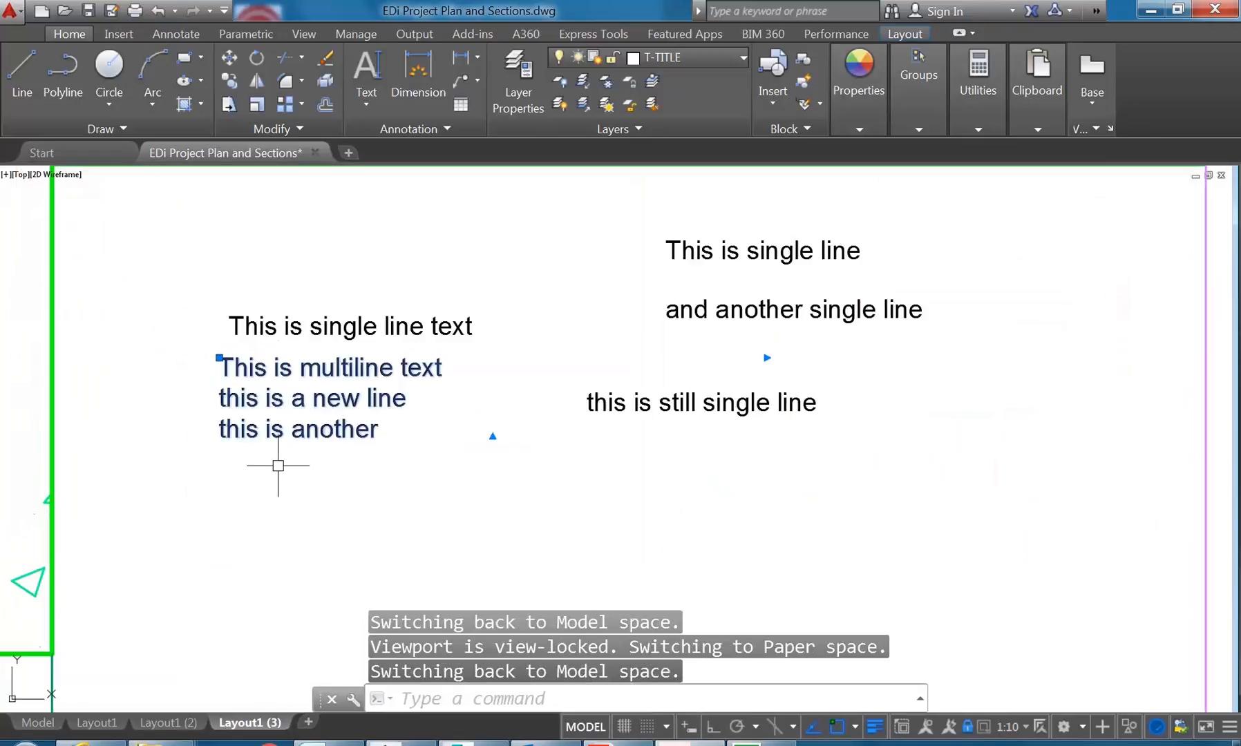
double_click(275, 430)
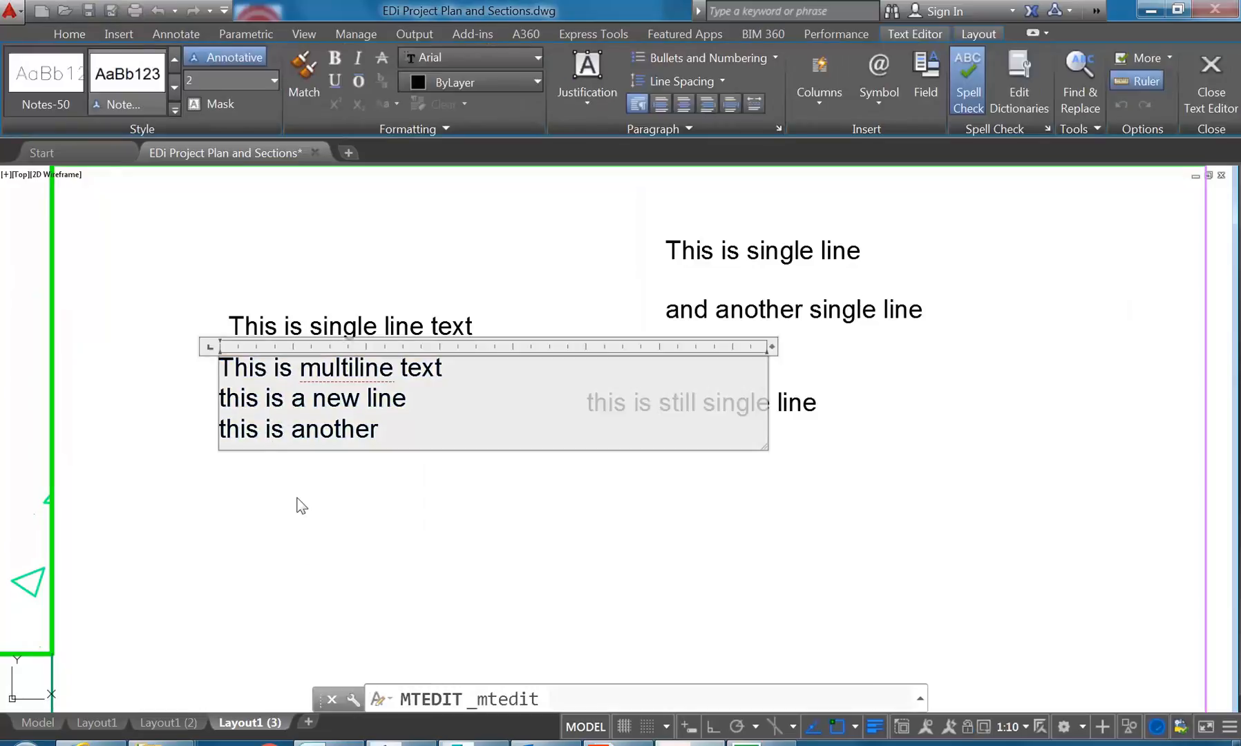
drag(769, 346, 351, 361)
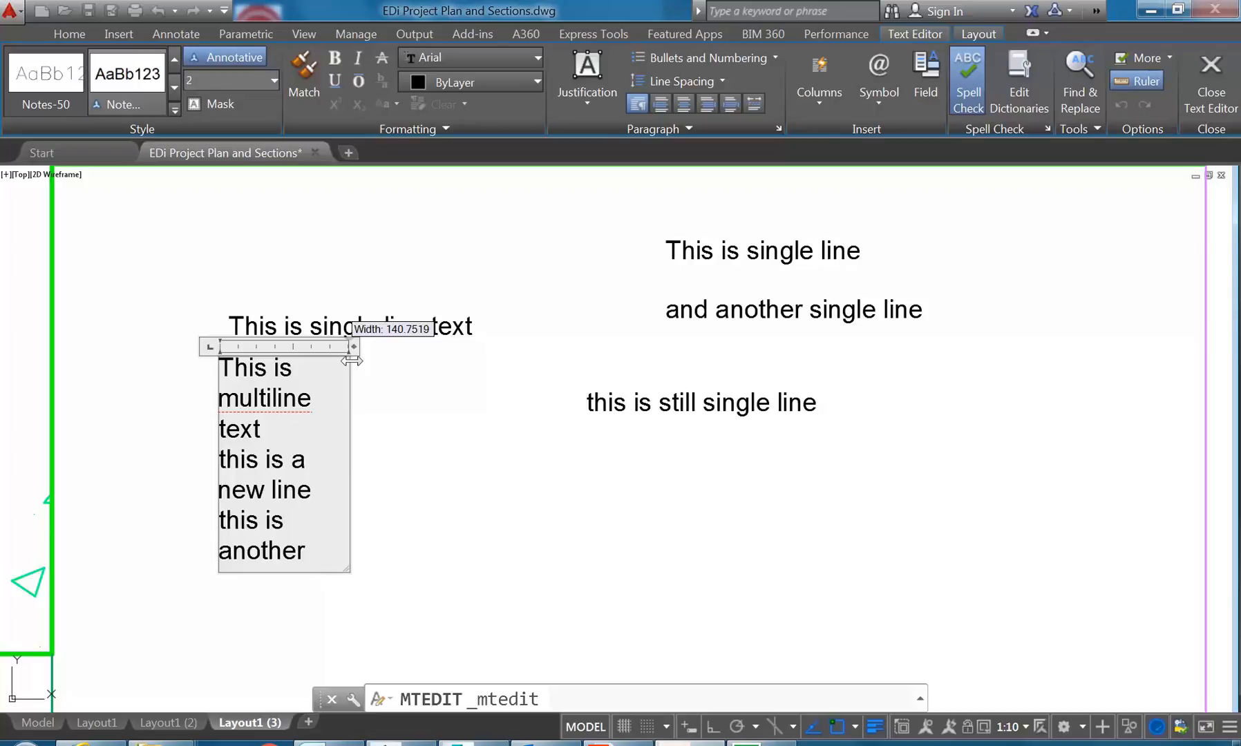
drag(351, 361, 355, 366)
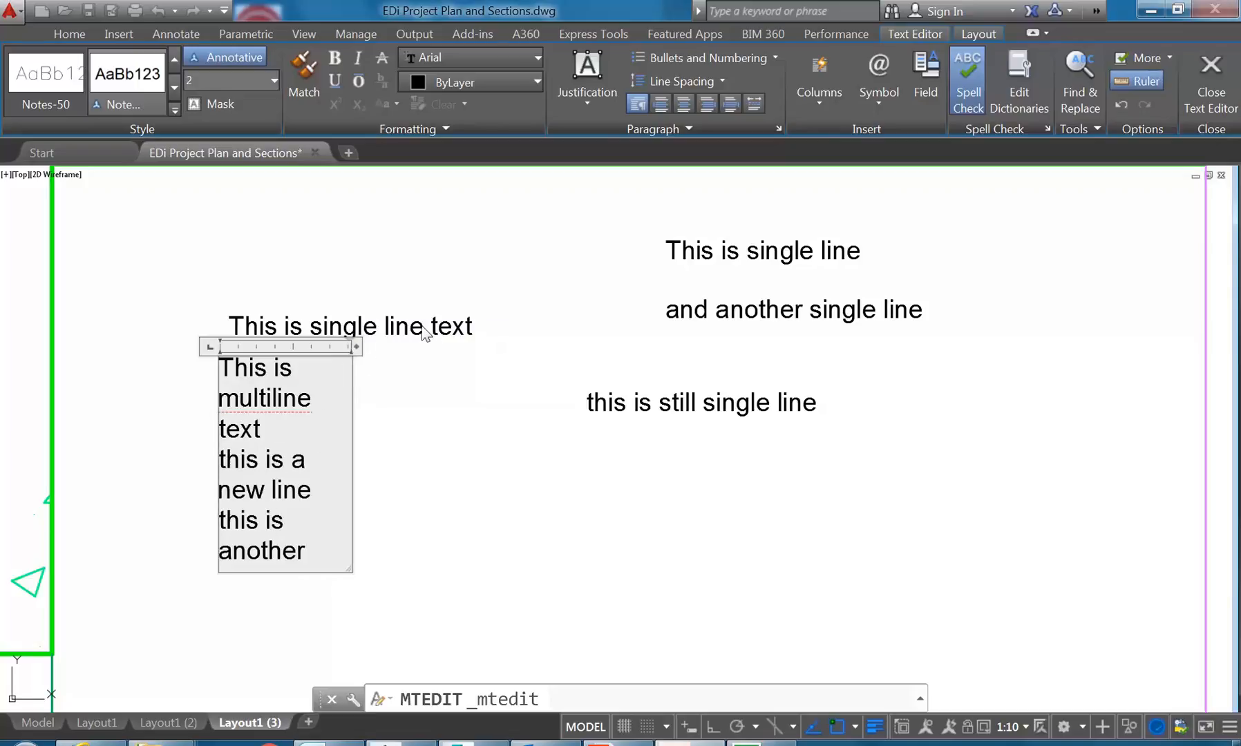
drag(356, 345, 374, 354)
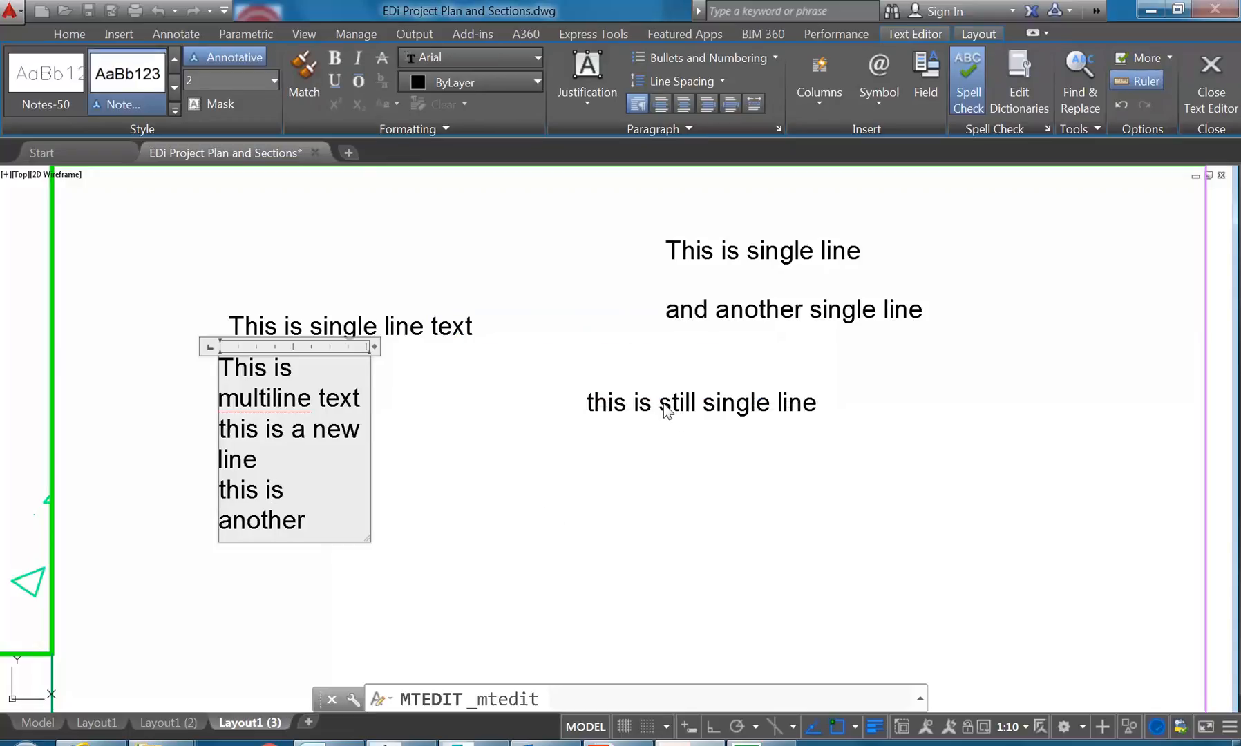
click(666, 411)
key(Escape)
key(Escape)
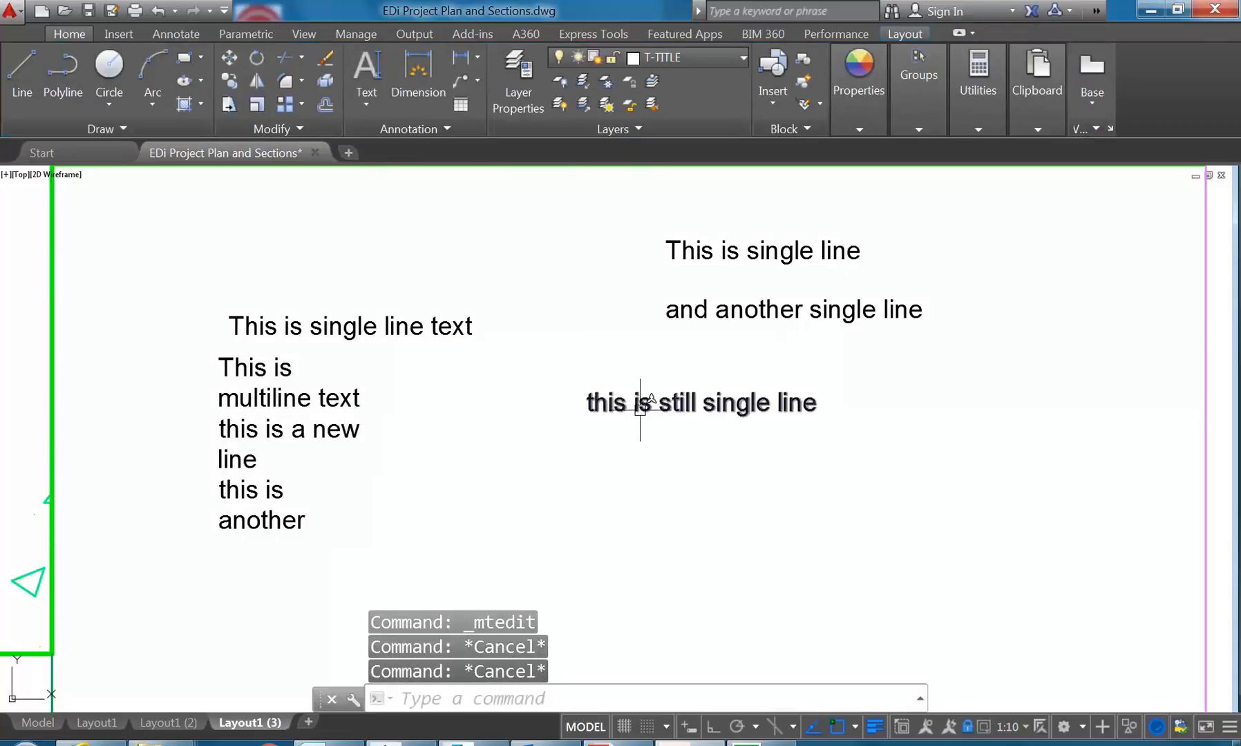
Step: Open the text "this is still single line" and the multiline text for editing in turn to compare their editing options, closing each one
double_click(641, 406)
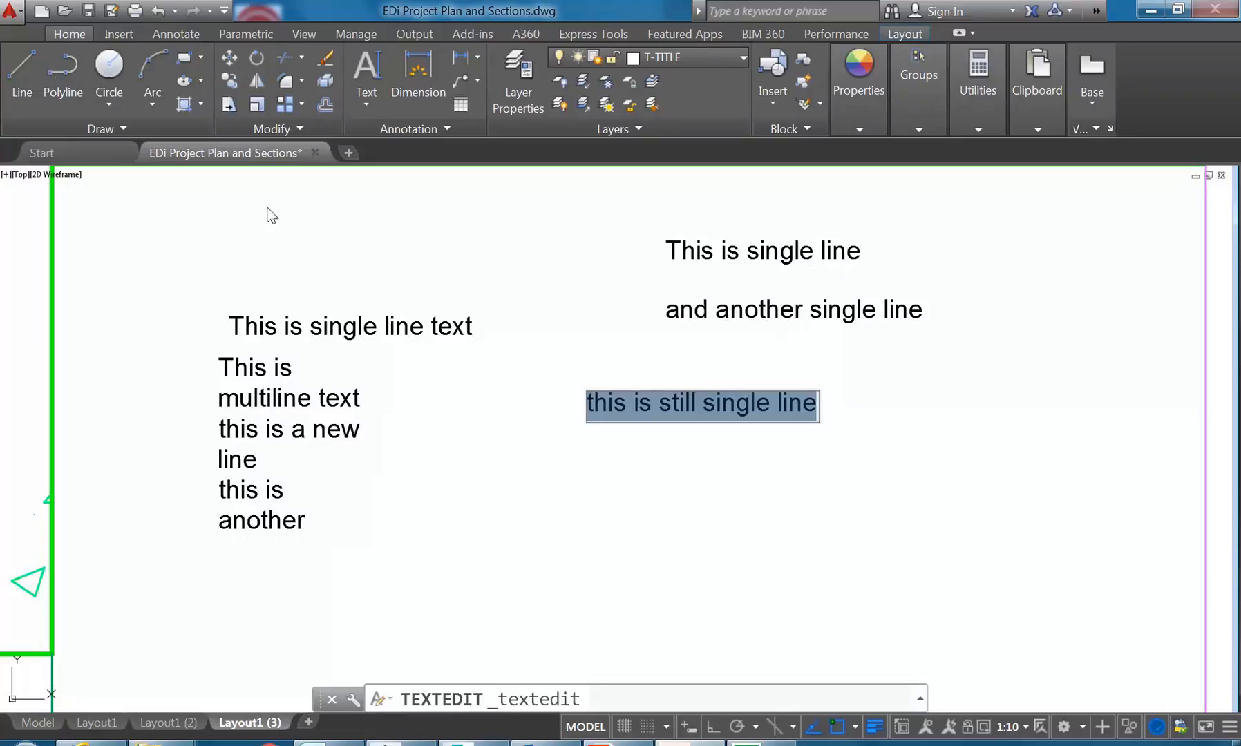
key(Escape)
key(Escape)
key(Escape)
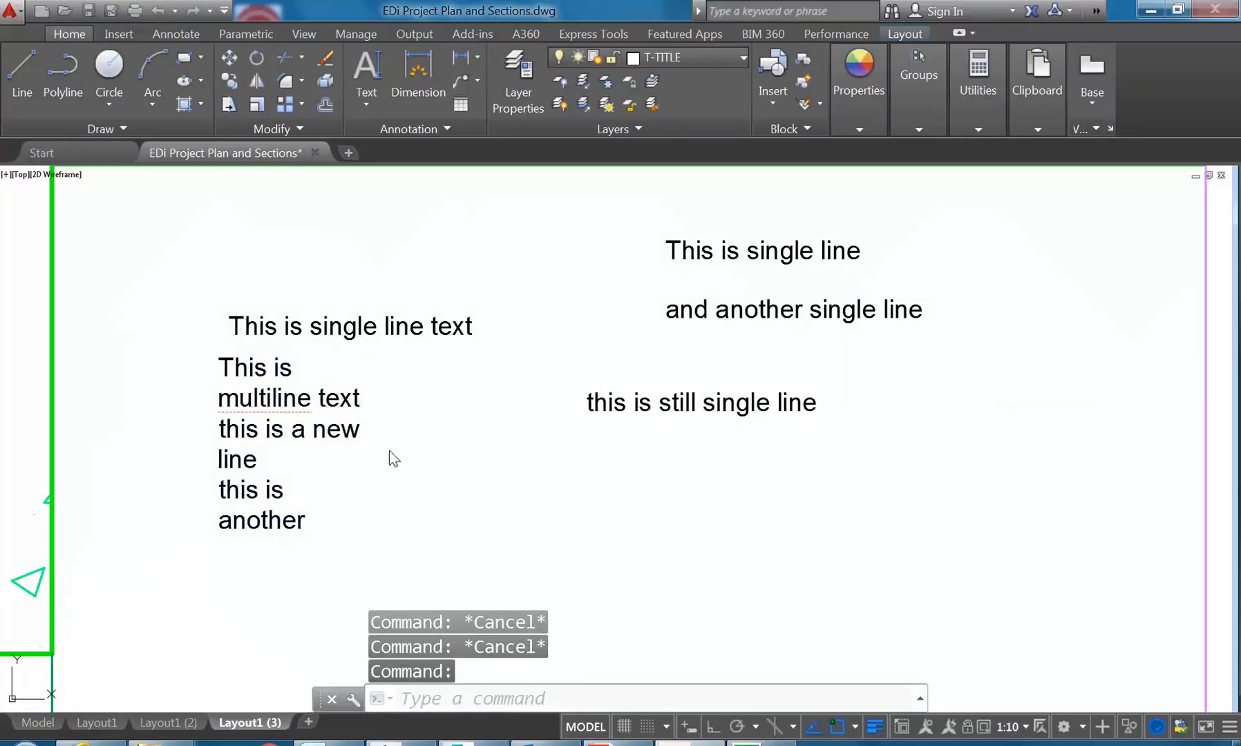
double_click(347, 434)
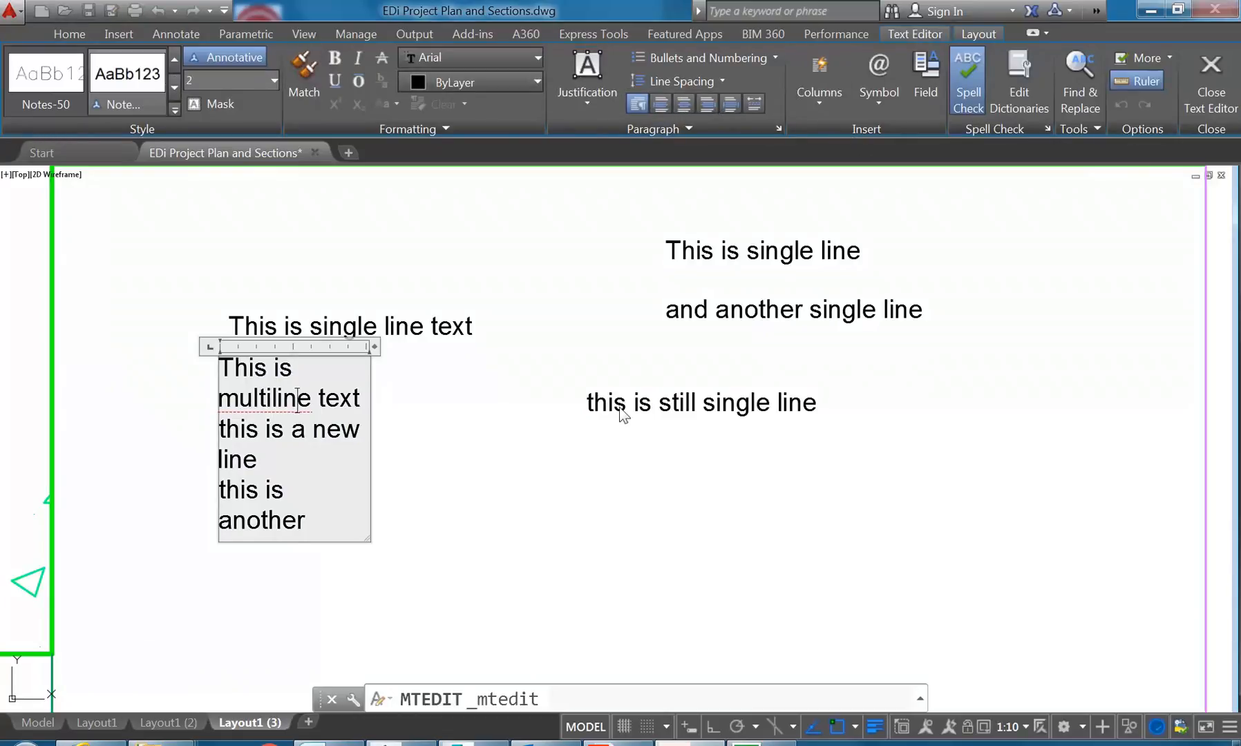
click(512, 388)
key(Escape)
key(Escape)
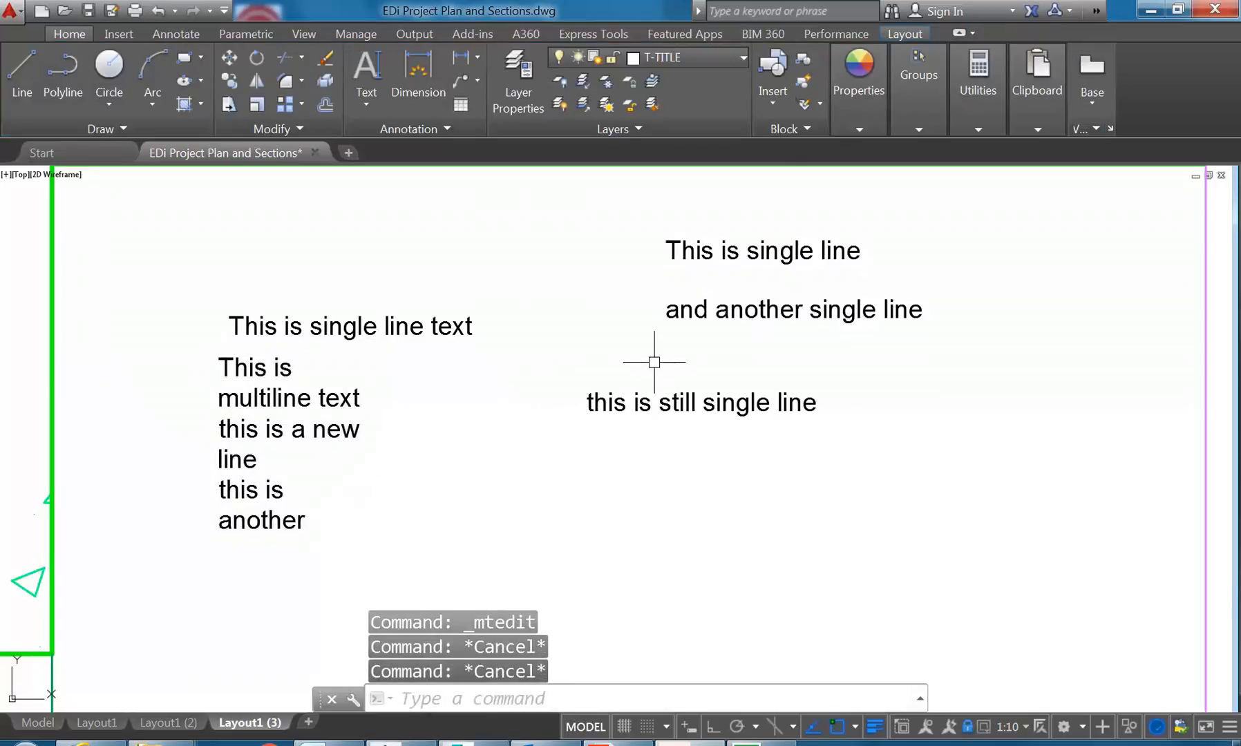
Step: Inspect the text style and annotative scale in the properties of the text "this is still single line", and clear the selection
click(667, 395)
right_click(673, 406)
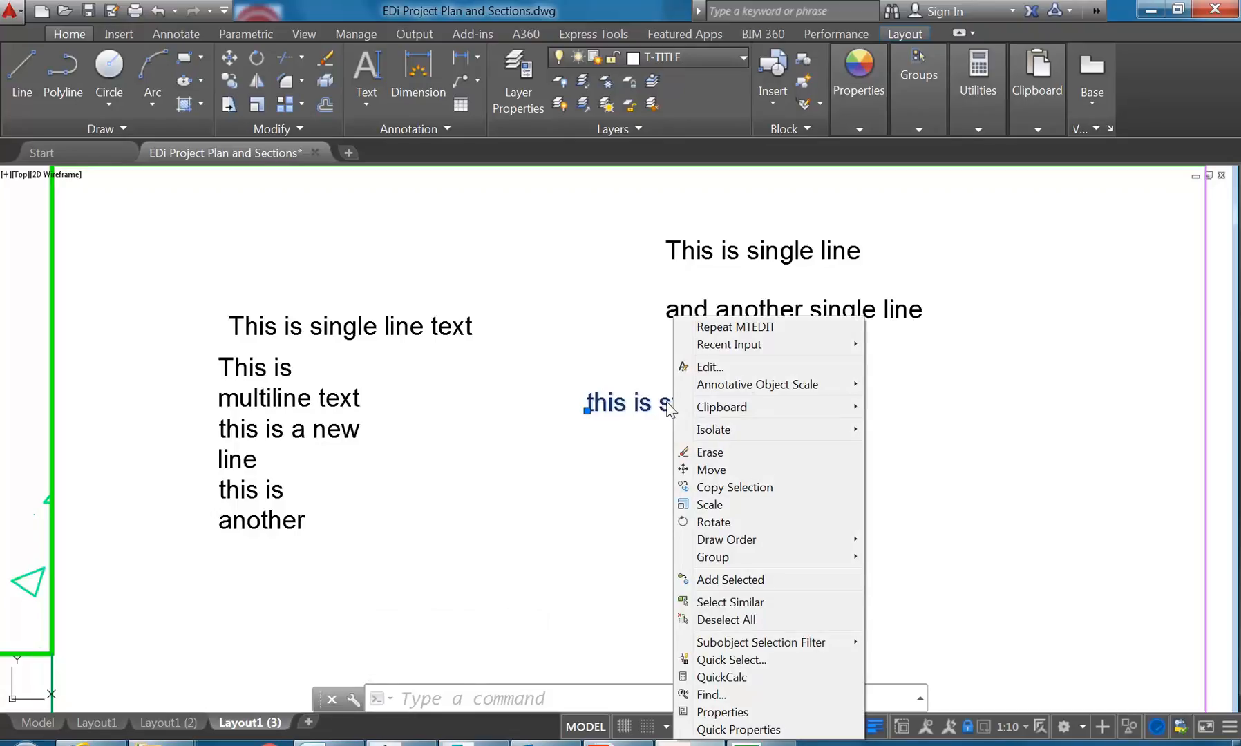
click(722, 712)
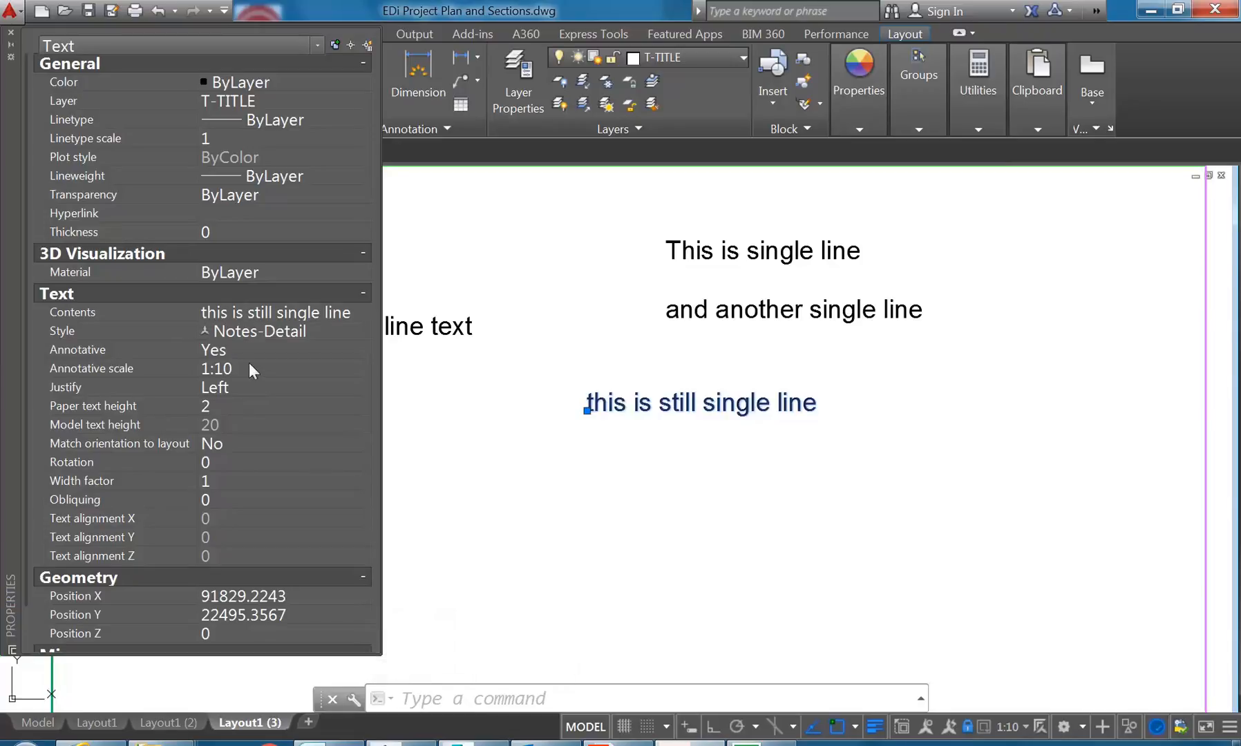
middle_drag(801, 446, 1022, 438)
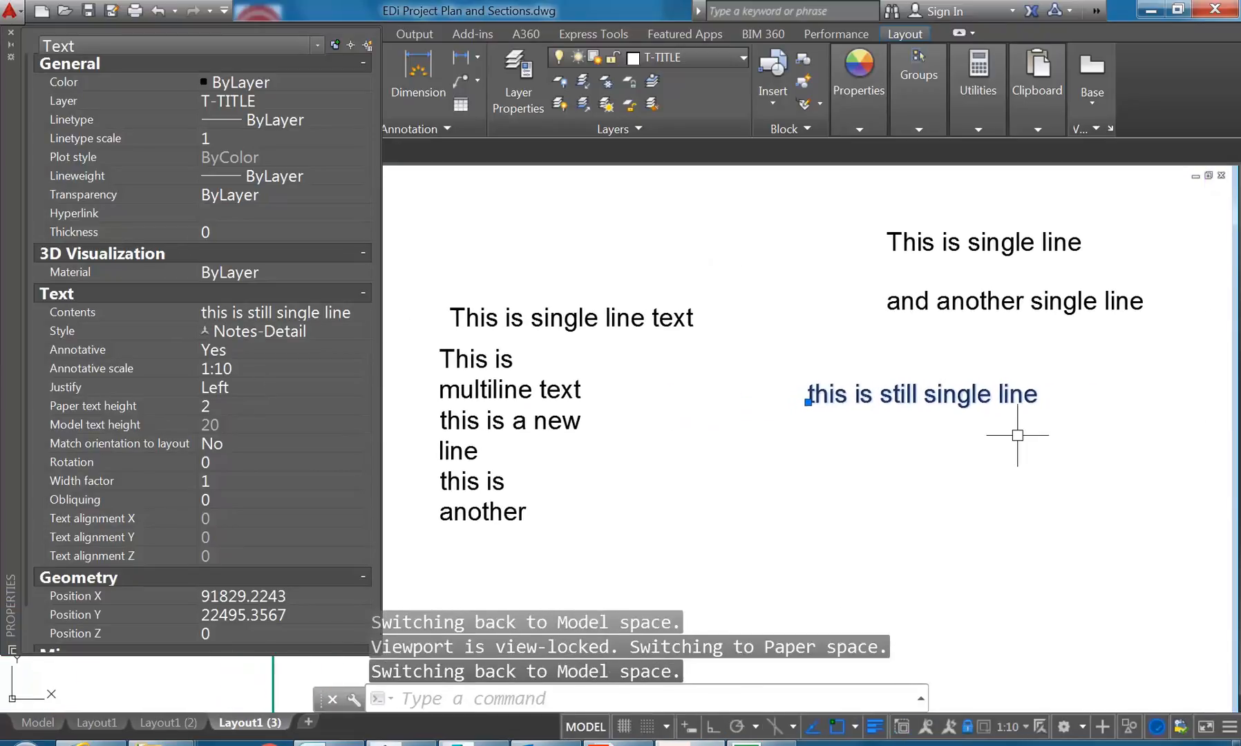
click(275, 370)
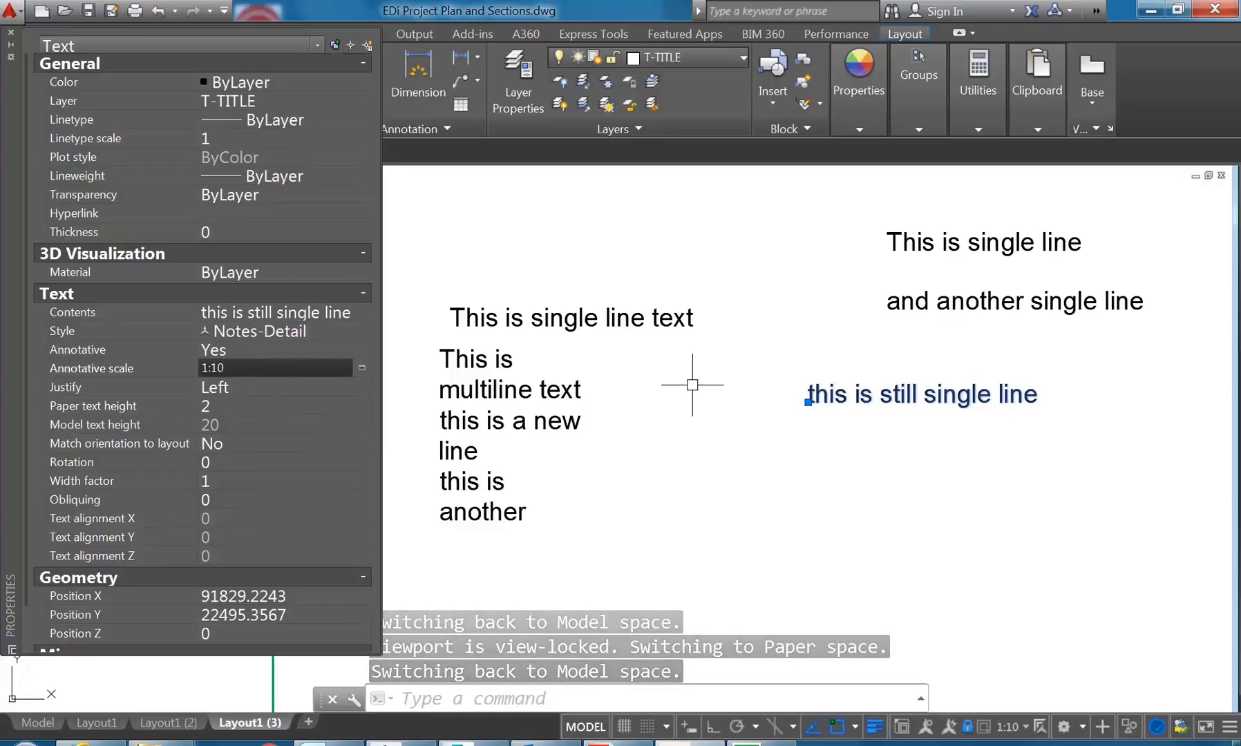
key(Escape)
key(Escape)
key(Escape)
Step: Inspect the annotative scale in the multiline text's properties, and clear the selection
scroll(691, 385, down, 4)
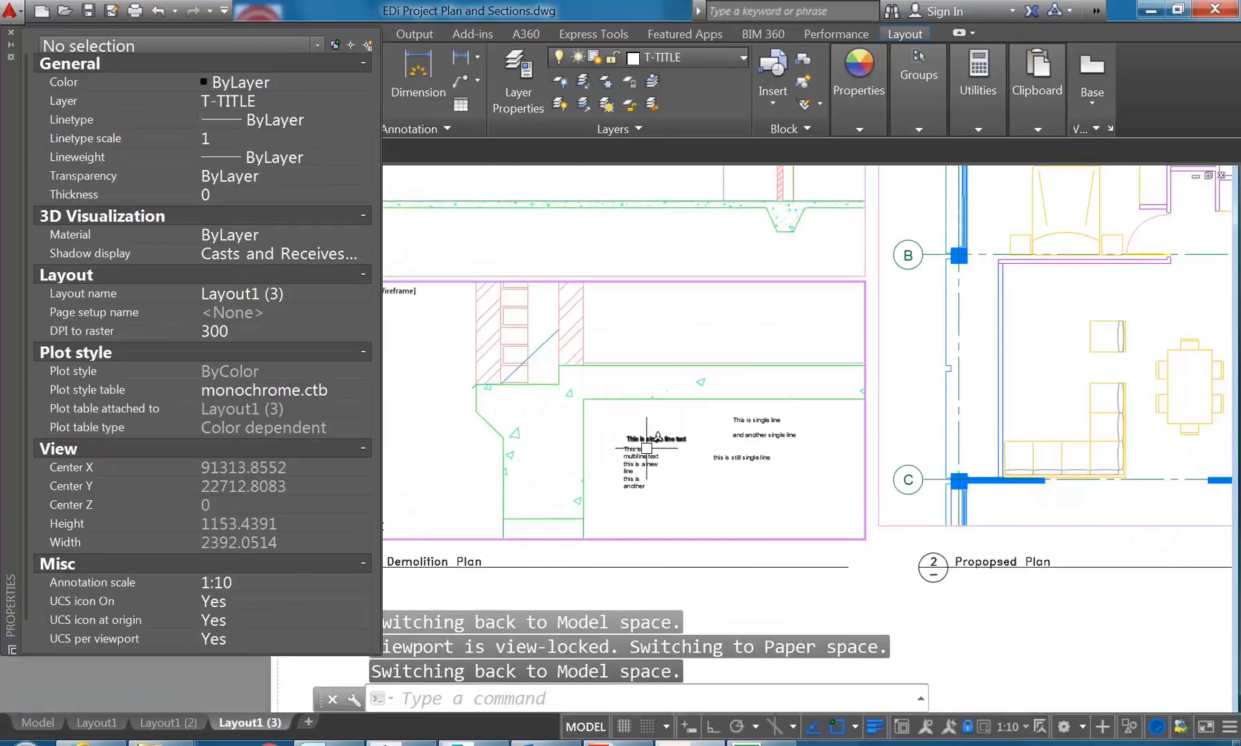
scroll(650, 459, up, 3)
click(656, 467)
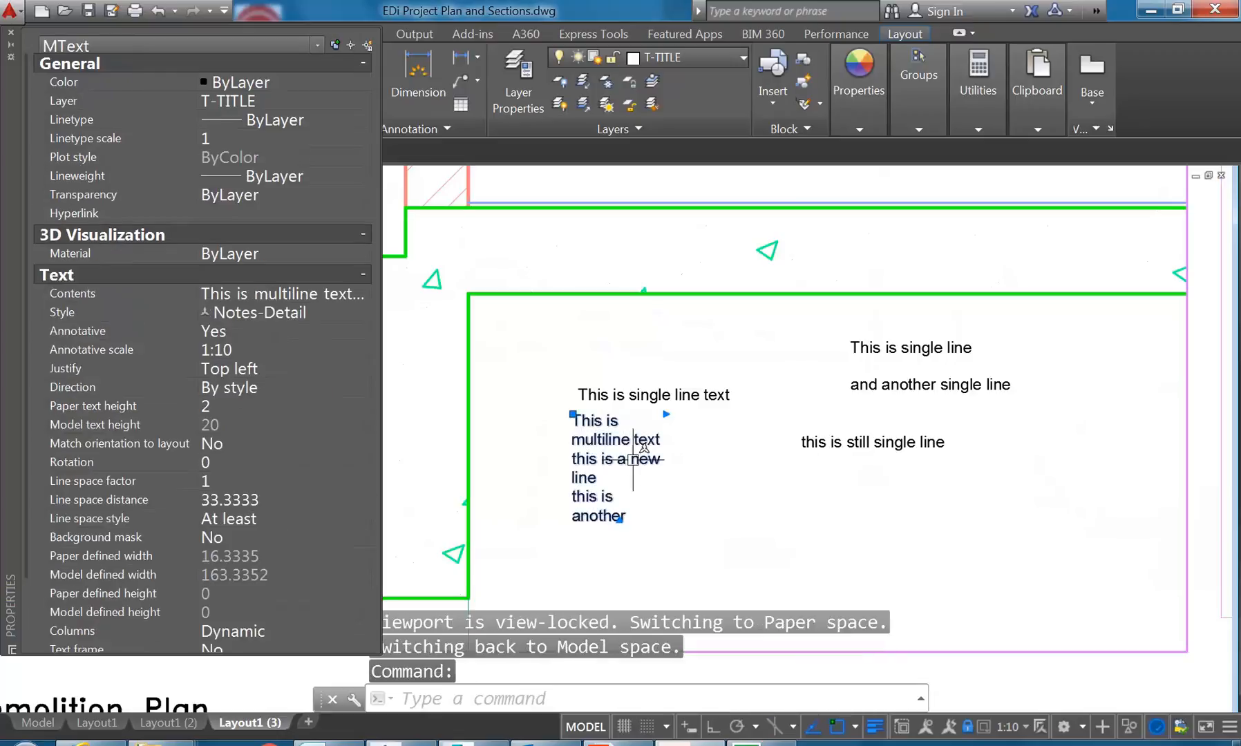
click(245, 351)
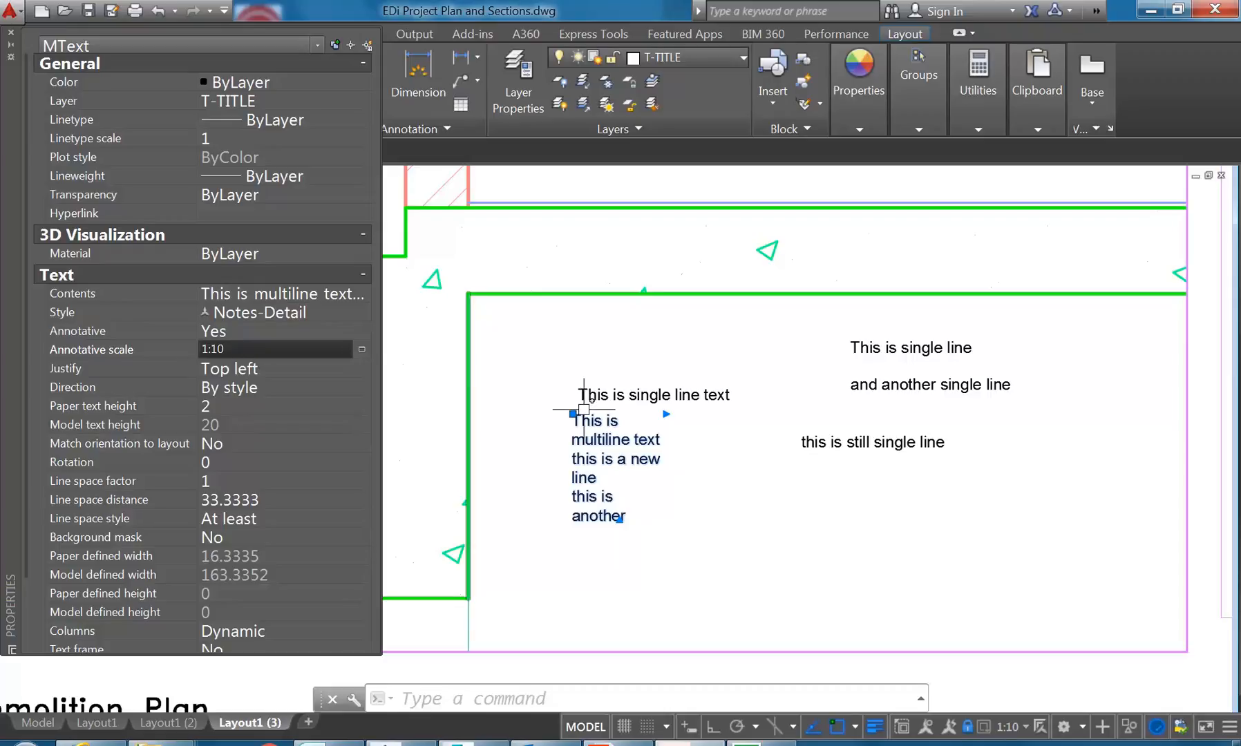
scroll(642, 448, down, 5)
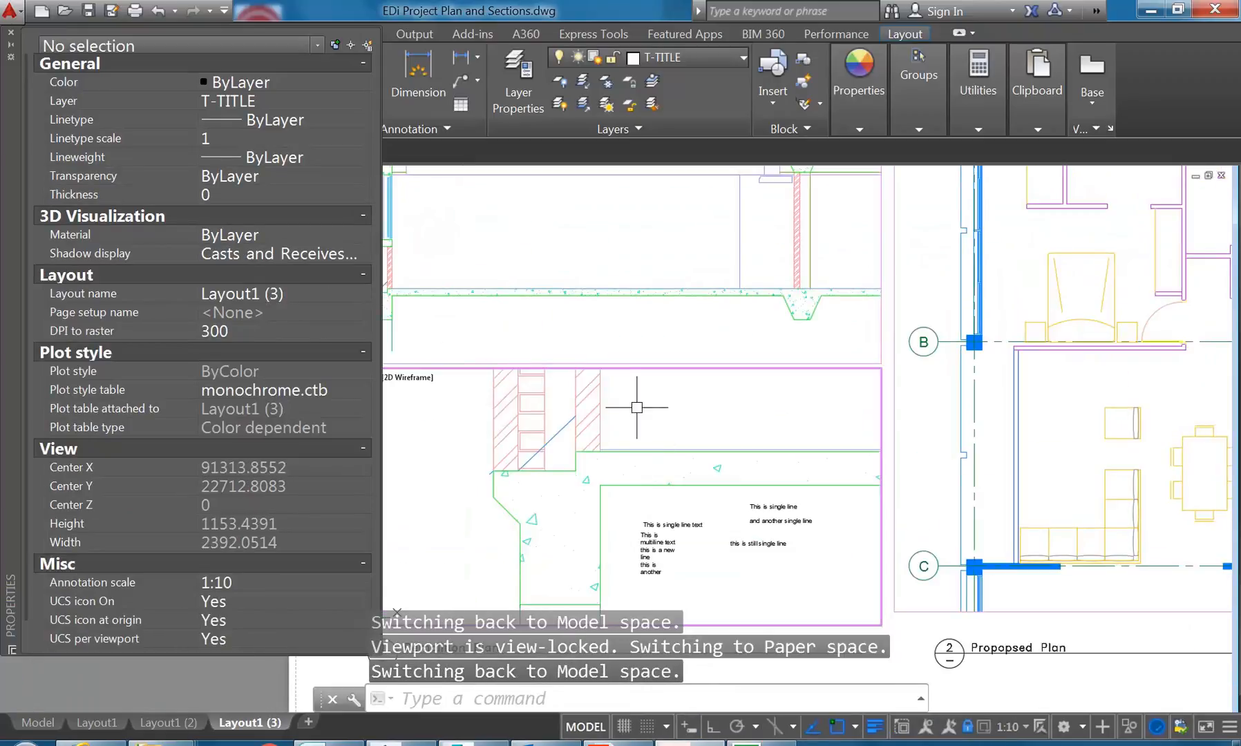
Step: Close the object properties and add the multiline text "This is 1:100 text" below the floor slab in the 1:50 section viewport
scroll(642, 447, up, 3)
scroll(574, 360, down, 3)
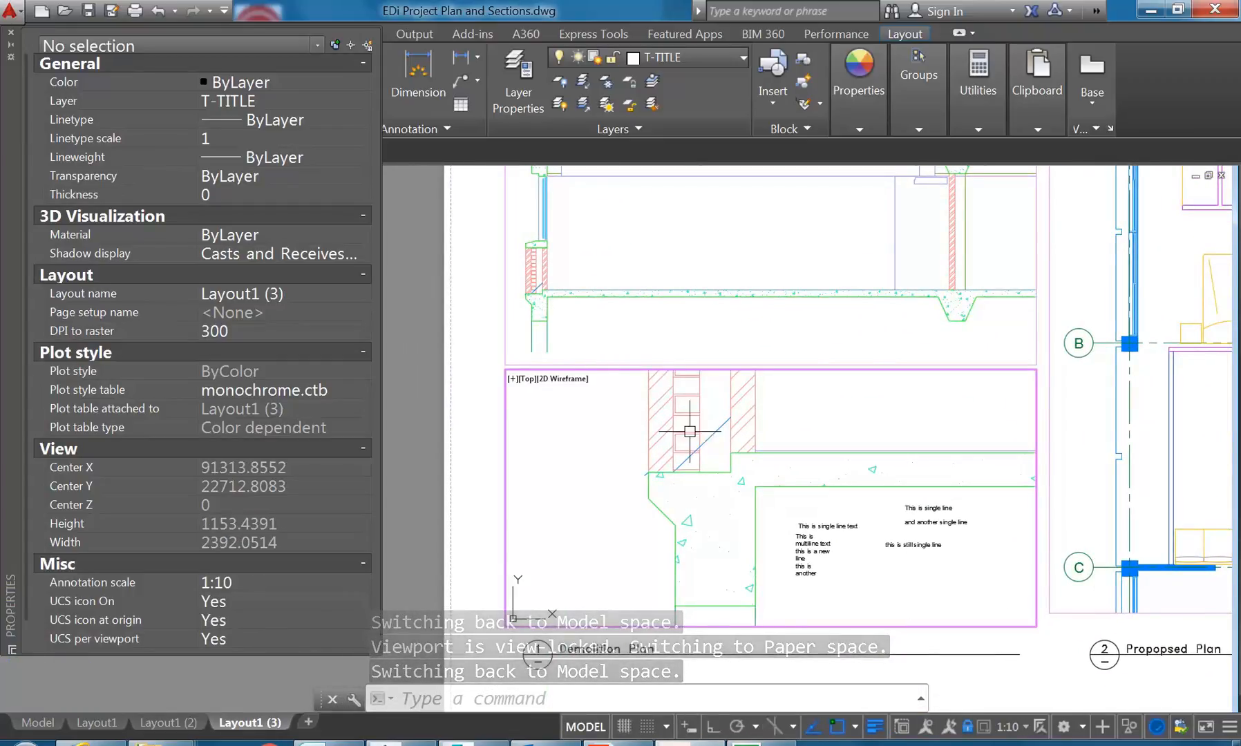
click(573, 316)
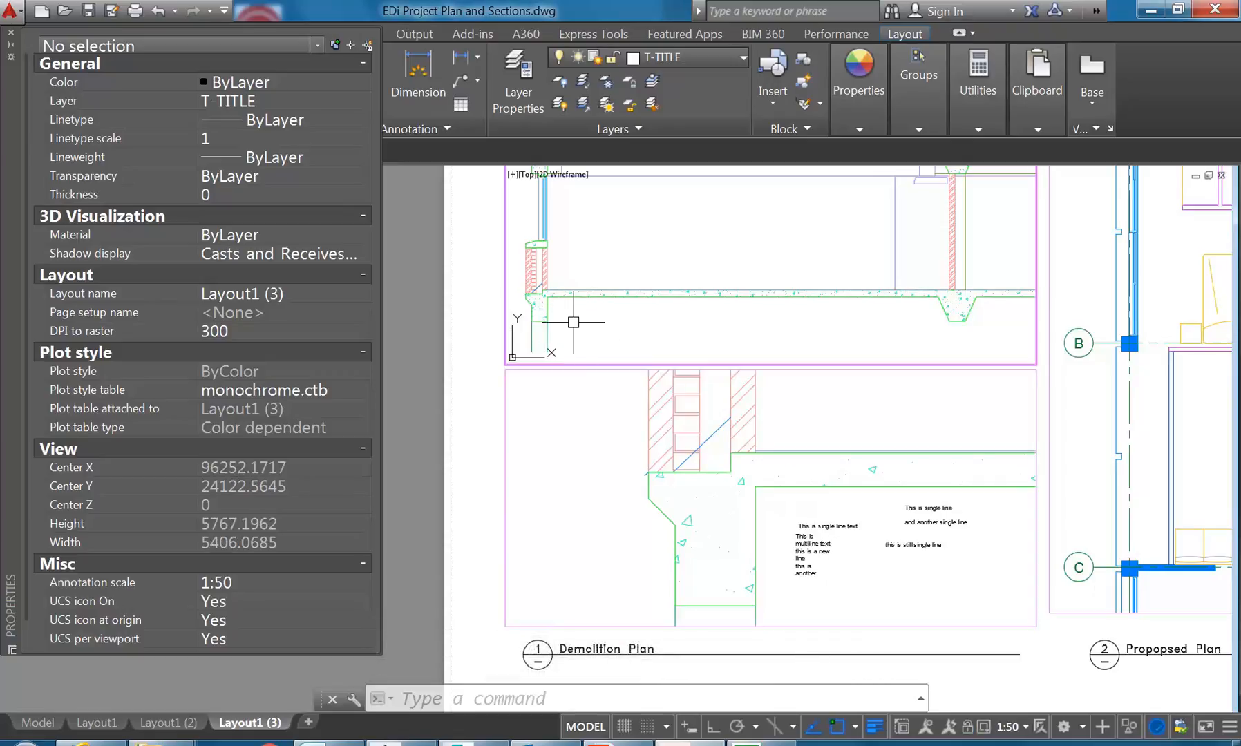
click(11, 33)
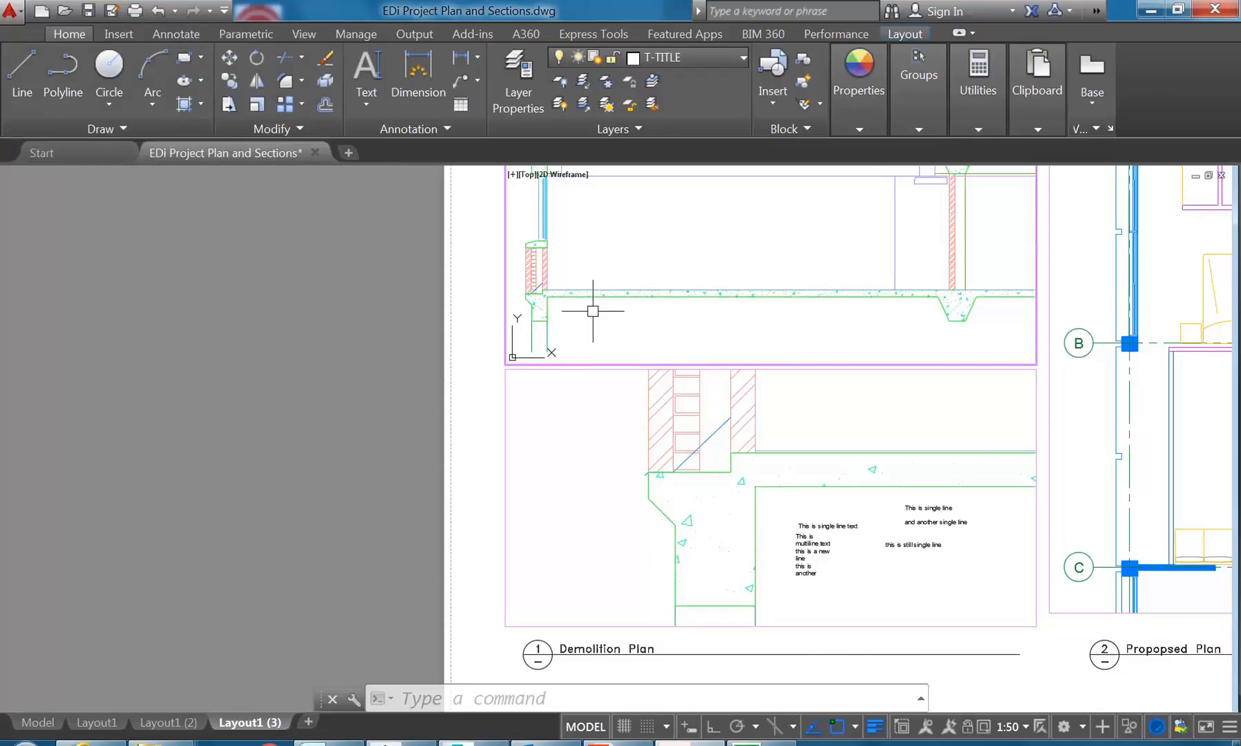
click(359, 105)
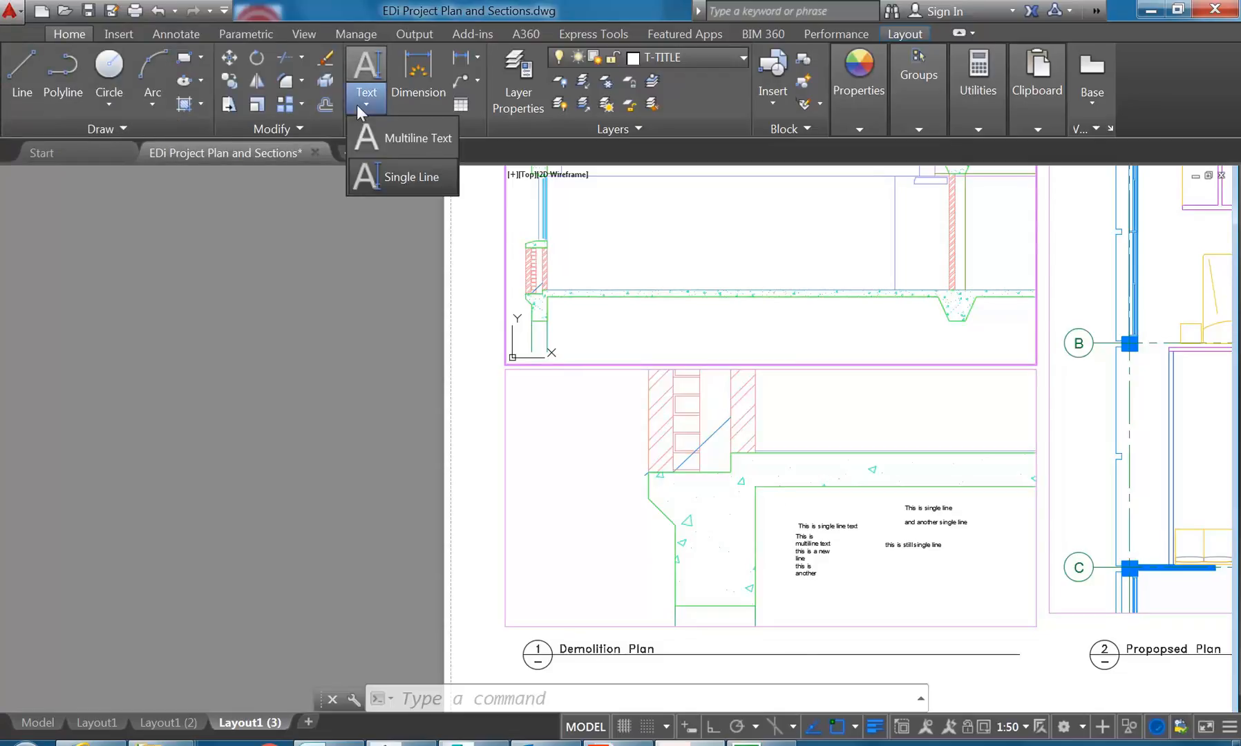
click(388, 135)
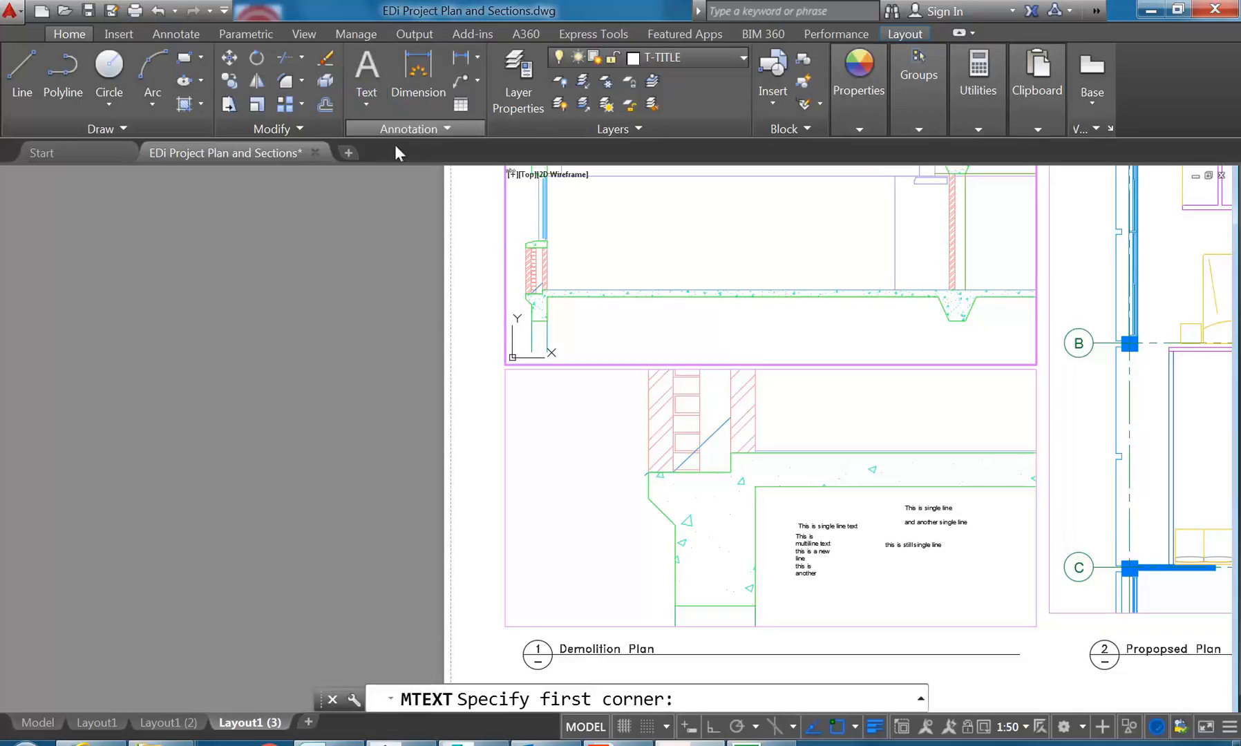
click(556, 307)
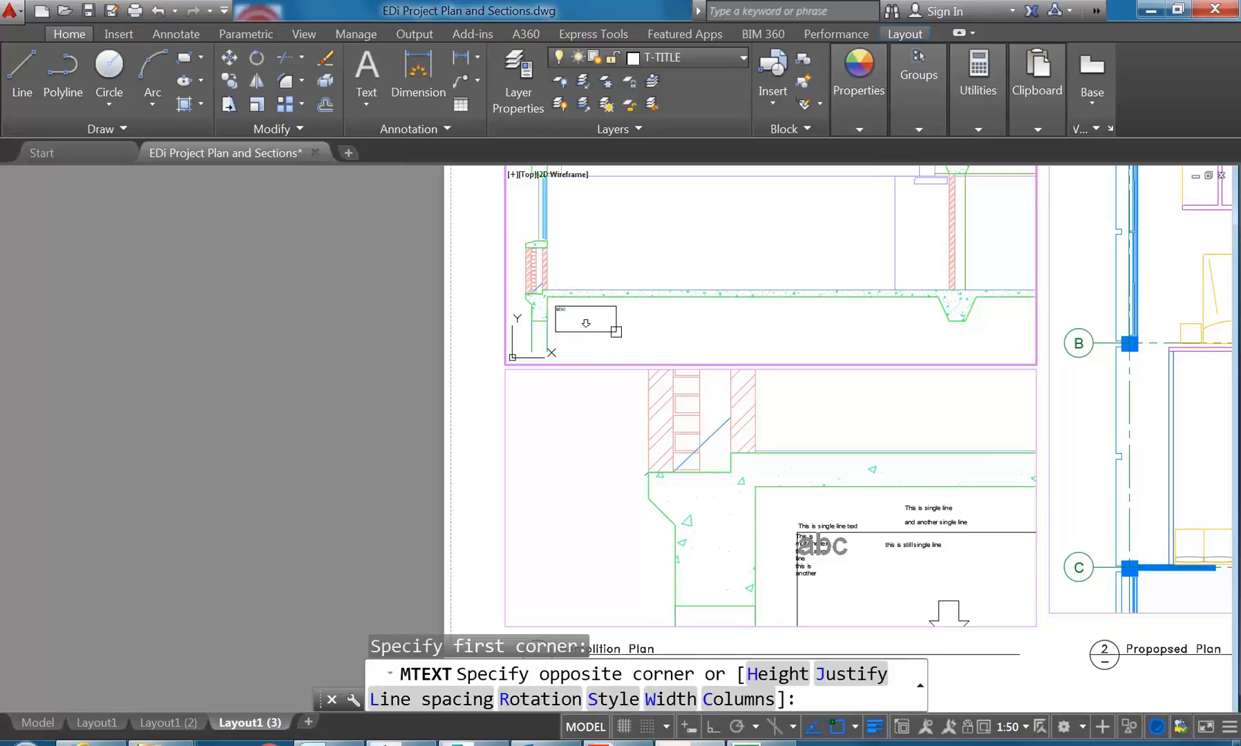
click(616, 331)
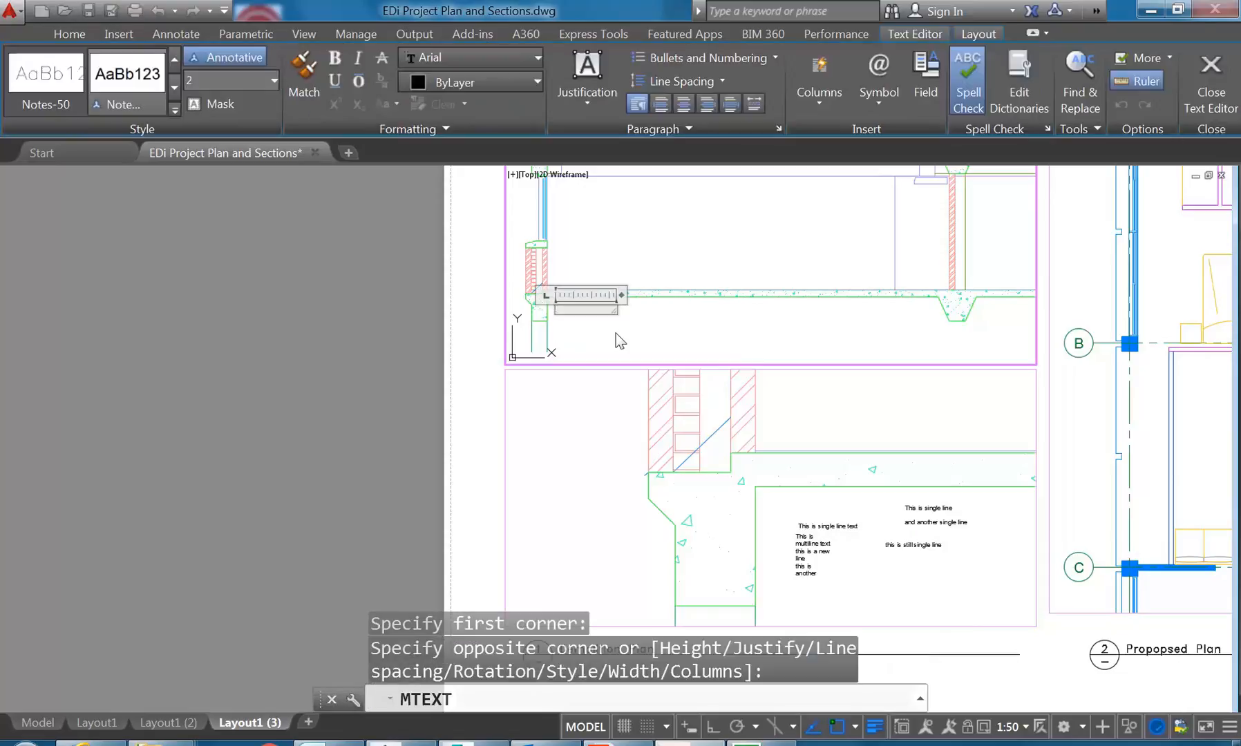
text(This is 1:100)
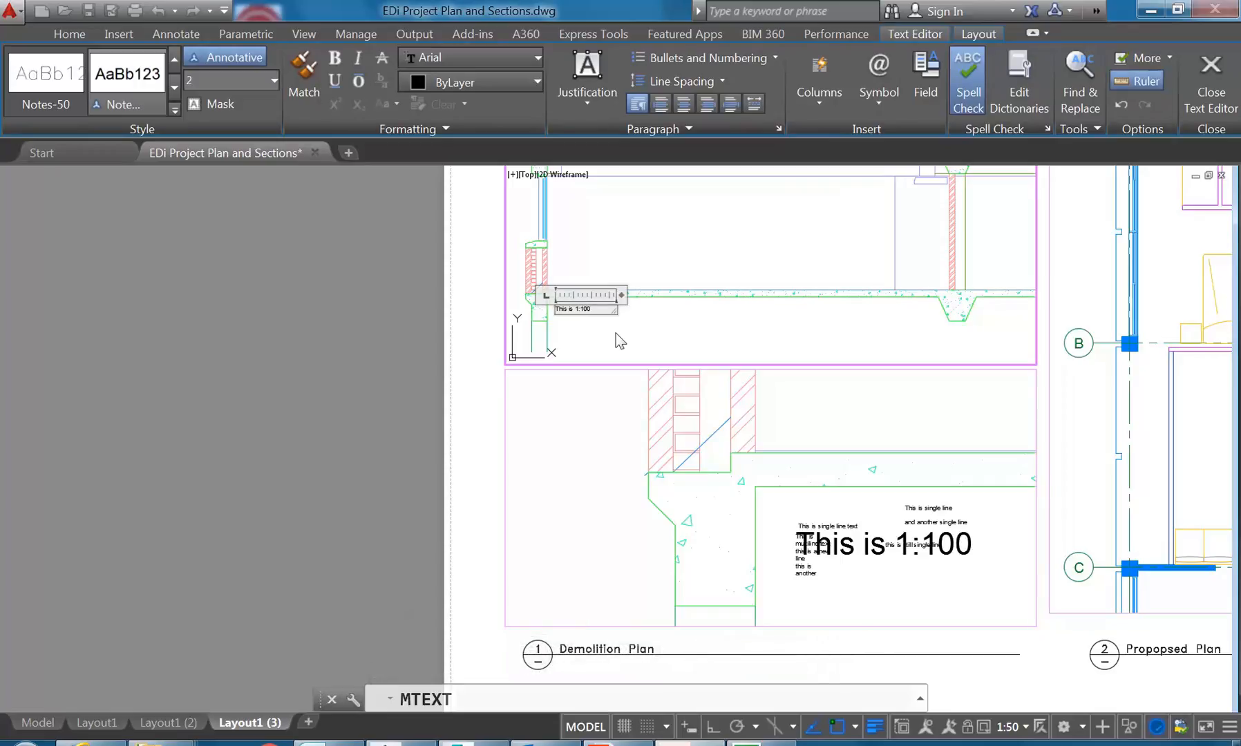
text(text)
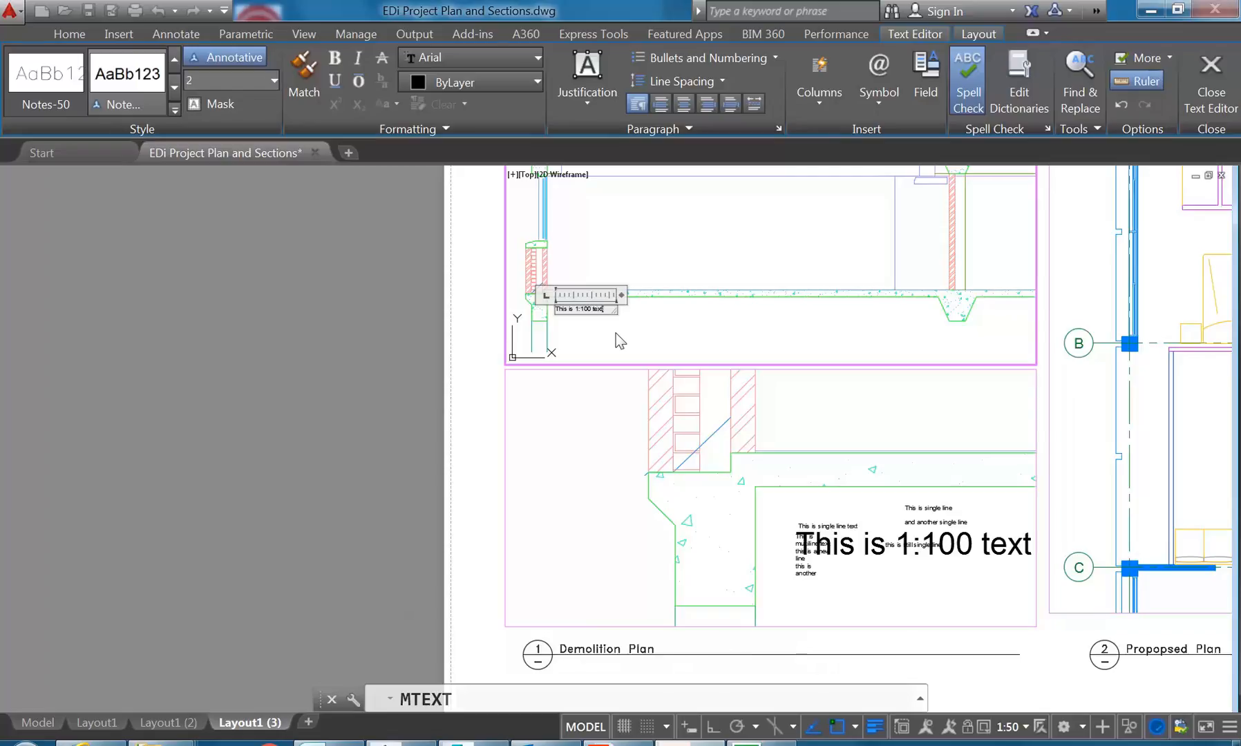
click(655, 332)
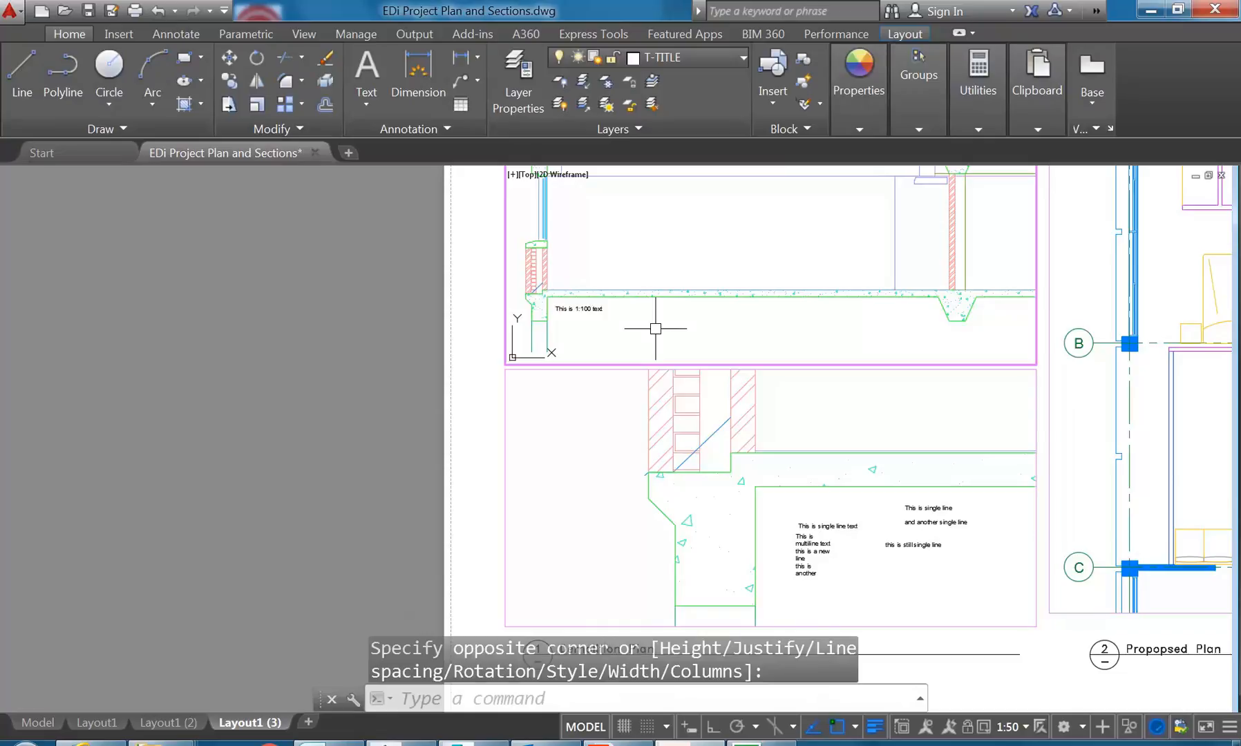
Step: Select the multiline text in the 1:10 detail viewport and the "This is 1:100 text" in turn to compare them, clearing each selection
click(754, 527)
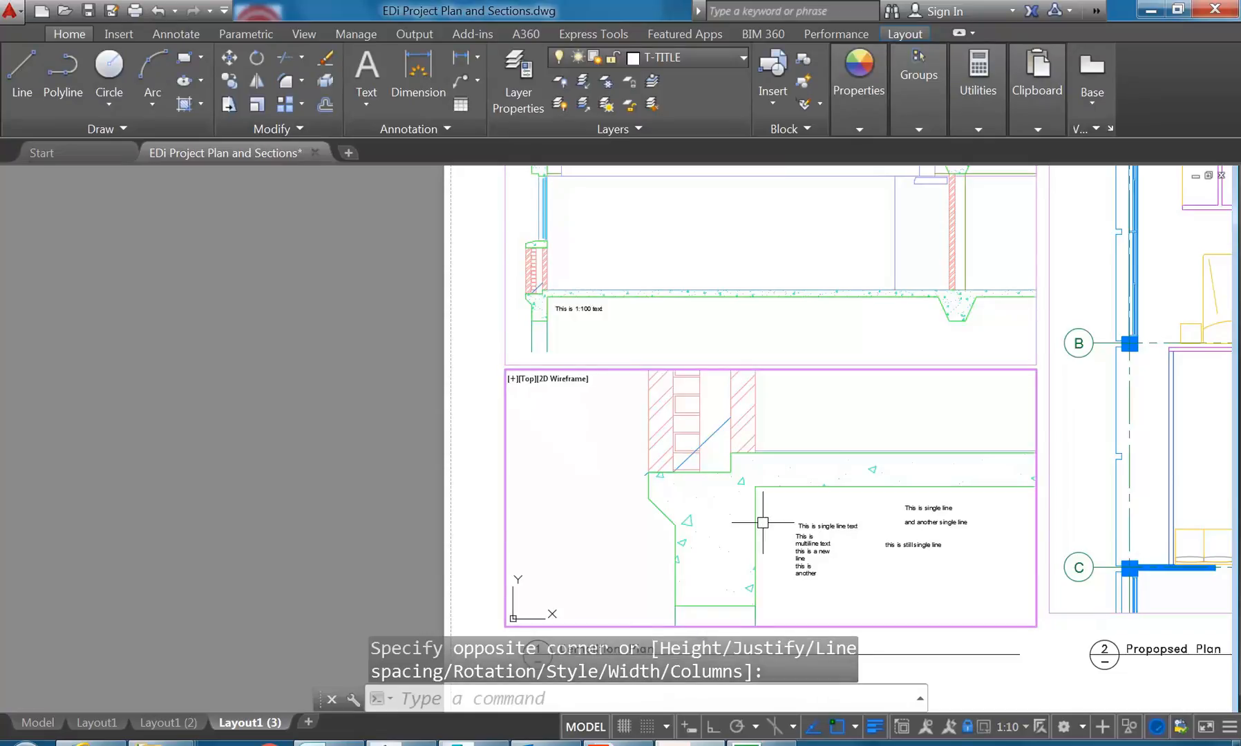
click(813, 552)
click(573, 325)
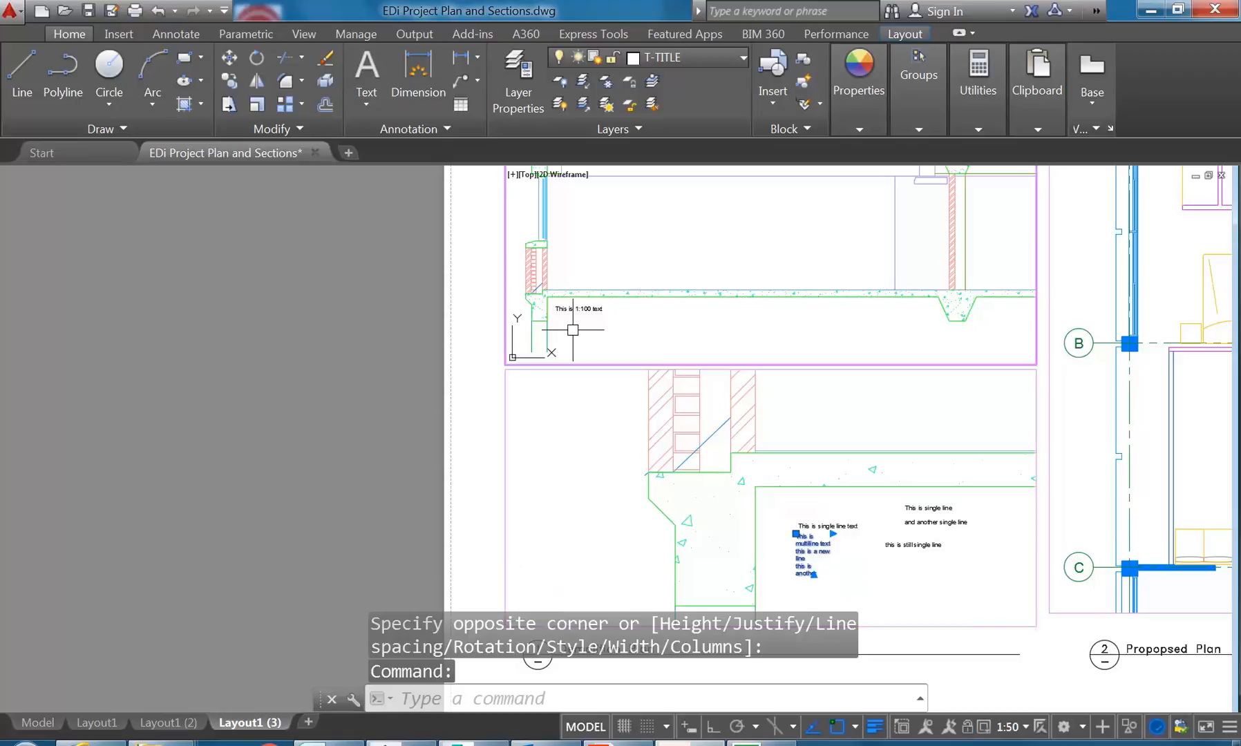
key(Escape)
key(Escape)
click(587, 310)
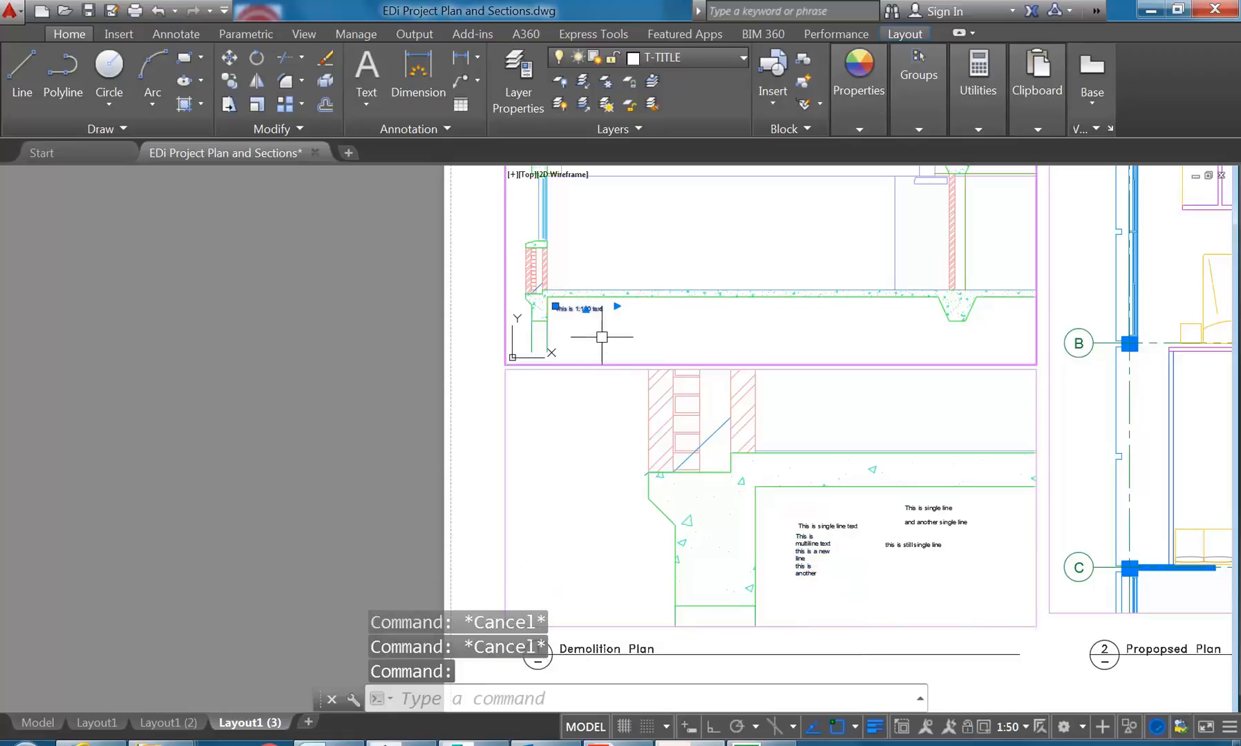
key(Escape)
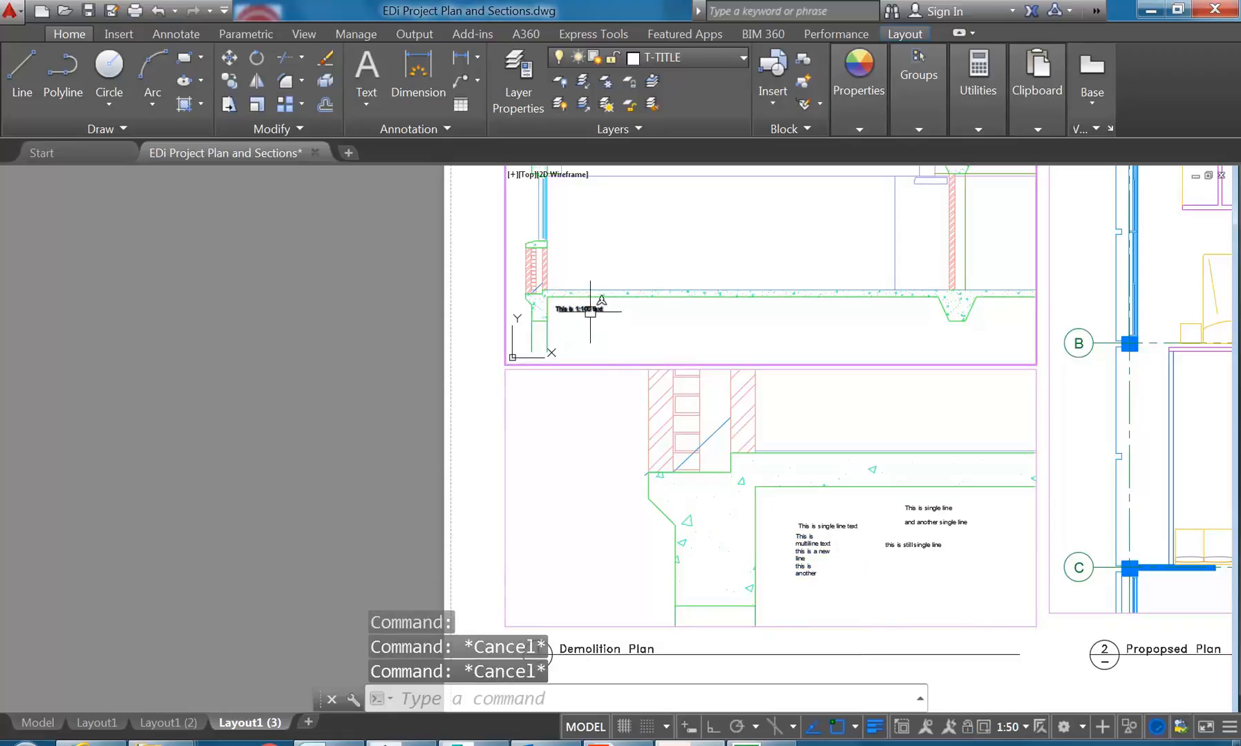
Step: Switch to model space and compare the size of "This is 1:100 text" with the other texts beside the foundation
click(38, 723)
scroll(429, 382, down, 4)
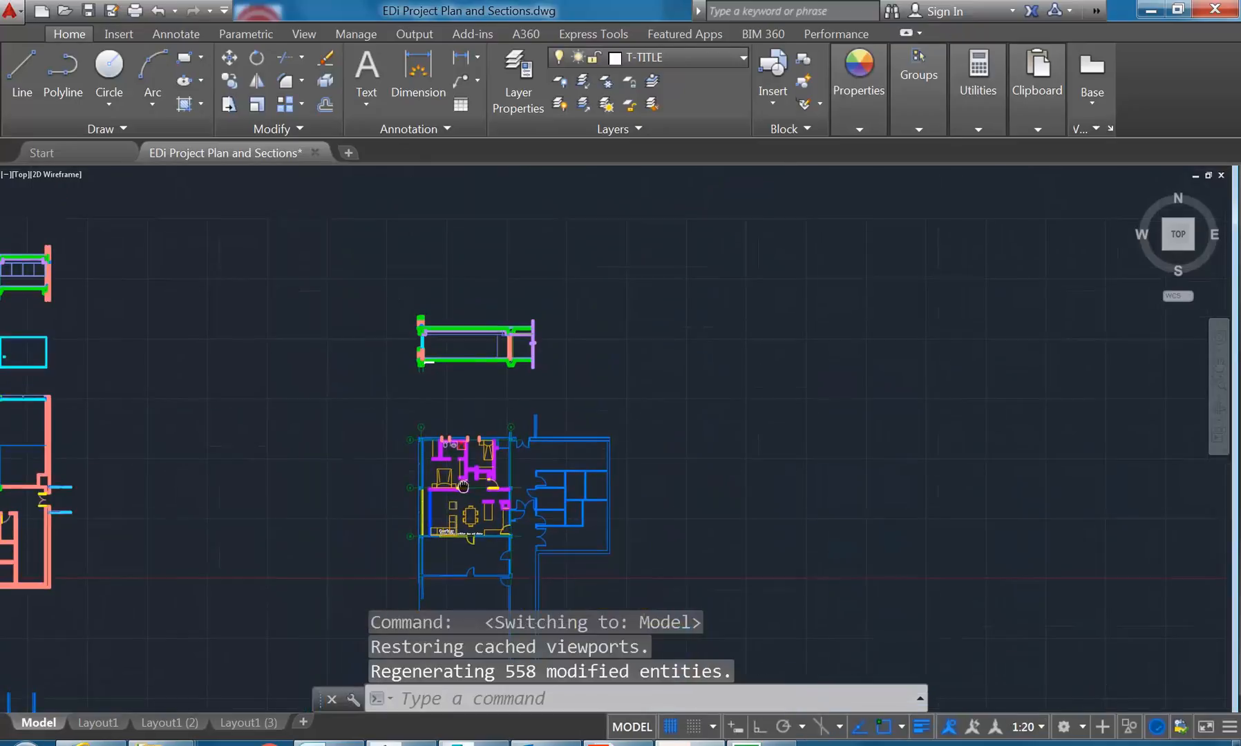
scroll(429, 382, up, 8)
scroll(547, 468, up, 6)
mouse_move(547, 515)
middle_down()
mouse_move(521, 381)
mouse_move(542, 466)
middle_up()
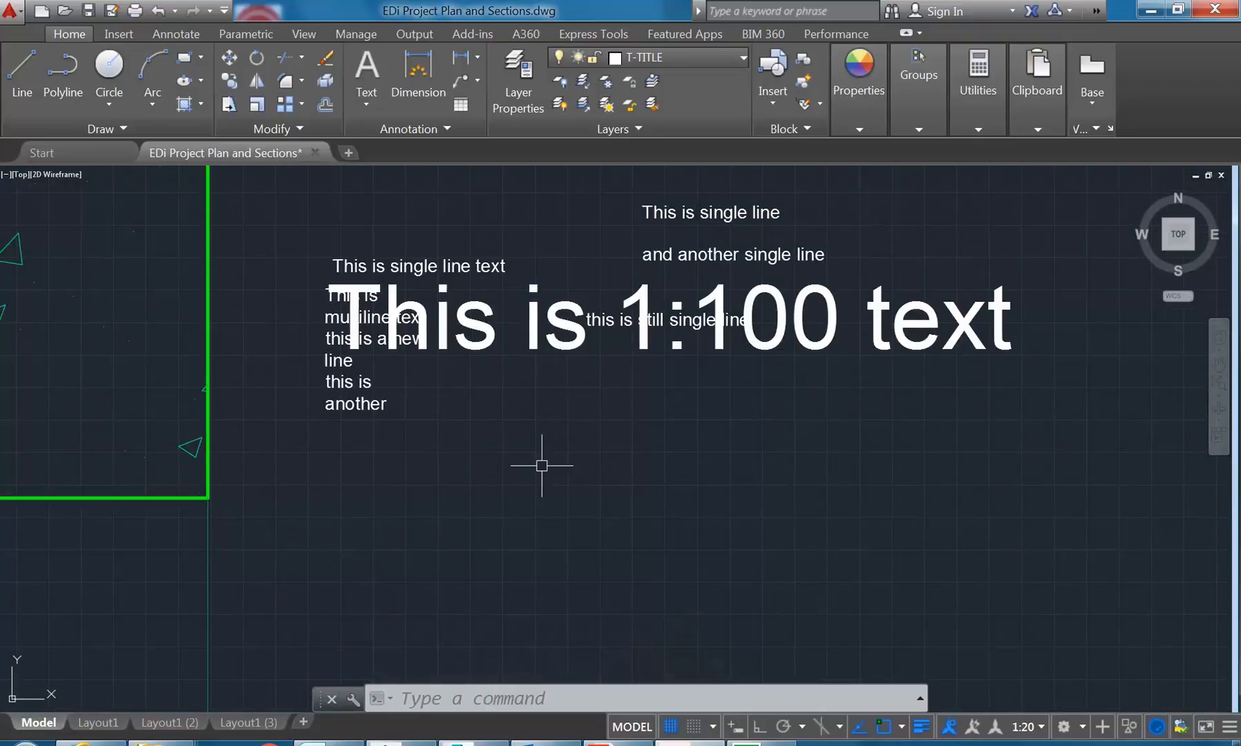
scroll(532, 474, down, 2)
middle_drag(518, 483, 518, 503)
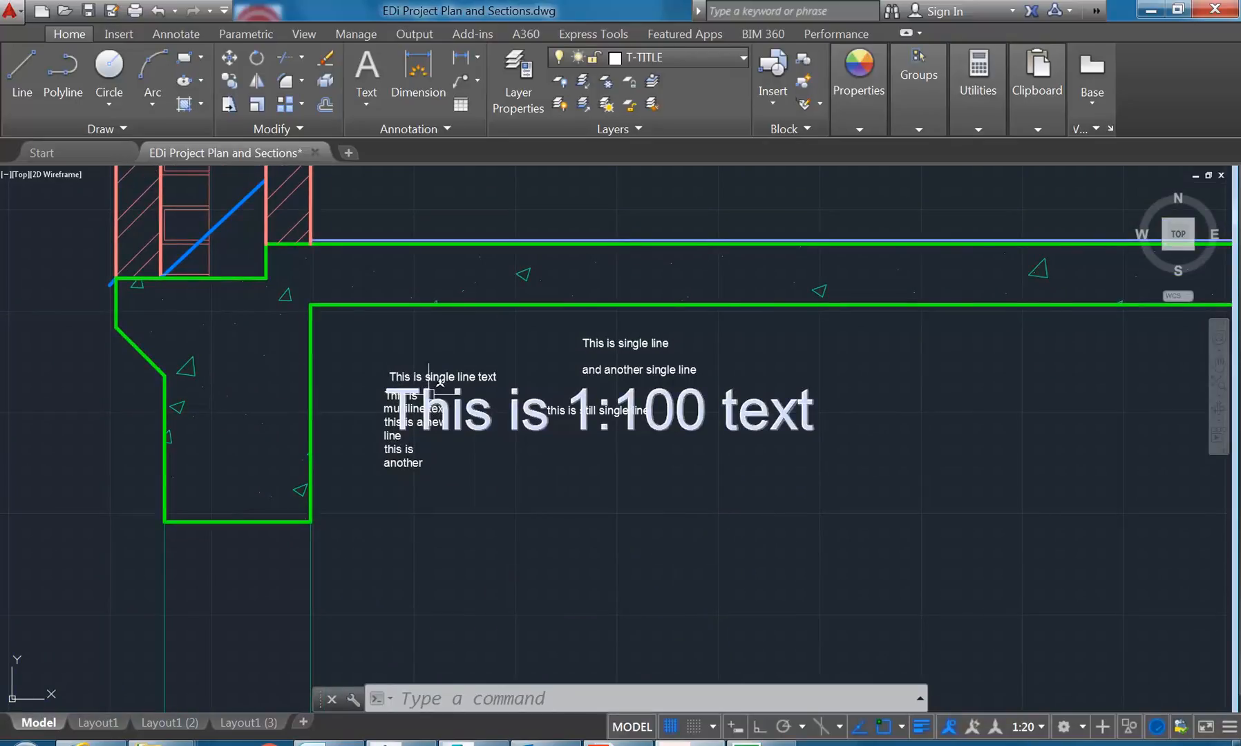
scroll(520, 278, down, 4)
scroll(520, 279, up, 2)
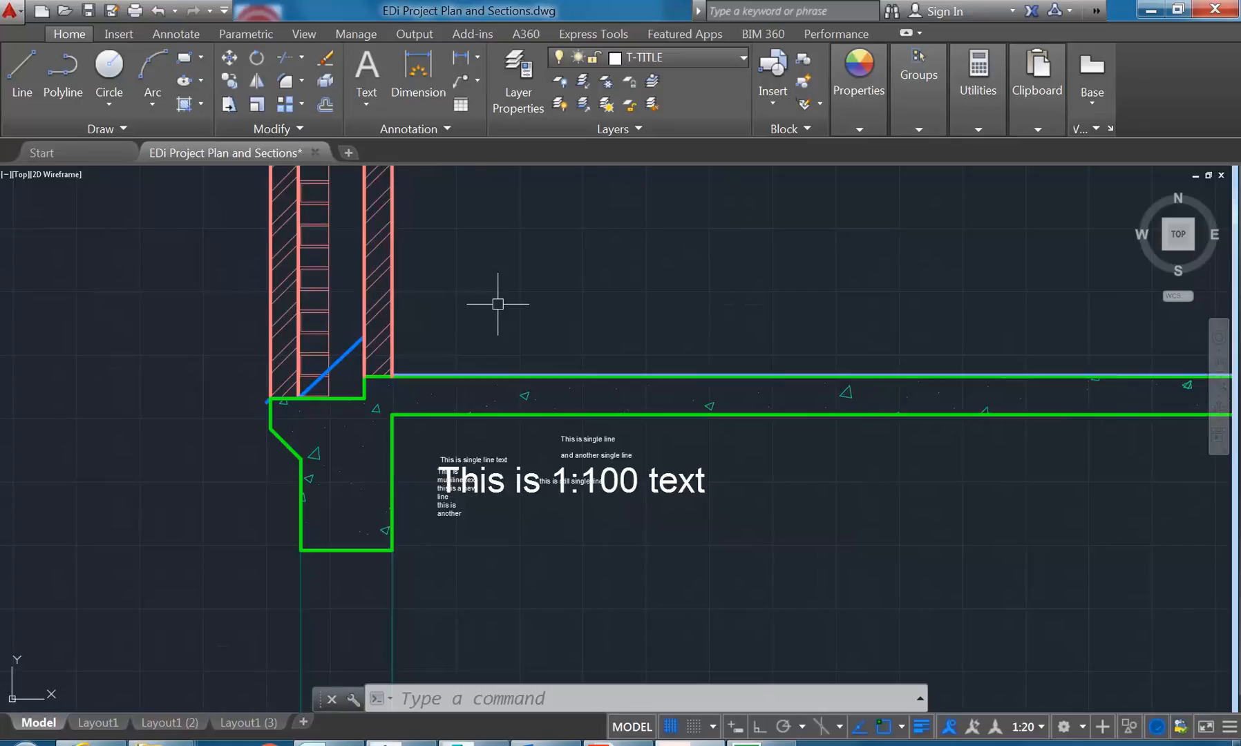
Step: Set the model-space annotation scale to 1:10 and add the multiline text "This is 1:10 text" below the wrapped multiline text
click(1041, 727)
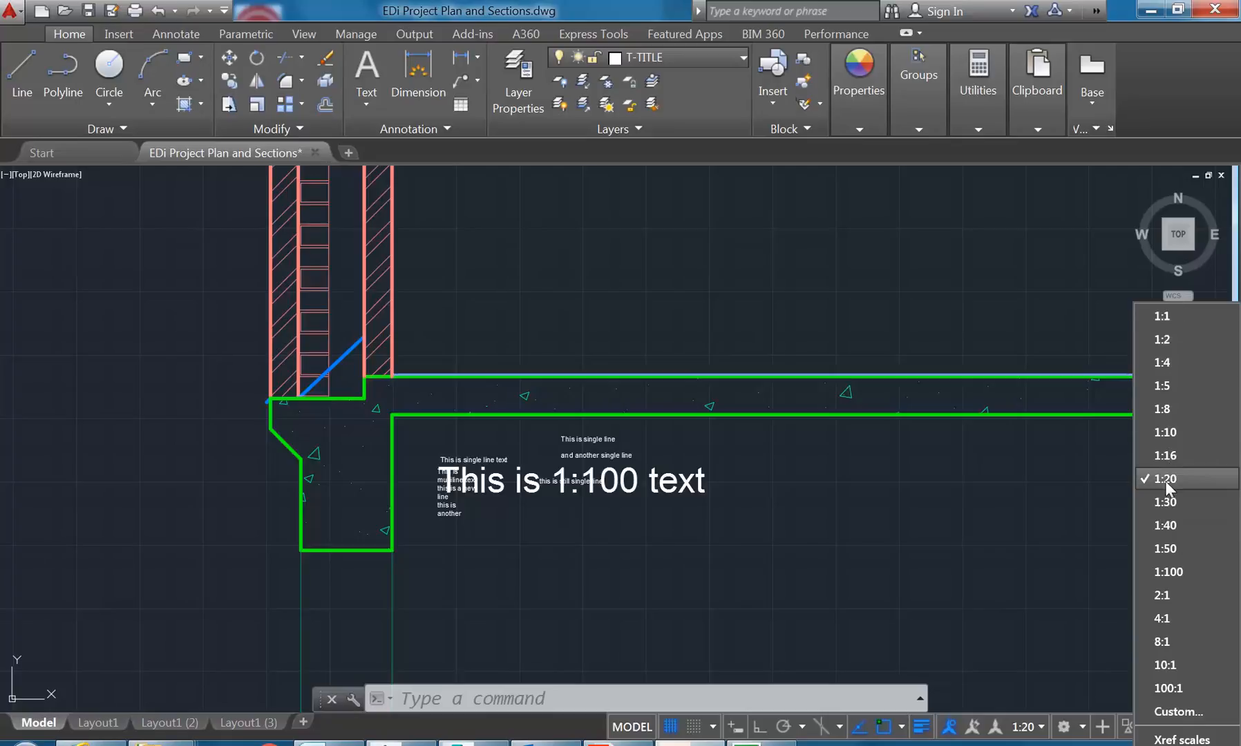
click(1164, 433)
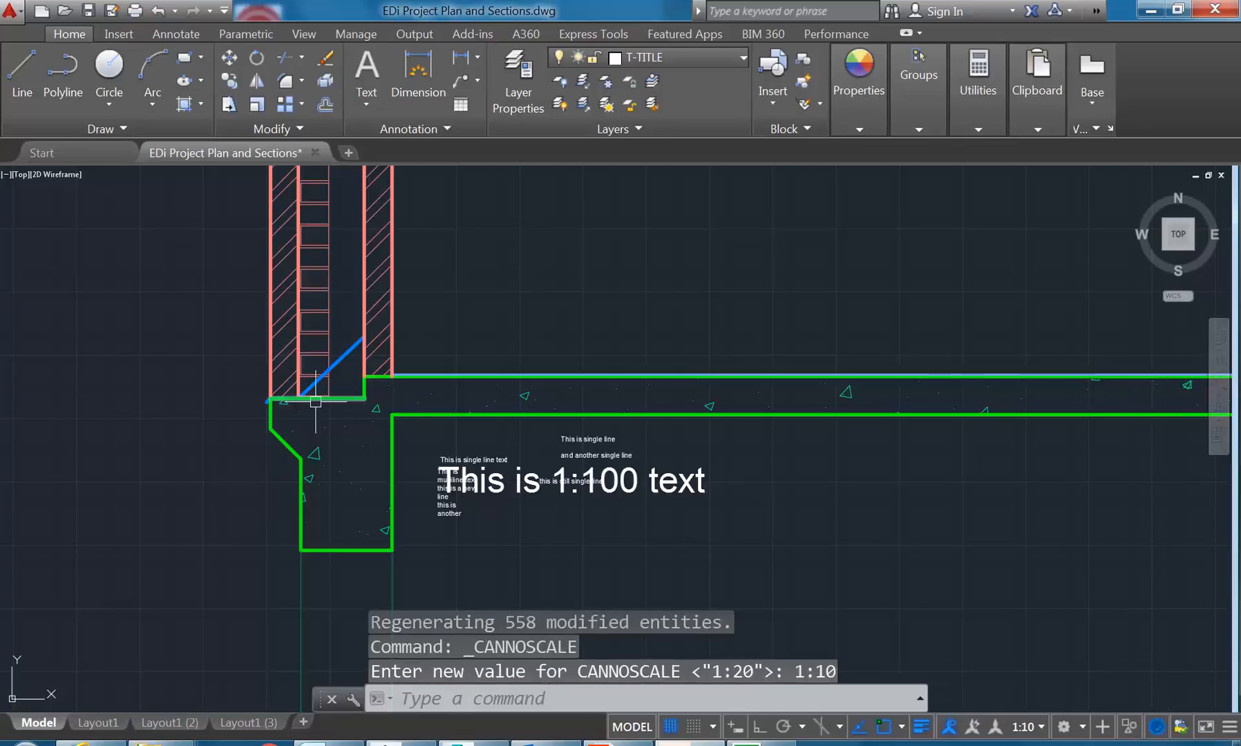
middle_drag(459, 550, 433, 540)
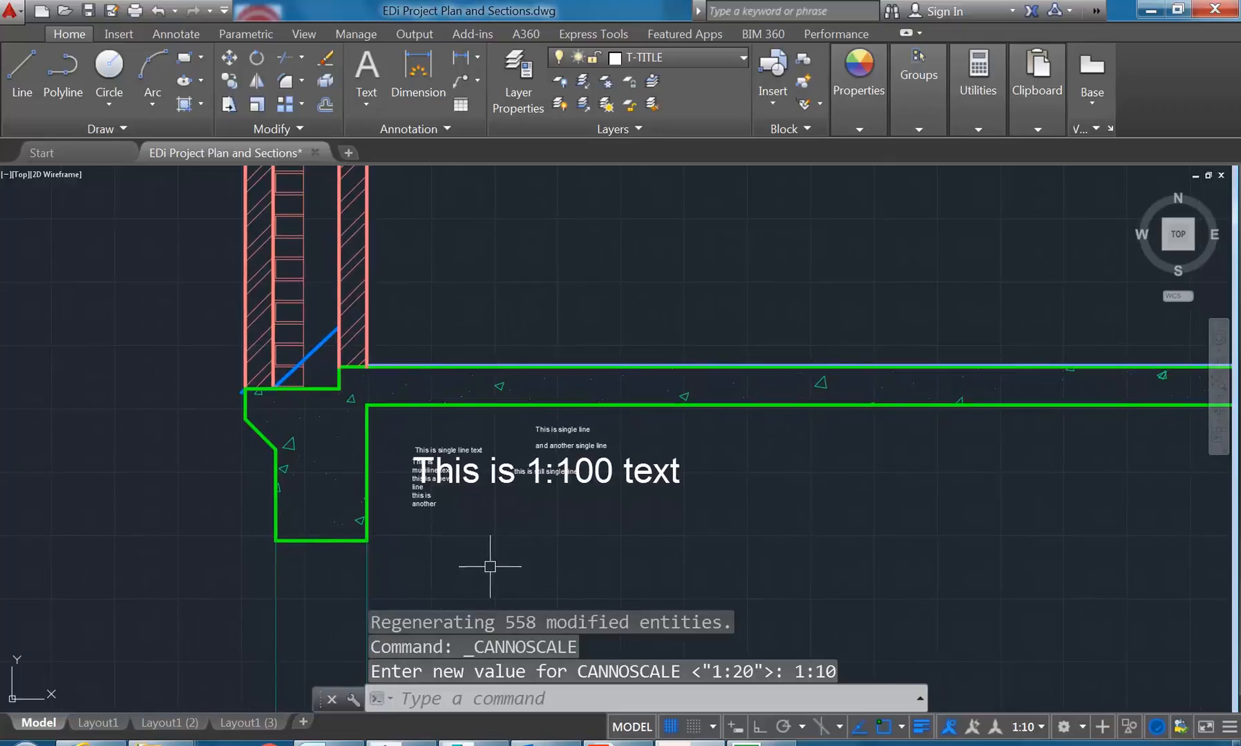
click(367, 97)
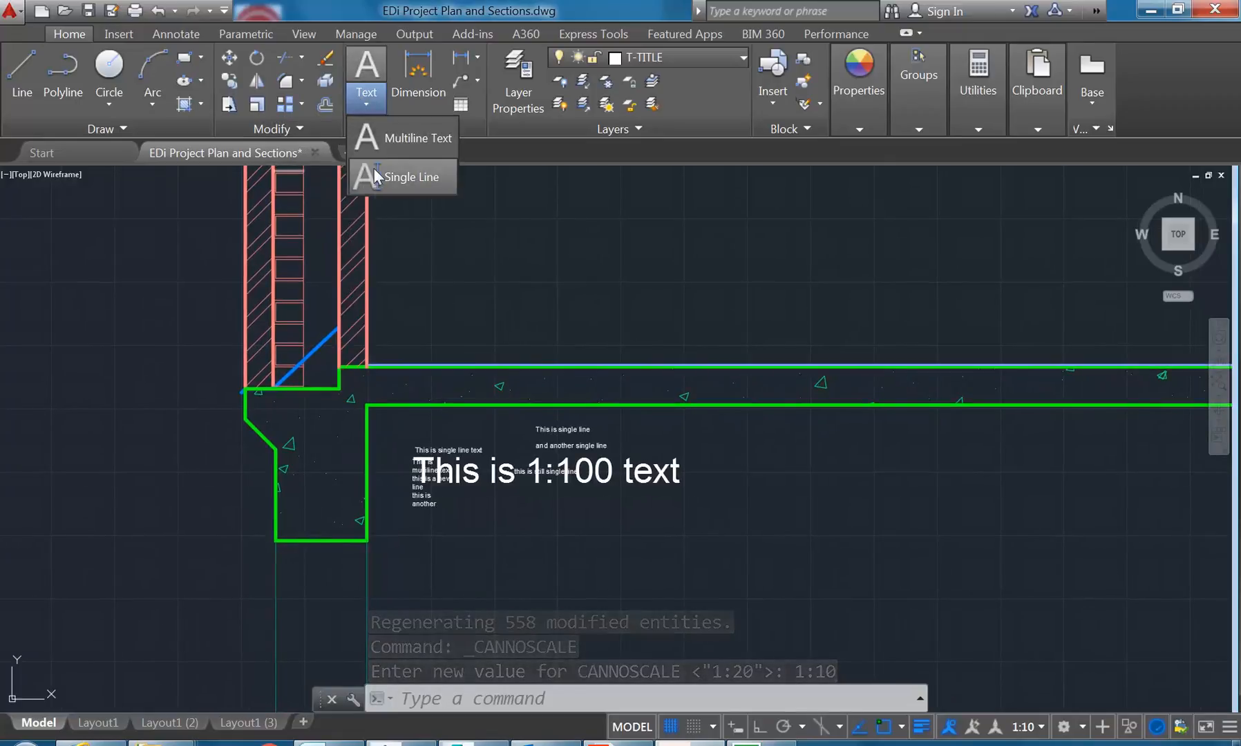
click(401, 138)
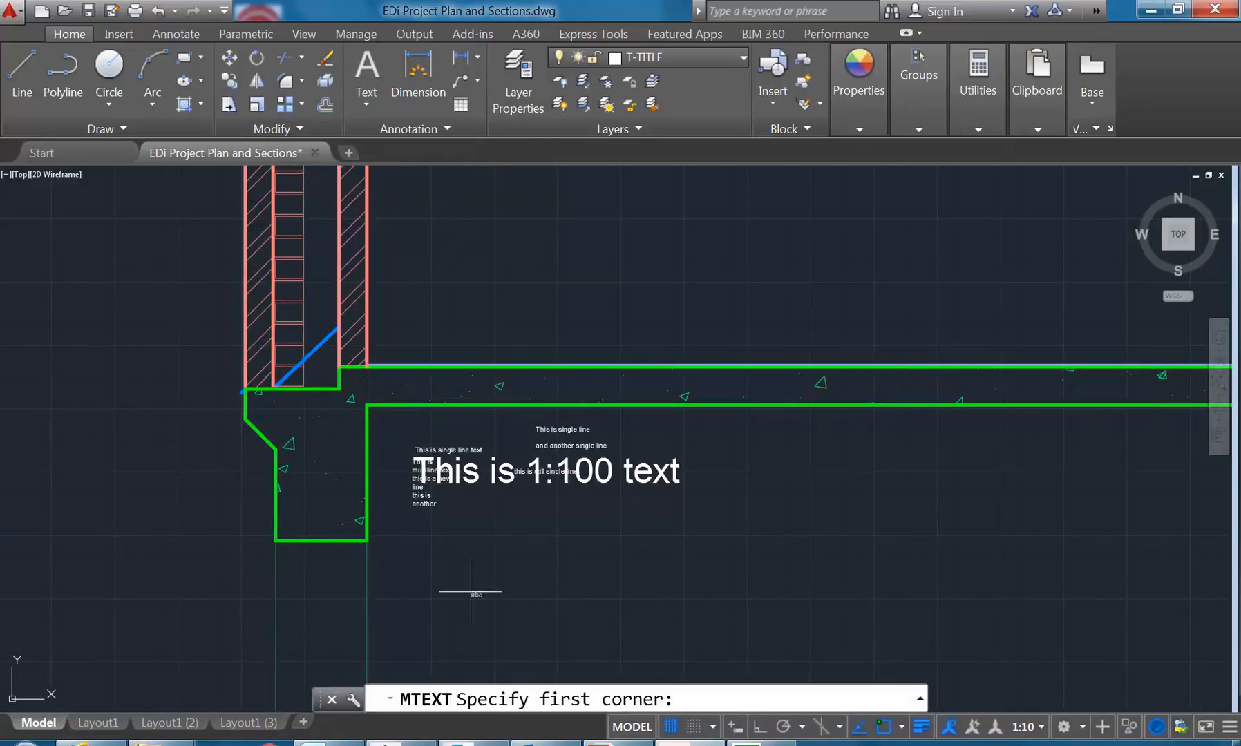
scroll(456, 553, up, 4)
click(315, 457)
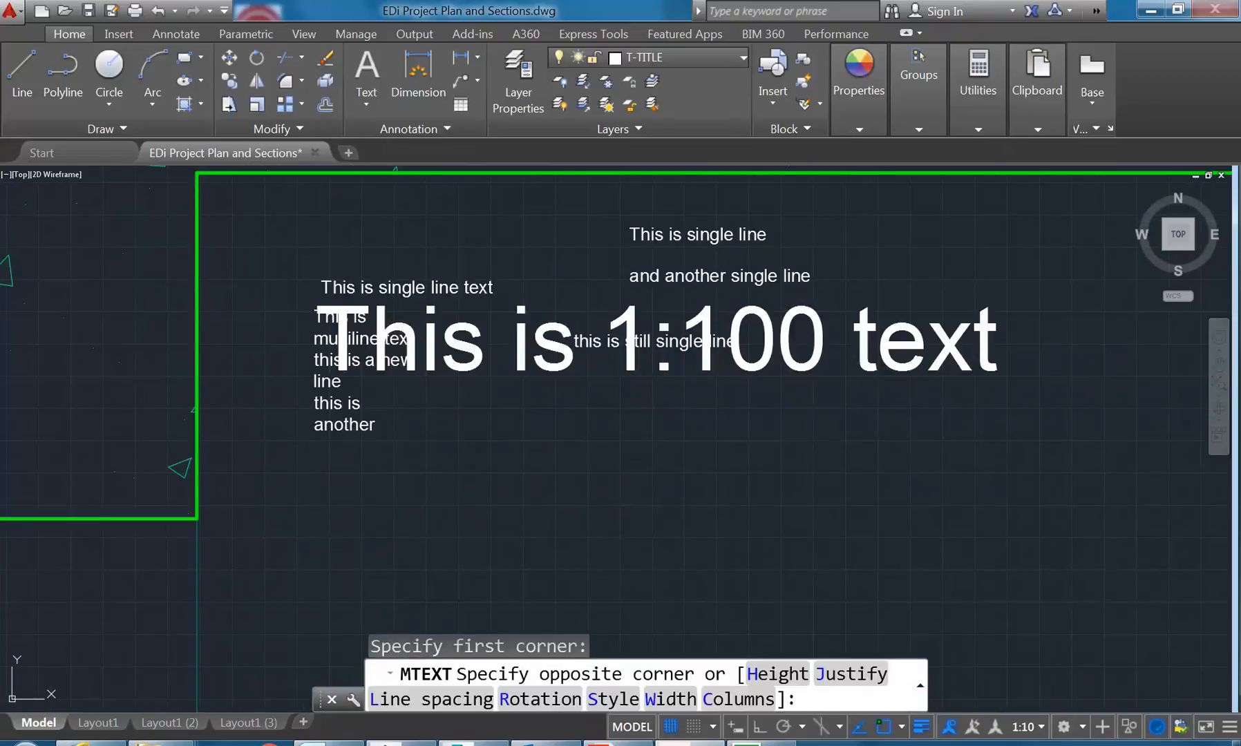
click(625, 528)
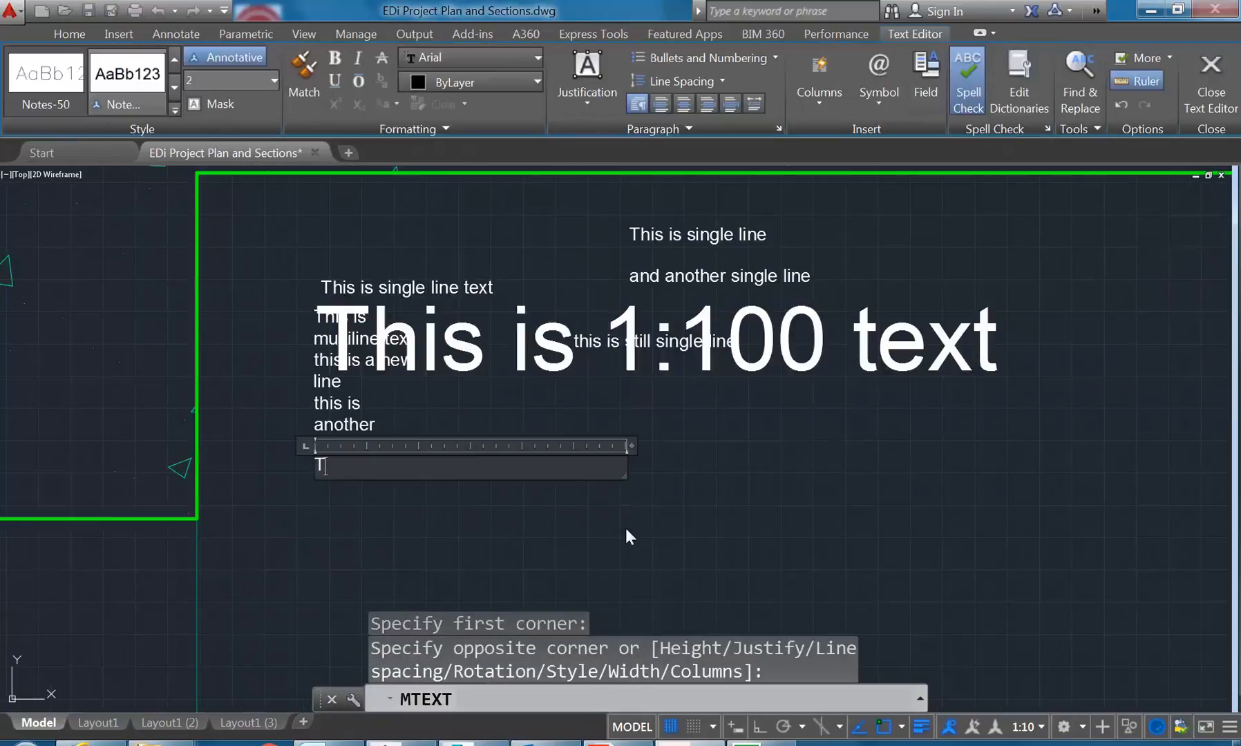
text(This is 1)
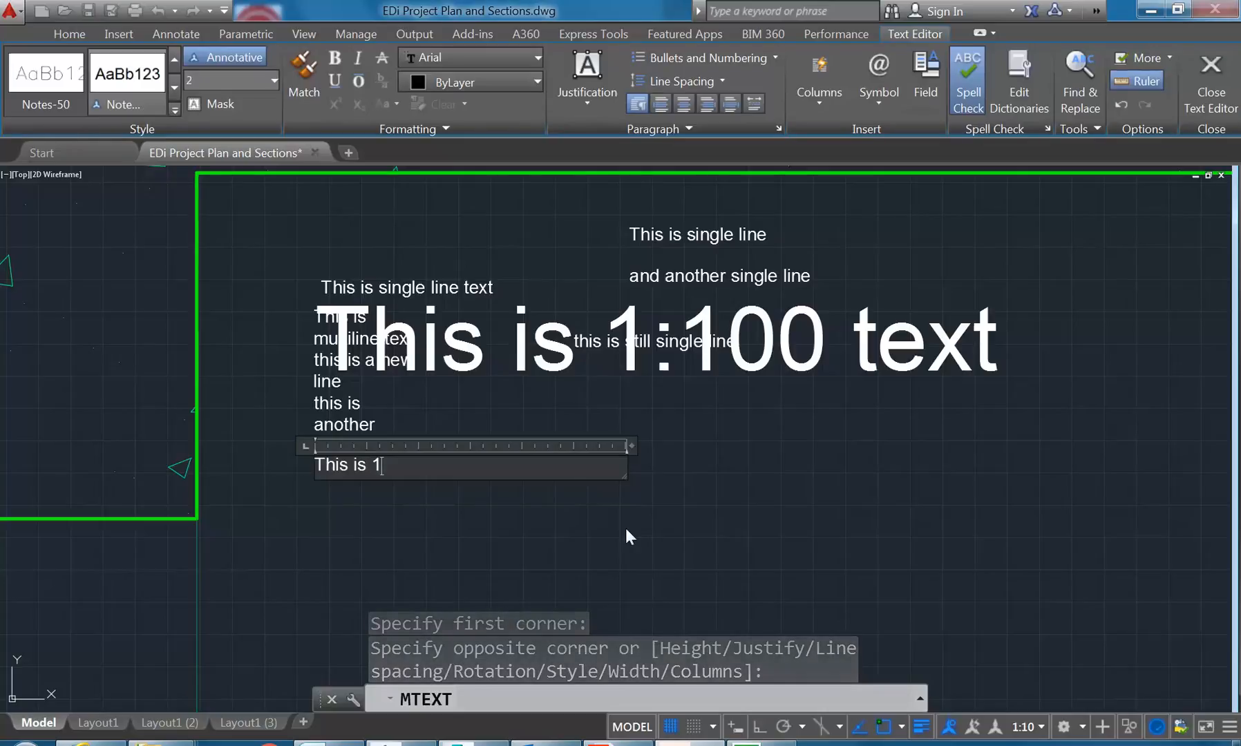
text(:10 text)
click(401, 525)
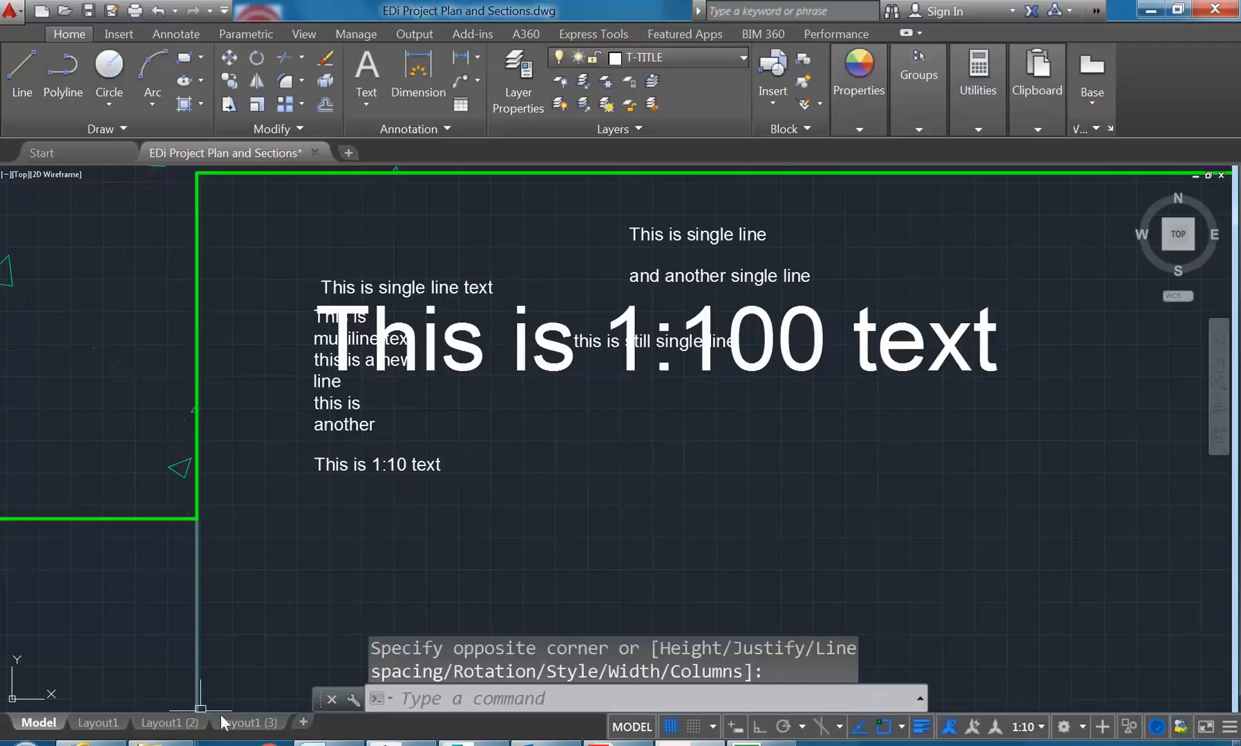
Step: Compare the new texts in the 1:50 and 1:10 viewports of Layout1 (3), and return to paper space
click(247, 723)
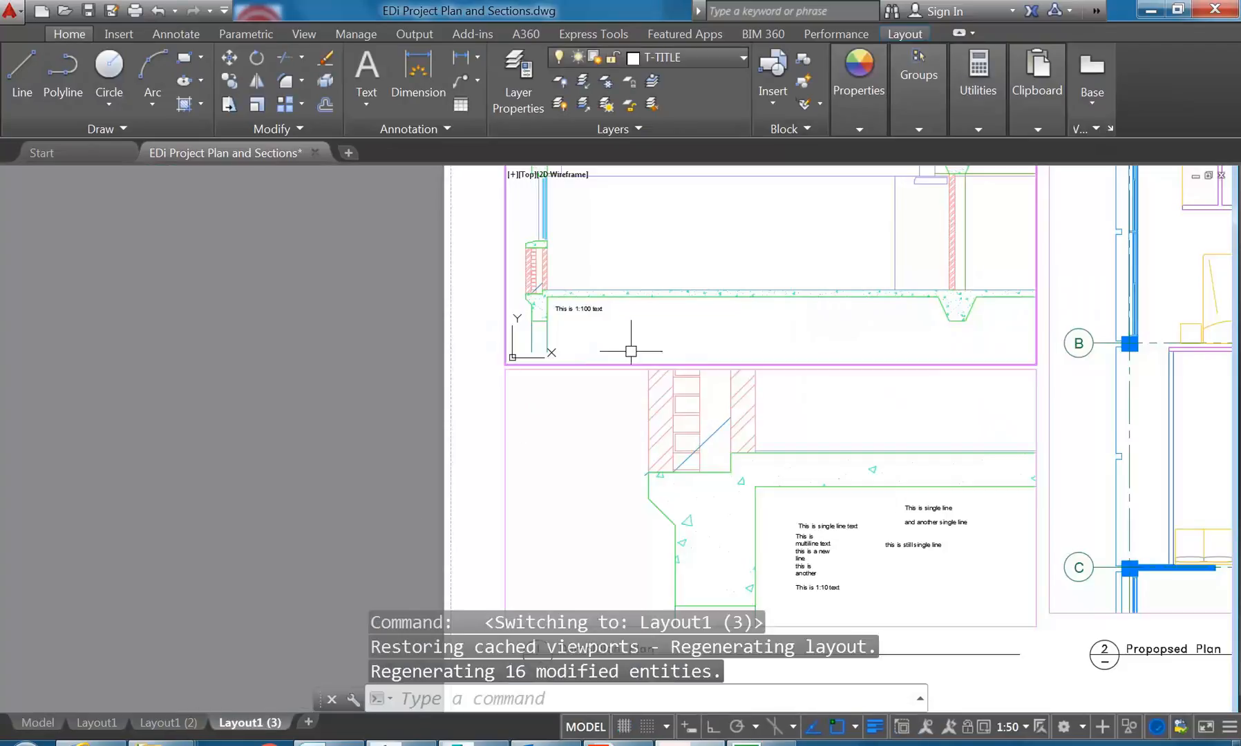
click(804, 588)
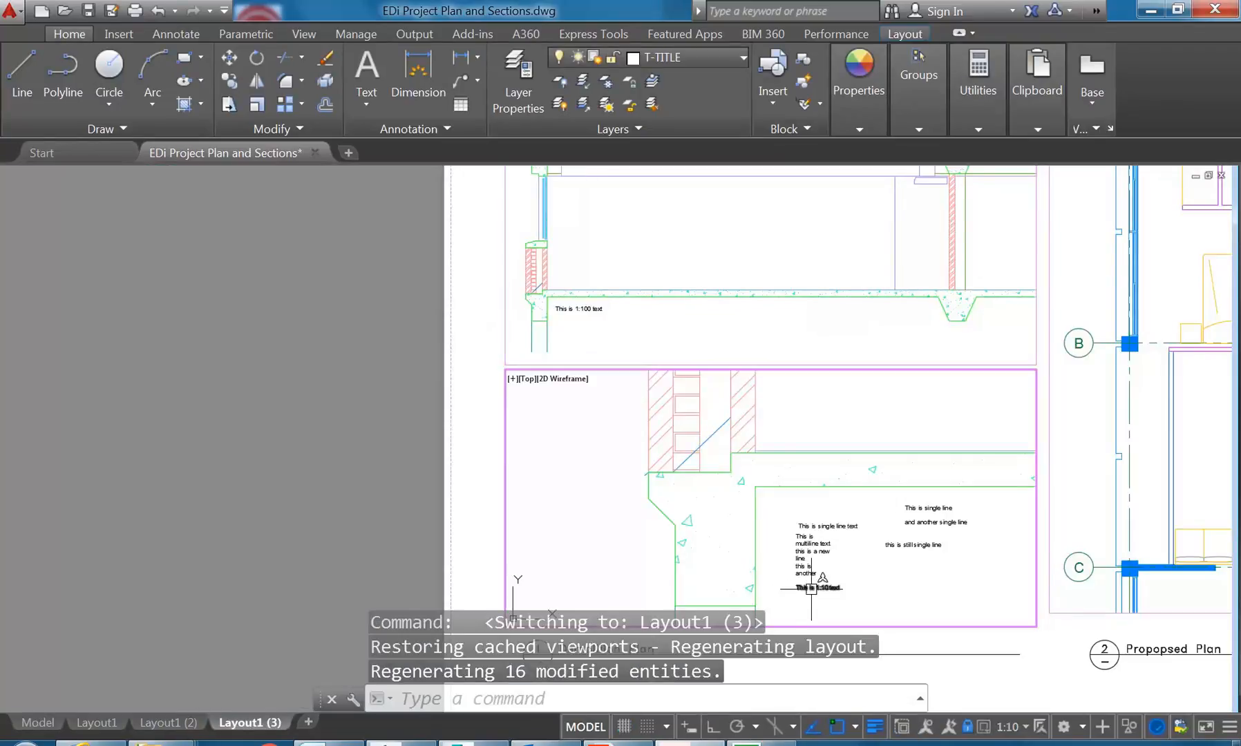
click(575, 334)
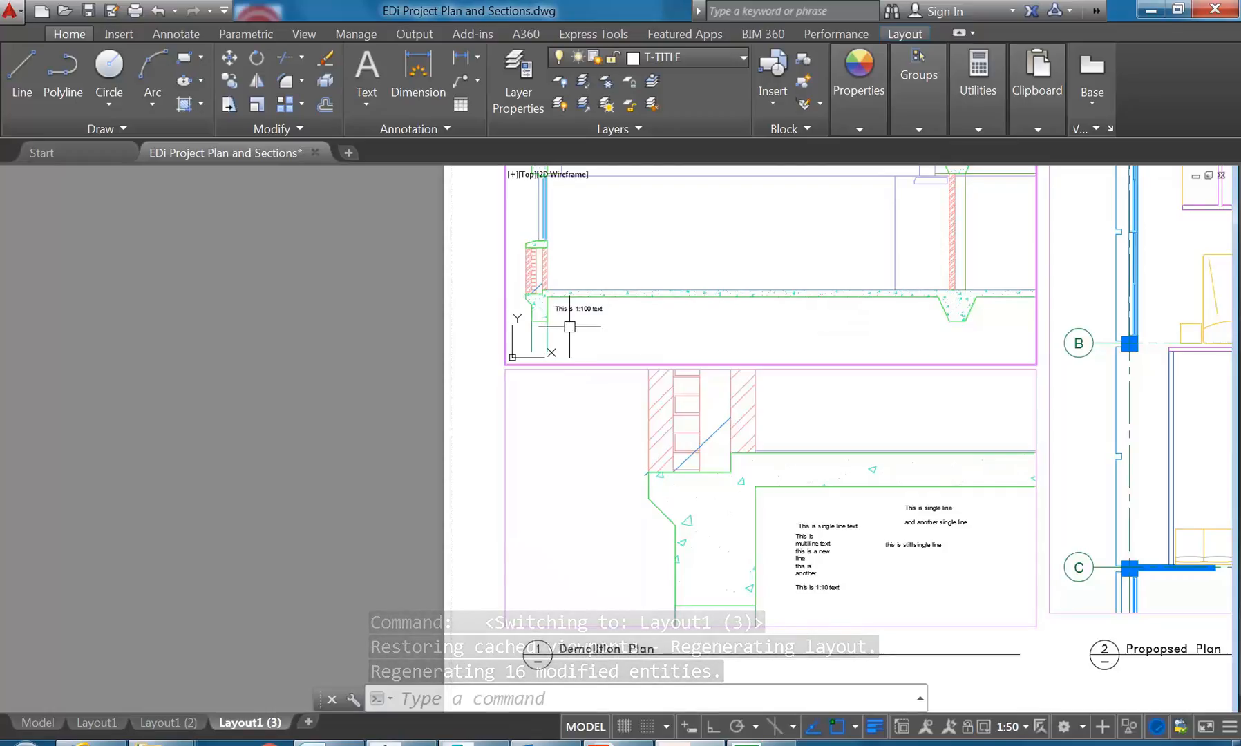
click(529, 459)
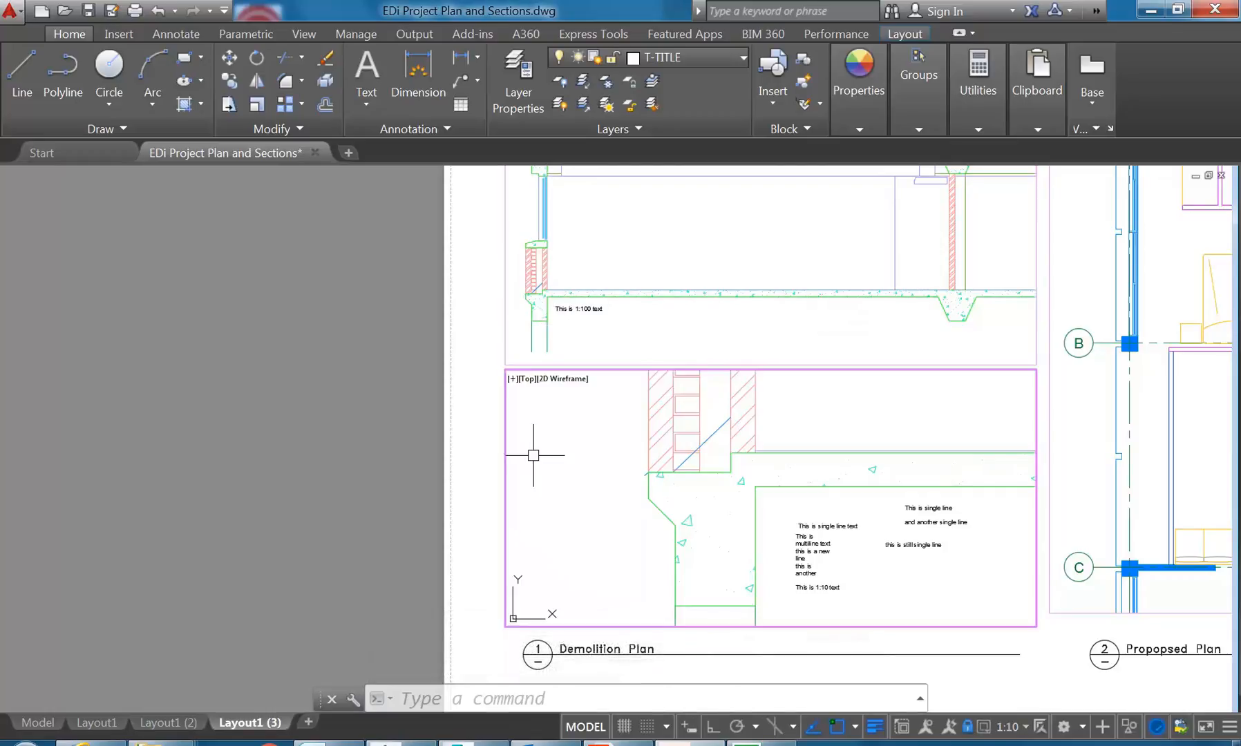
double_click(492, 391)
Step: Return to model space and inspect the annotative scale in the properties of "This is 1:10 text"
click(58, 723)
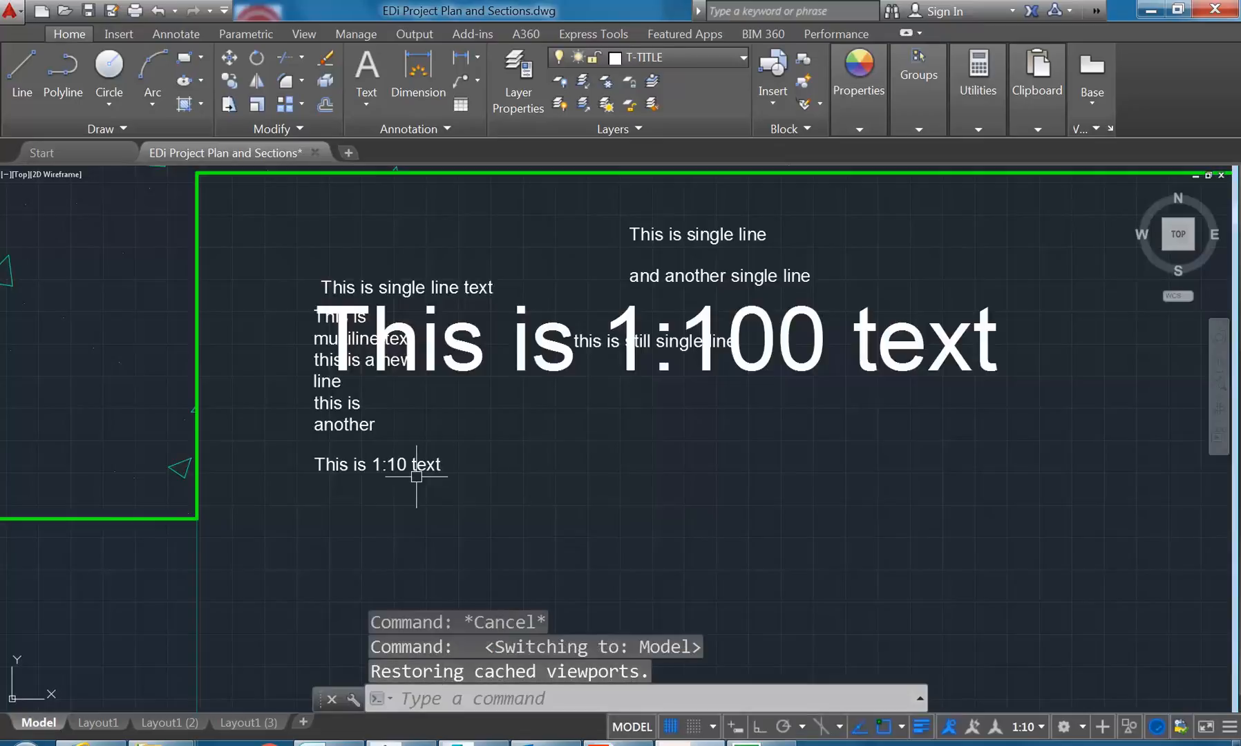
click(386, 469)
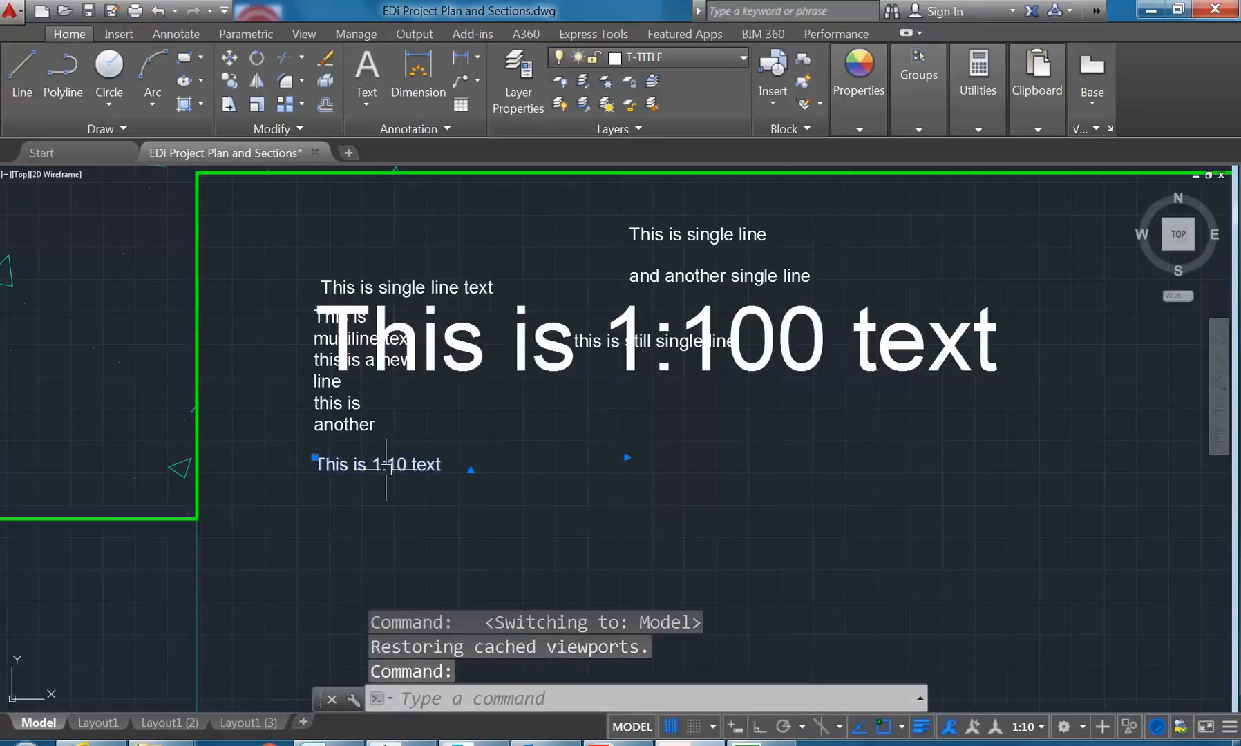
right_click(387, 469)
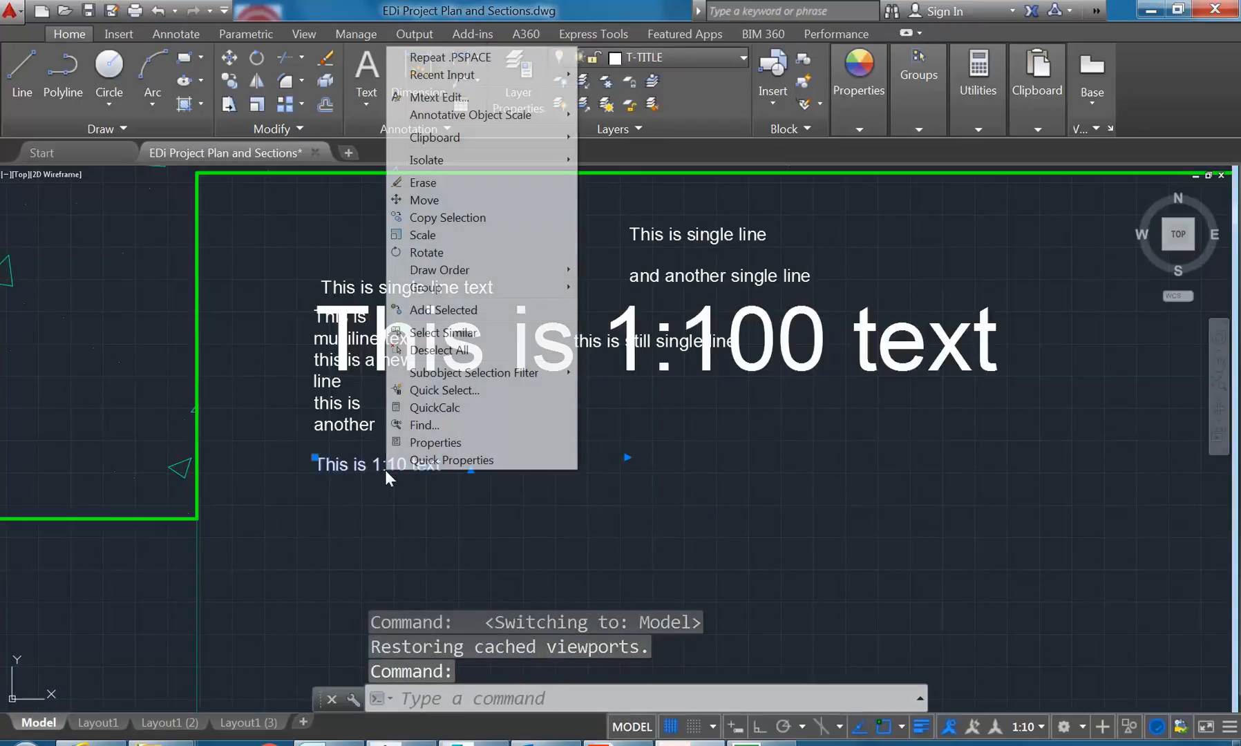
click(410, 443)
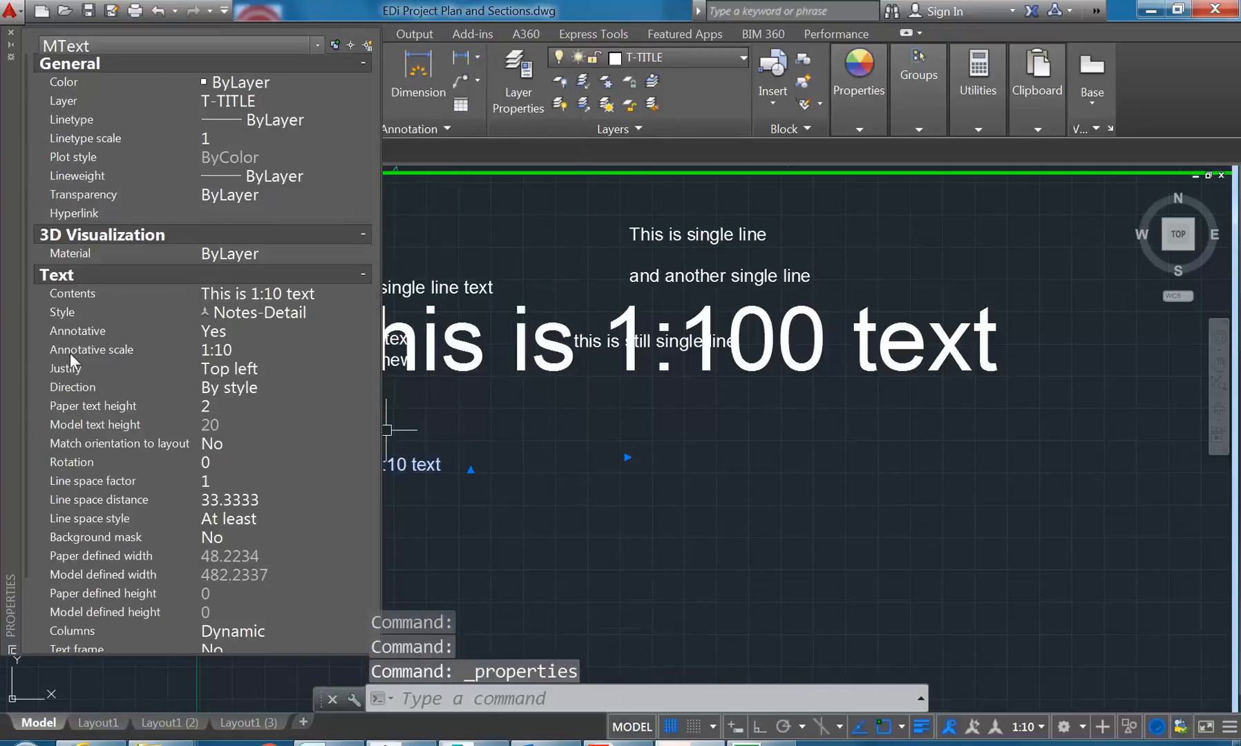
Step: Add the 1:50 annotation scale to the object scale list of "This is 1:10 text"
click(259, 350)
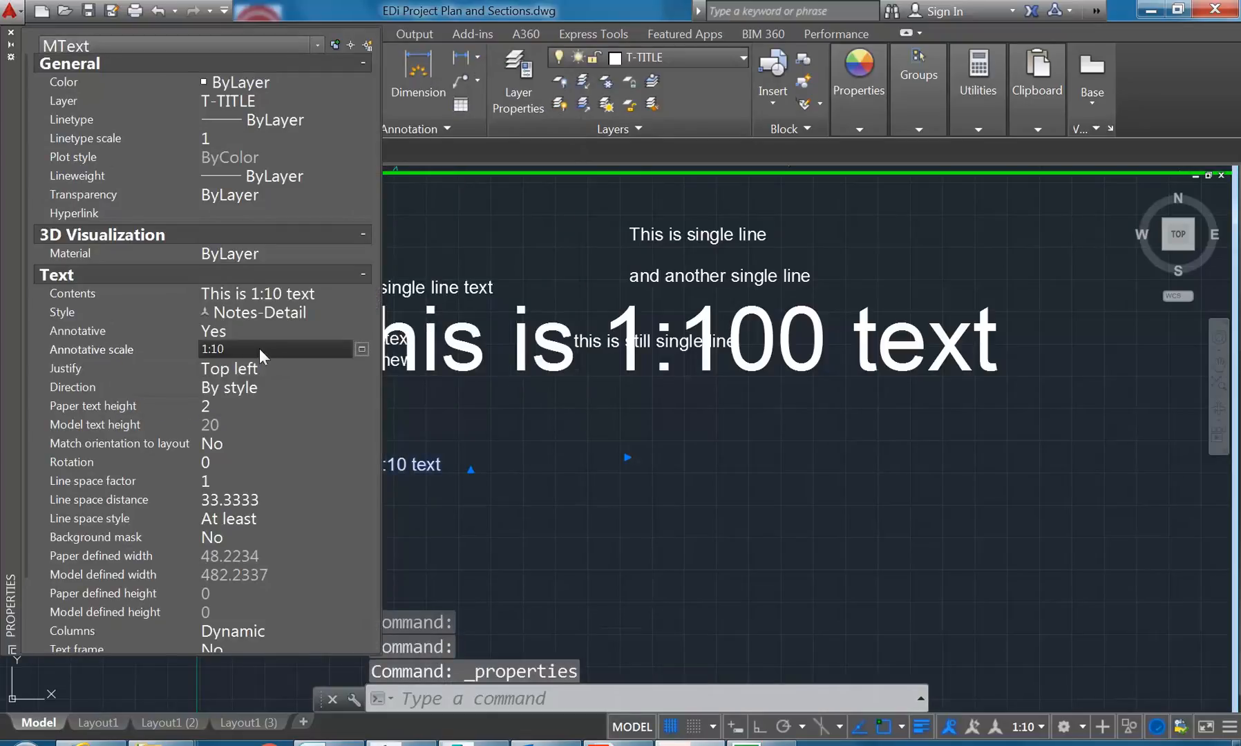
click(361, 349)
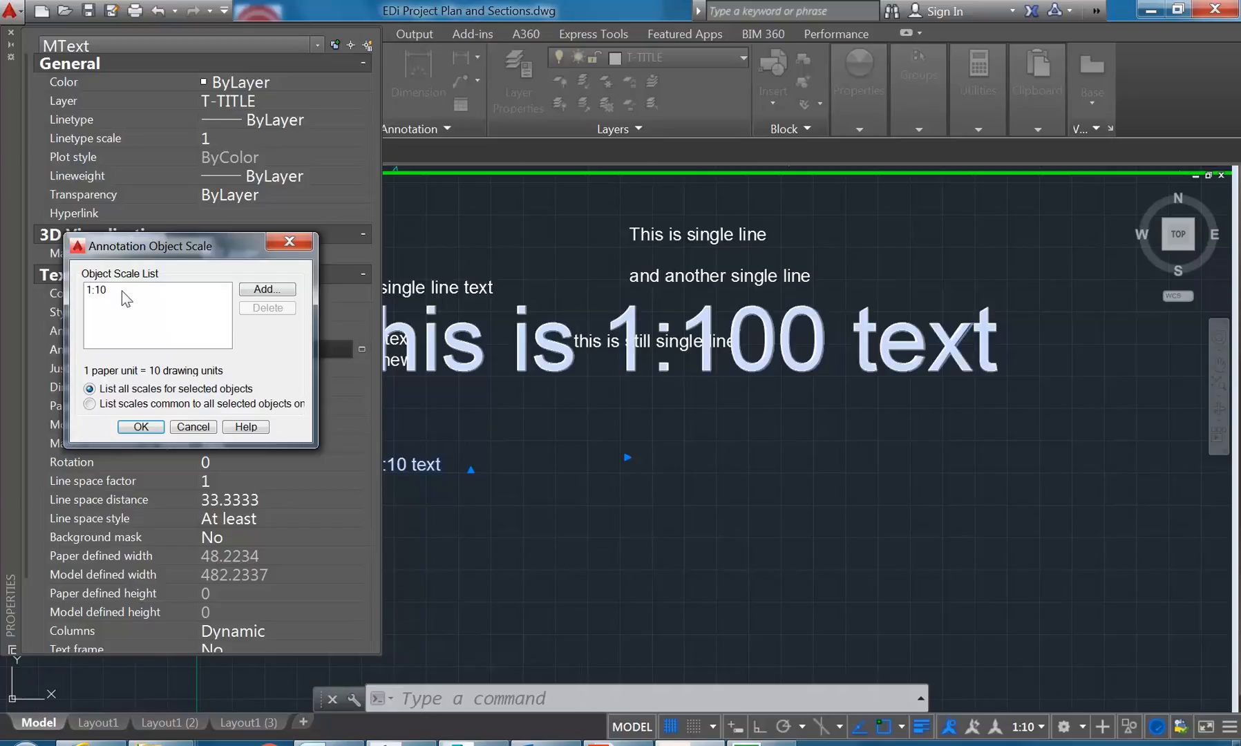
click(267, 290)
scroll(263, 325, down, 2)
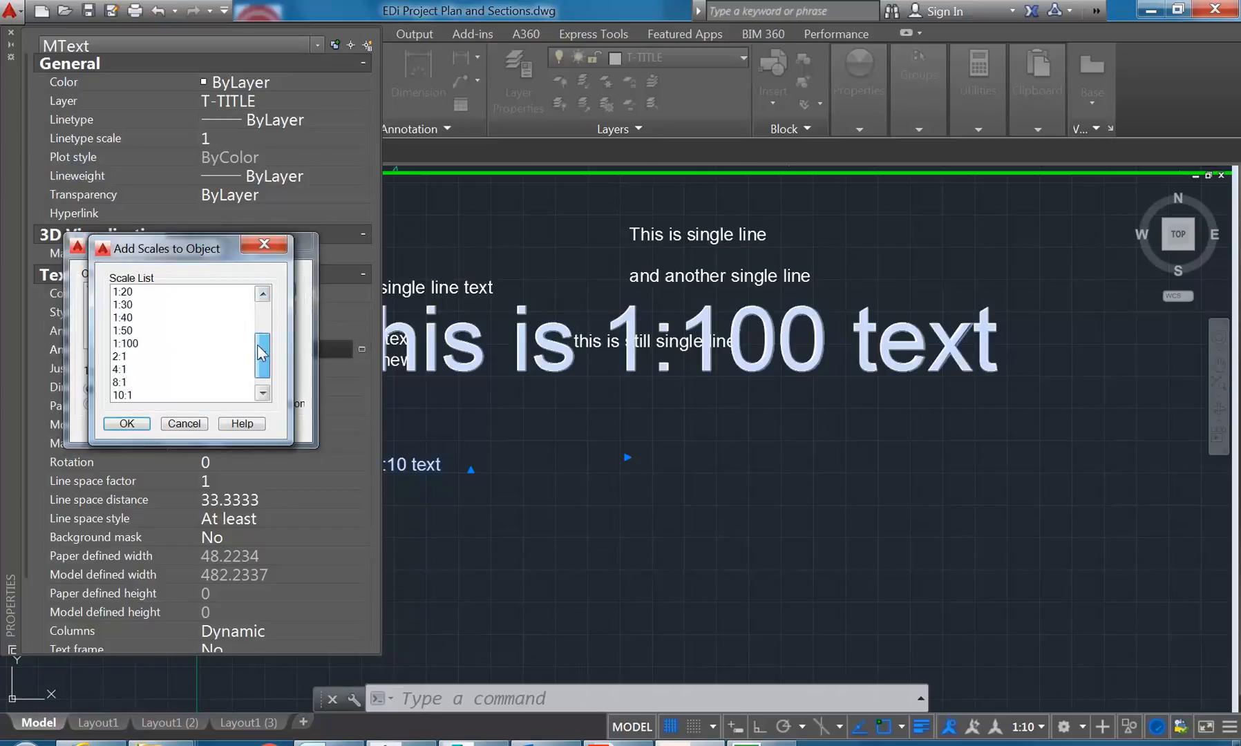
click(135, 331)
click(126, 423)
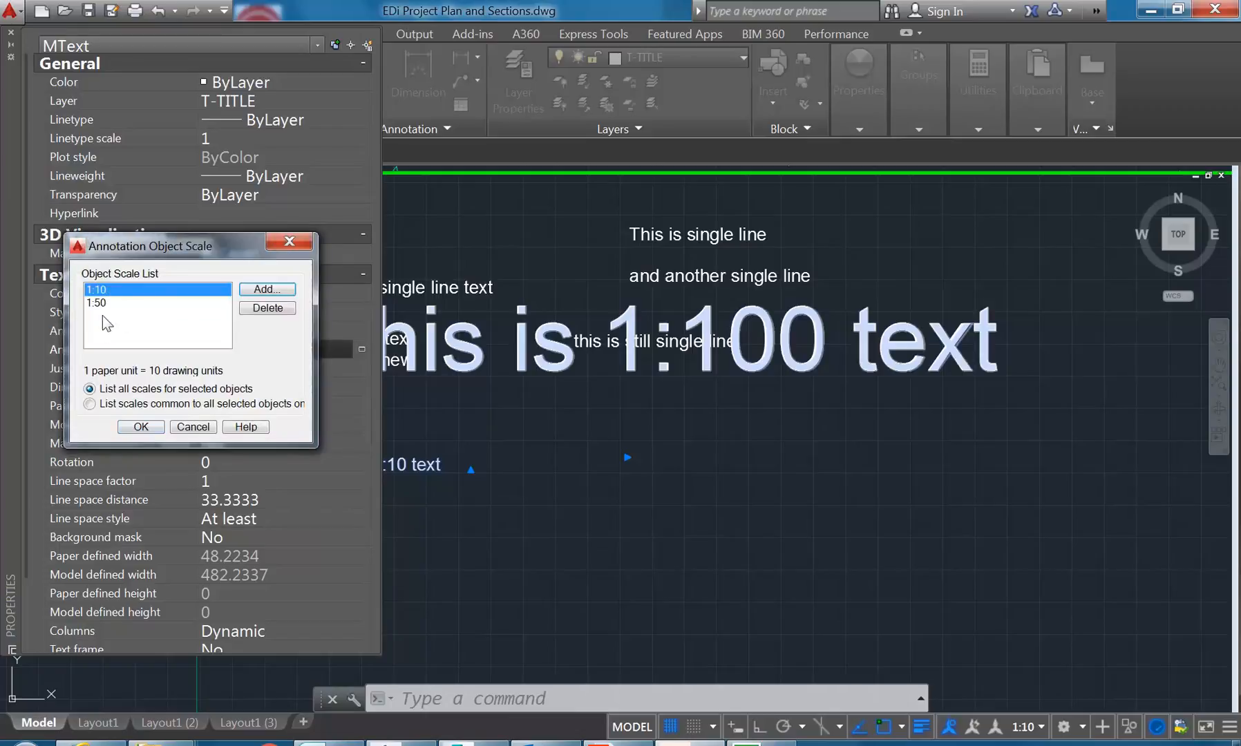
click(134, 429)
Step: Select "This is 1:10 text" in model space and compare the sizes of its annotation scale representations
scroll(689, 480, down, 2)
scroll(688, 481, up, 6)
click(687, 540)
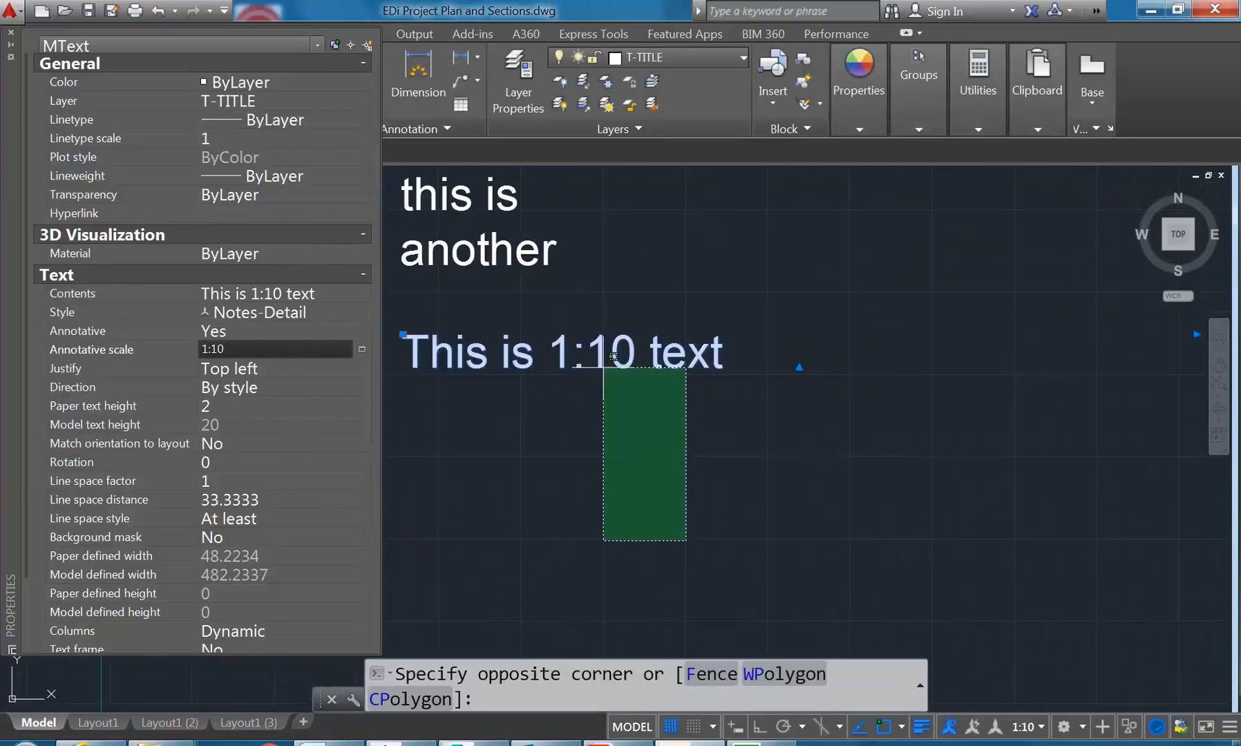
click(613, 426)
scroll(703, 457, down, 2)
key(Escape)
key(Escape)
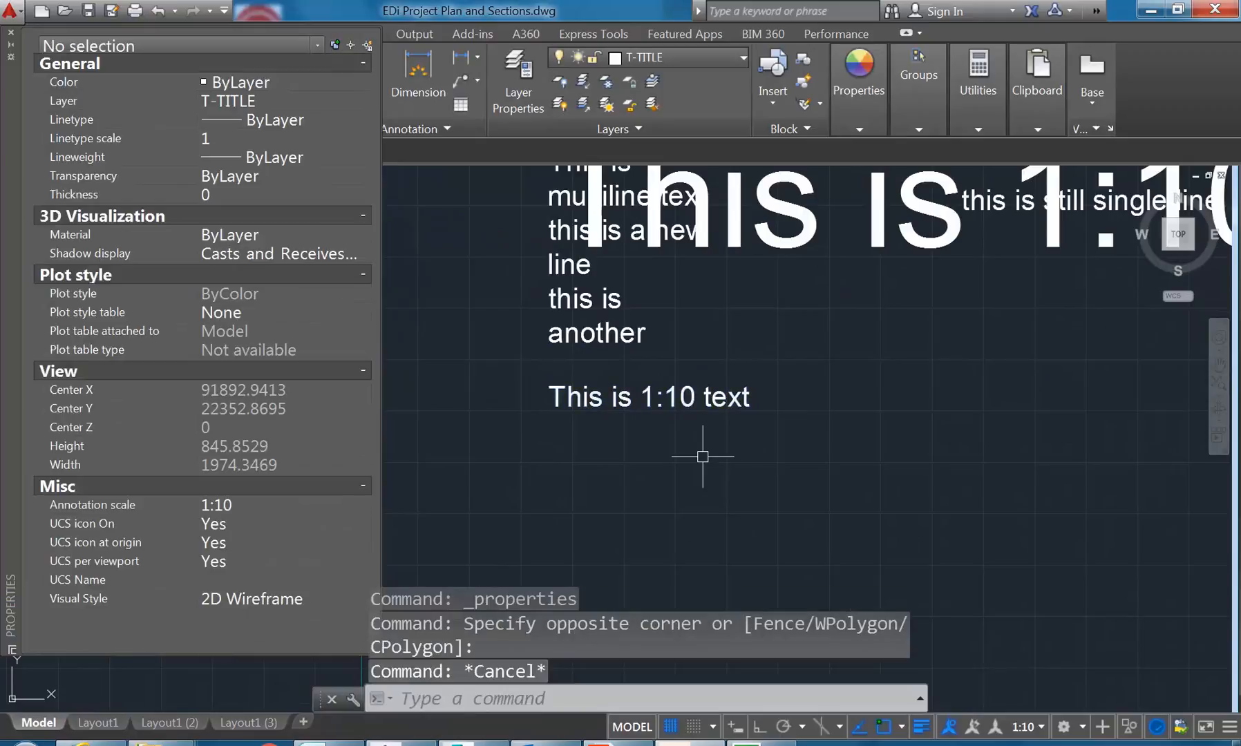
click(657, 396)
scroll(662, 433, down, 3)
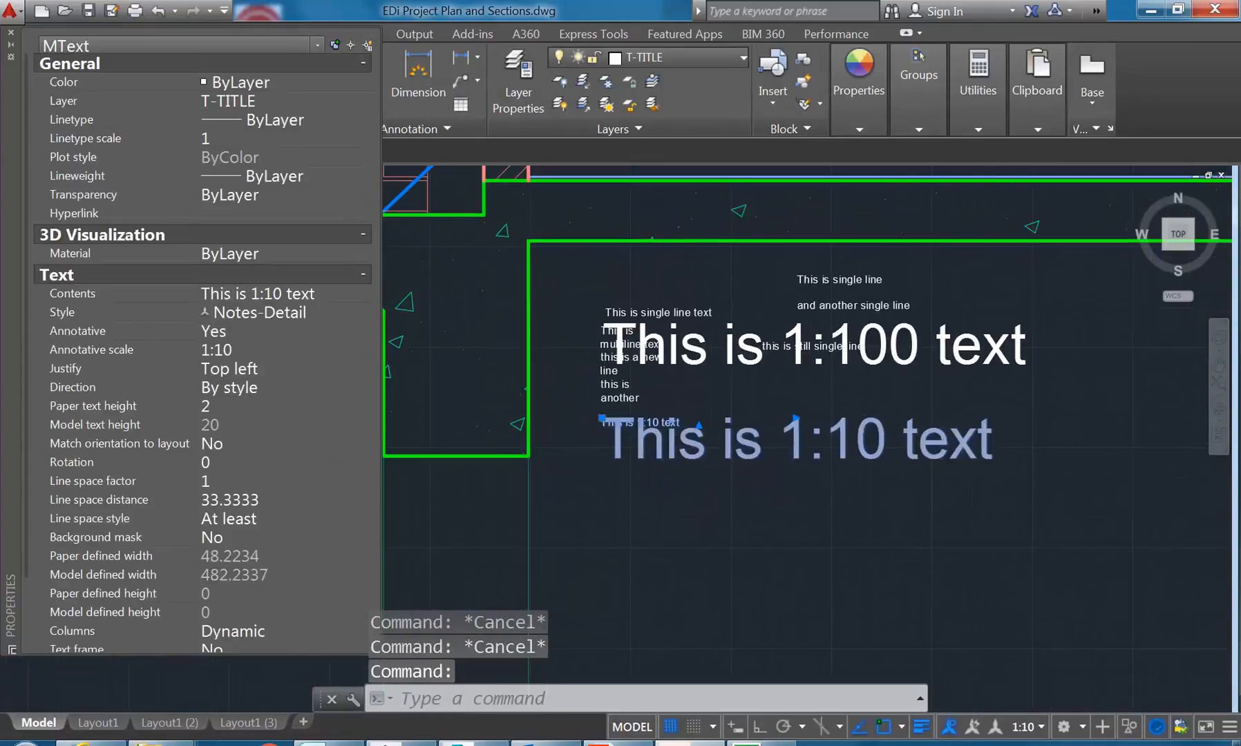
scroll(662, 433, up, 4)
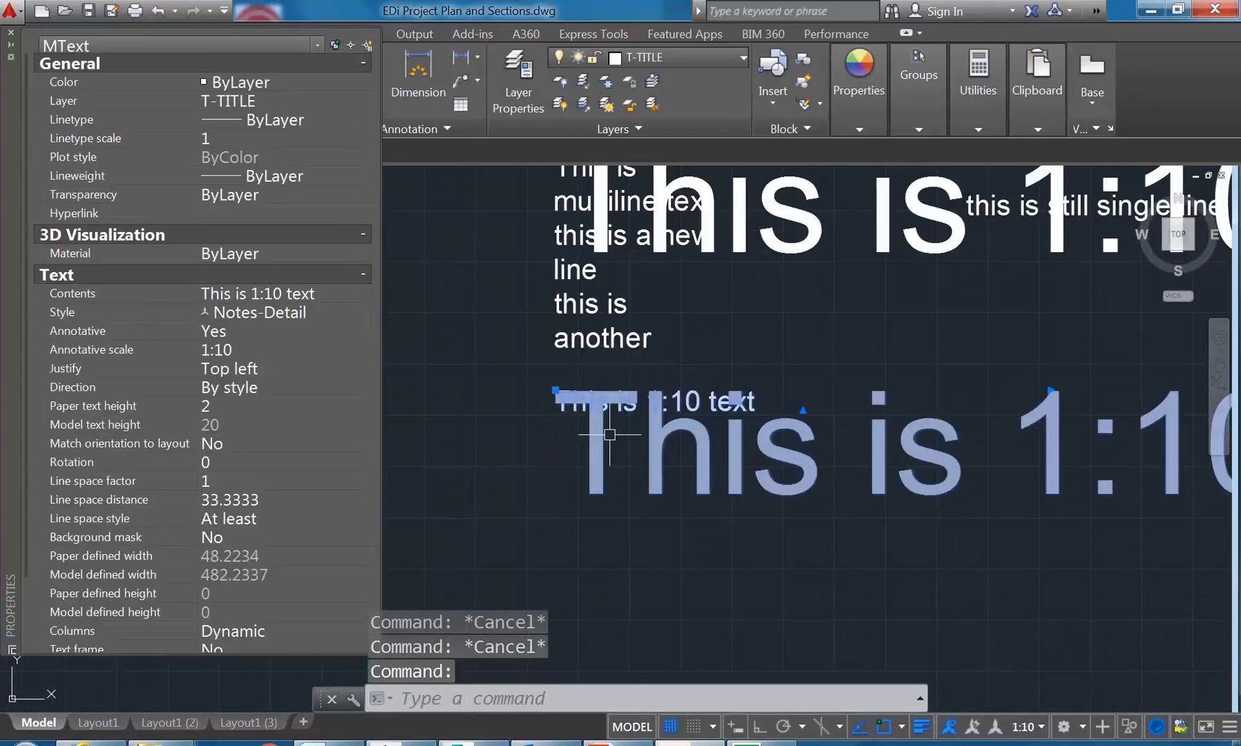
key(Escape)
key(Escape)
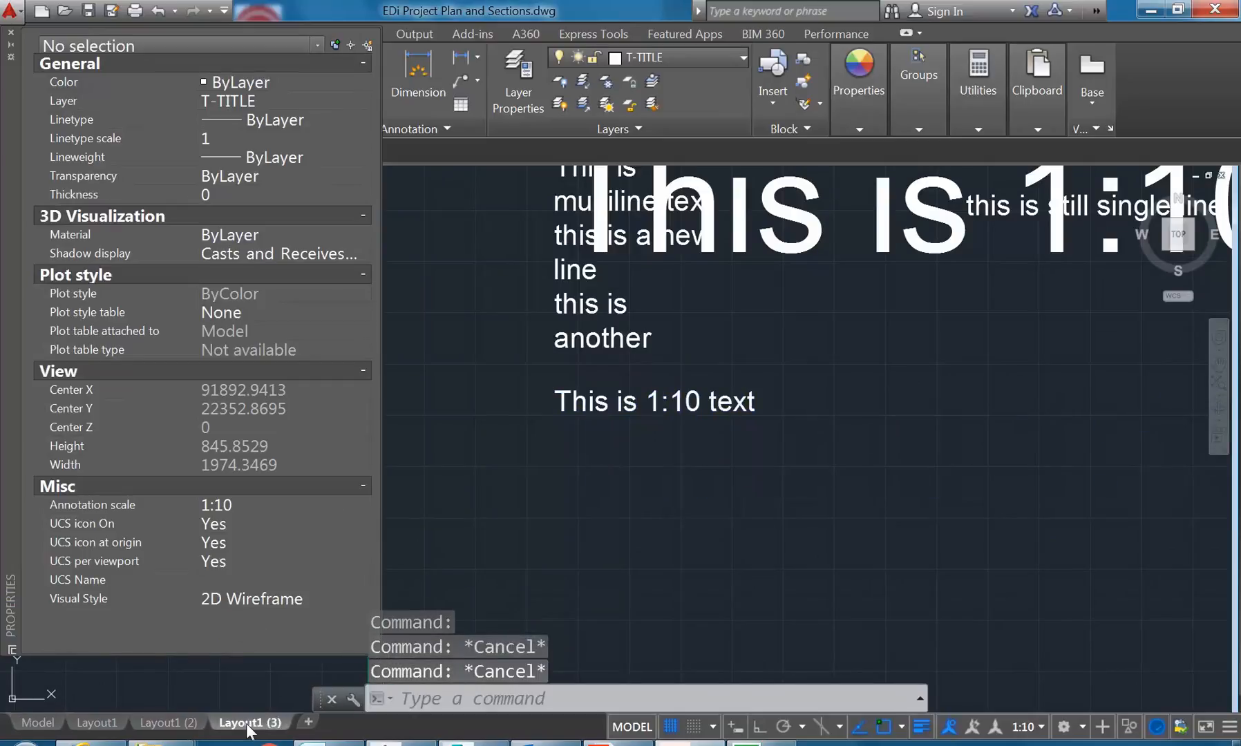
Step: Compare "This is 1:10 text" in the 1:50 and 1:10 viewports of Layout1 (3)
click(247, 723)
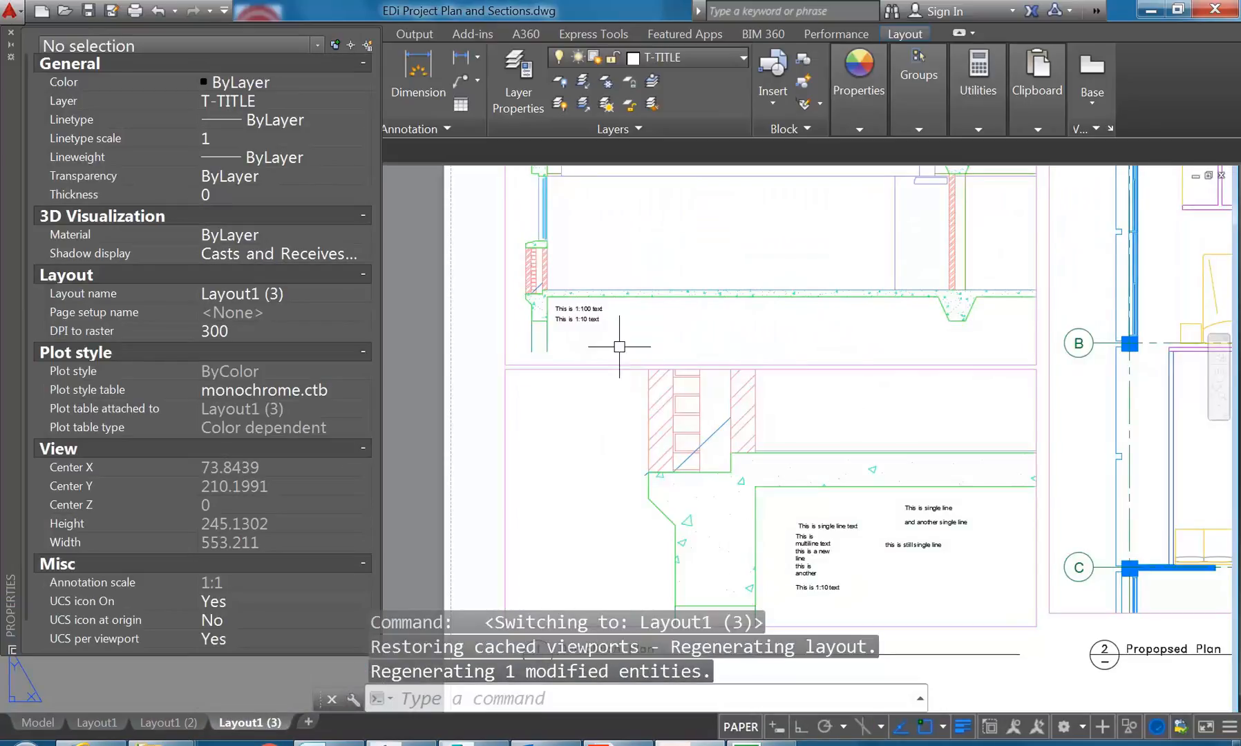
click(580, 318)
key(Escape)
key(Escape)
click(817, 588)
key(Escape)
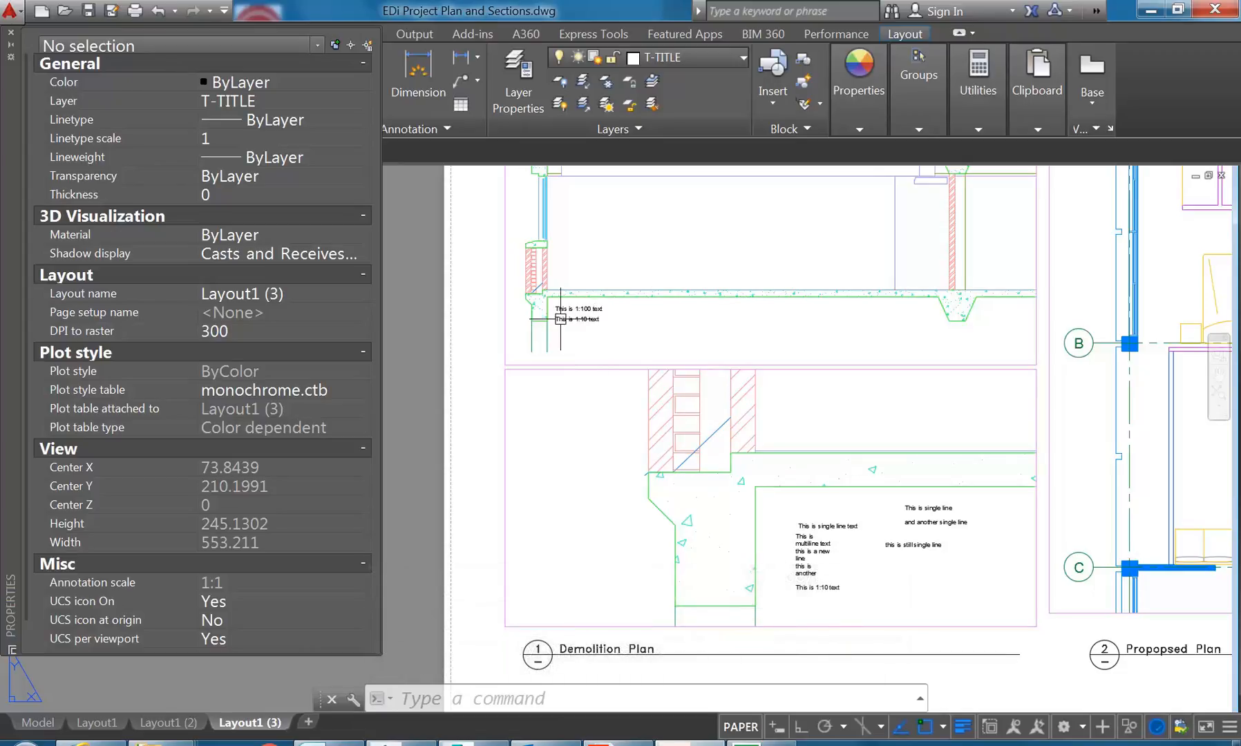
Step: Return to model space and change the wording of "This is 1:10 text" to "This is 1:50 text"
click(38, 723)
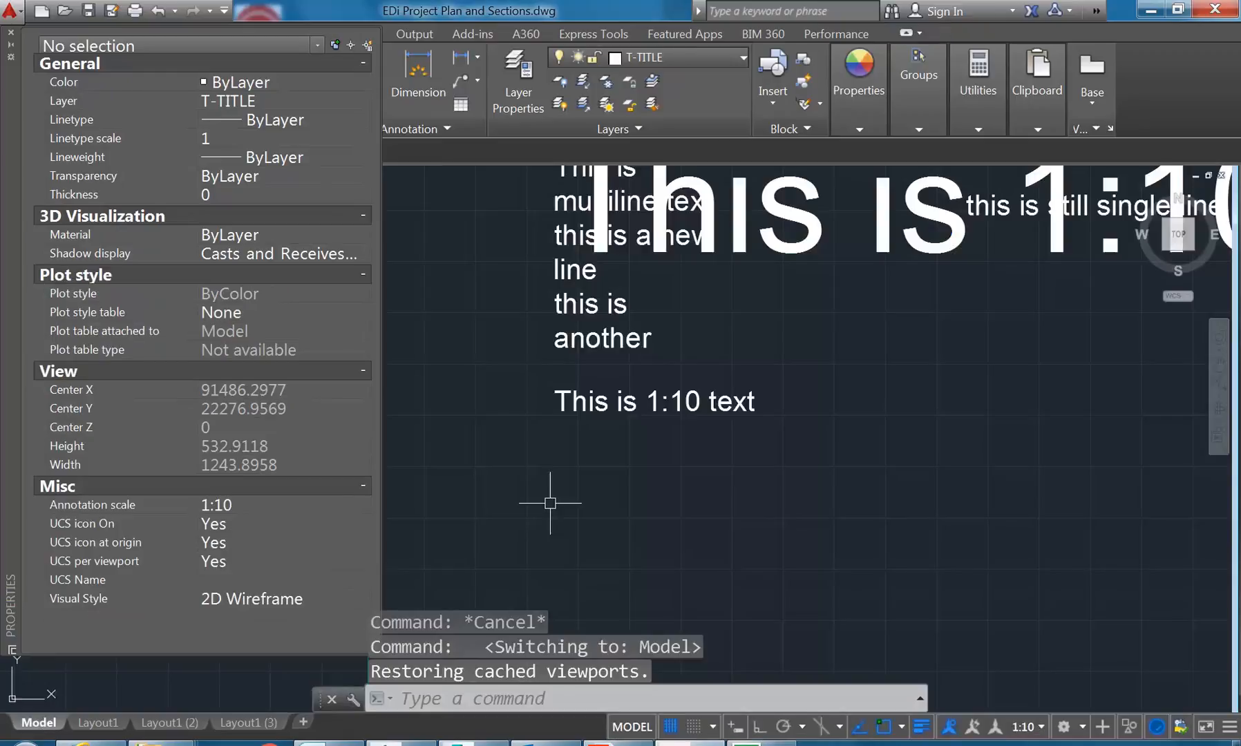
click(652, 406)
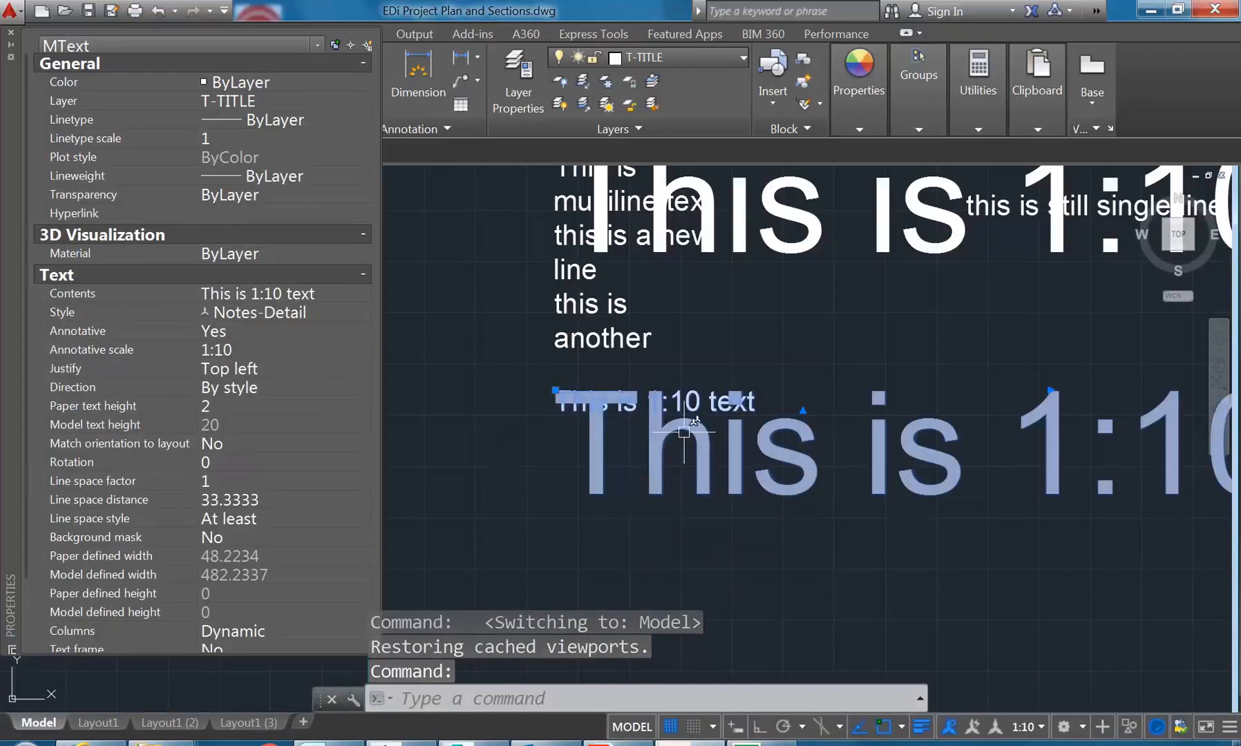
key(Escape)
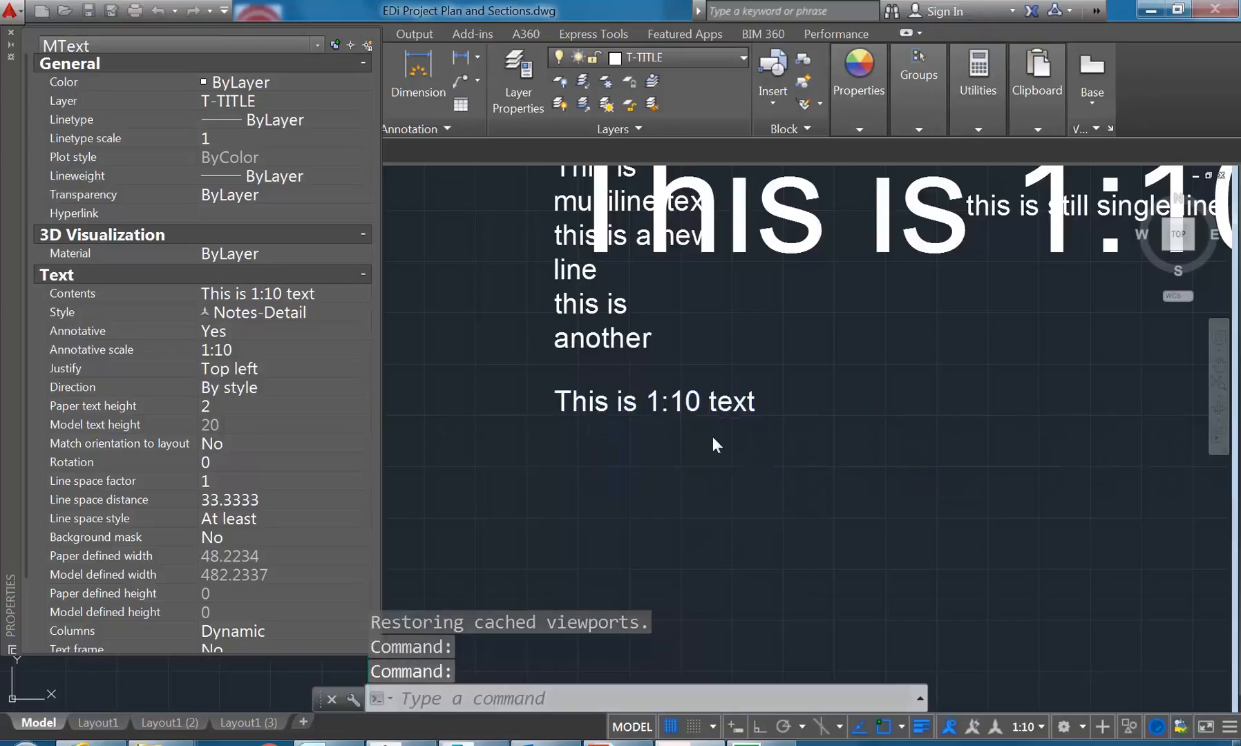
double_click(705, 404)
drag(704, 449, 719, 449)
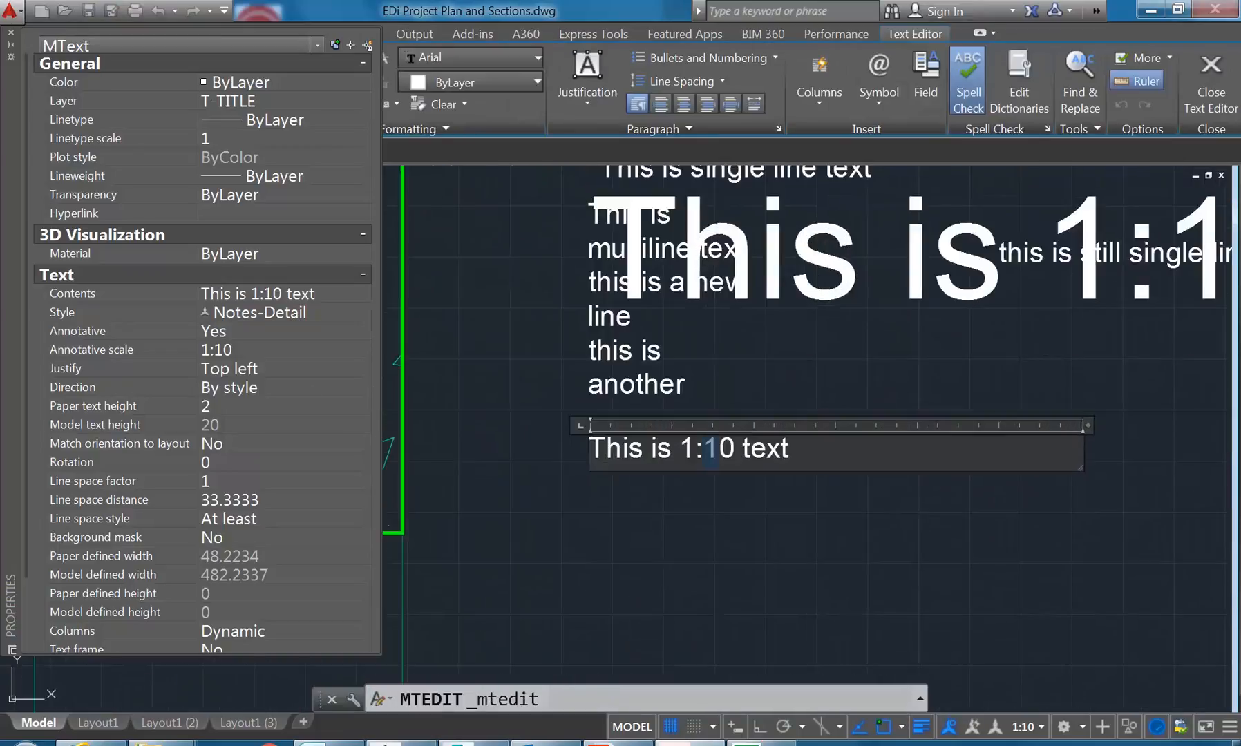
text(5)
click(727, 527)
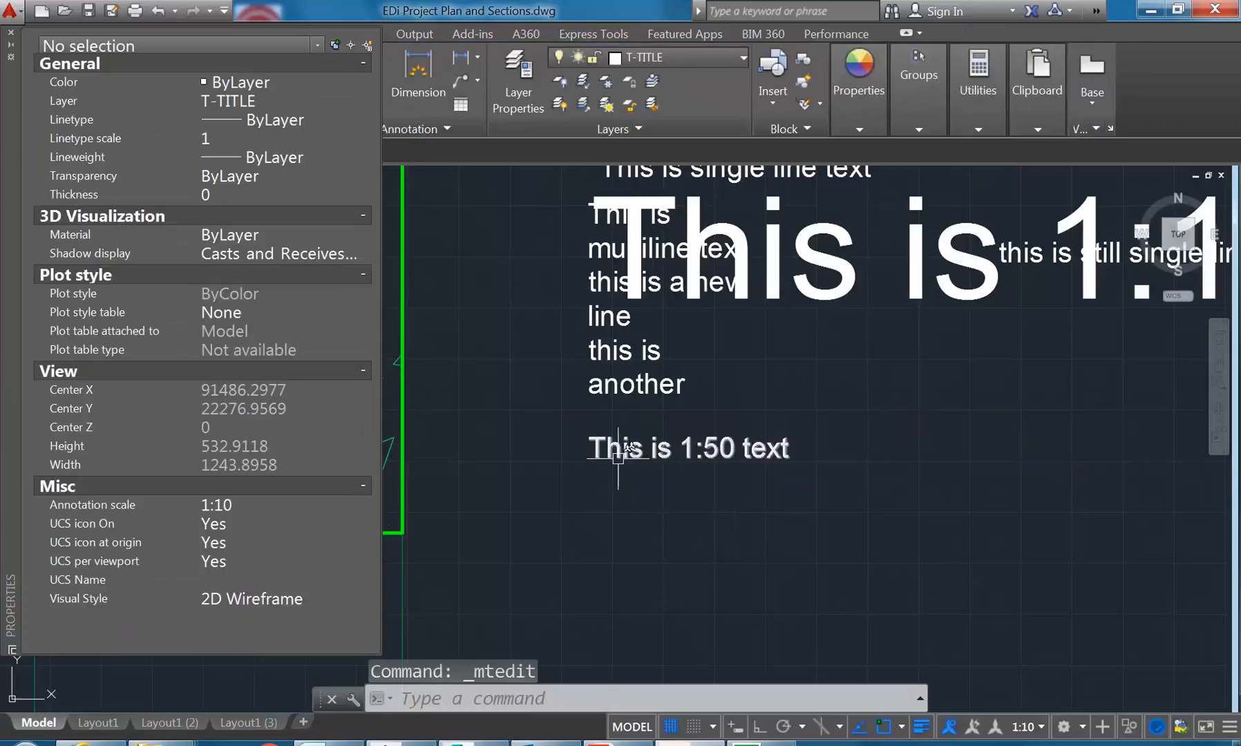
Step: Remove the 1:10 annotation scale from "This is 1:50 text", keeping only 1:50 in its object scale list
click(624, 454)
click(258, 349)
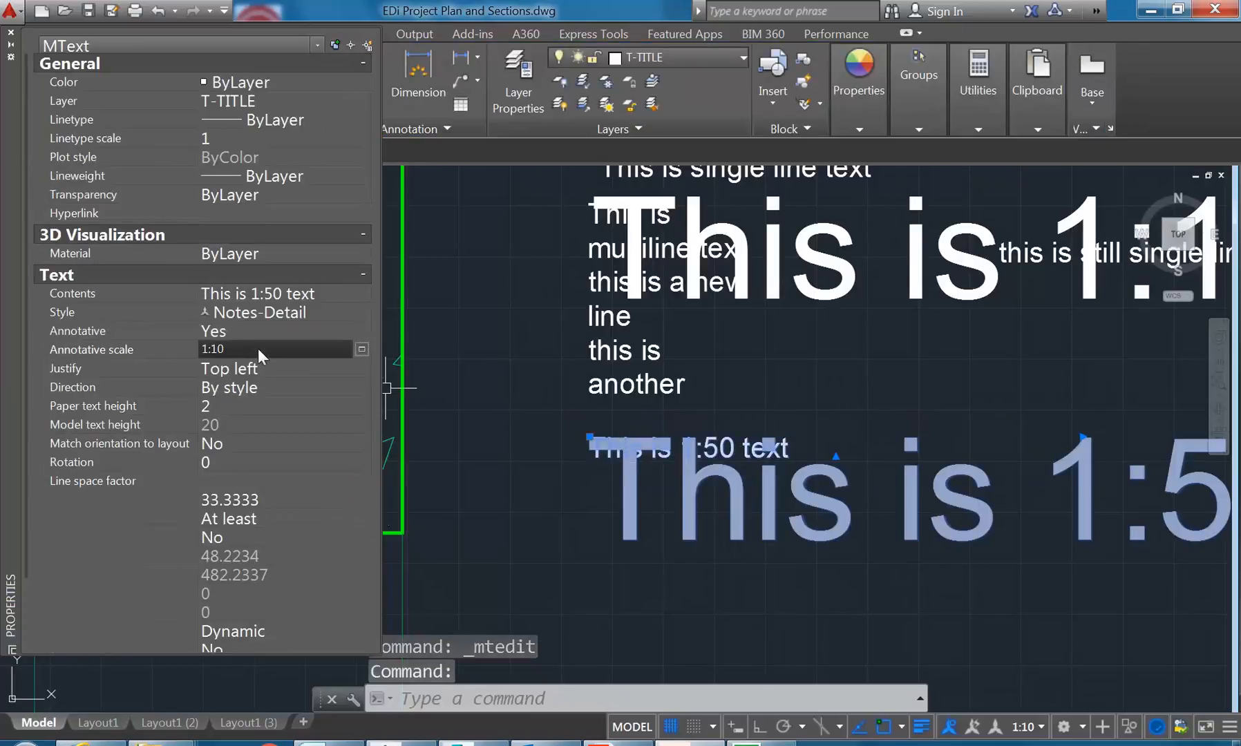
click(361, 351)
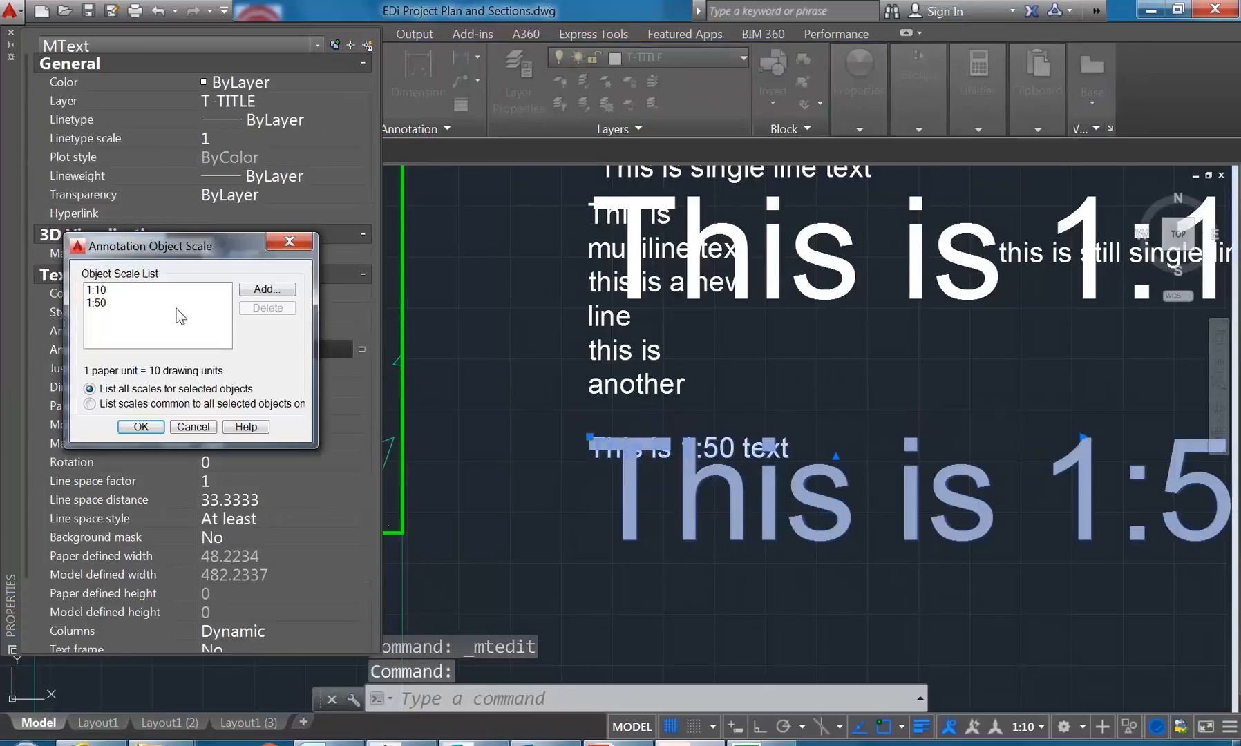
click(117, 290)
click(260, 308)
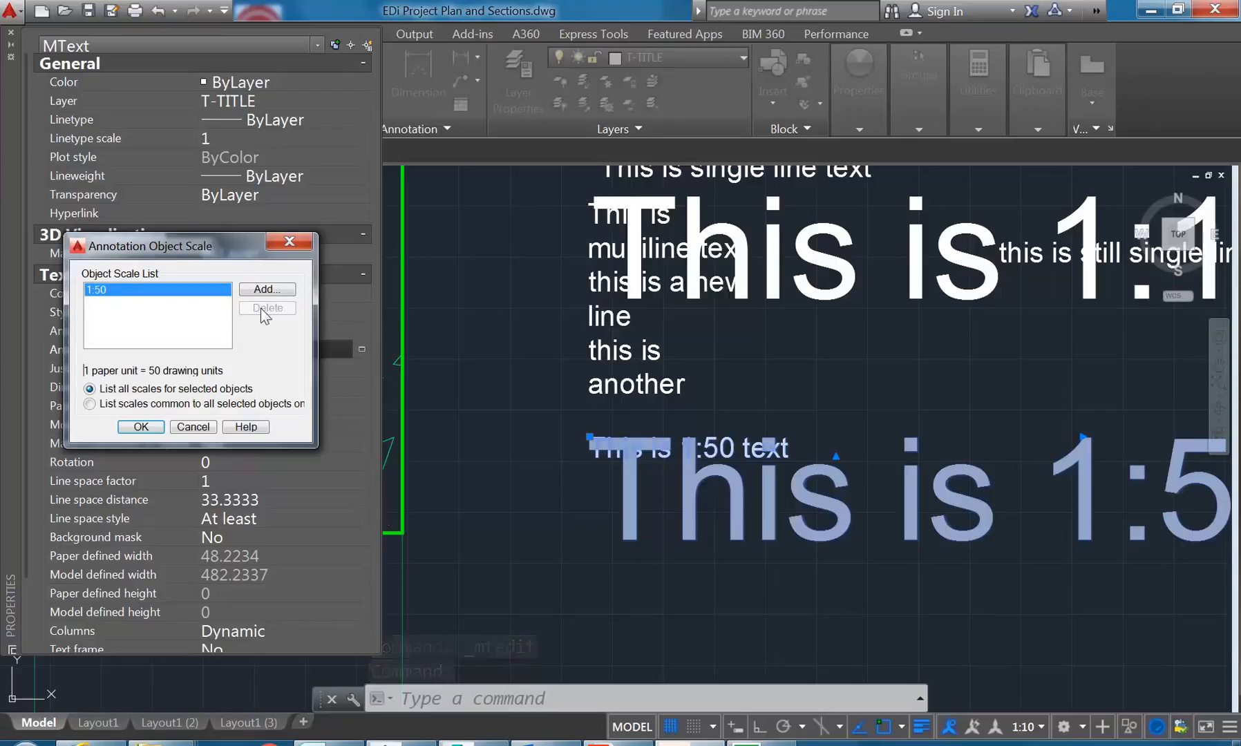
click(141, 428)
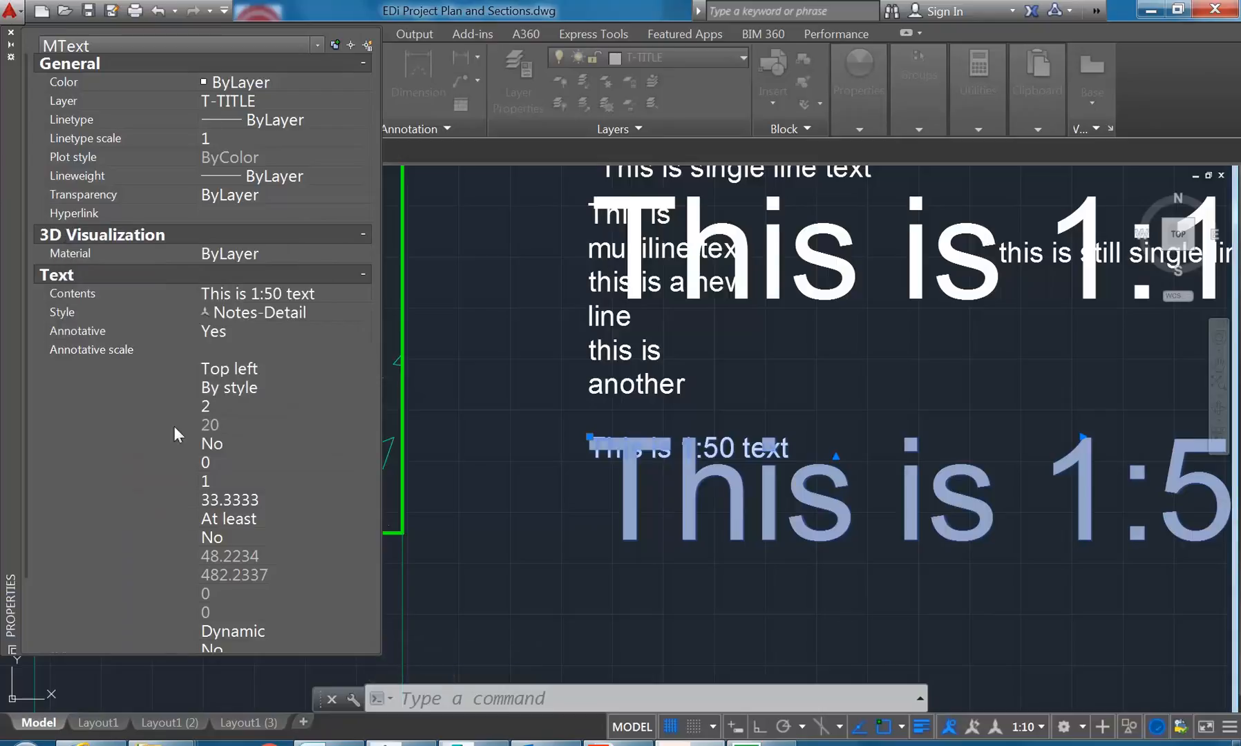
Step: Check where "This is 1:50 text" shows in the viewports of Layout1 (3), and close the Properties palette
click(248, 723)
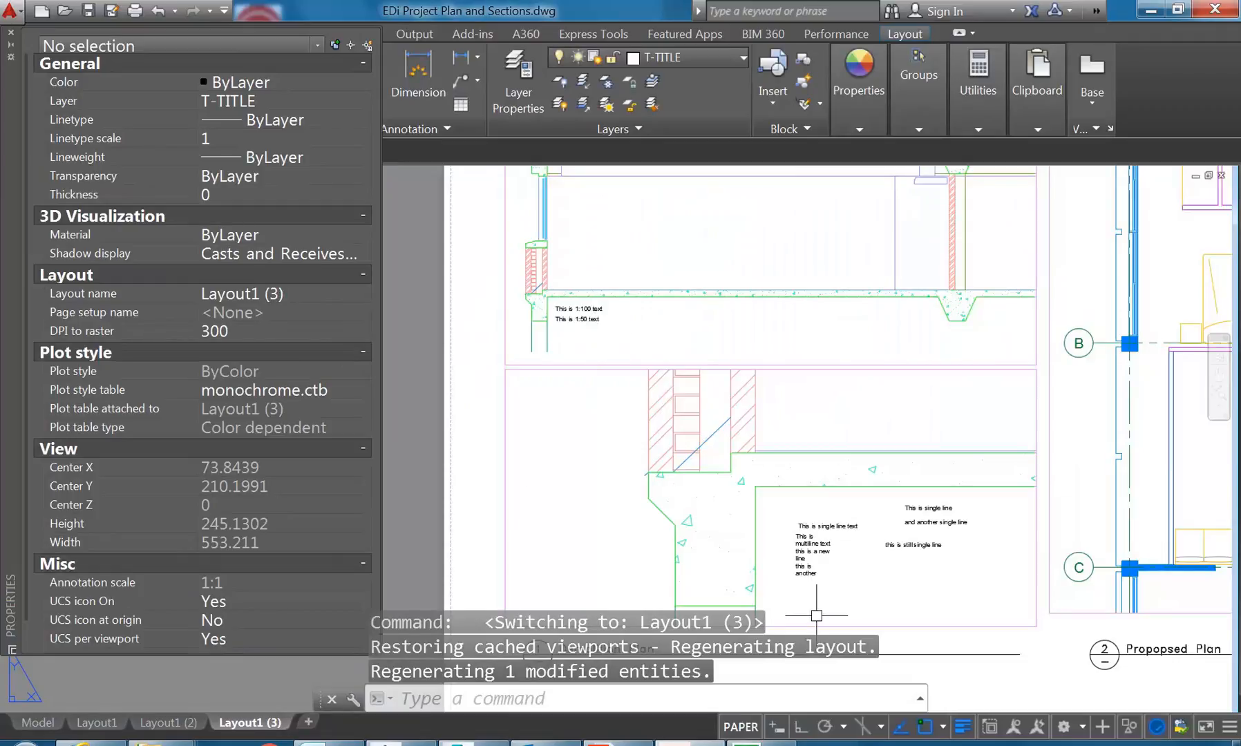
scroll(626, 318, down, 2)
middle_drag(608, 396, 585, 392)
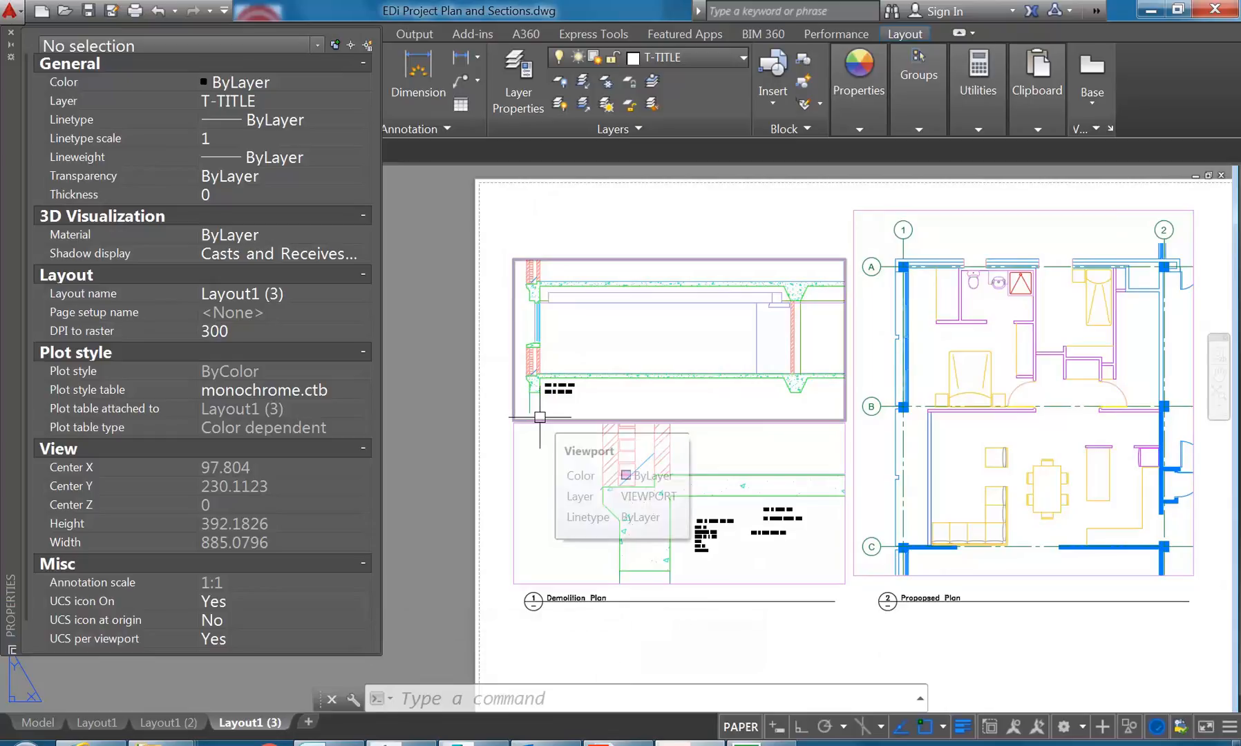
click(11, 33)
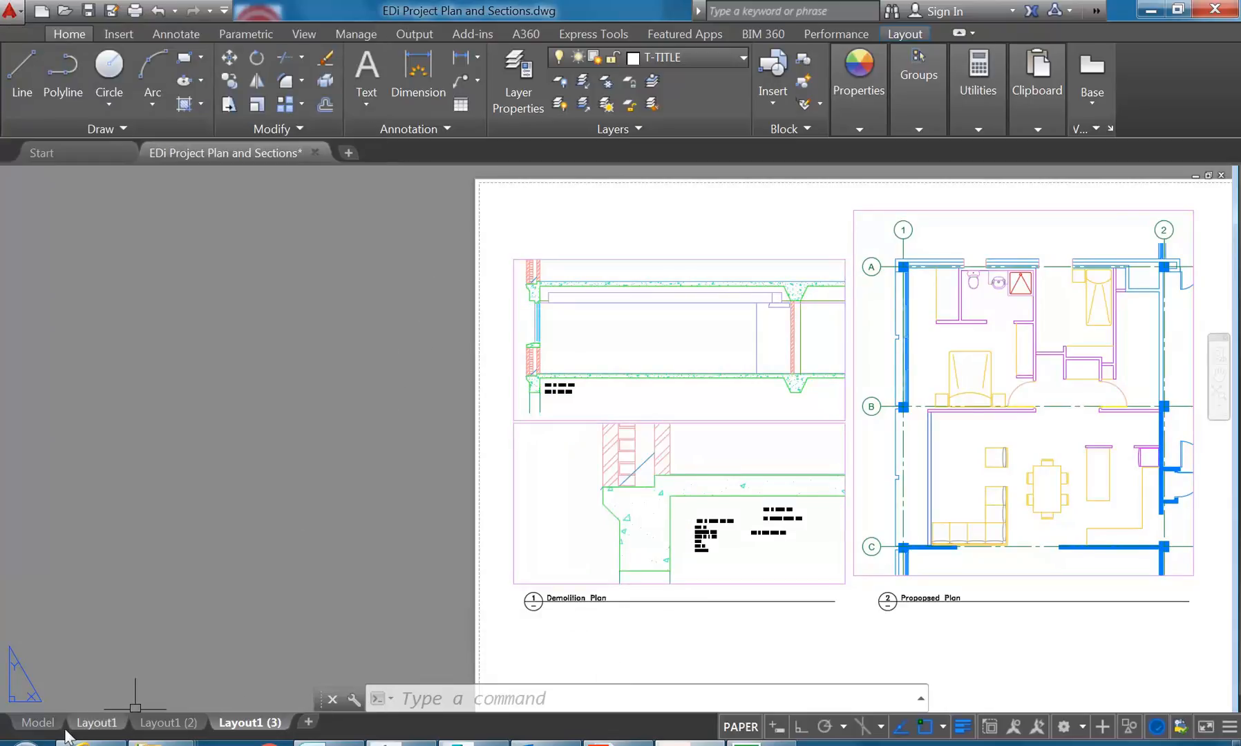
Step: Return to model space around the foundation detail and open the Dimension Style Manager
click(31, 725)
scroll(430, 421, down, 4)
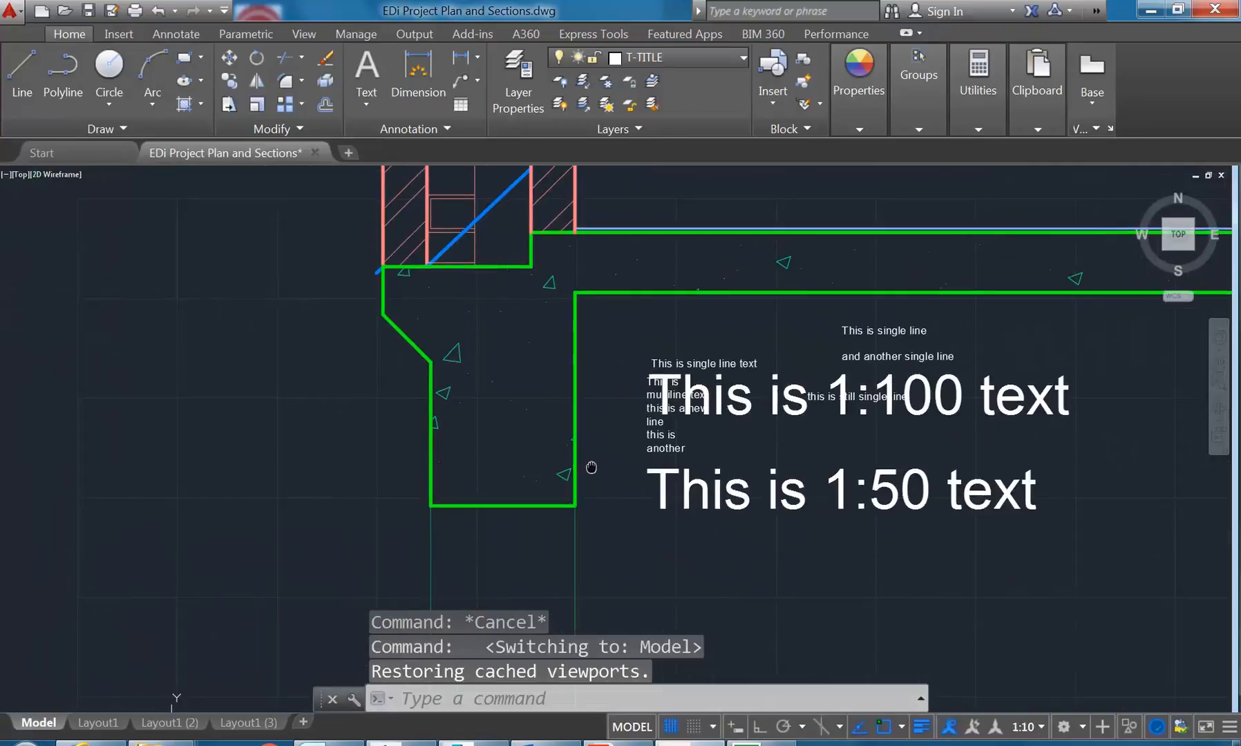
scroll(454, 394, down, 3)
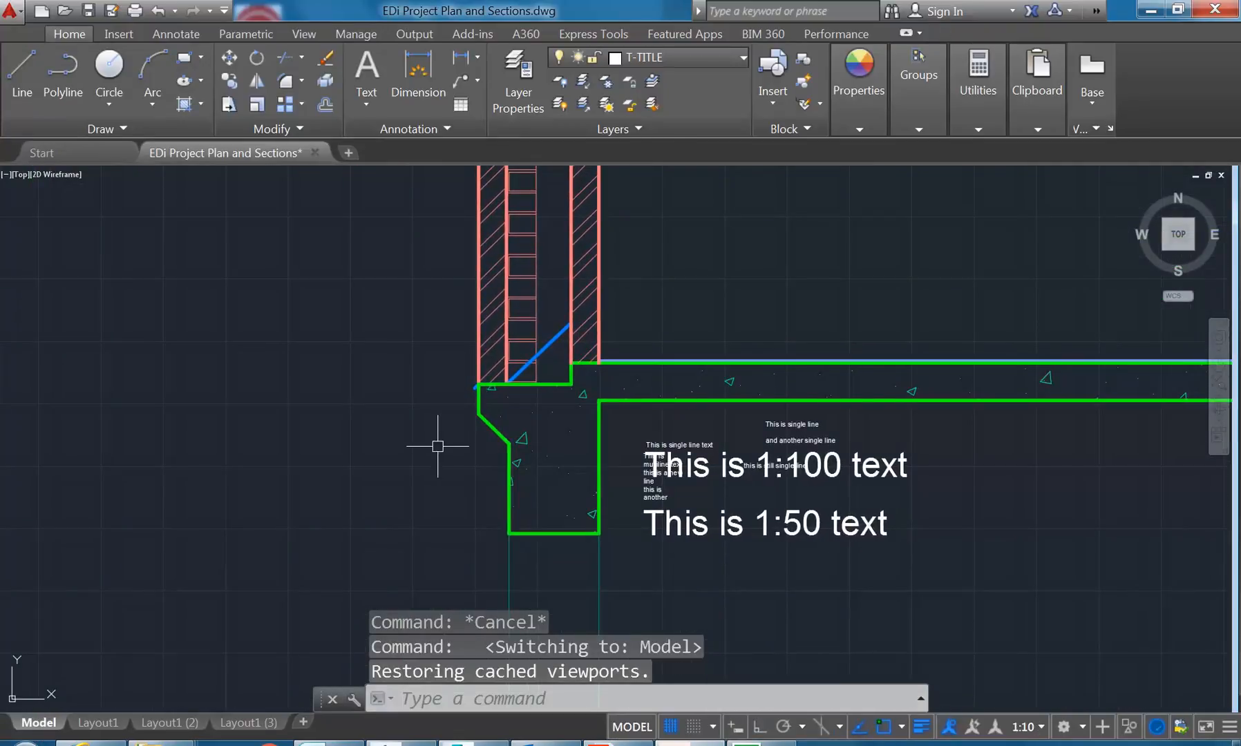
click(394, 128)
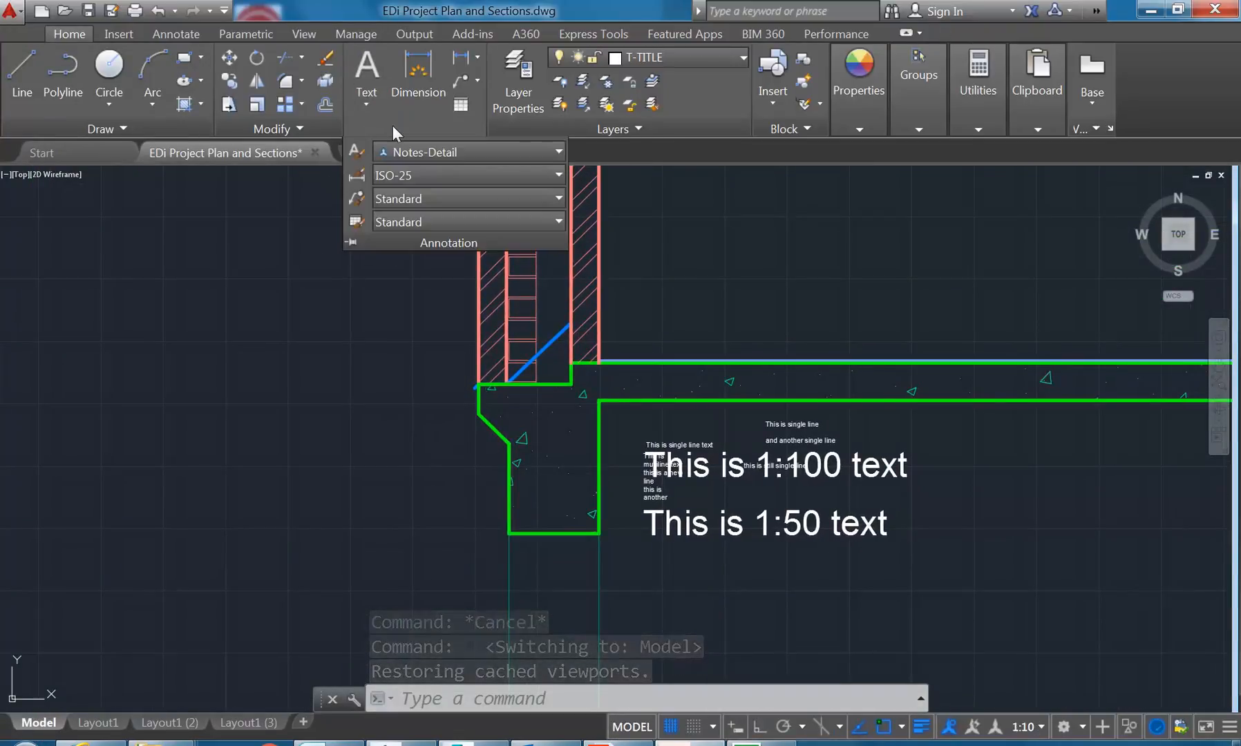
click(357, 177)
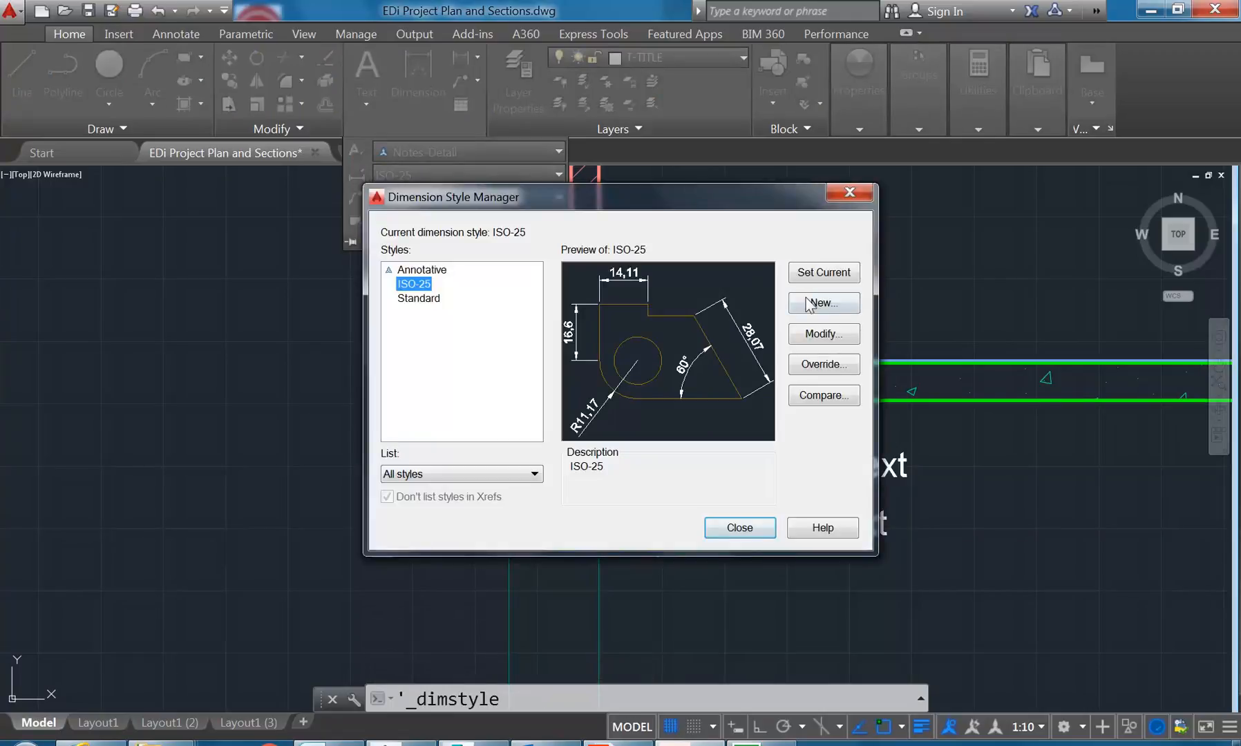
Step: Compare the previews and descriptions of the Annotative, ISO-25 and Standard dimension styles
click(427, 270)
click(423, 284)
click(421, 299)
click(415, 285)
click(423, 271)
click(415, 284)
click(420, 299)
click(415, 286)
click(418, 271)
click(415, 284)
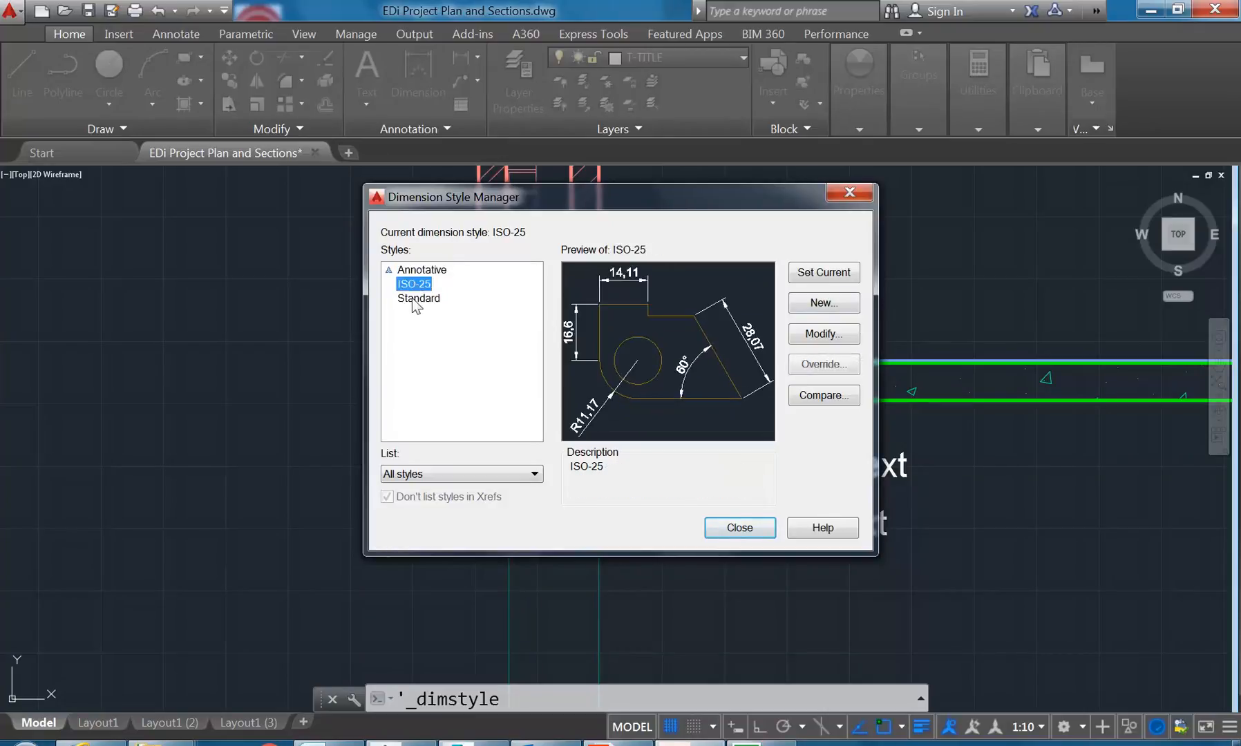
click(412, 299)
click(413, 284)
click(410, 272)
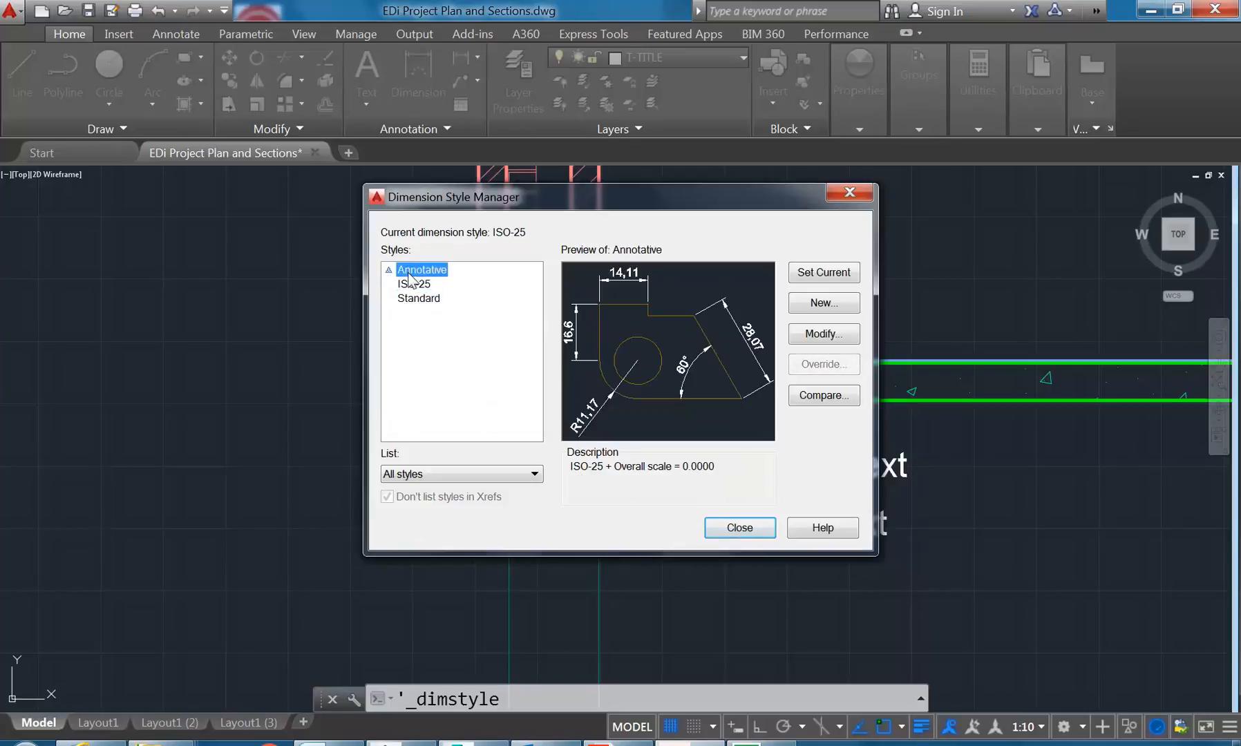
click(414, 286)
click(413, 284)
click(415, 272)
click(415, 285)
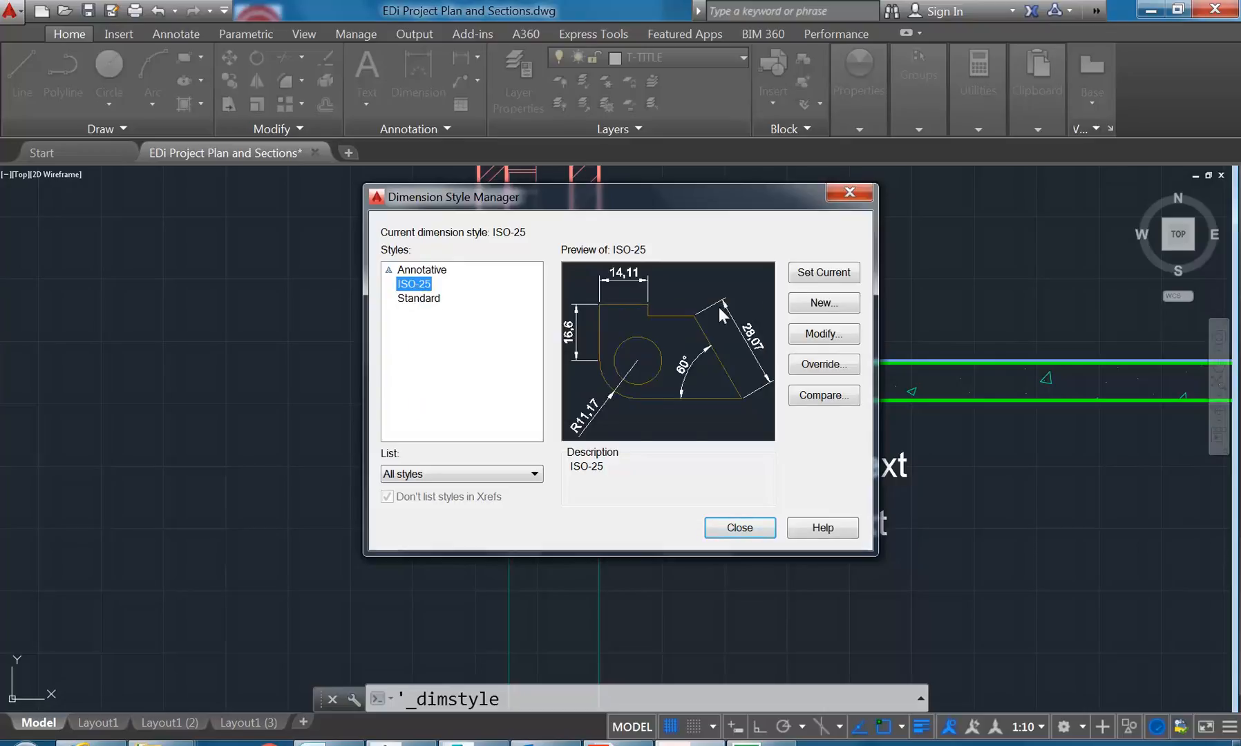
Step: Create an annotative dimension style named My-Dim-Style based on ISO-25 for all dimensions, and open its settings
click(818, 305)
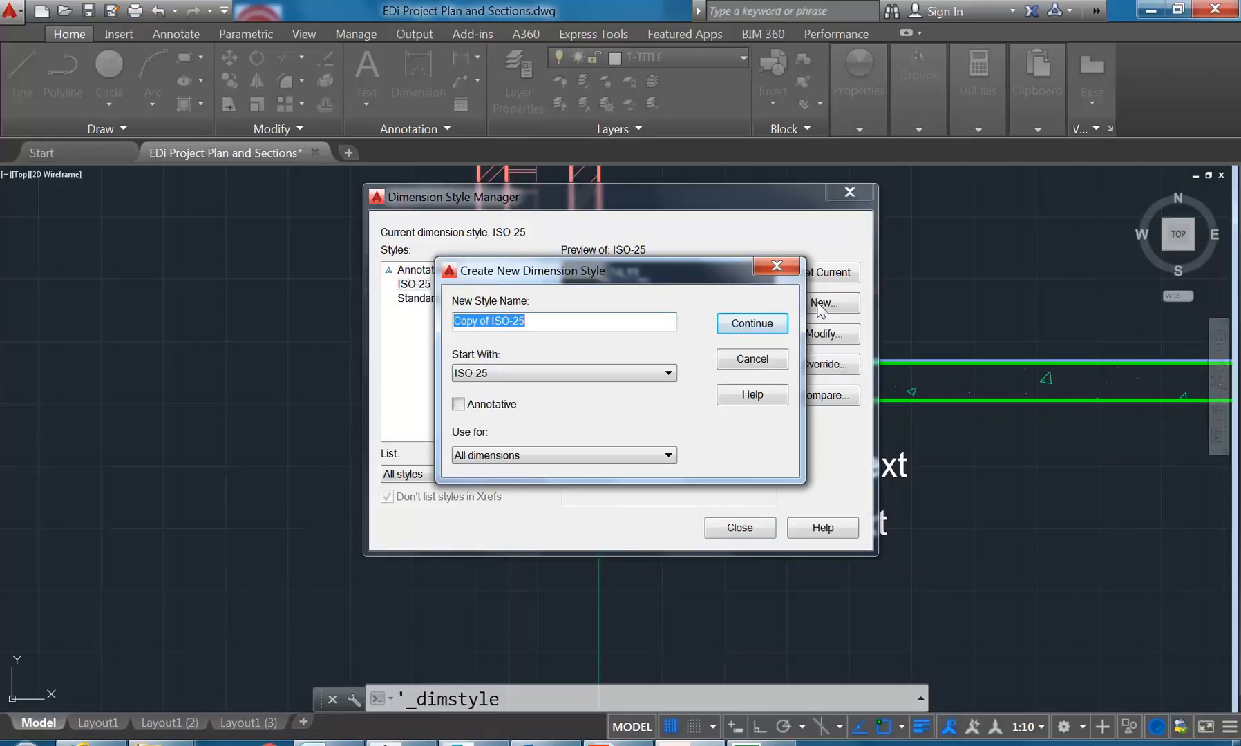
text(My-Dim)
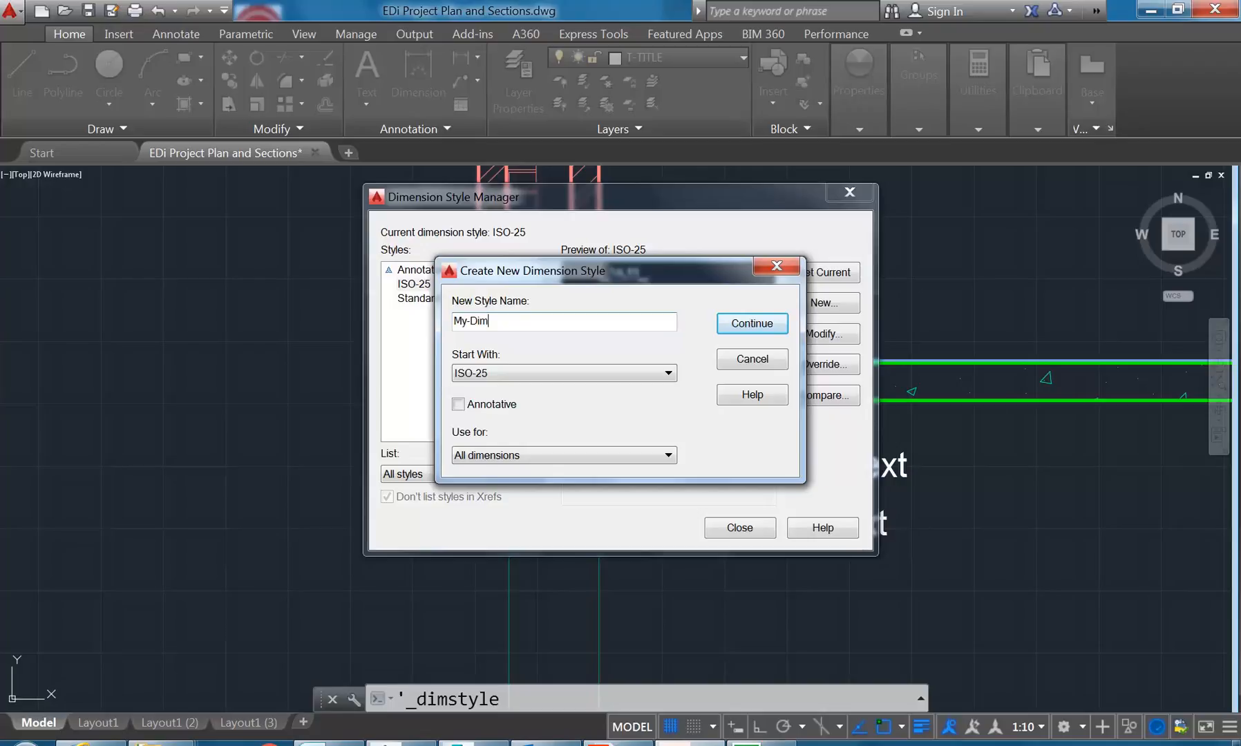
text(-Style)
click(467, 403)
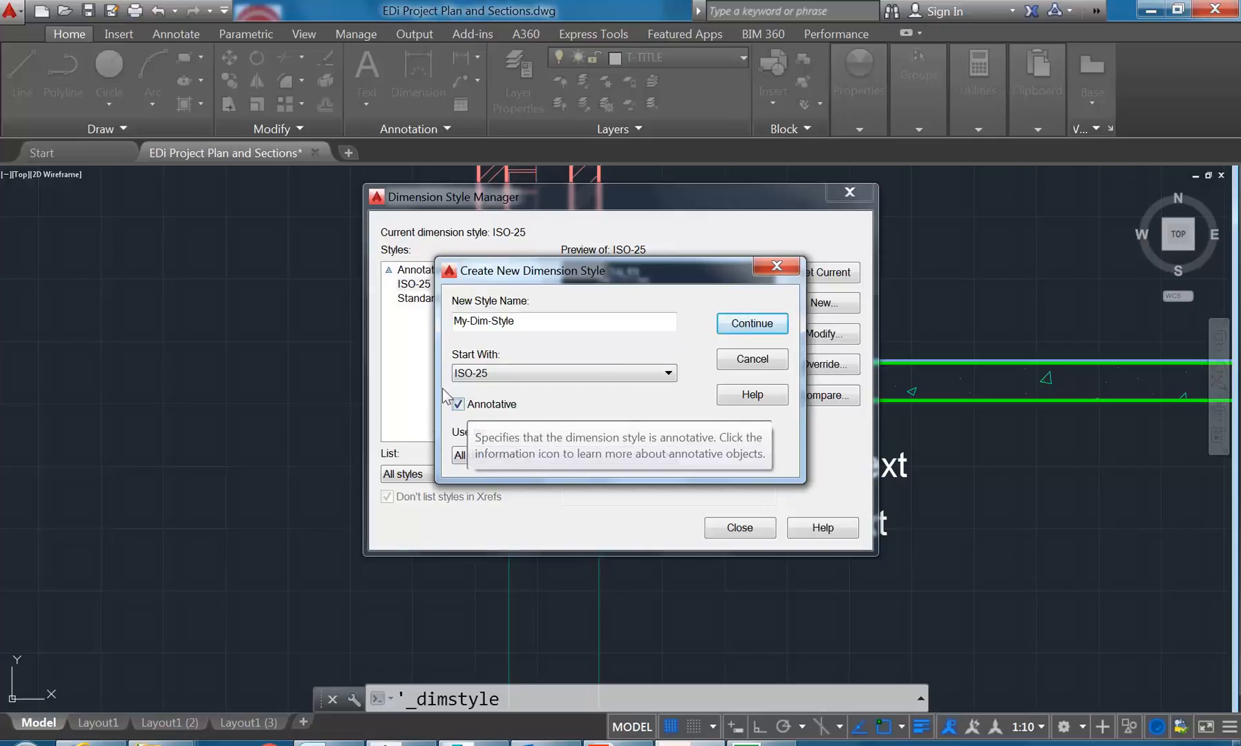
click(763, 324)
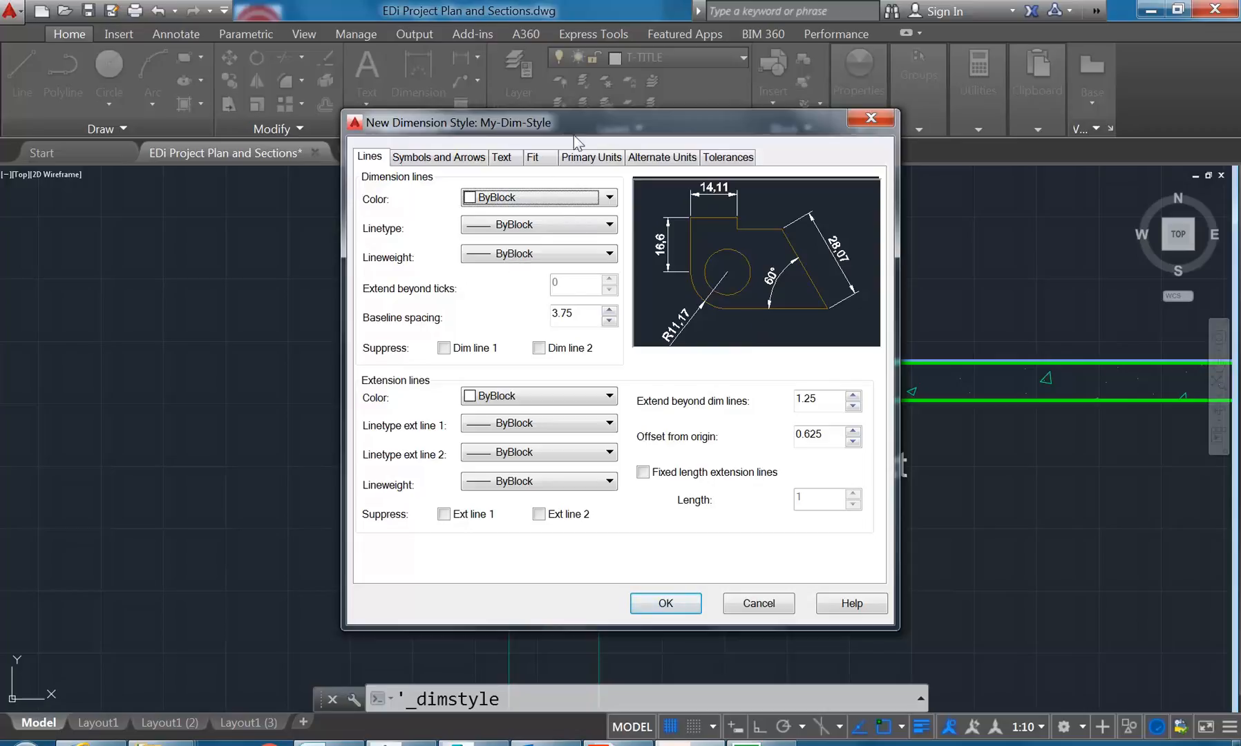
drag(613, 124, 586, 135)
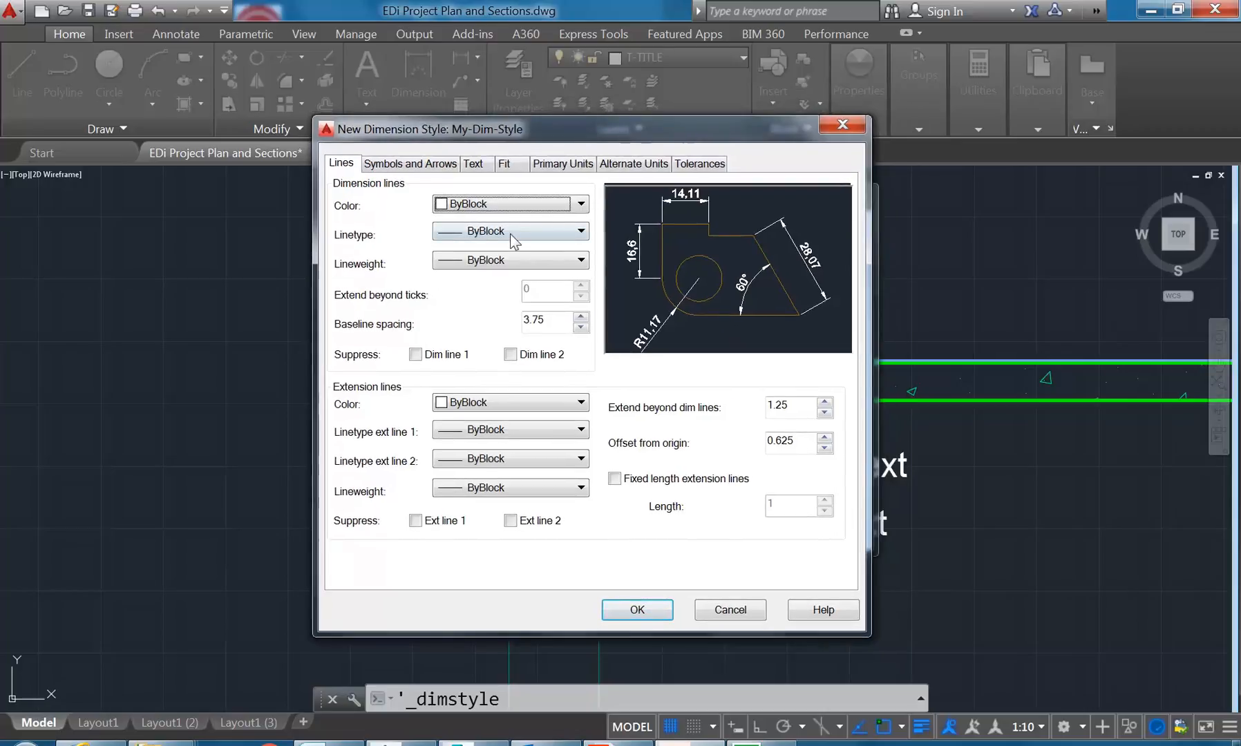
Step: Review the line, arrow, text, fit, primary unit, alternate unit and tolerance settings of My-Dim-Style
click(400, 166)
click(473, 164)
click(504, 164)
click(621, 166)
click(700, 166)
click(625, 166)
click(554, 166)
click(504, 164)
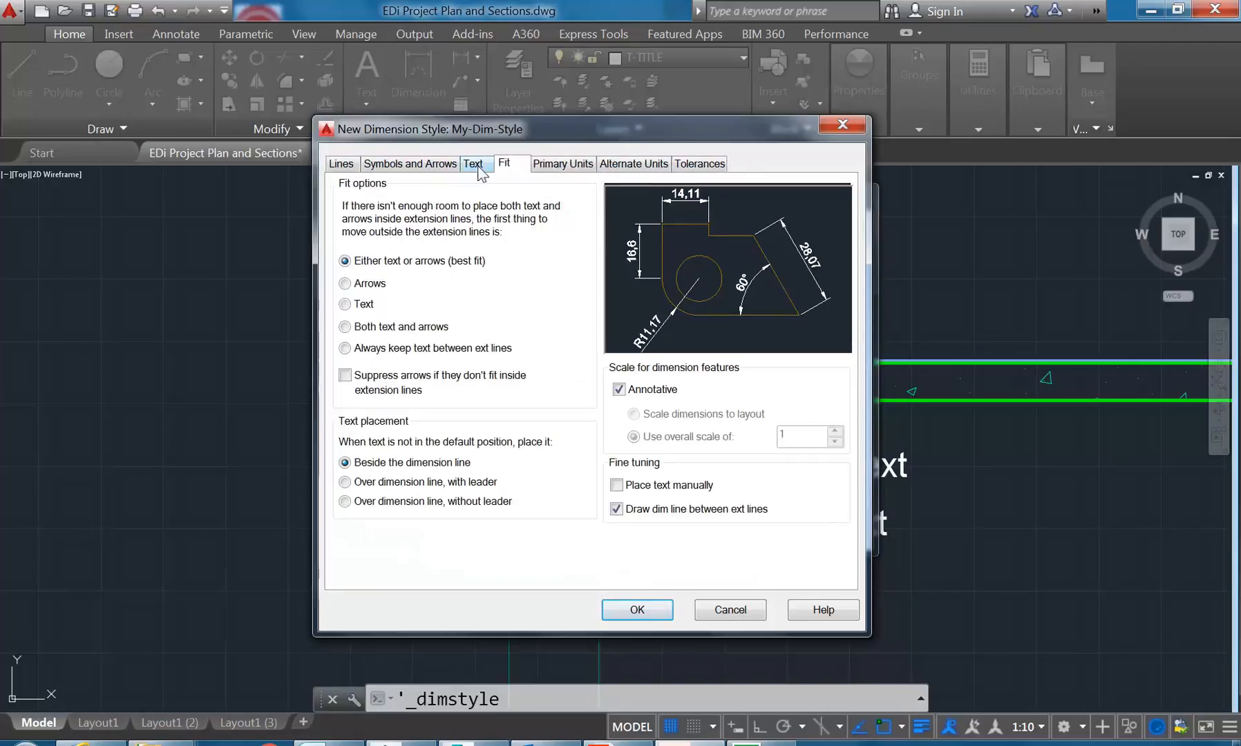
click(473, 164)
click(413, 166)
click(341, 166)
click(404, 166)
click(478, 166)
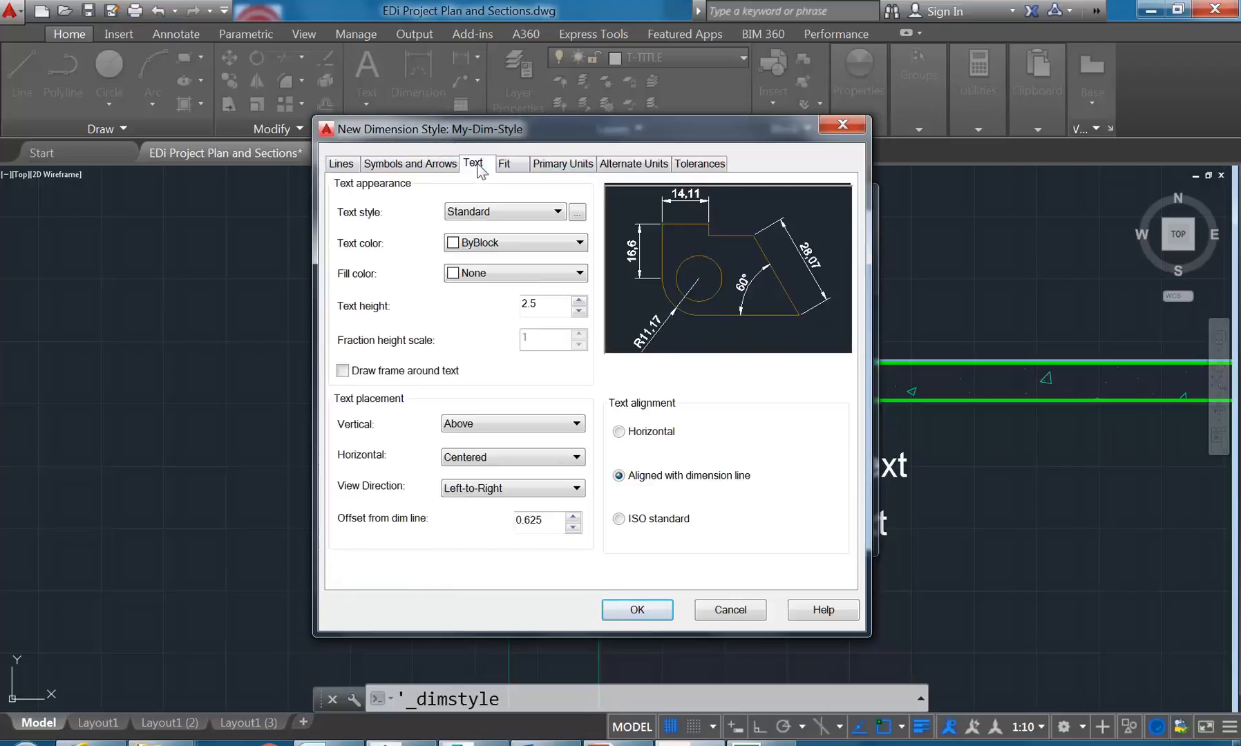
click(506, 164)
click(566, 164)
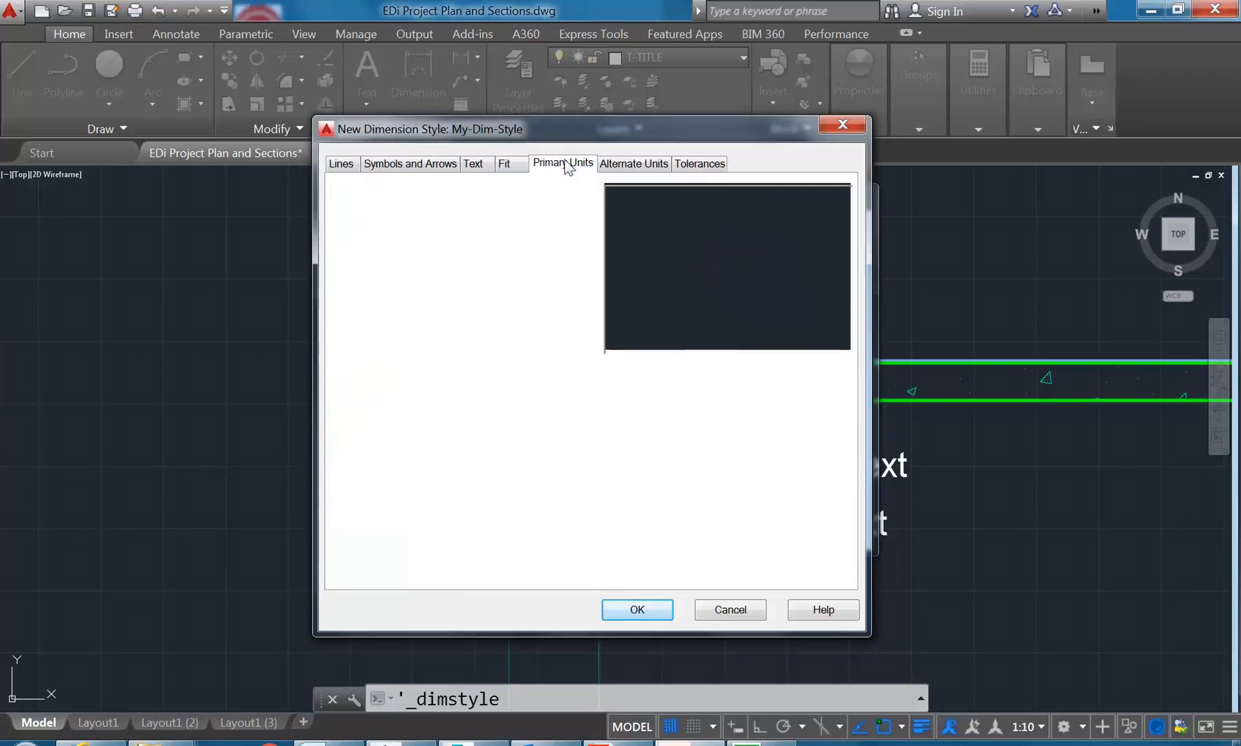
click(620, 166)
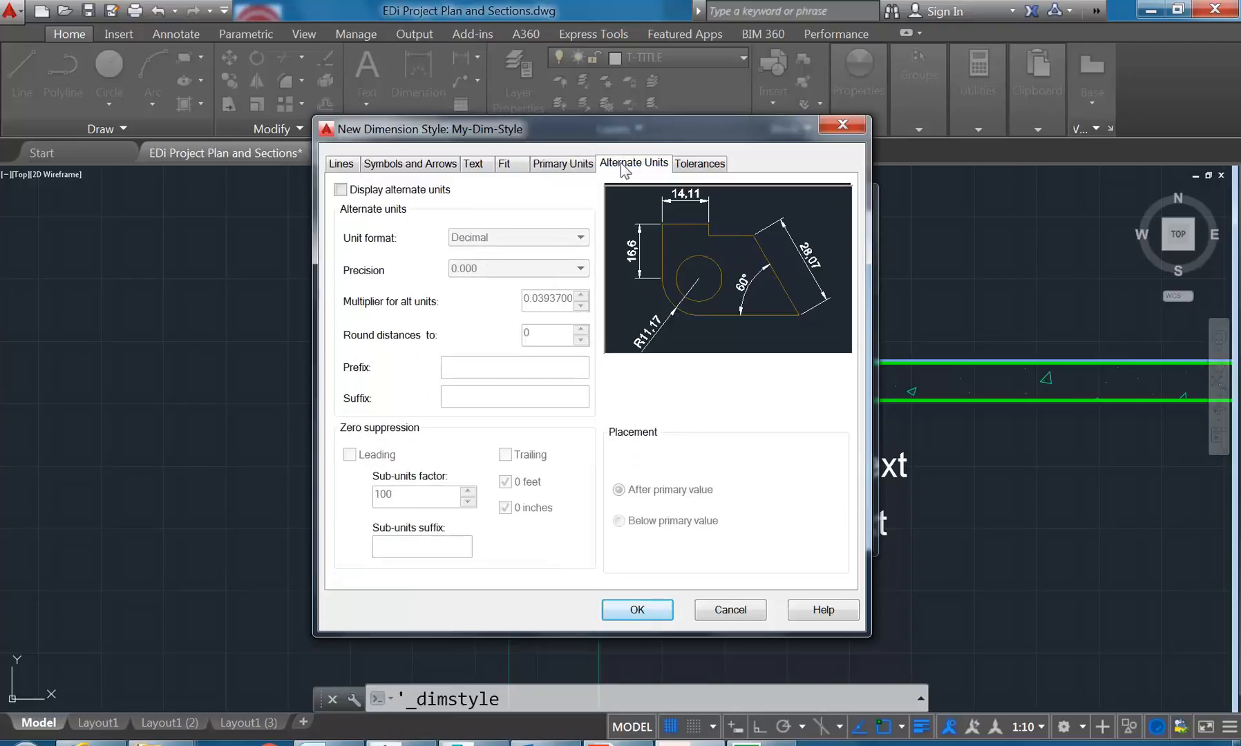
click(691, 168)
click(548, 173)
click(503, 166)
click(474, 166)
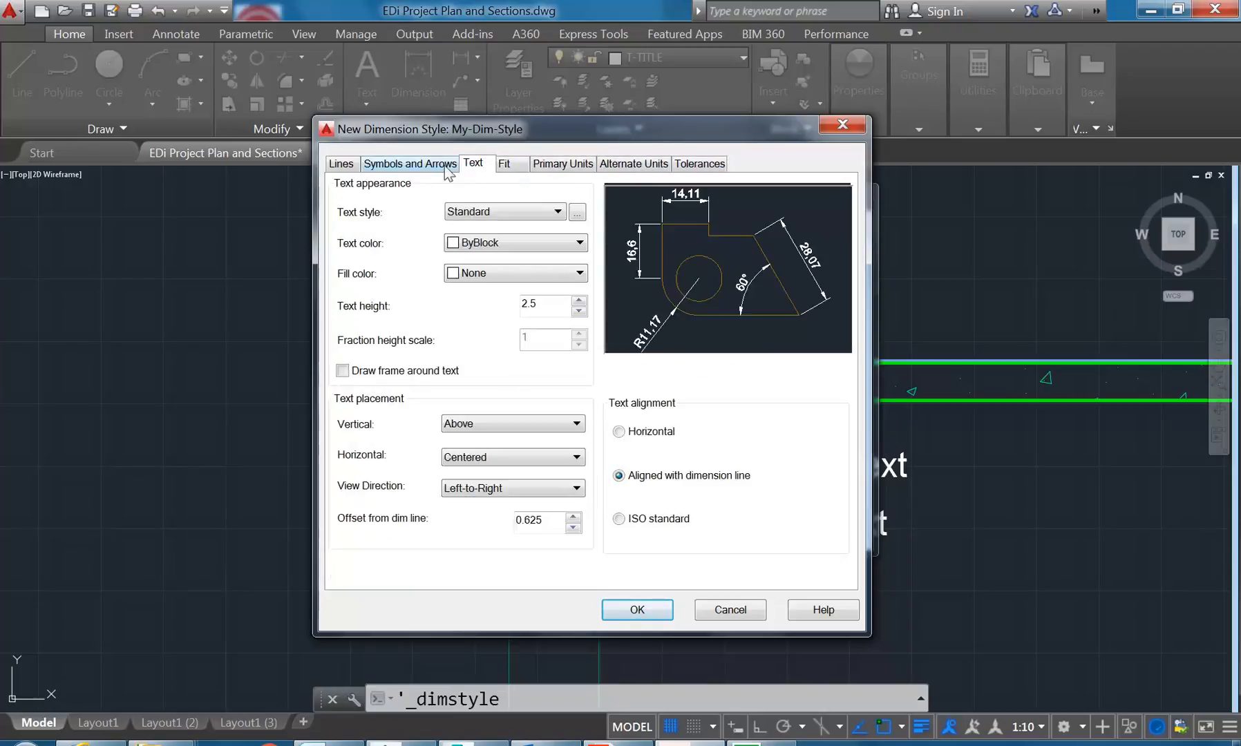
click(436, 166)
click(338, 170)
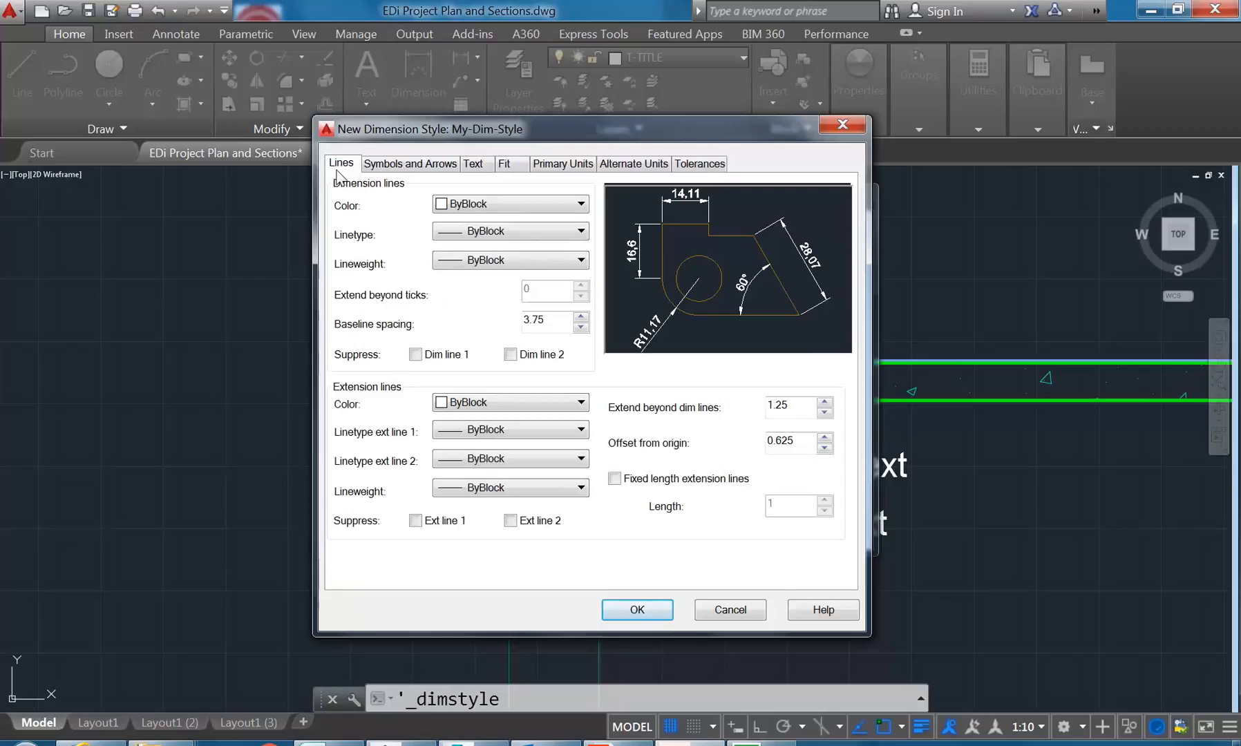
Step: Examine the extension line offset, the annotative scaling option, and the text, arrowhead and line settings of My-Dim-Style
click(792, 440)
click(511, 170)
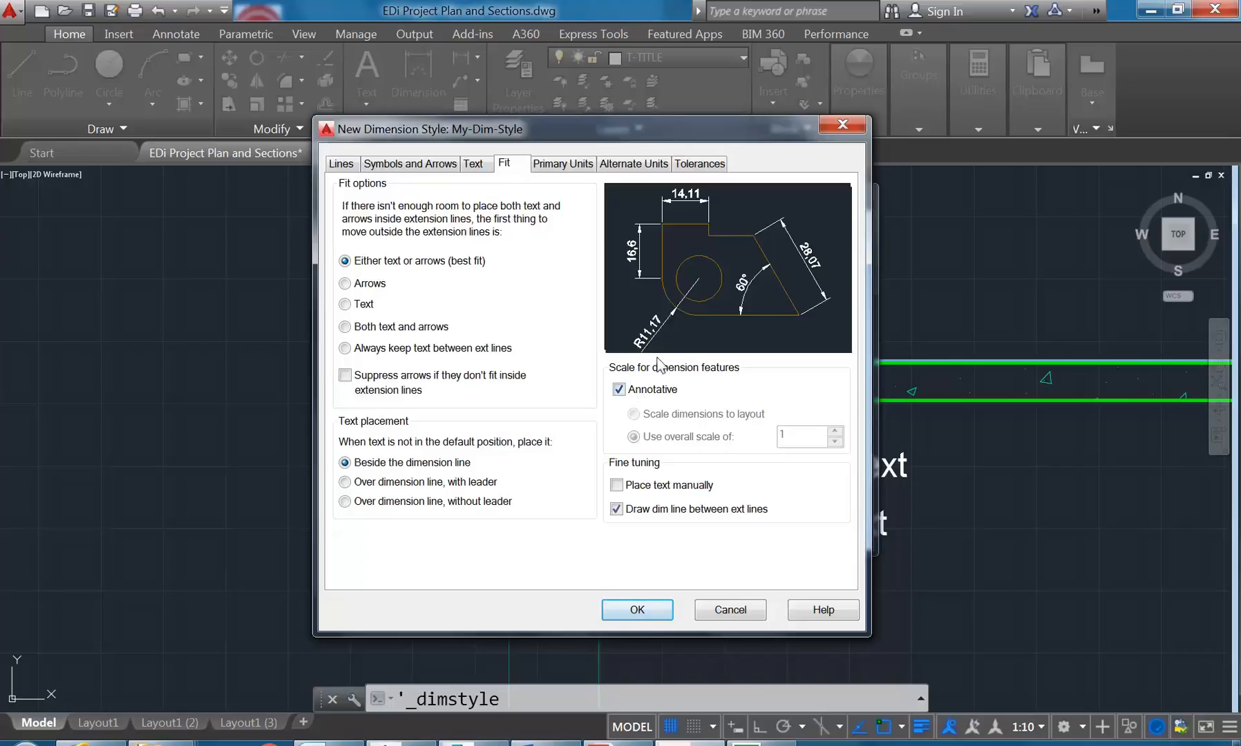
click(619, 389)
click(481, 164)
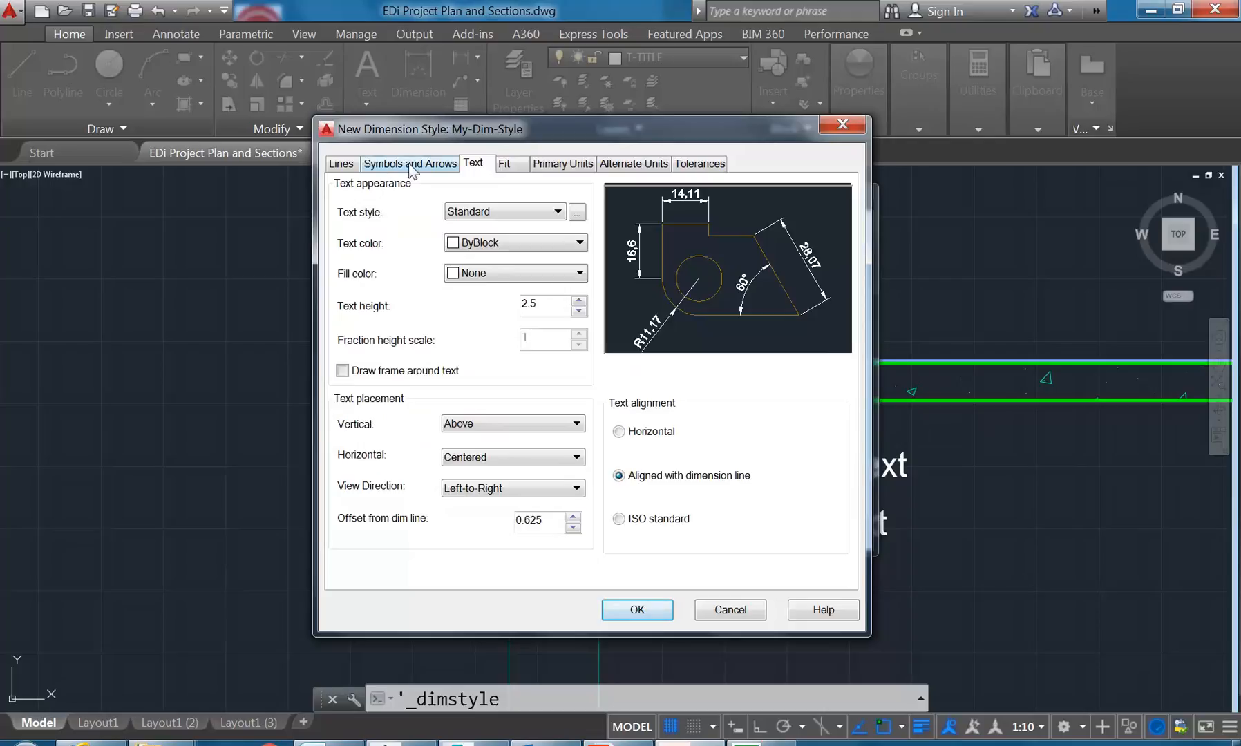
click(373, 166)
click(343, 164)
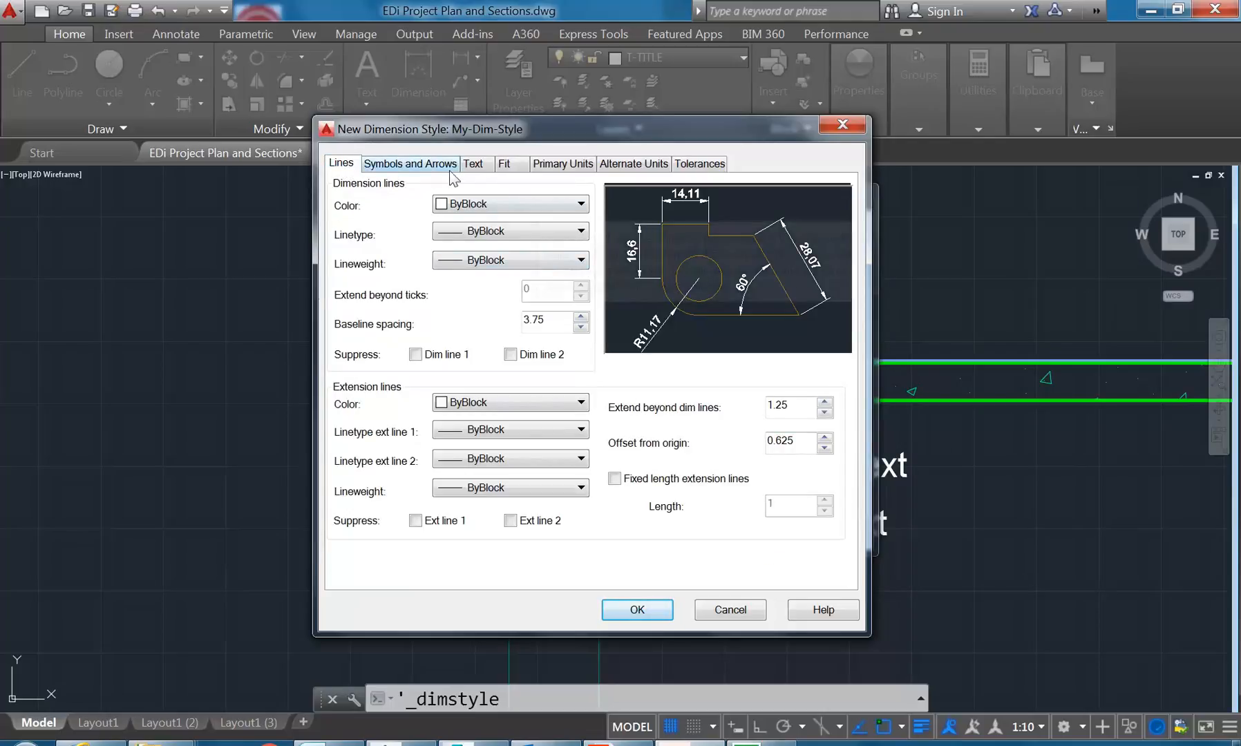
click(420, 170)
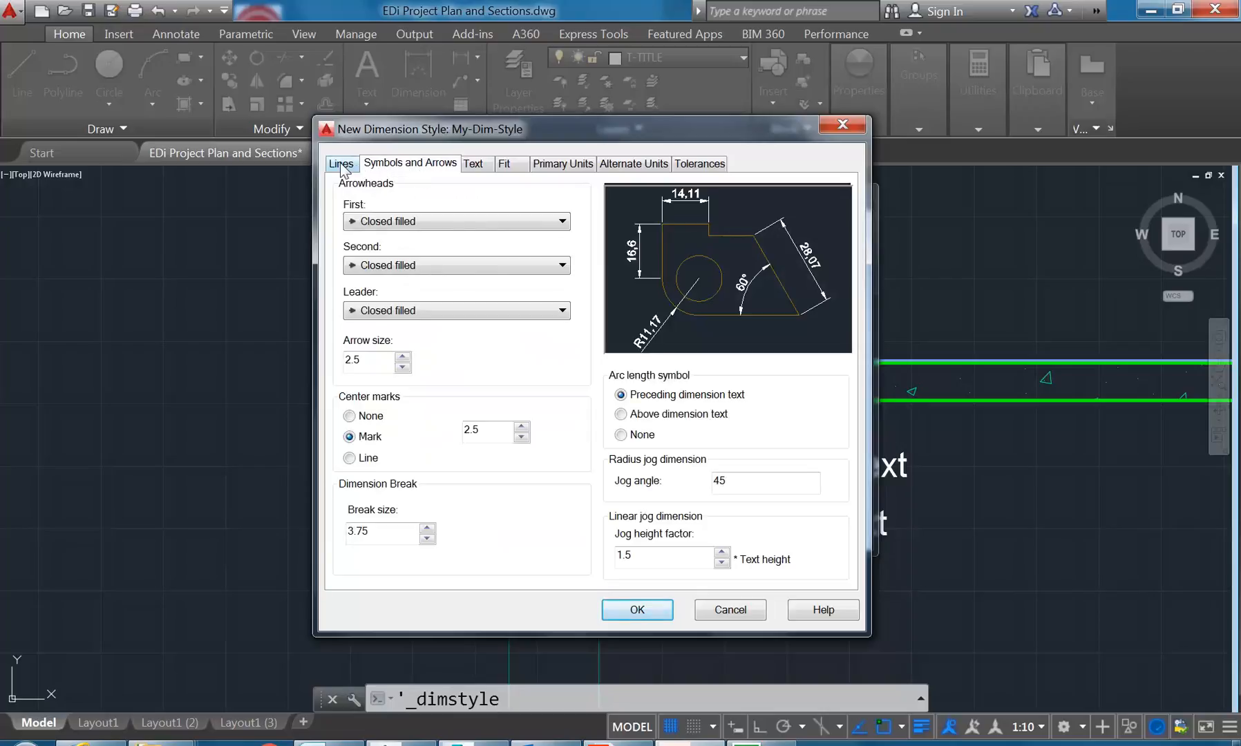
click(343, 164)
click(399, 166)
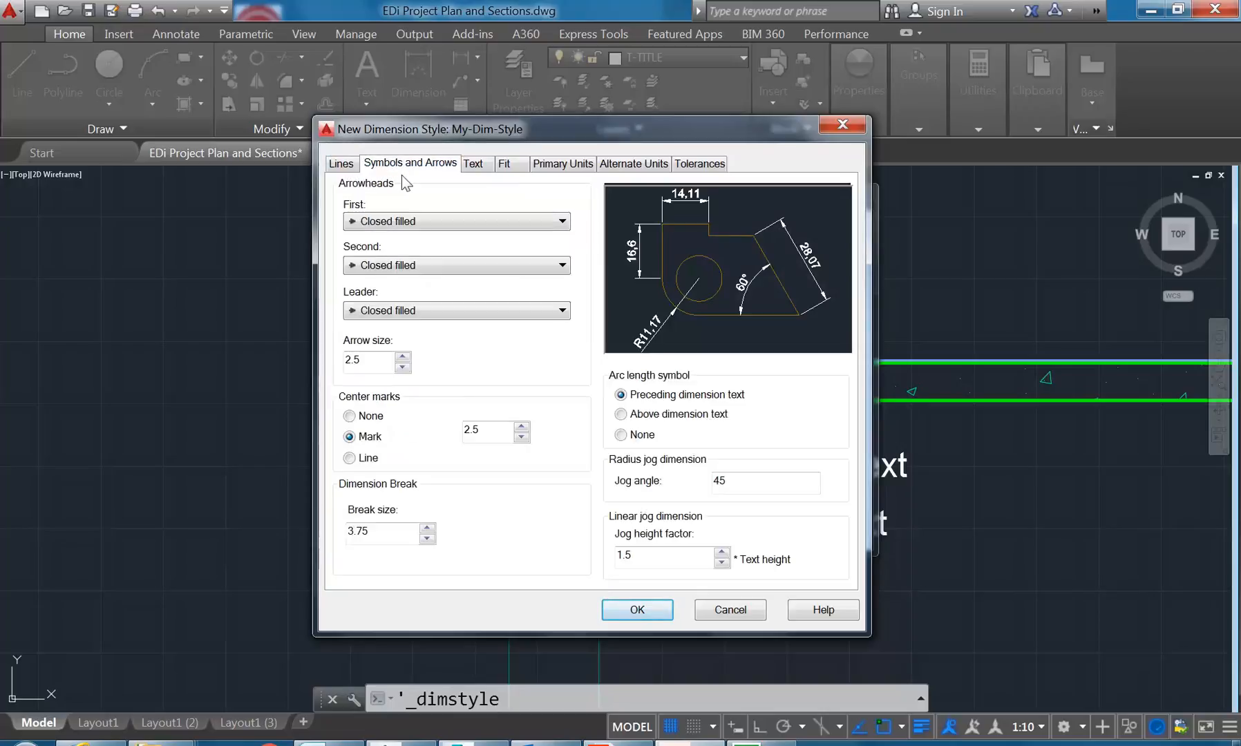
click(431, 220)
click(348, 166)
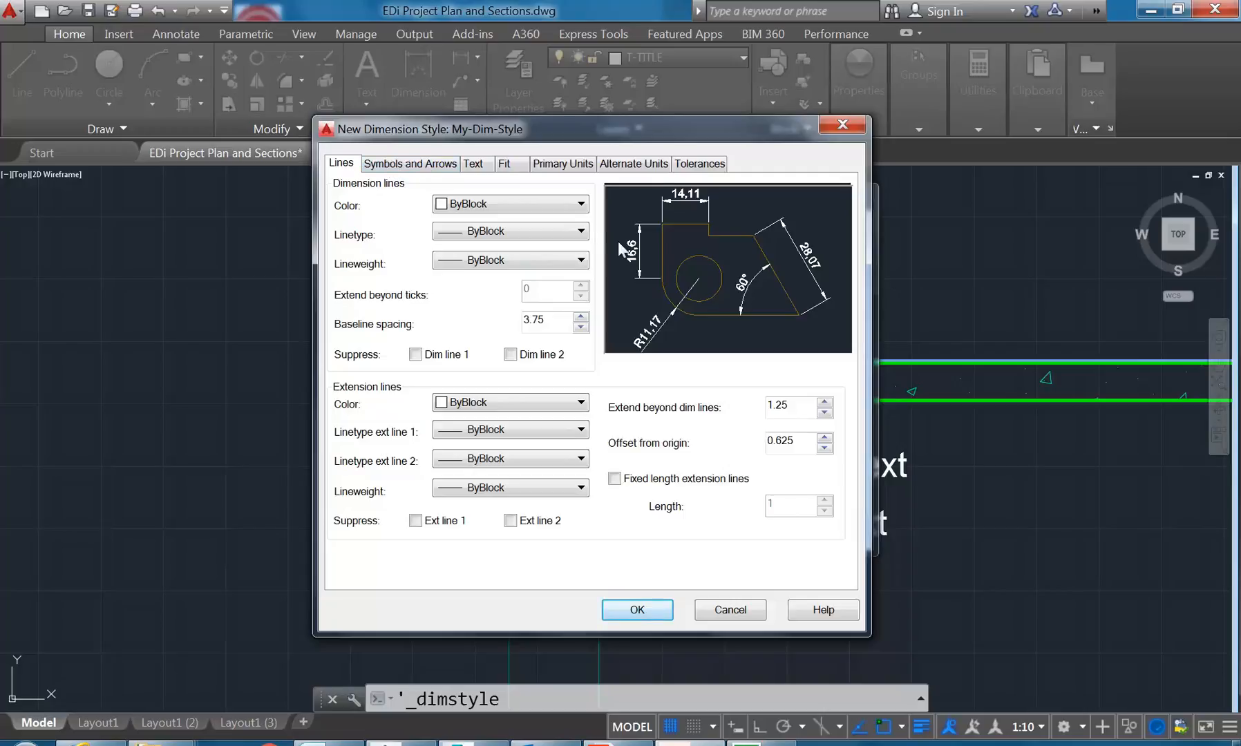
click(403, 166)
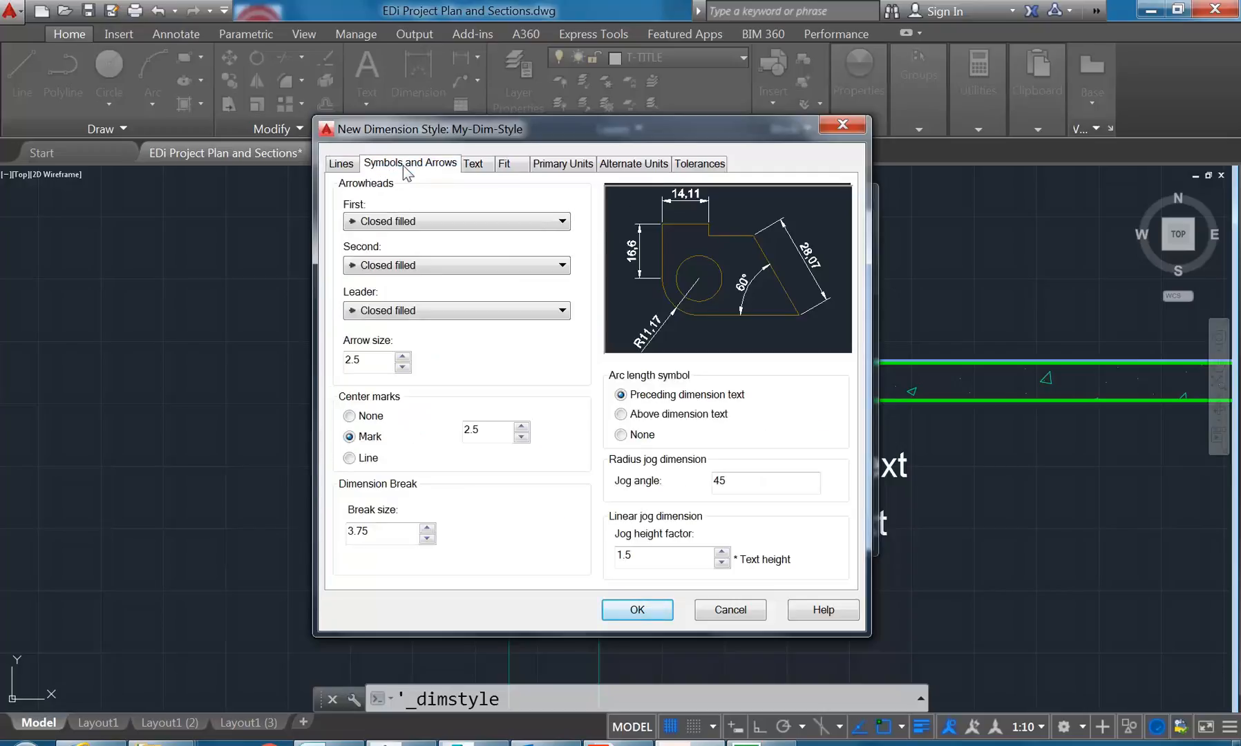
click(339, 163)
click(389, 163)
Step: Try Oblique arrowheads against Architectural tick, and set the first and second arrowheads to Architectural tick
click(423, 221)
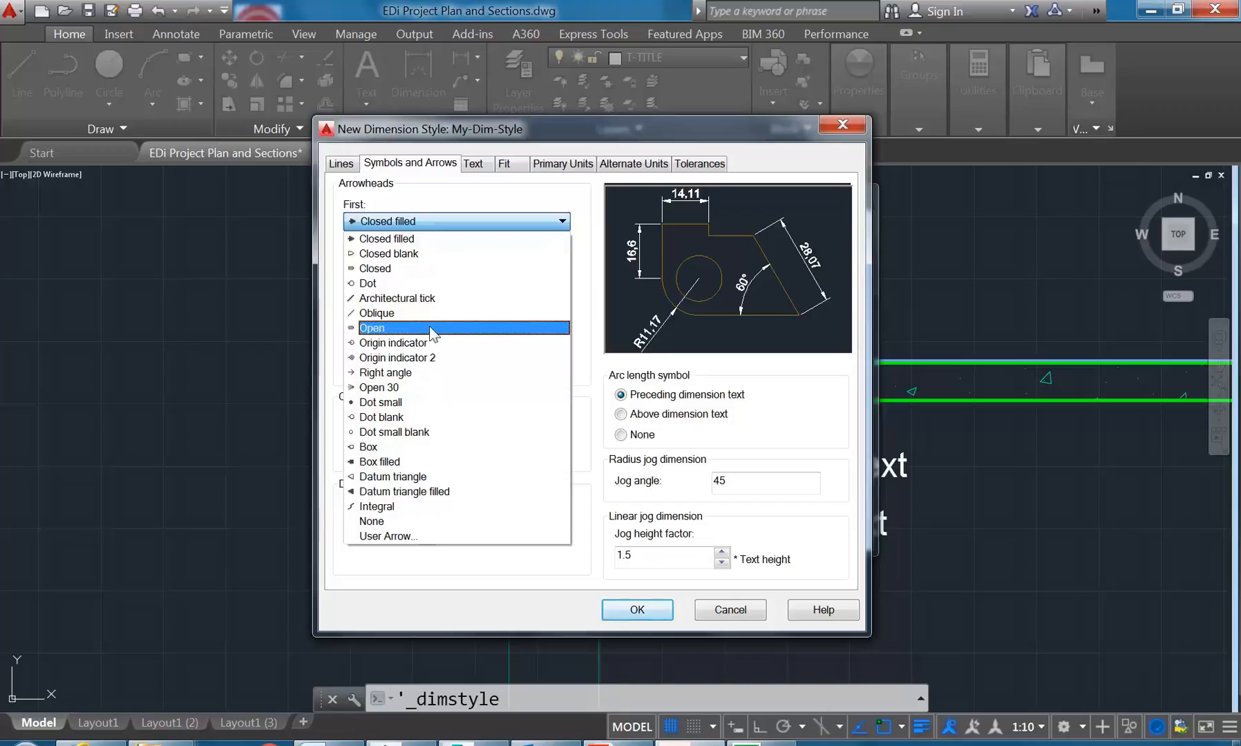
click(414, 298)
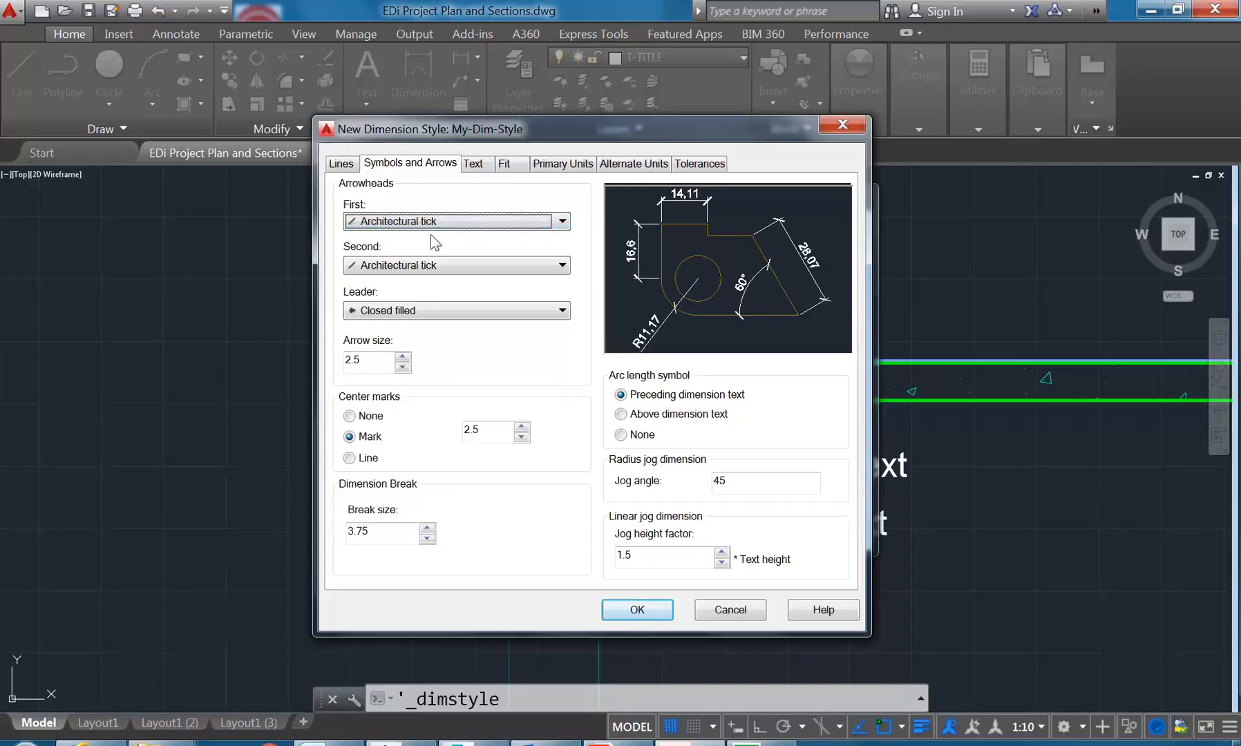
click(429, 222)
click(398, 313)
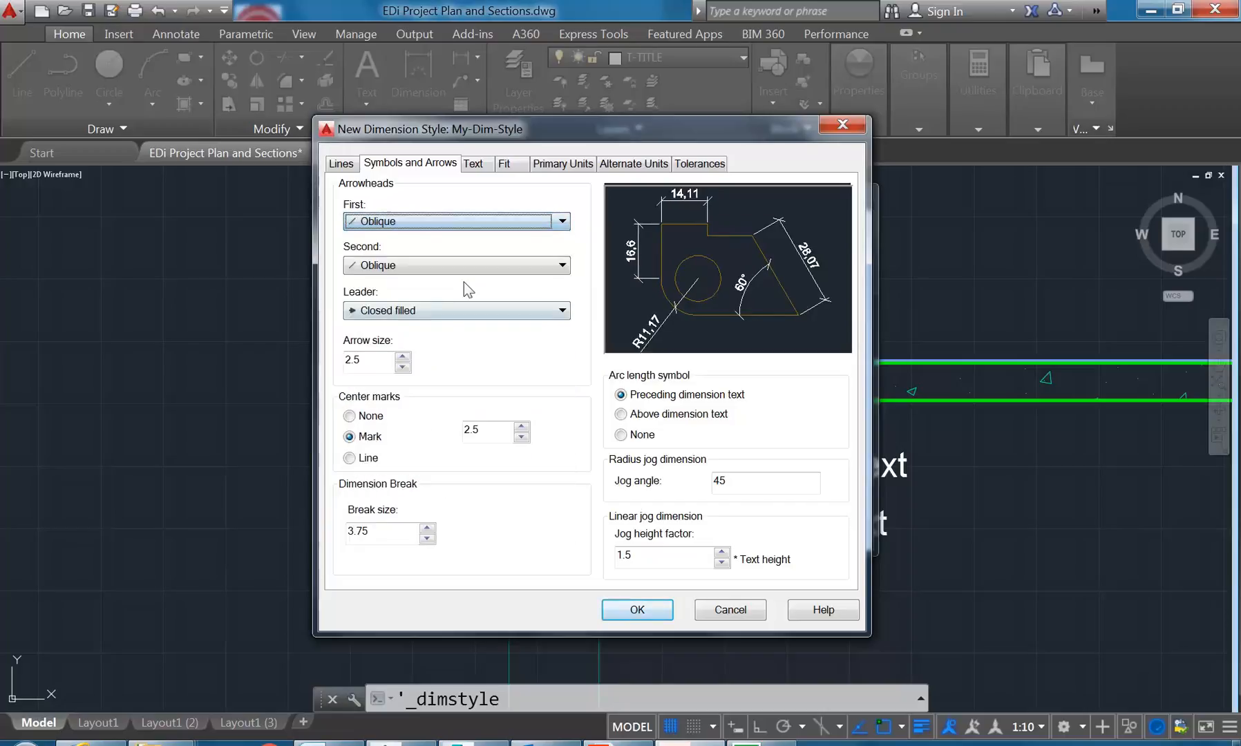
click(447, 221)
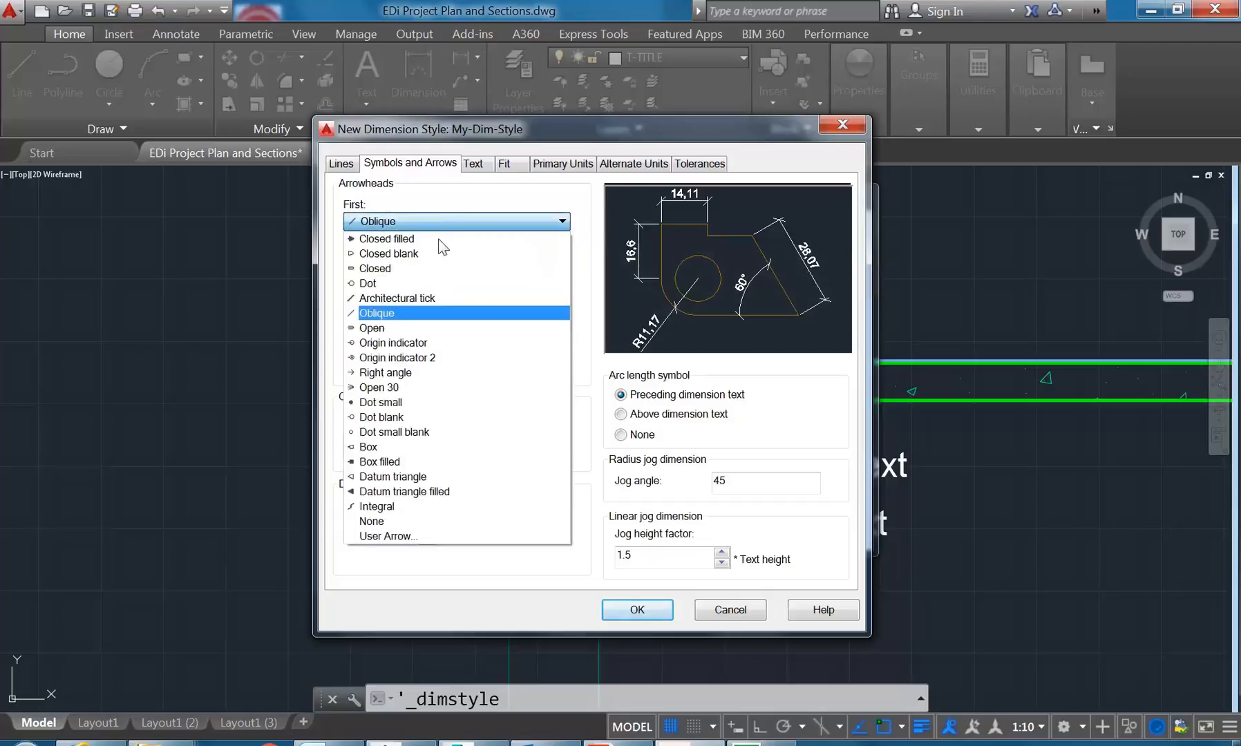
click(412, 299)
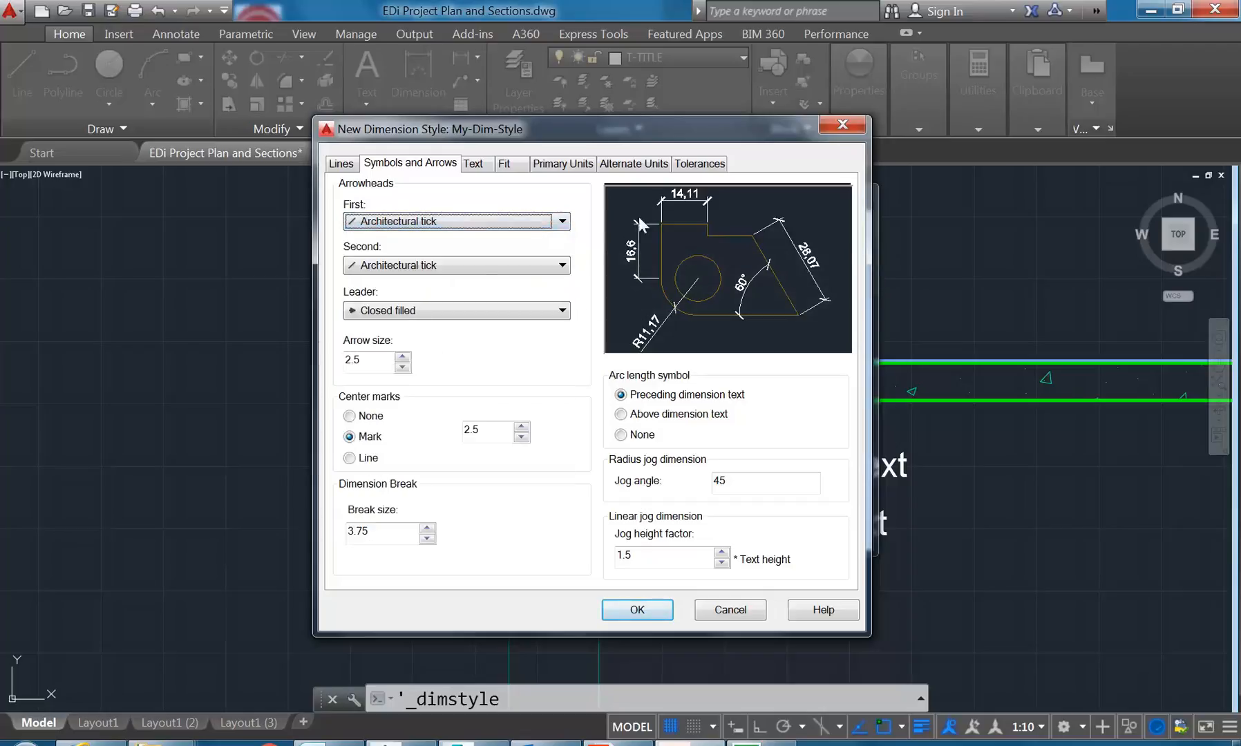
Step: Set the dimension lines to extend 1.5 beyond the ticks
click(342, 165)
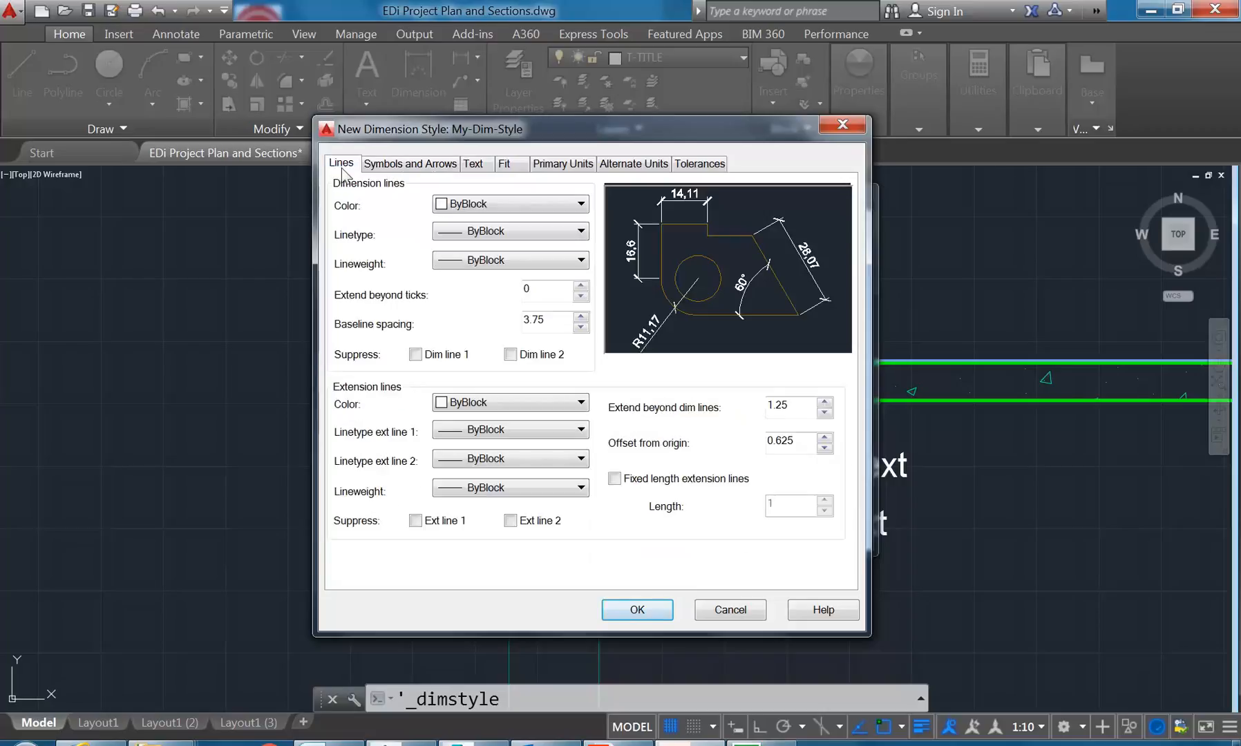
click(546, 289)
click(409, 164)
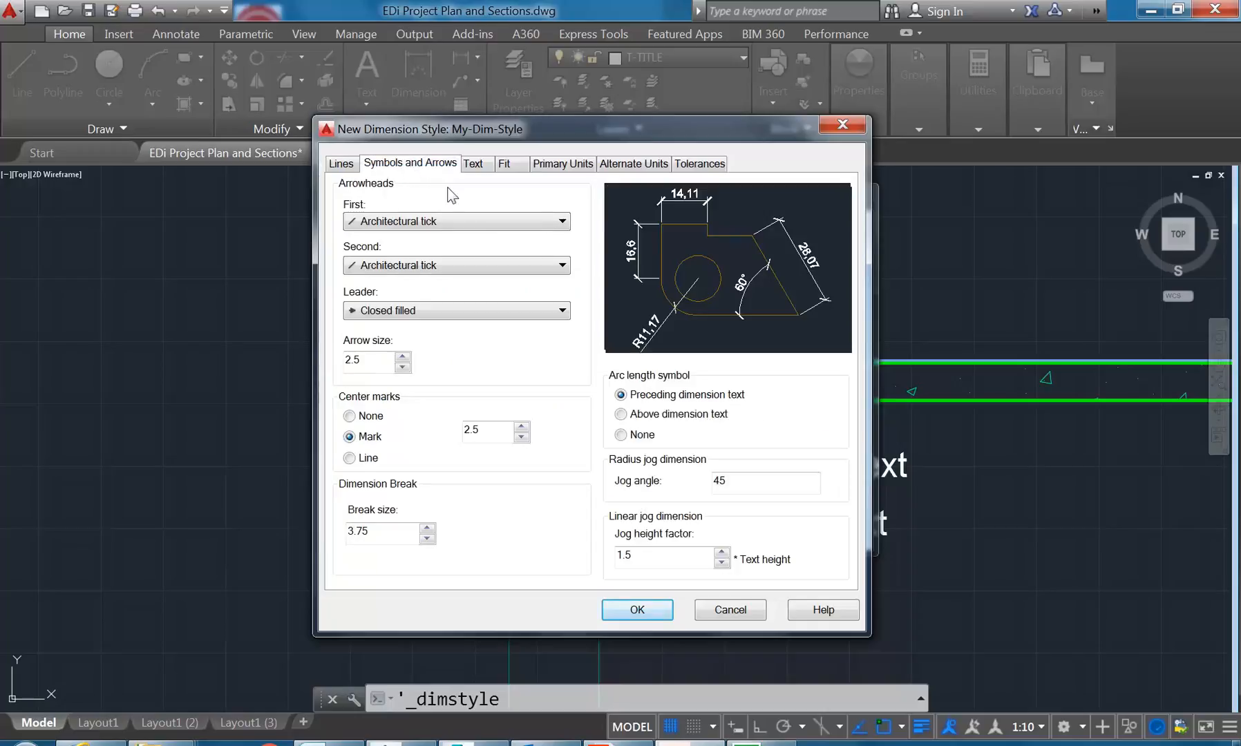
click(343, 165)
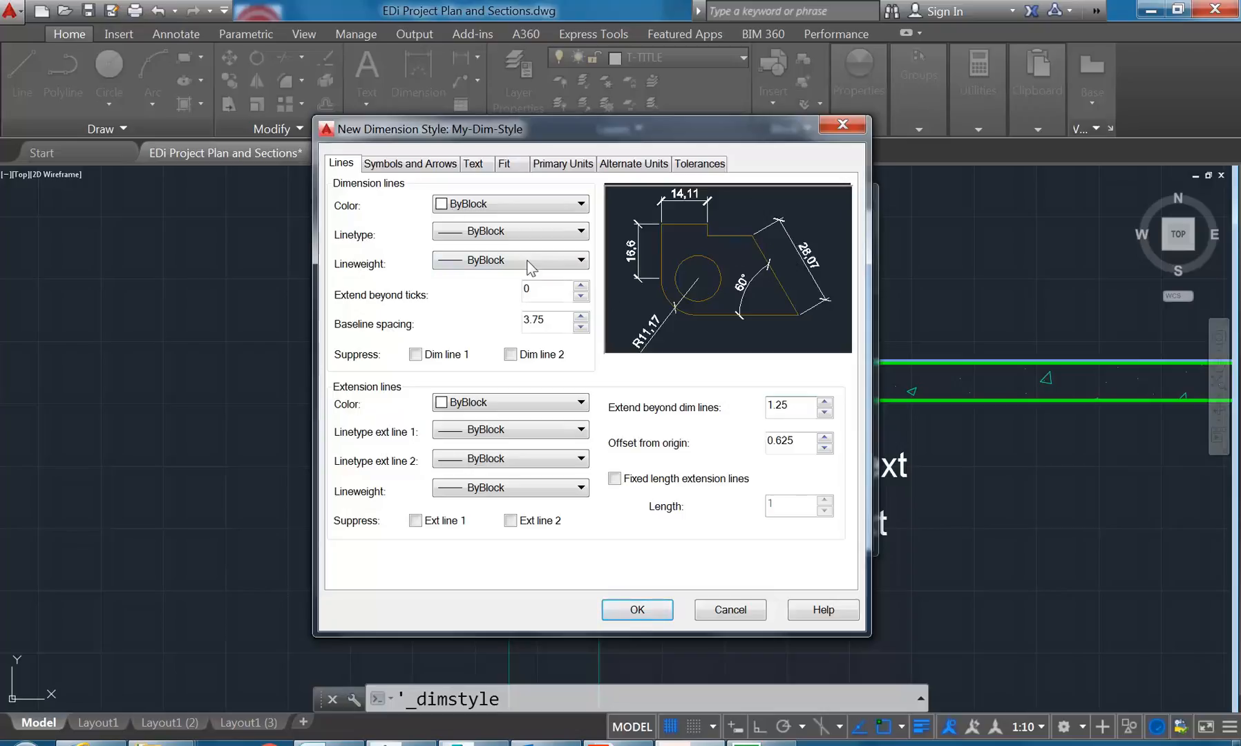
click(546, 289)
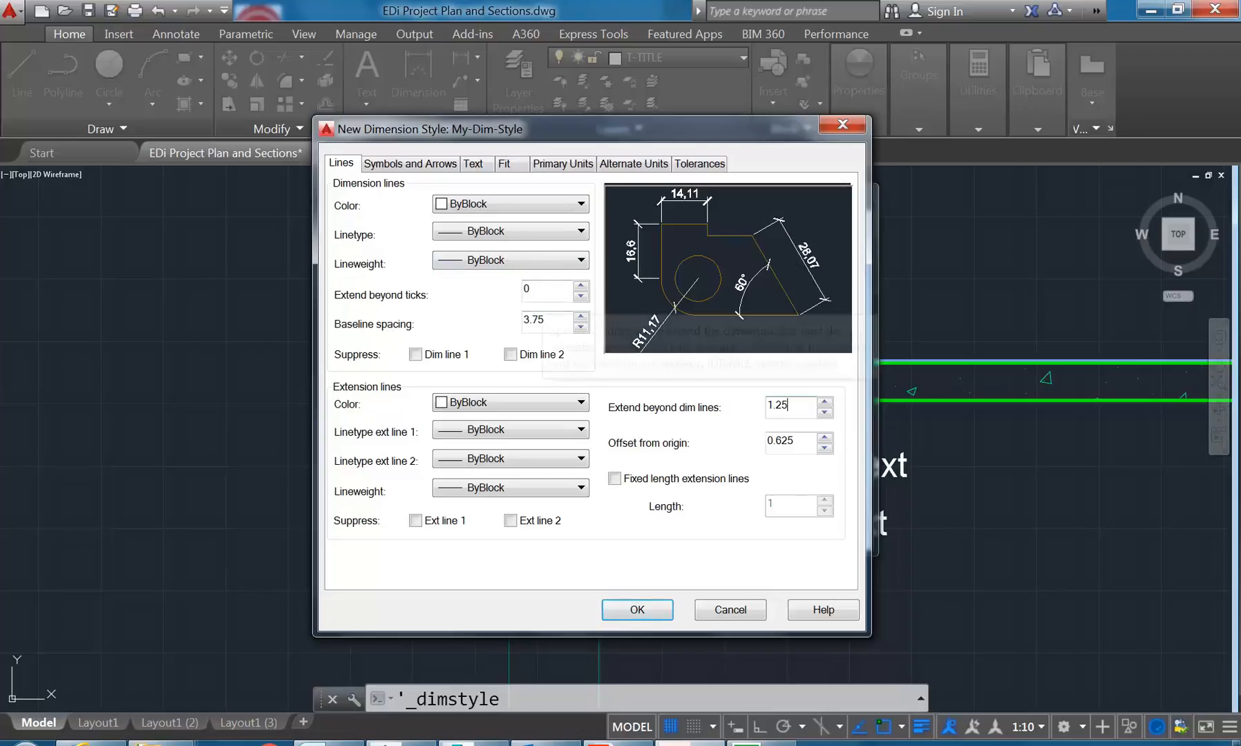
click(582, 286)
click(581, 286)
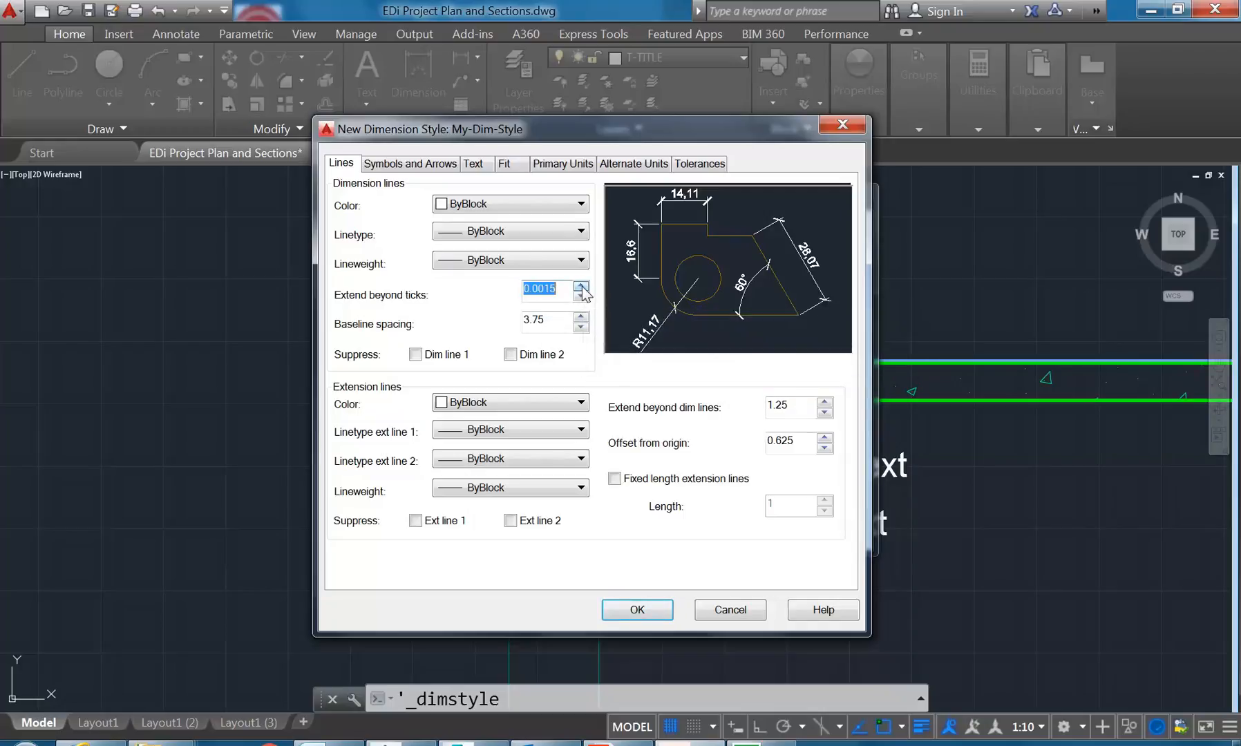
text(1.5)
click(537, 319)
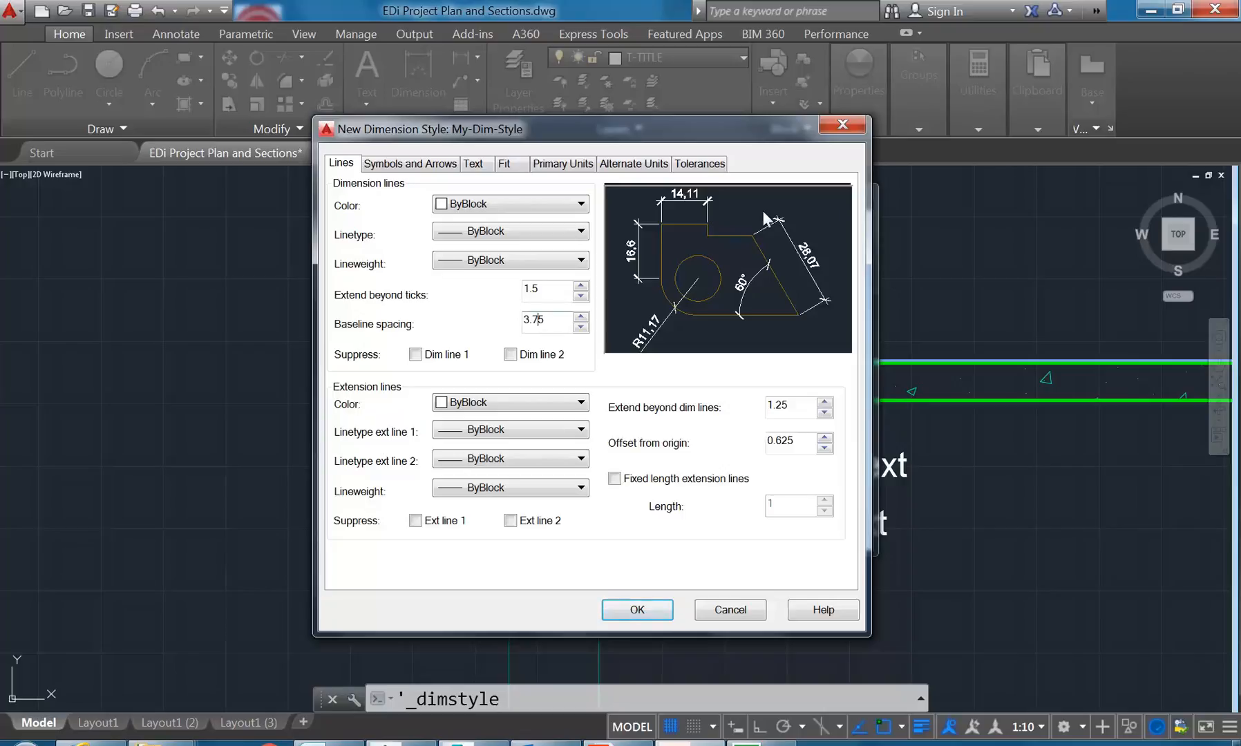
Step: Try tick extensions of 3 and 1 against the preview, and return the value to 1.5
drag(561, 288, 520, 288)
text(3)
key(shift+Tab)
text(1)
click(550, 319)
drag(546, 290, 462, 284)
click(550, 321)
text(1.5)
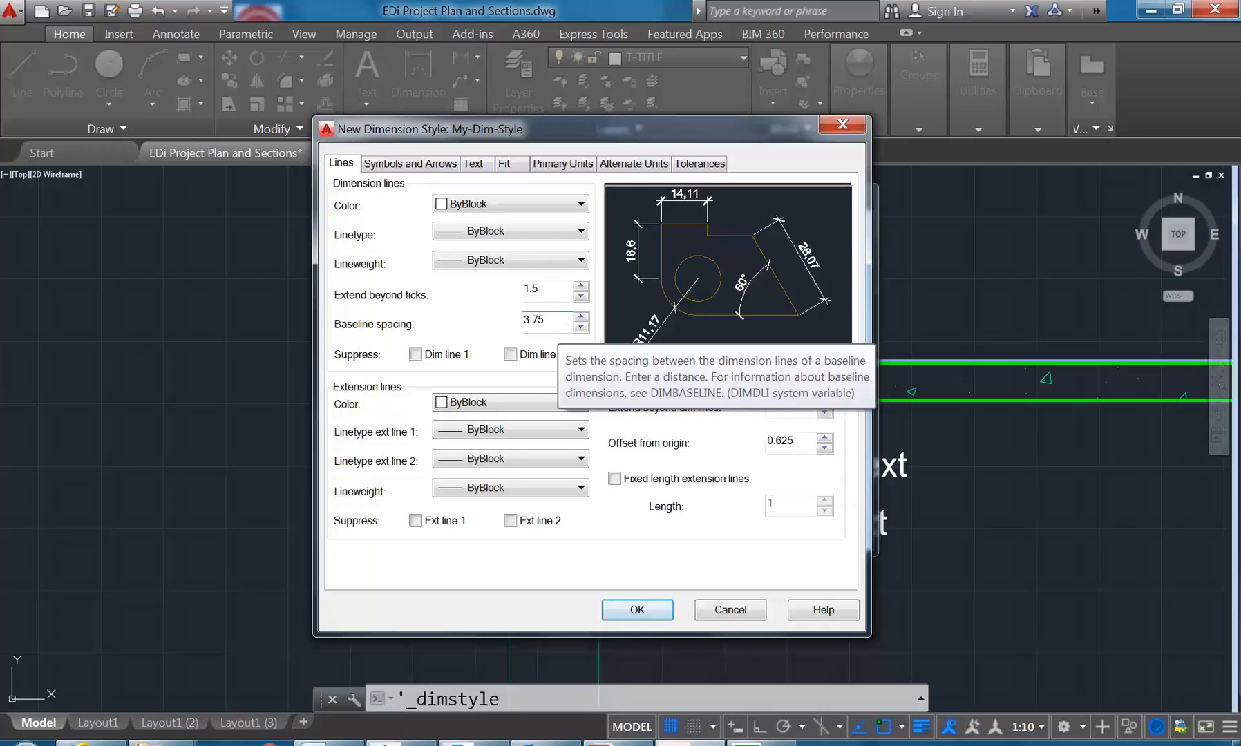
Step: Try suppressing dimension line 1 and dimension line 2, and clear both options again
click(416, 355)
click(415, 354)
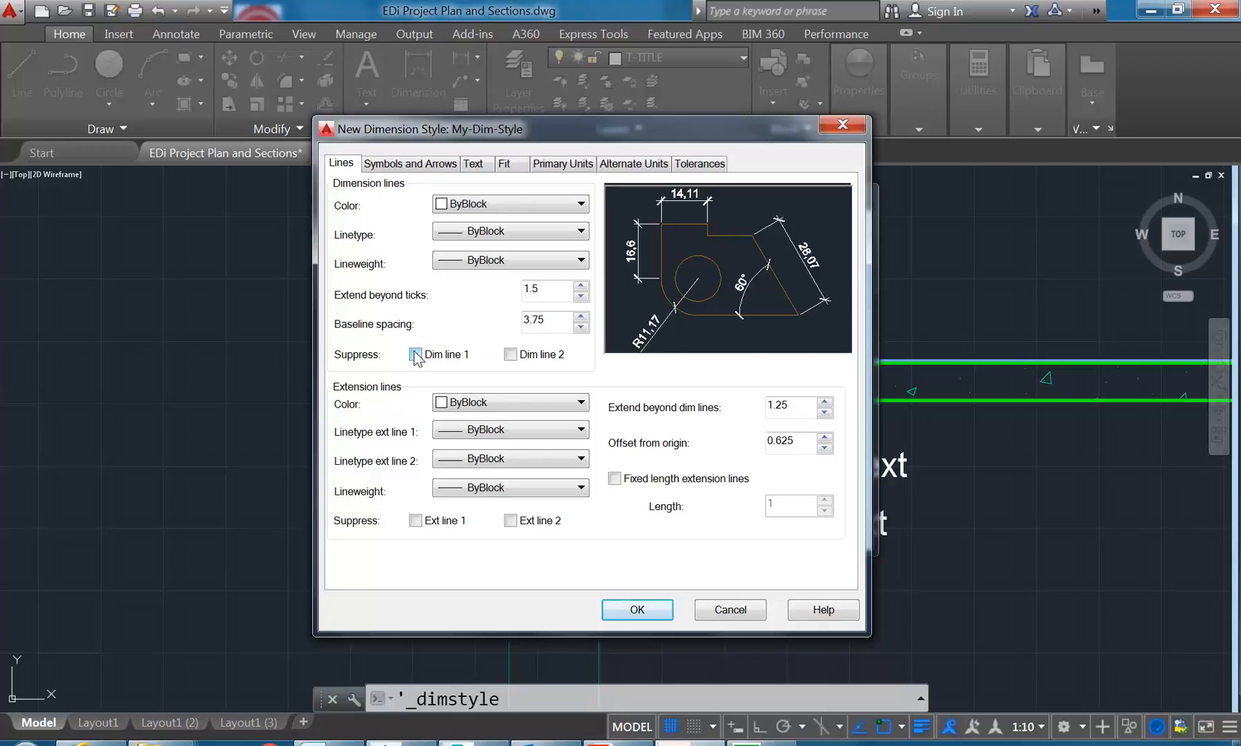
click(511, 354)
click(511, 354)
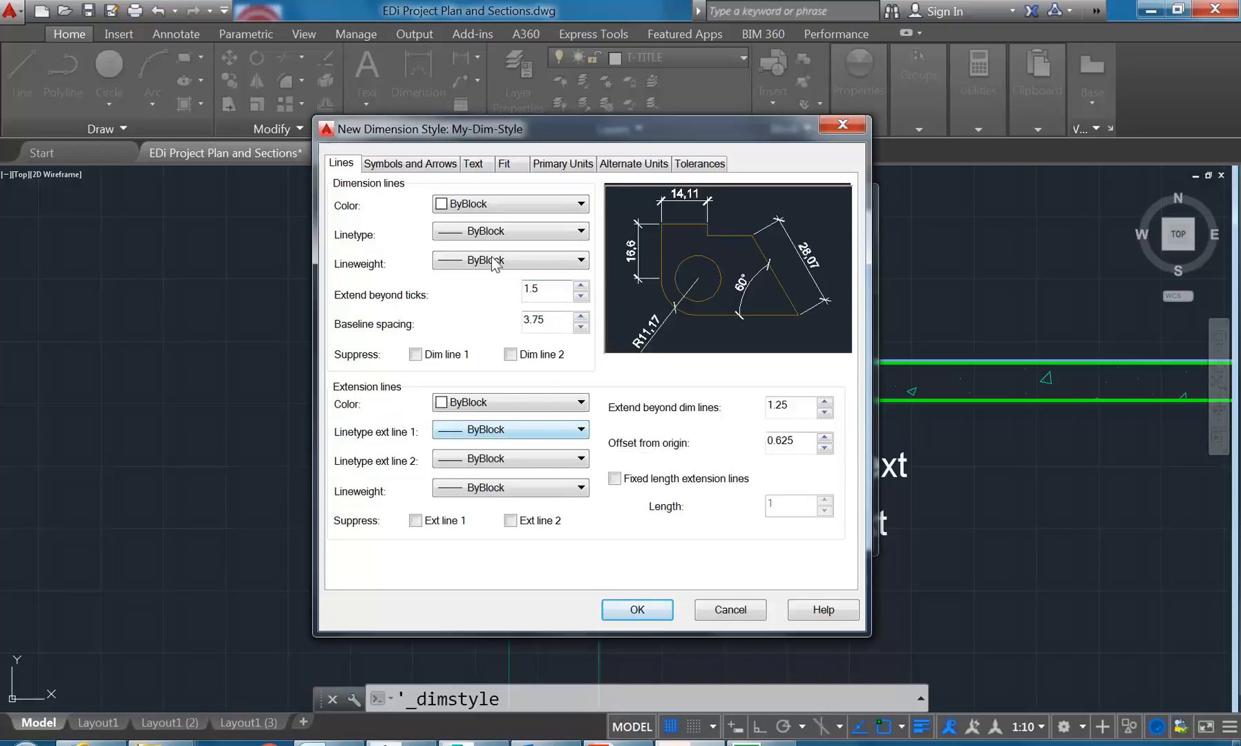
Step: Examine the colour choices for the dimension lines, keeping ByBlock
click(473, 207)
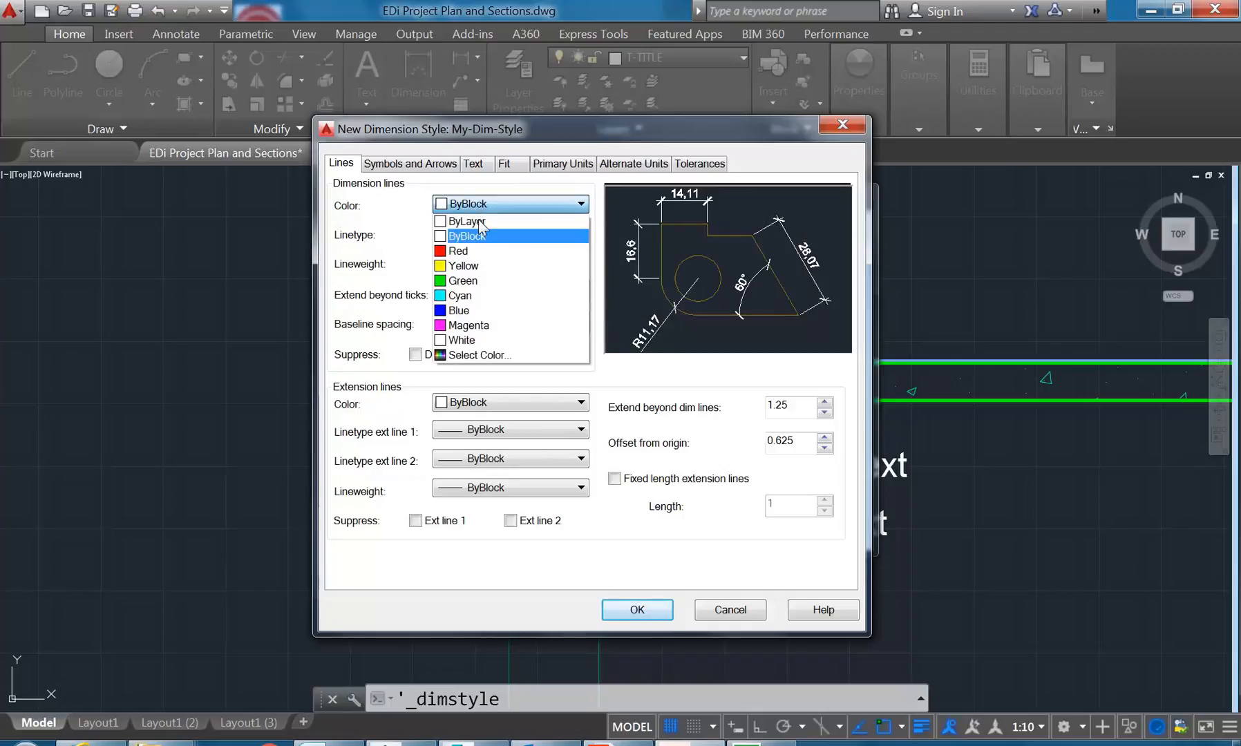
click(494, 203)
click(494, 203)
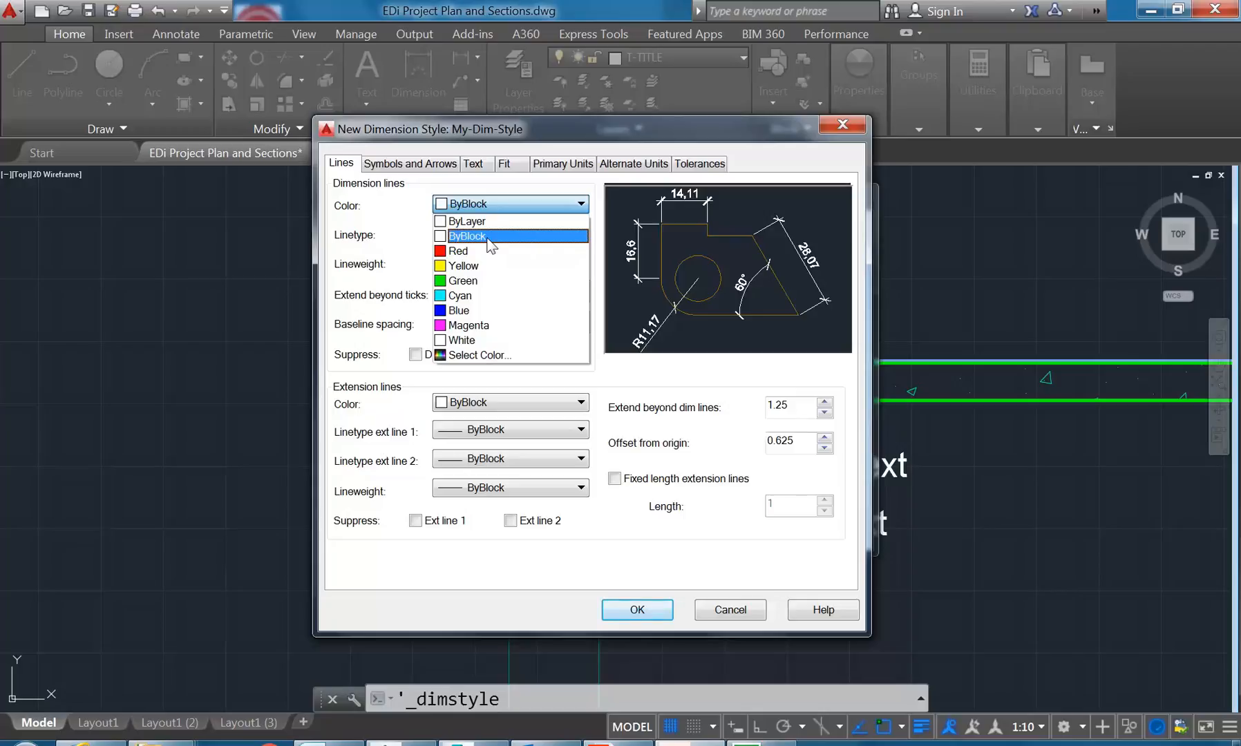
click(496, 204)
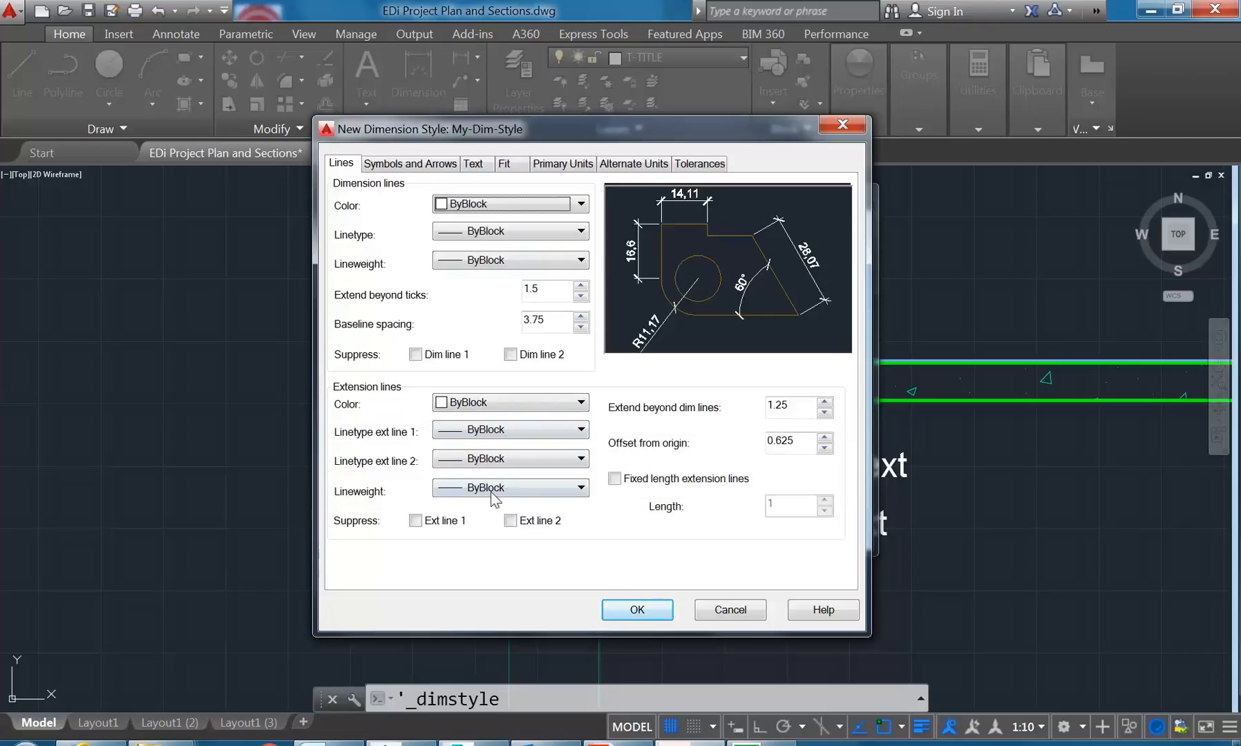
Step: Try extending the extension lines 5 beyond the dimension lines, and set the extension to 1.5
click(797, 407)
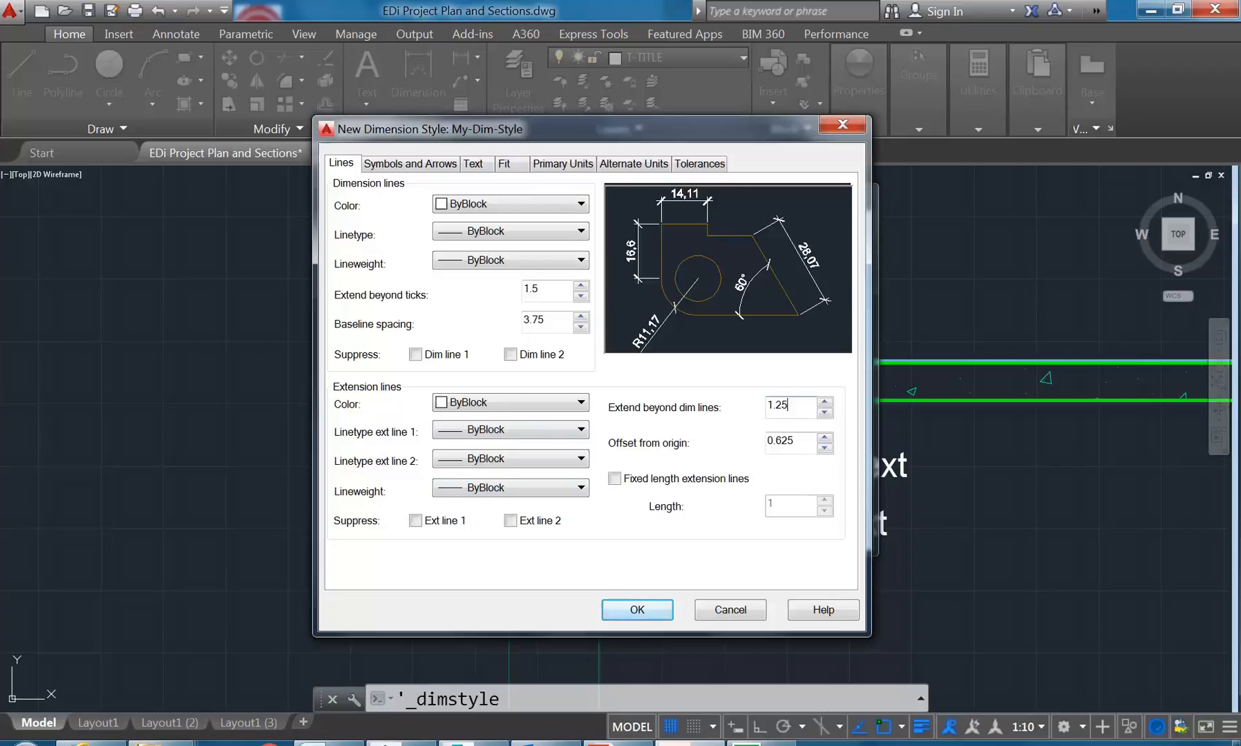
drag(797, 406, 723, 384)
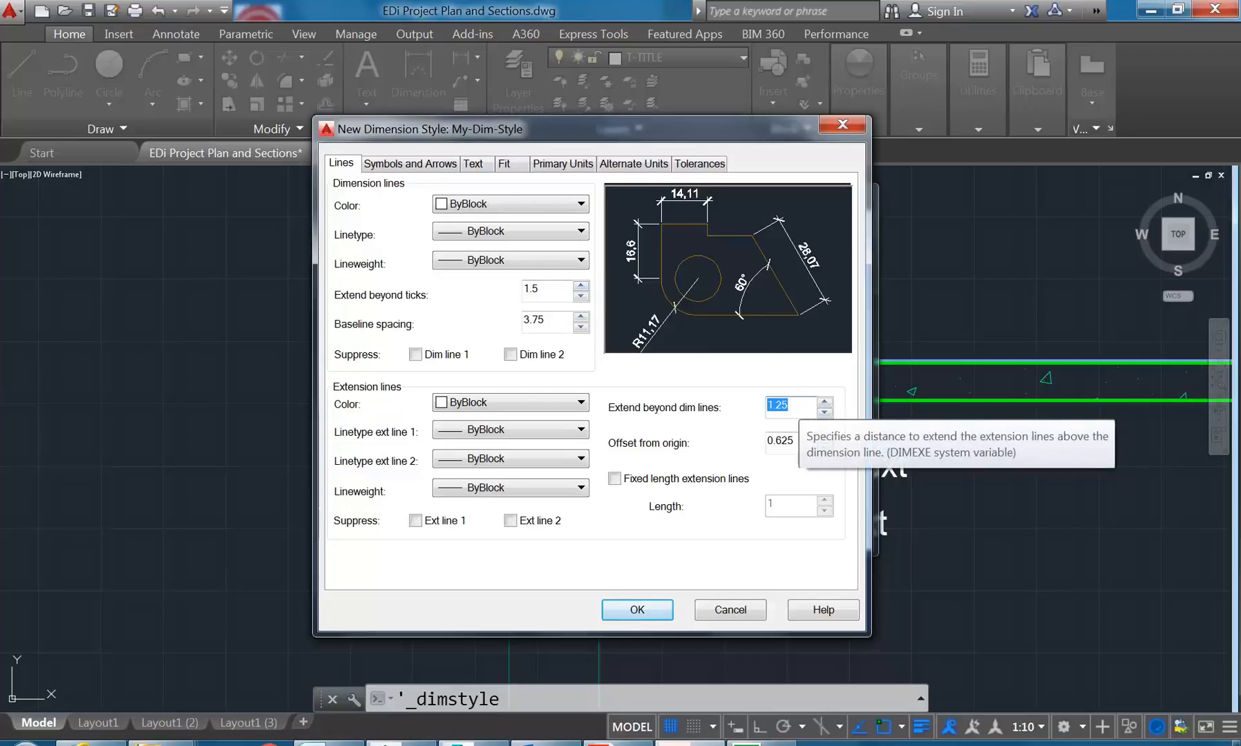
text(5)
click(806, 438)
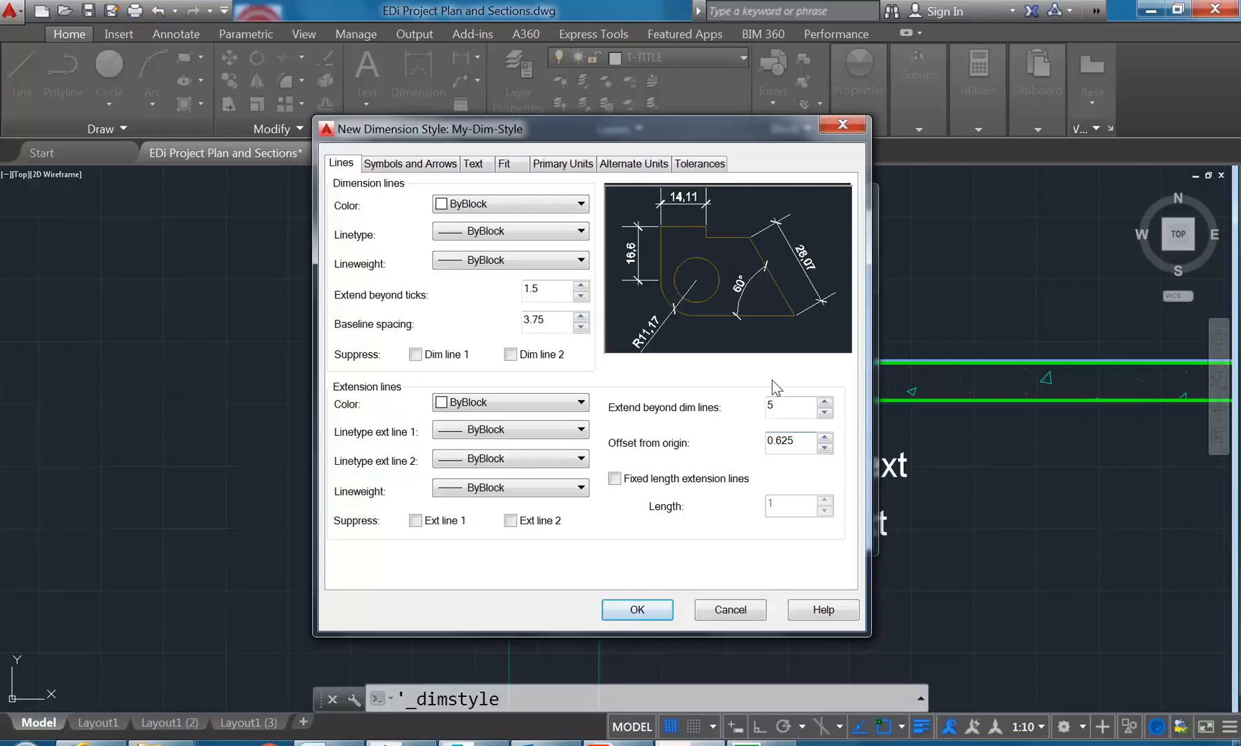
key(shift+Tab)
text(1.5)
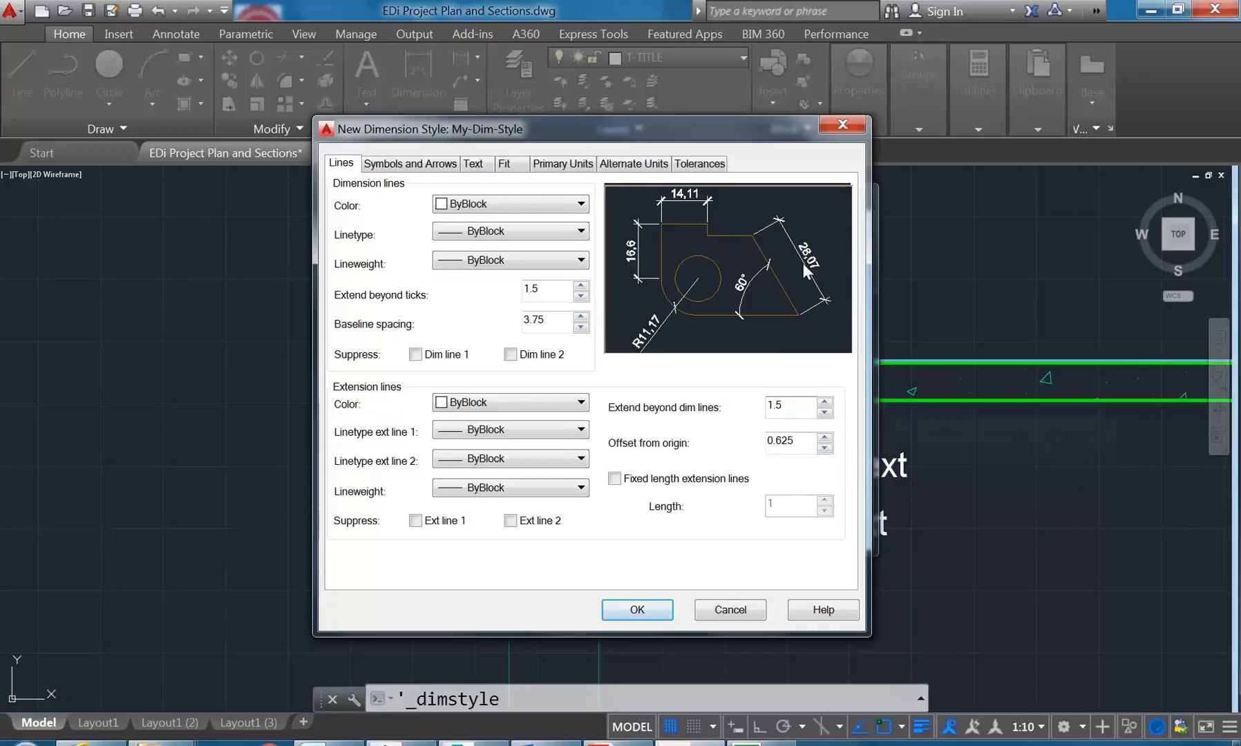
key(Tab)
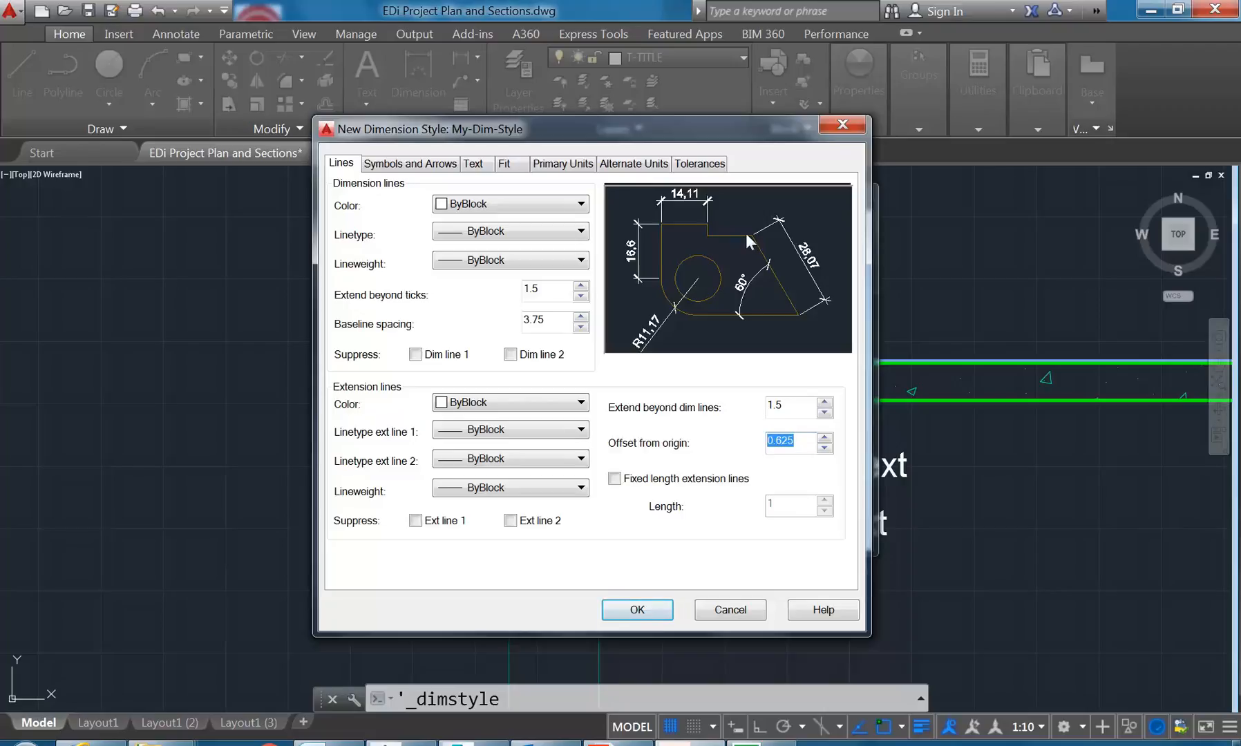
Step: Set the extension lines' offset from origin to 2, and try the fixed-length extension lines option before clearing it
text(2)
click(795, 405)
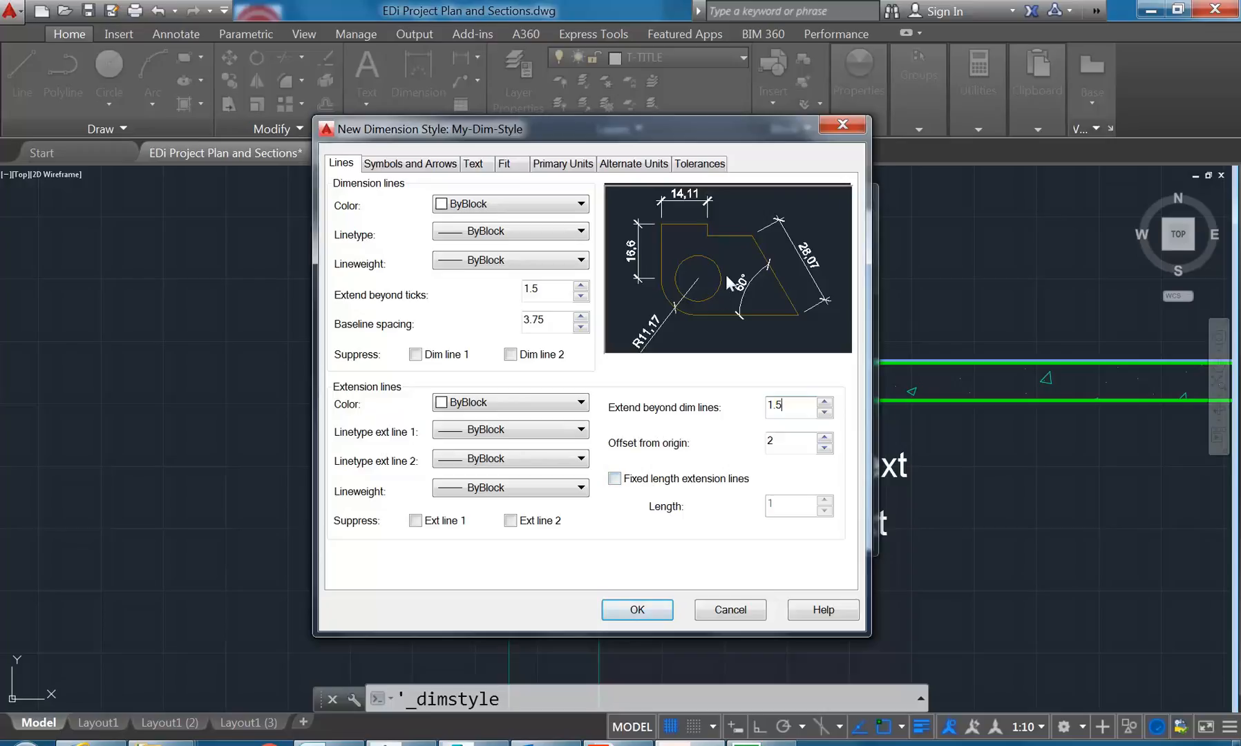
click(614, 479)
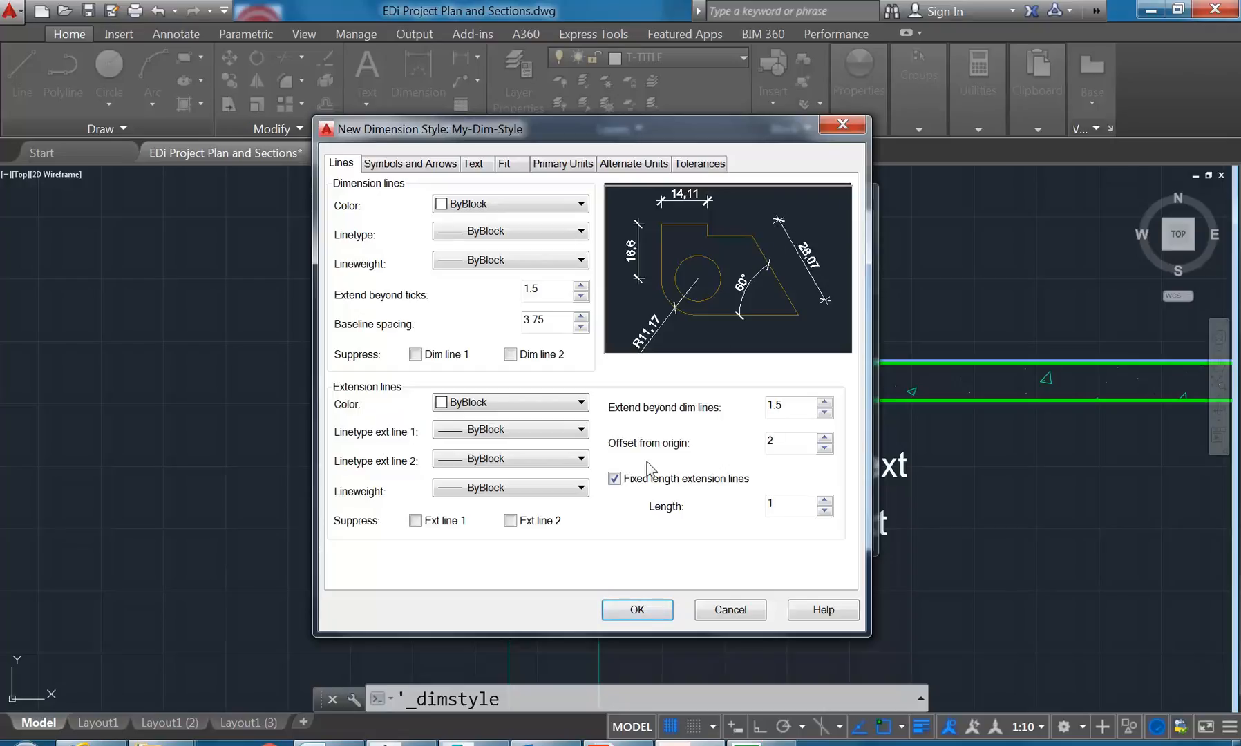
click(617, 480)
Step: Review the dimension style's text, line and arrowhead settings, and view the available text style definitions
click(485, 169)
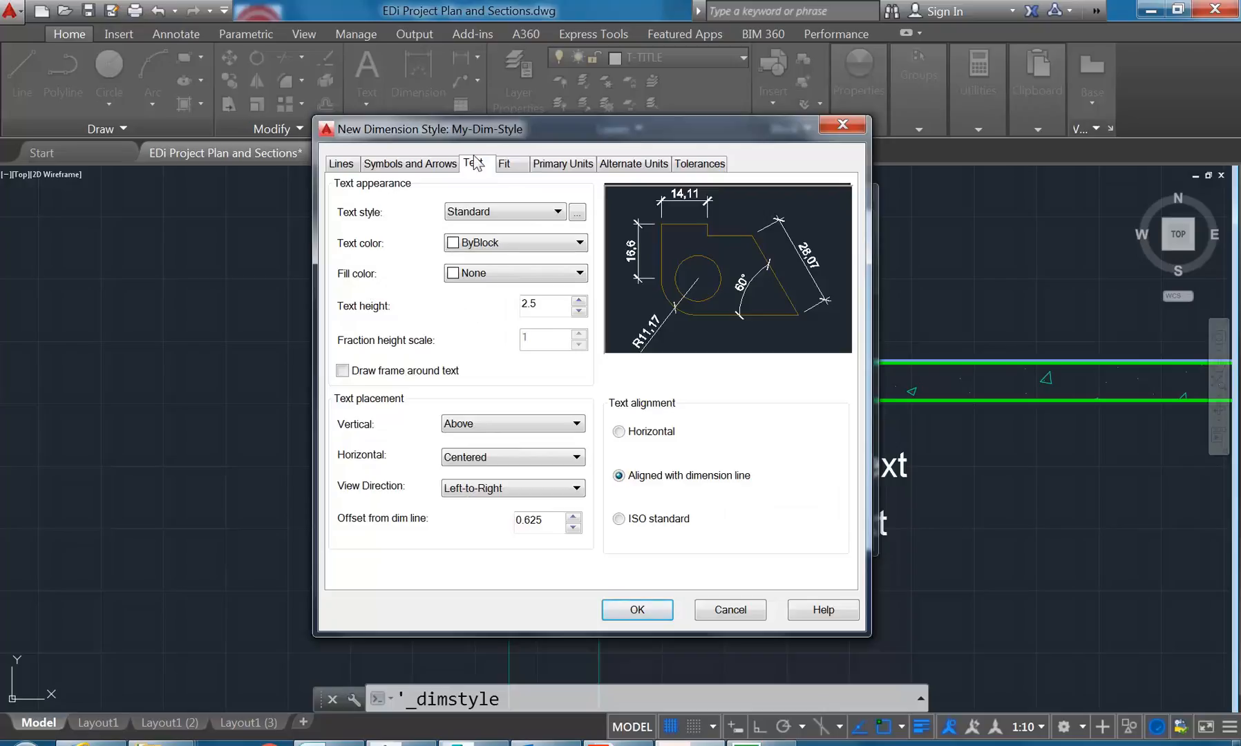
click(336, 168)
click(474, 168)
click(421, 167)
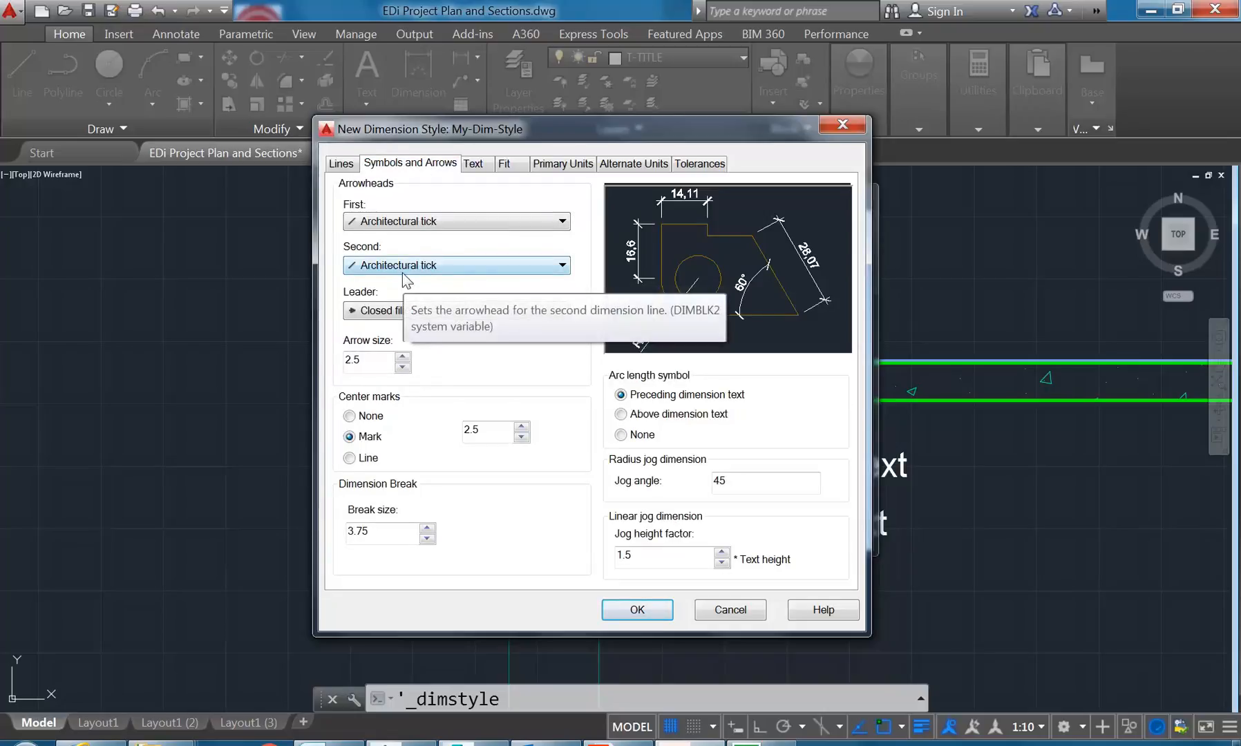
click(472, 166)
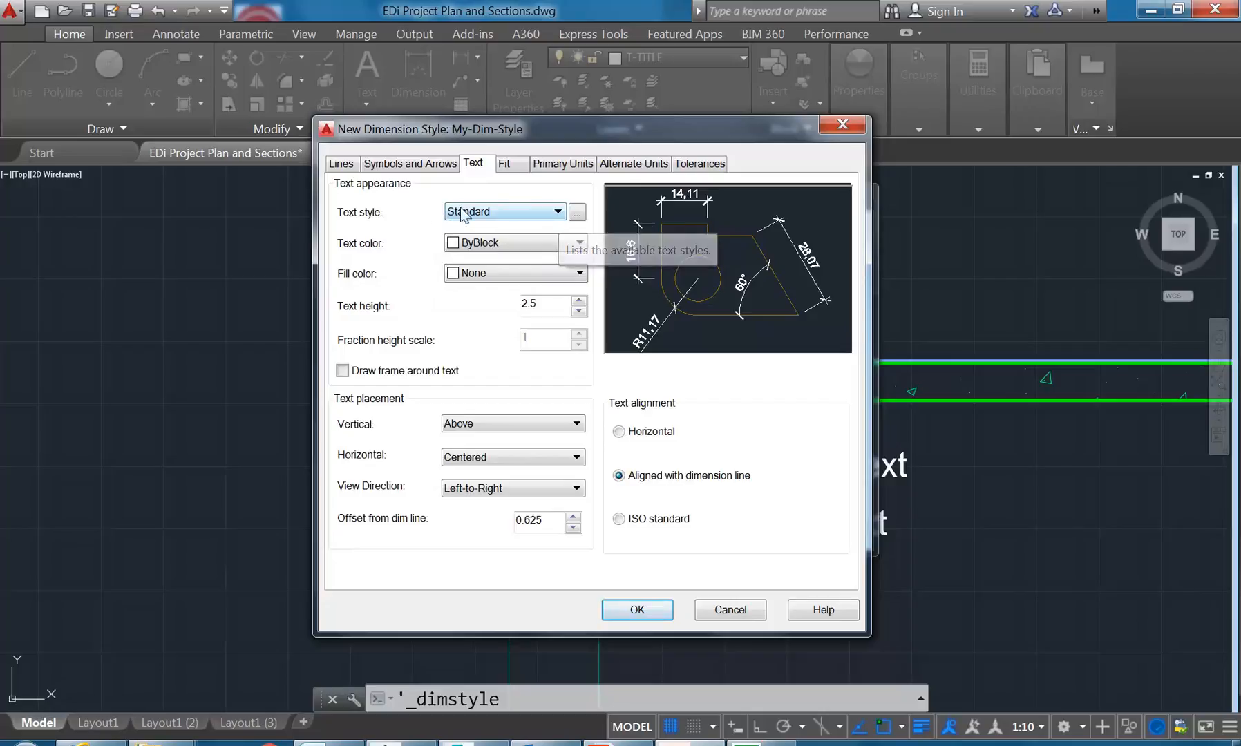
click(577, 215)
click(785, 556)
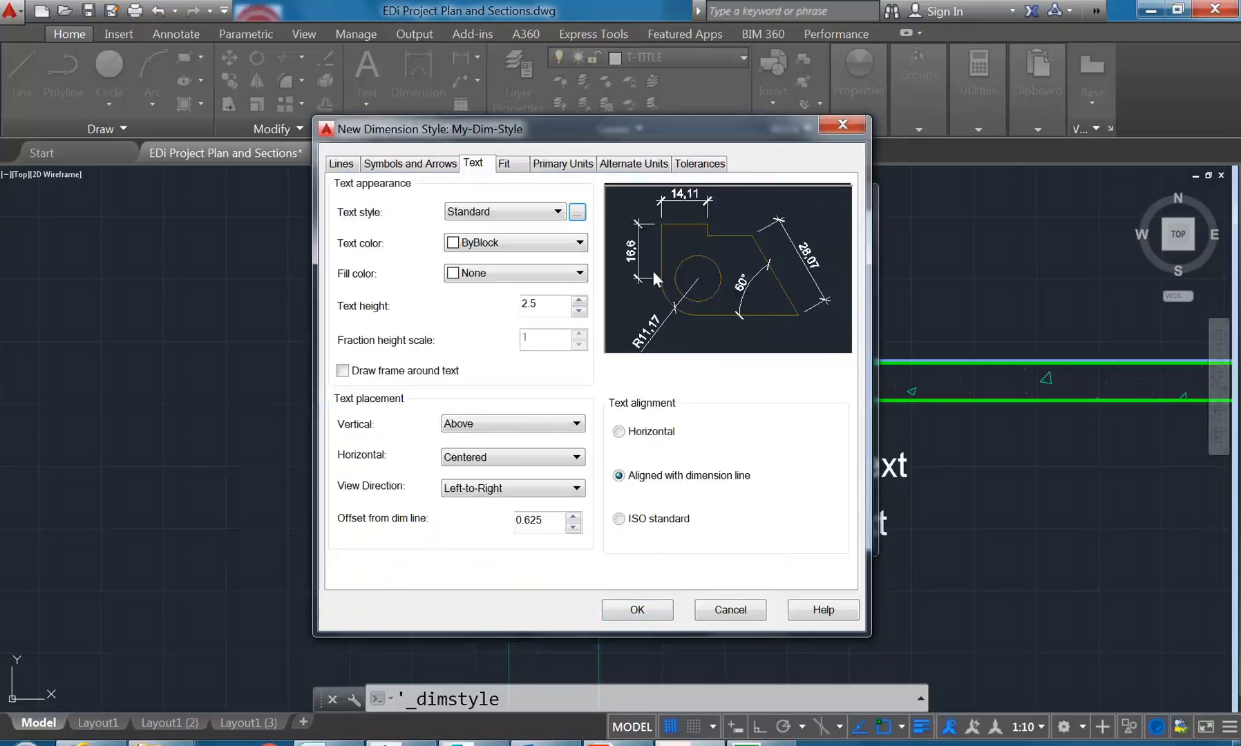
Step: Create a text style named DIM from the dimension text settings, trying its Annotative option and clearing it again
click(577, 214)
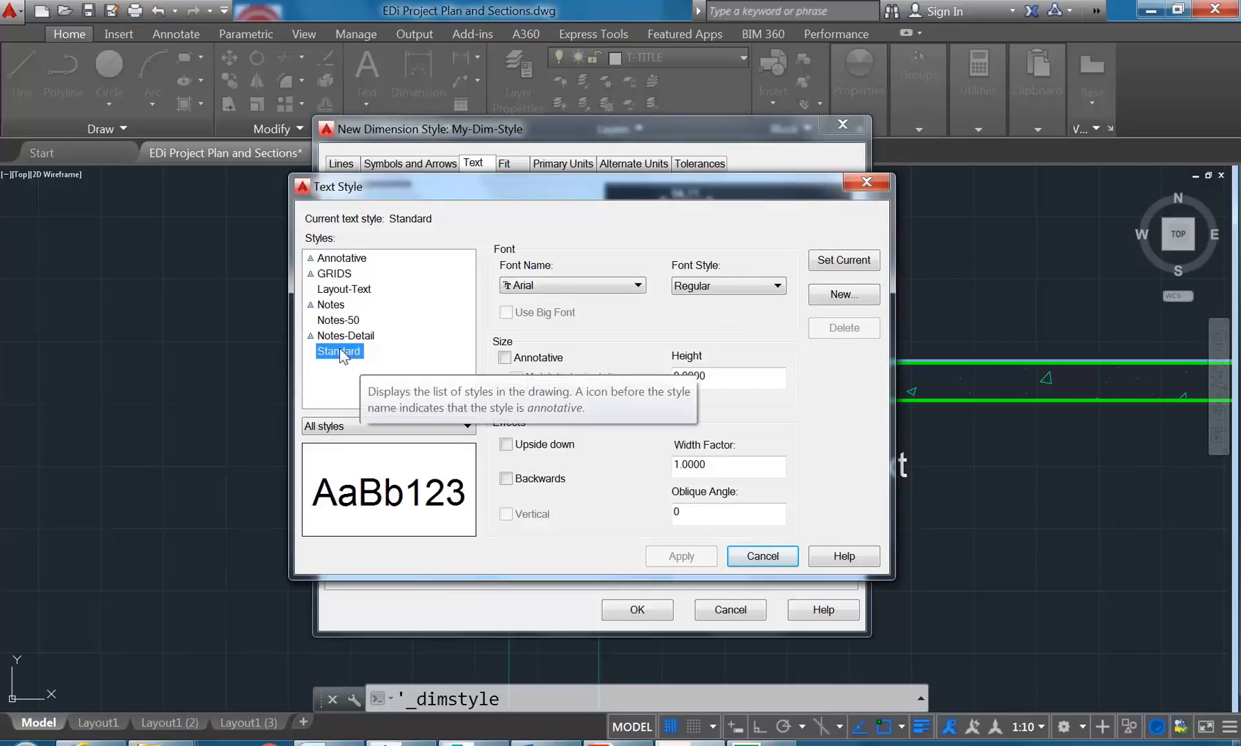
click(829, 296)
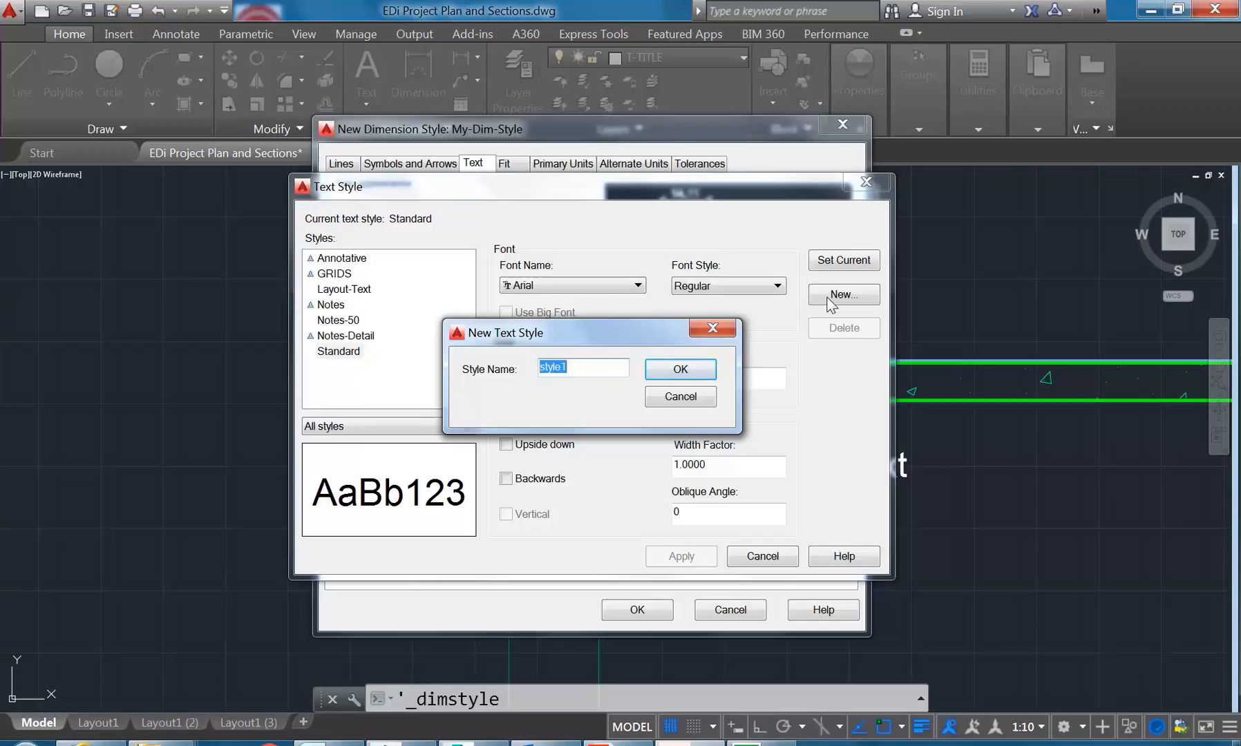
text(DIM)
click(684, 376)
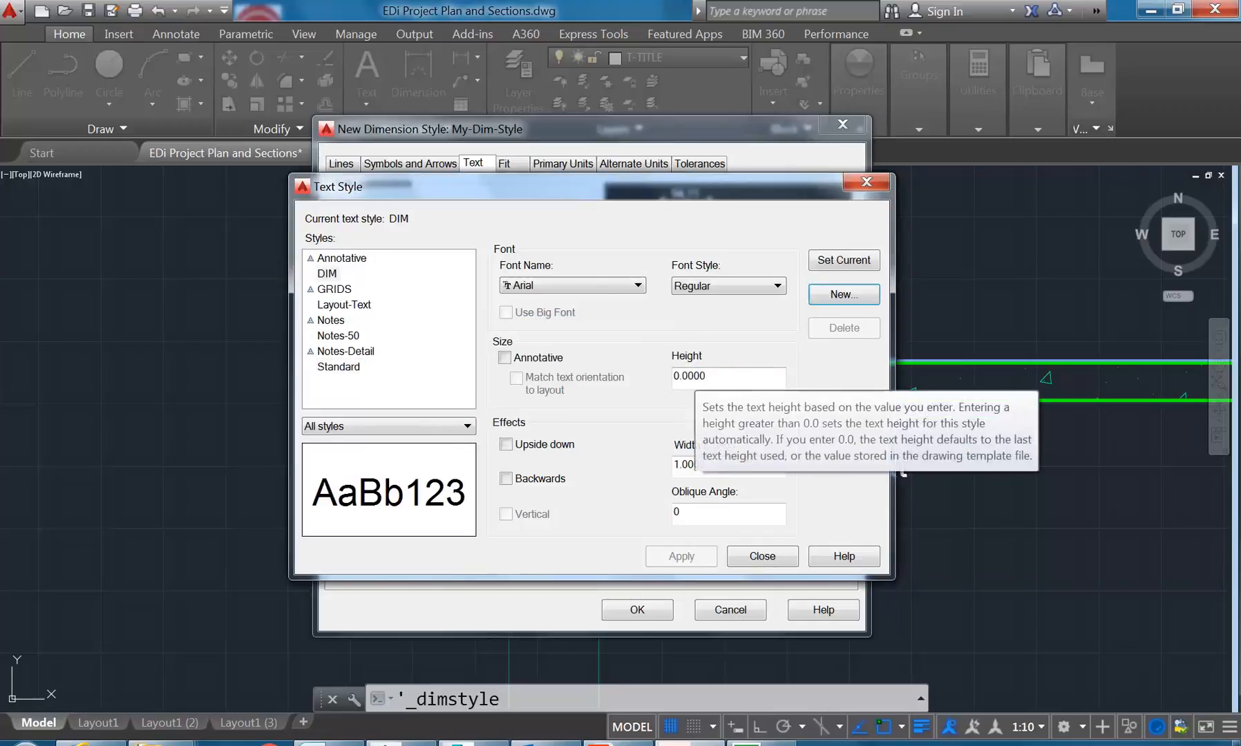
click(504, 358)
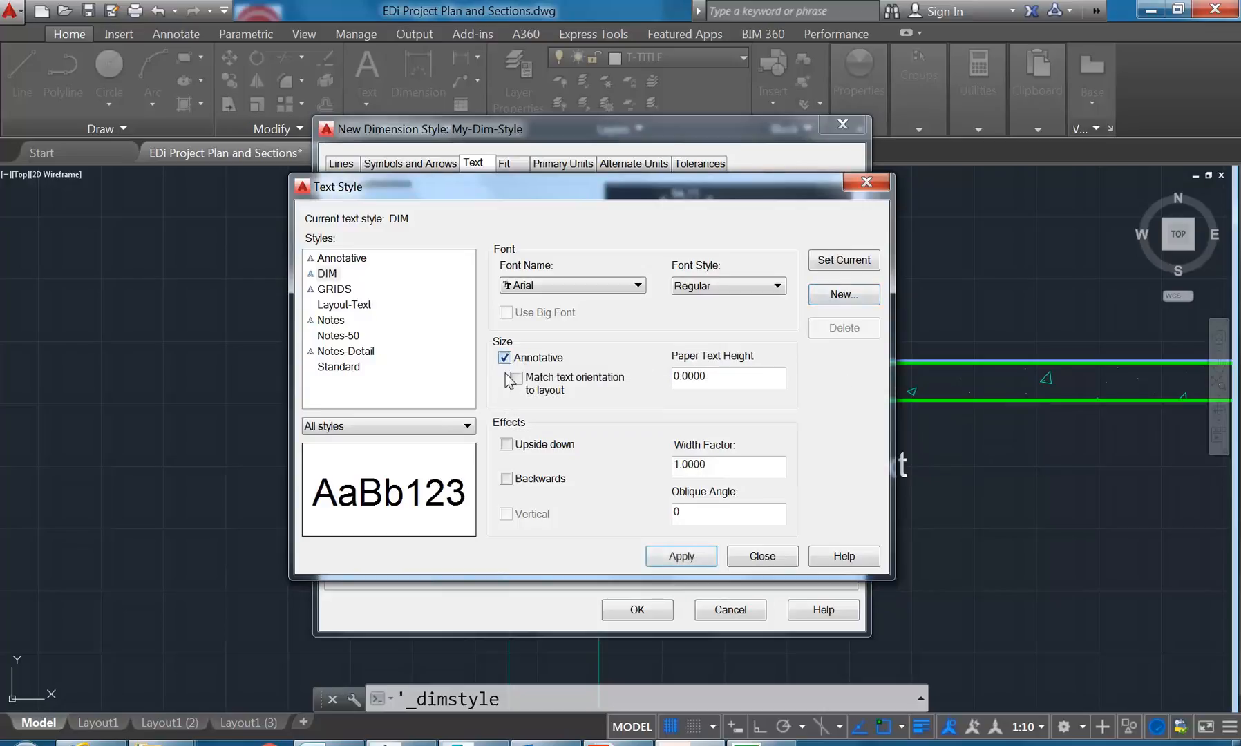
click(504, 359)
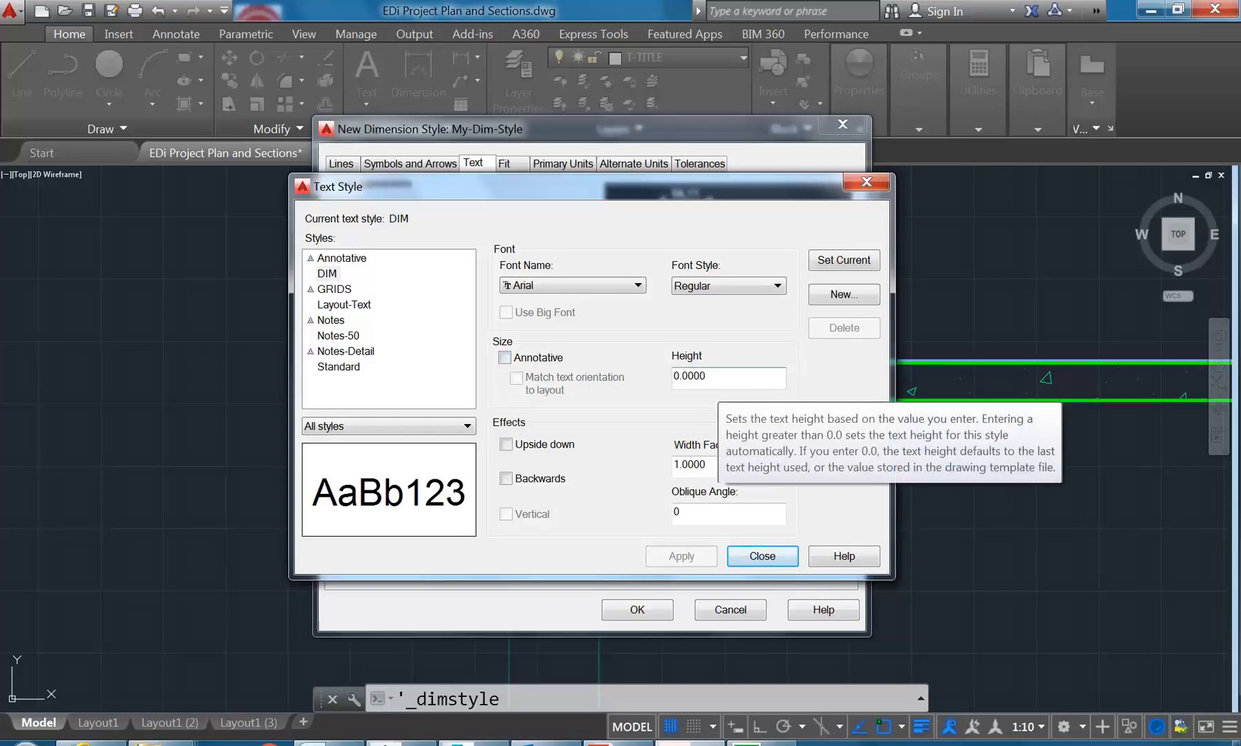
Step: Check the DIM text style's height setting, keep it at 0.0000, and leave the text style definitions
drag(717, 380, 660, 381)
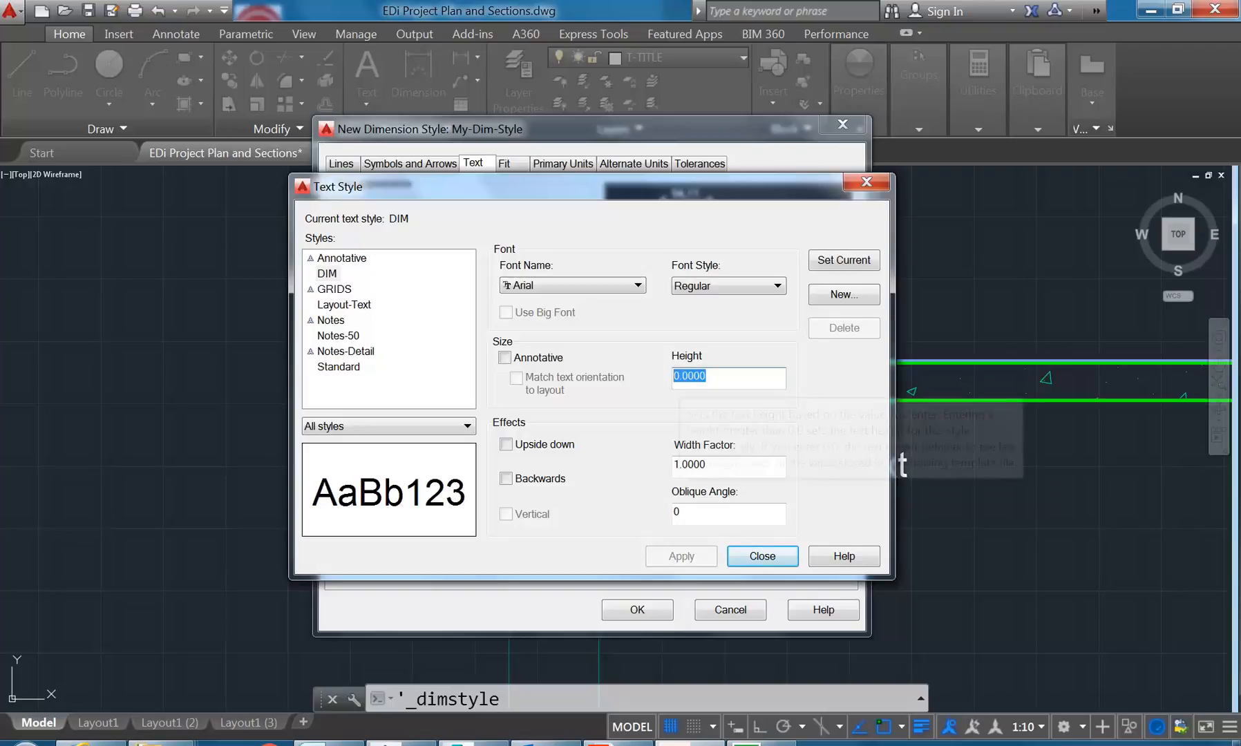
drag(621, 190, 725, 233)
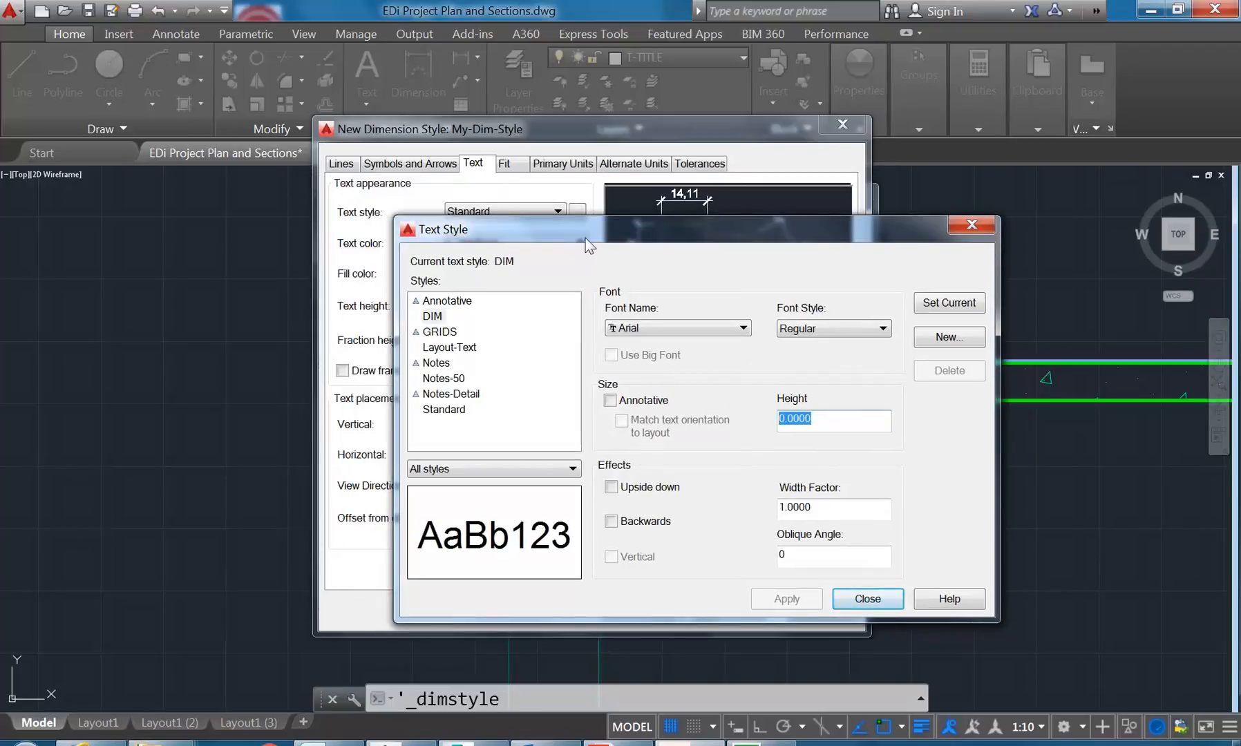
click(795, 415)
double_click(795, 418)
click(821, 419)
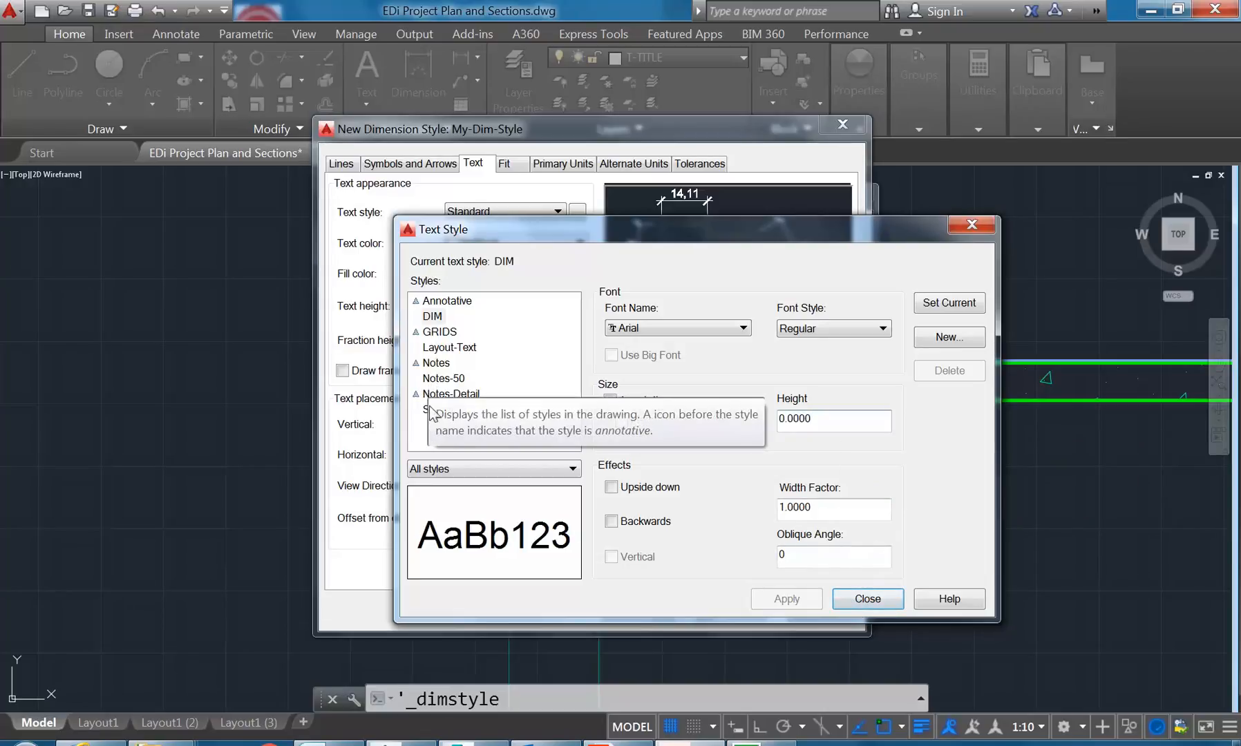
click(434, 319)
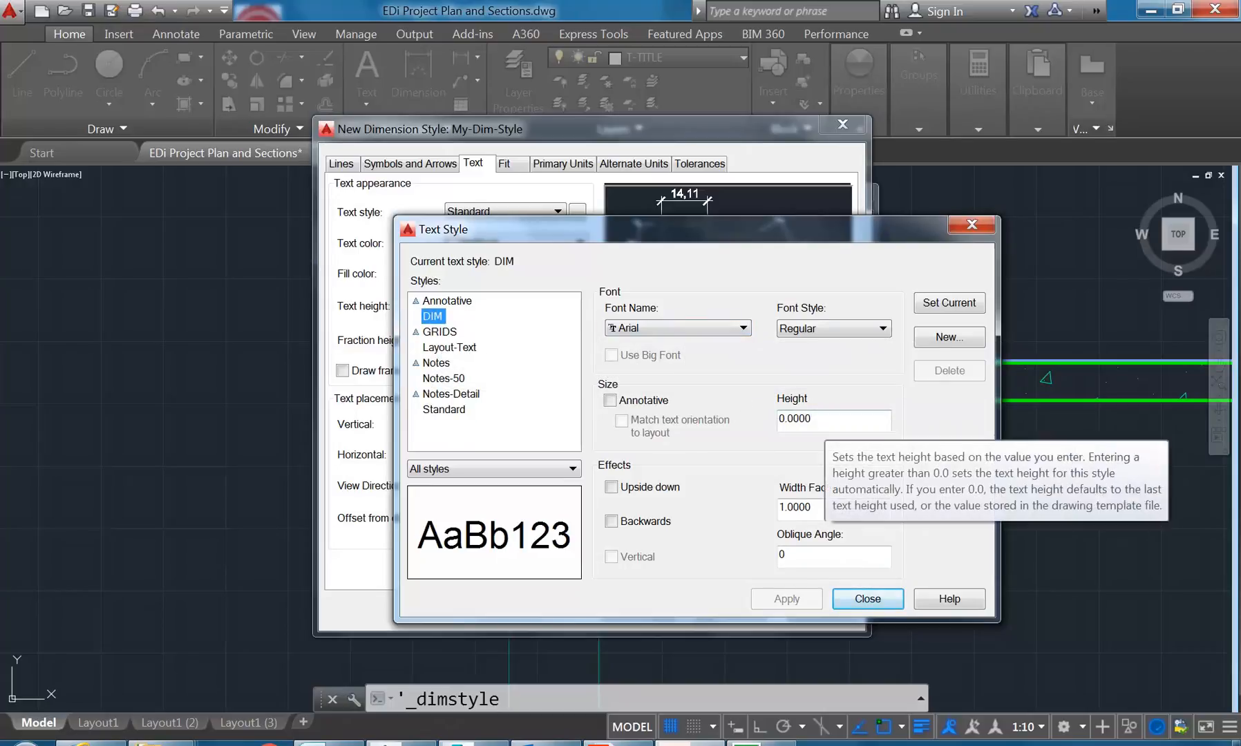
click(869, 599)
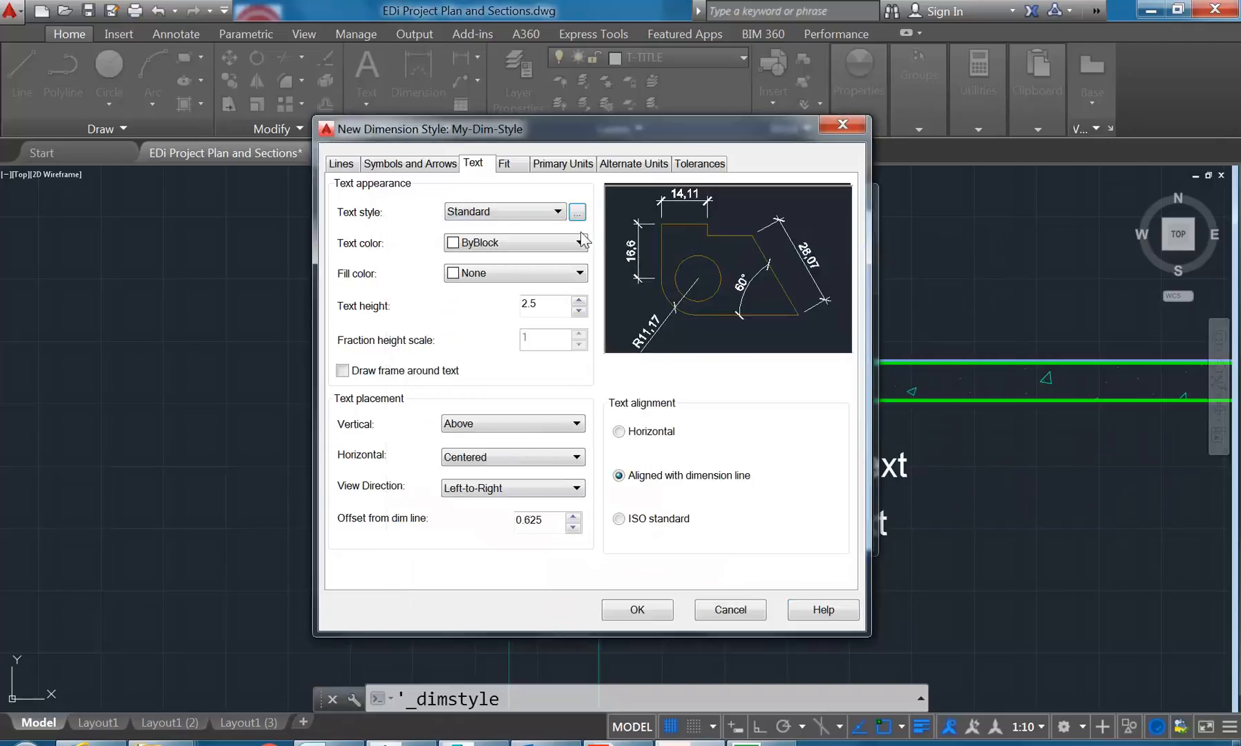
Step: Assign the DIM text style to the dimension text and set the text height to 2
click(546, 211)
click(510, 240)
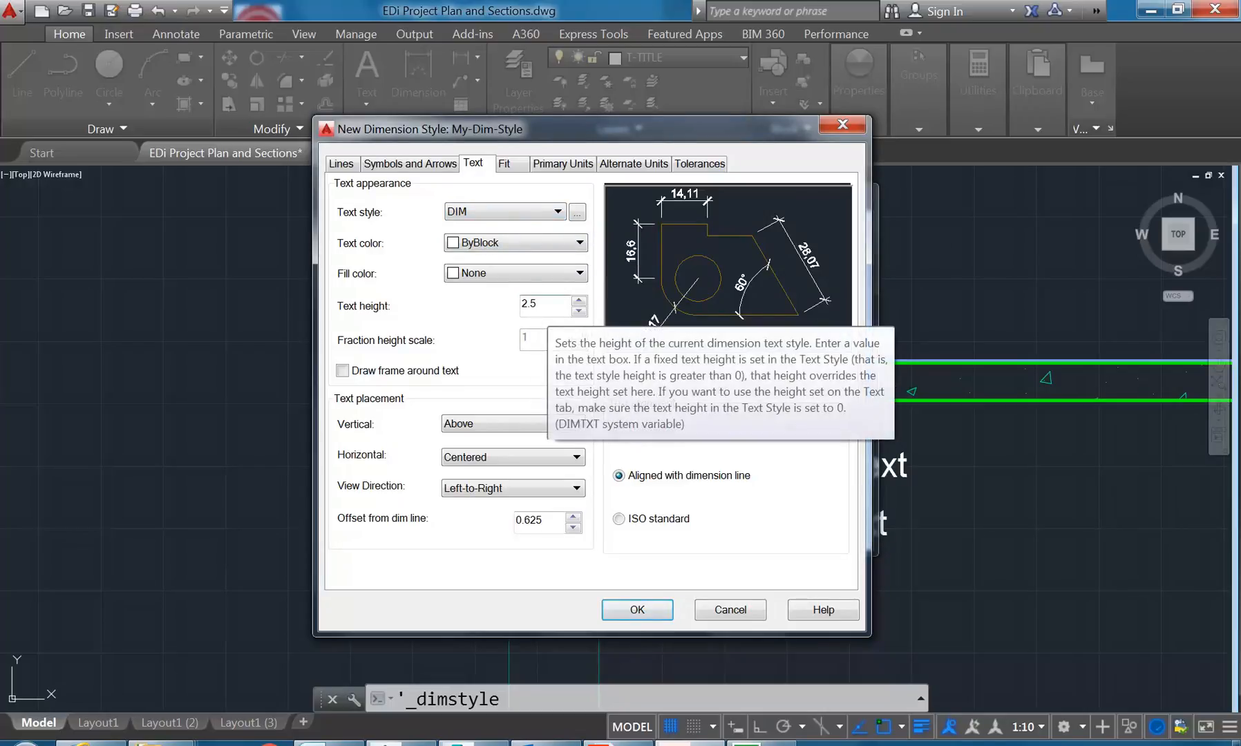
drag(548, 305, 462, 307)
text(2)
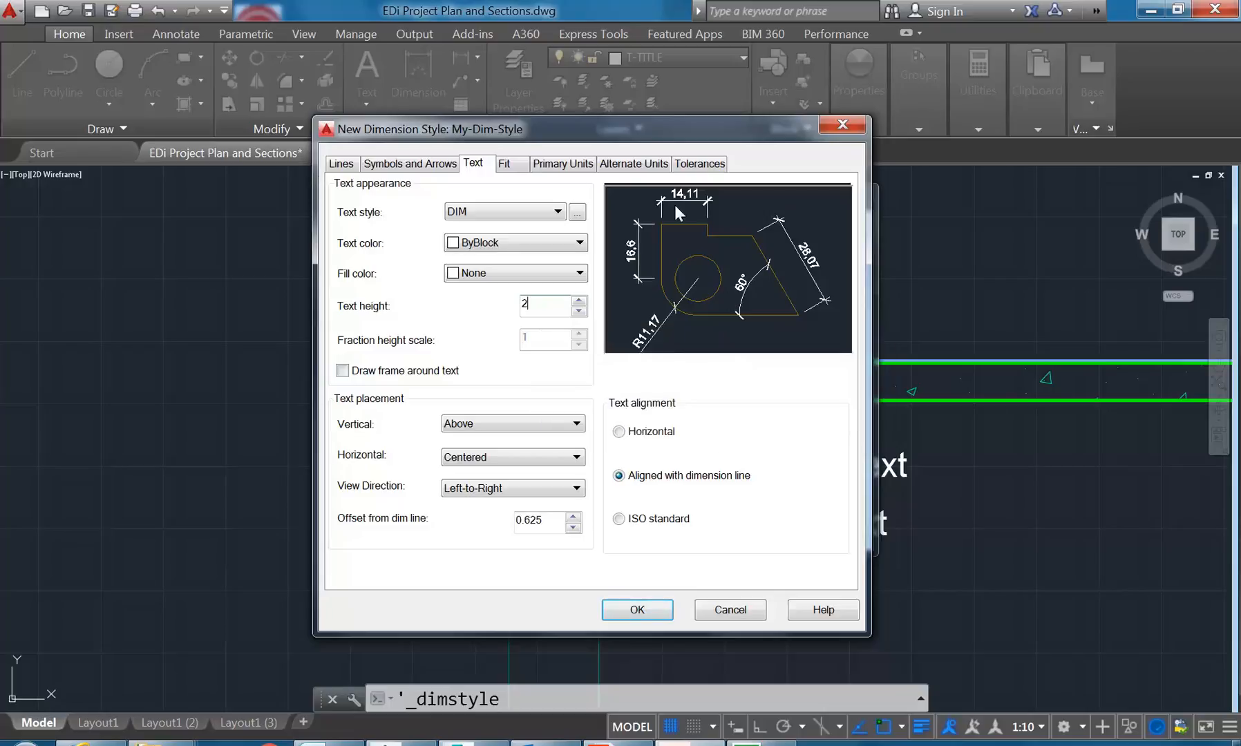
click(475, 166)
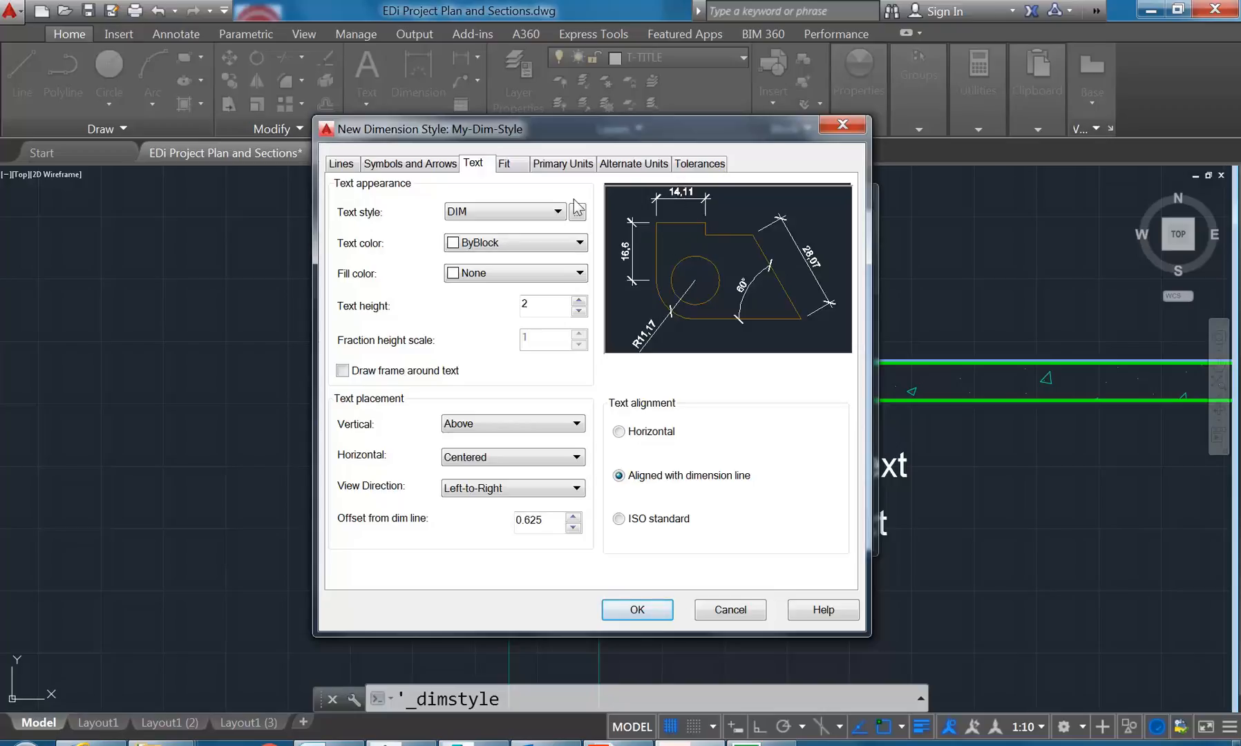
Step: Set the decimal separator of the primary units to Period
click(563, 164)
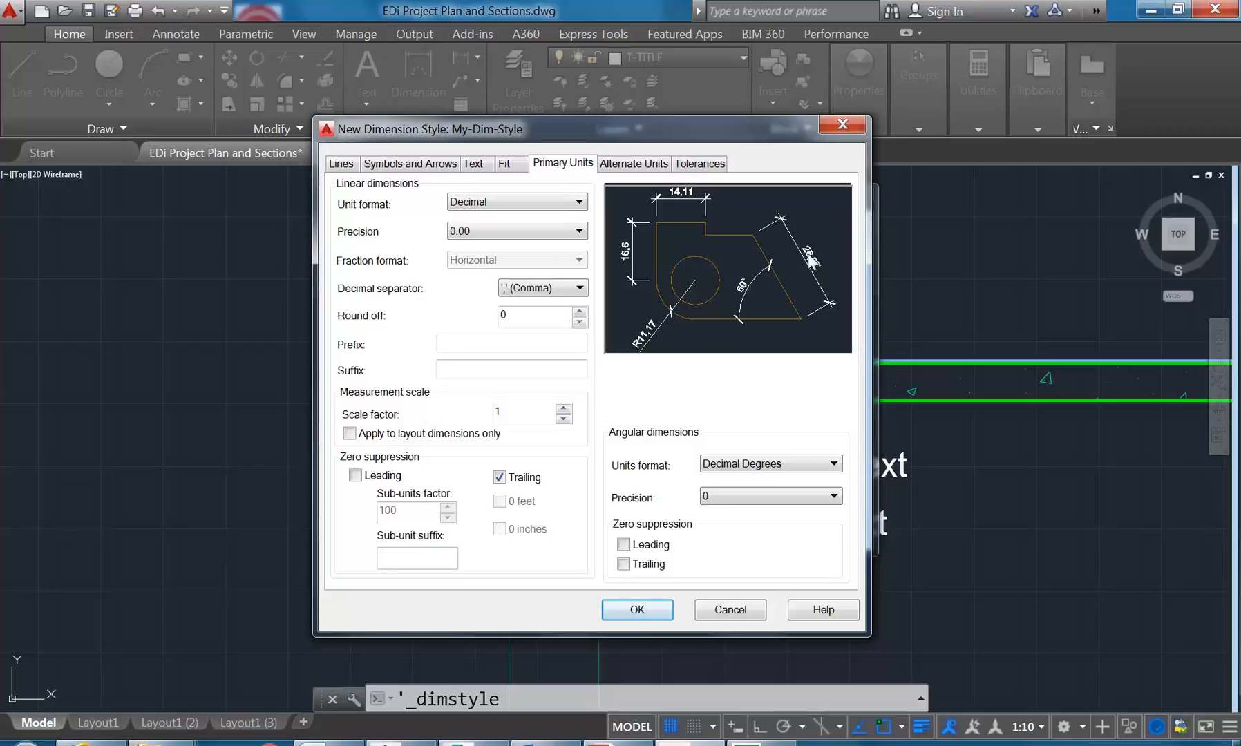
click(560, 290)
click(563, 295)
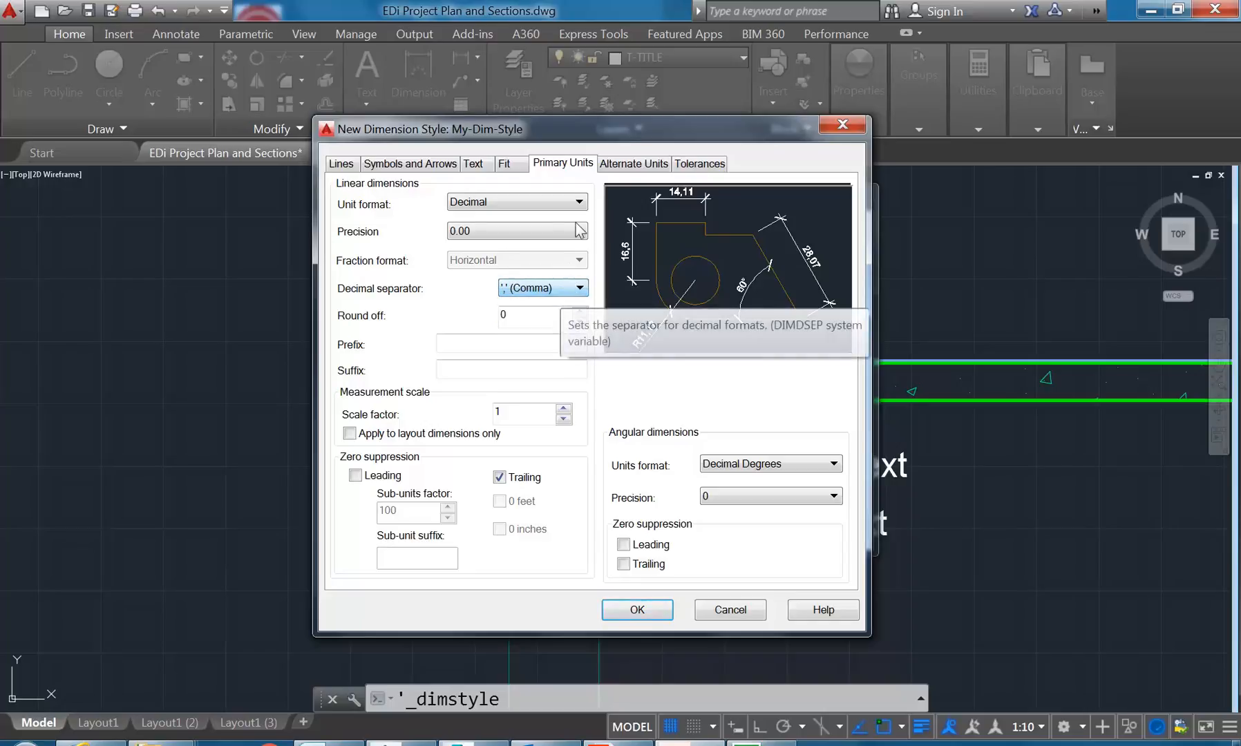
click(545, 288)
click(539, 305)
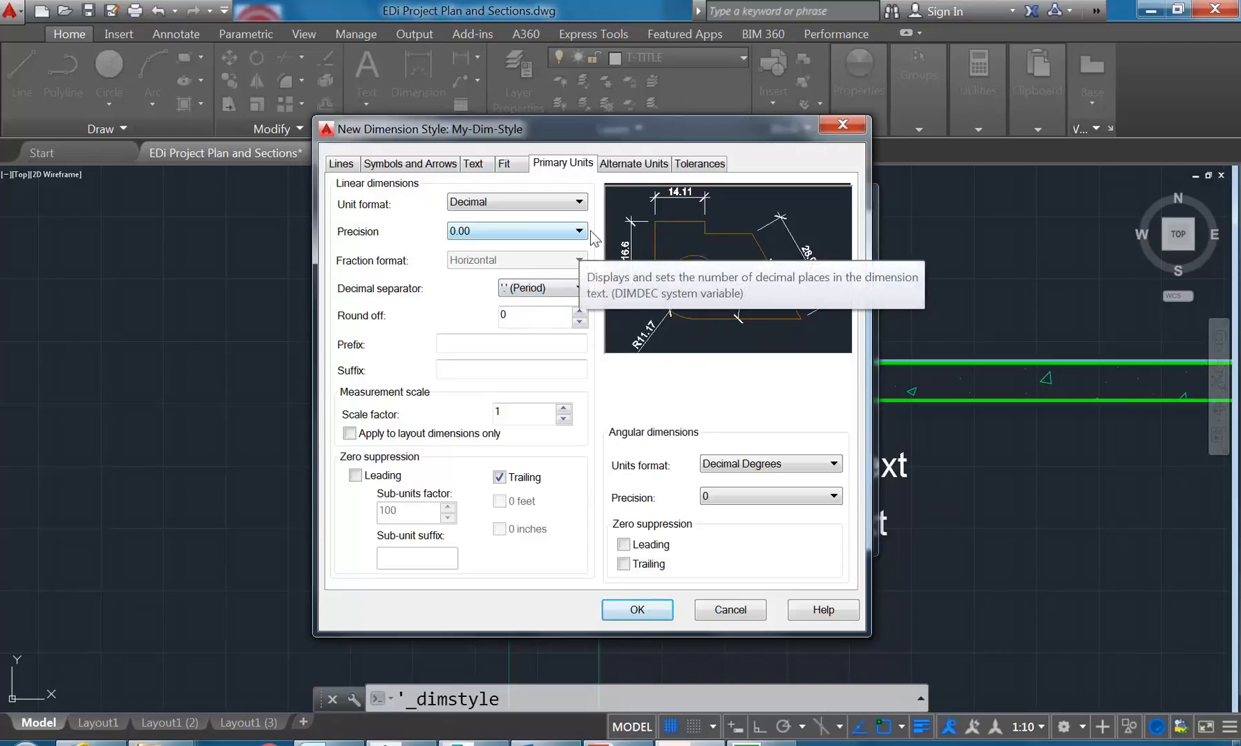
Step: Set the linear dimension precision to 0 and the angular dimension precision to 0.0
click(559, 234)
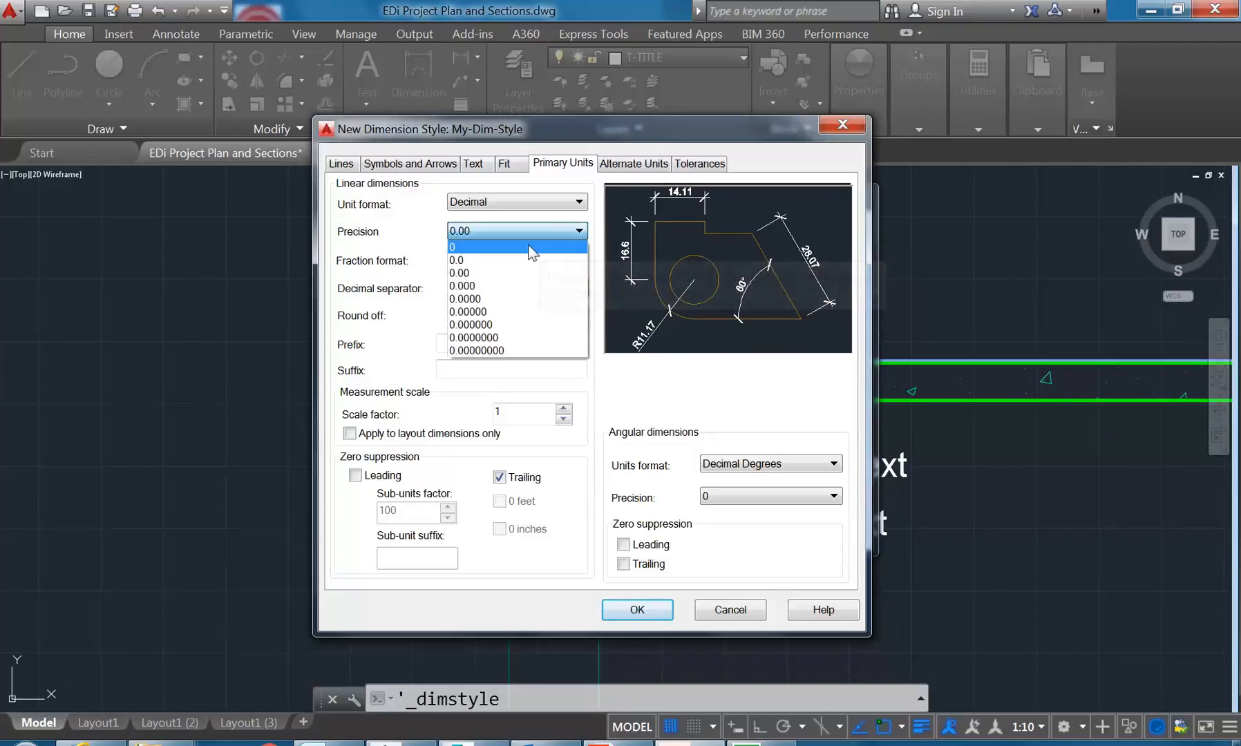
click(531, 249)
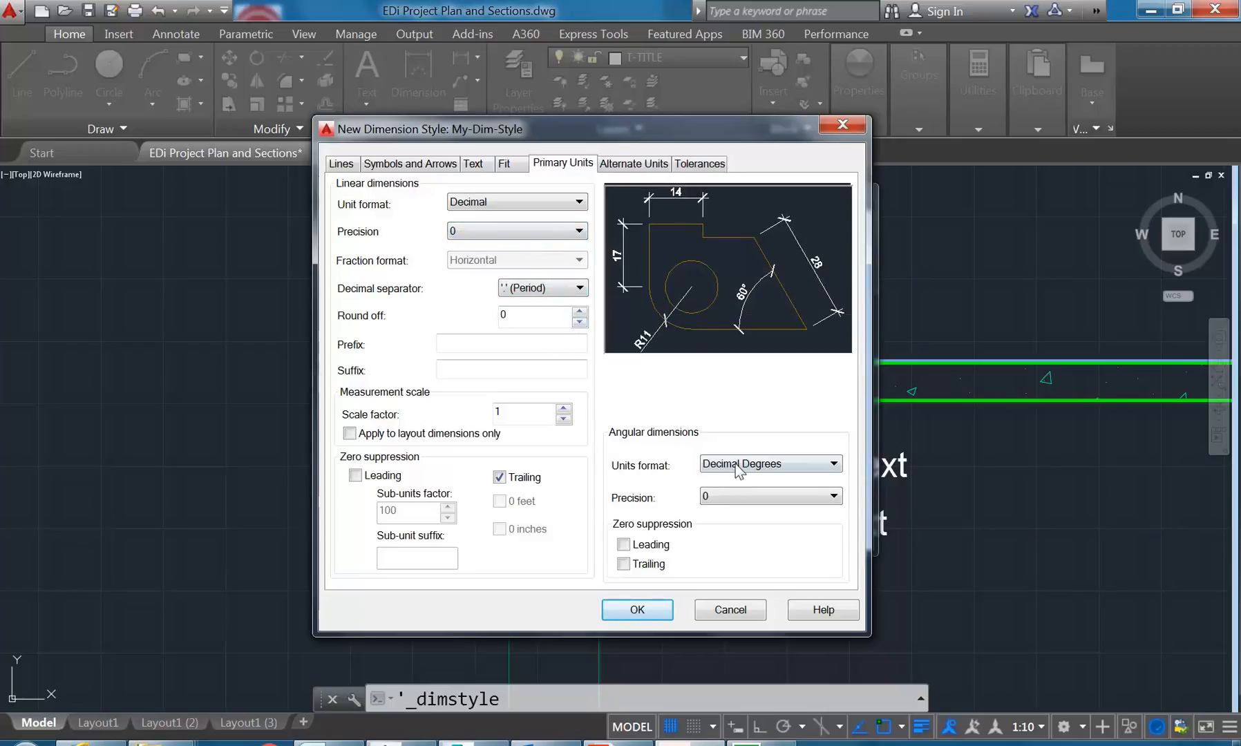
click(732, 497)
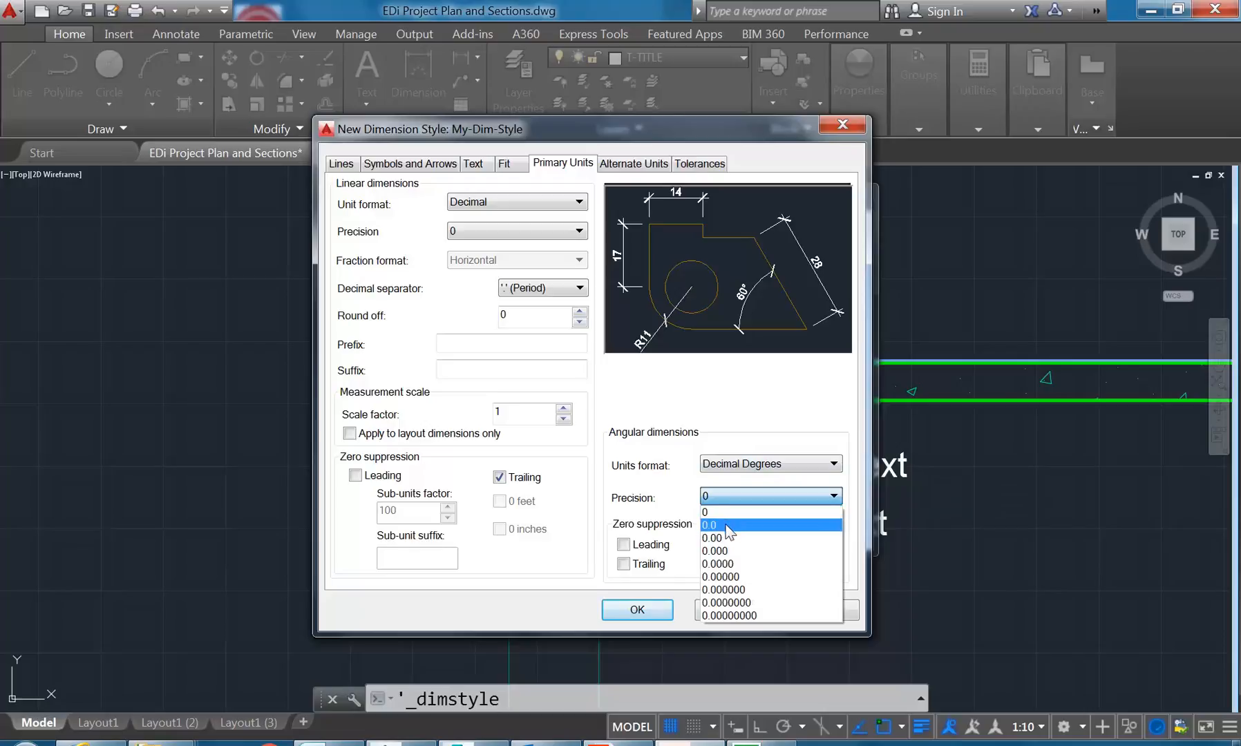
click(731, 527)
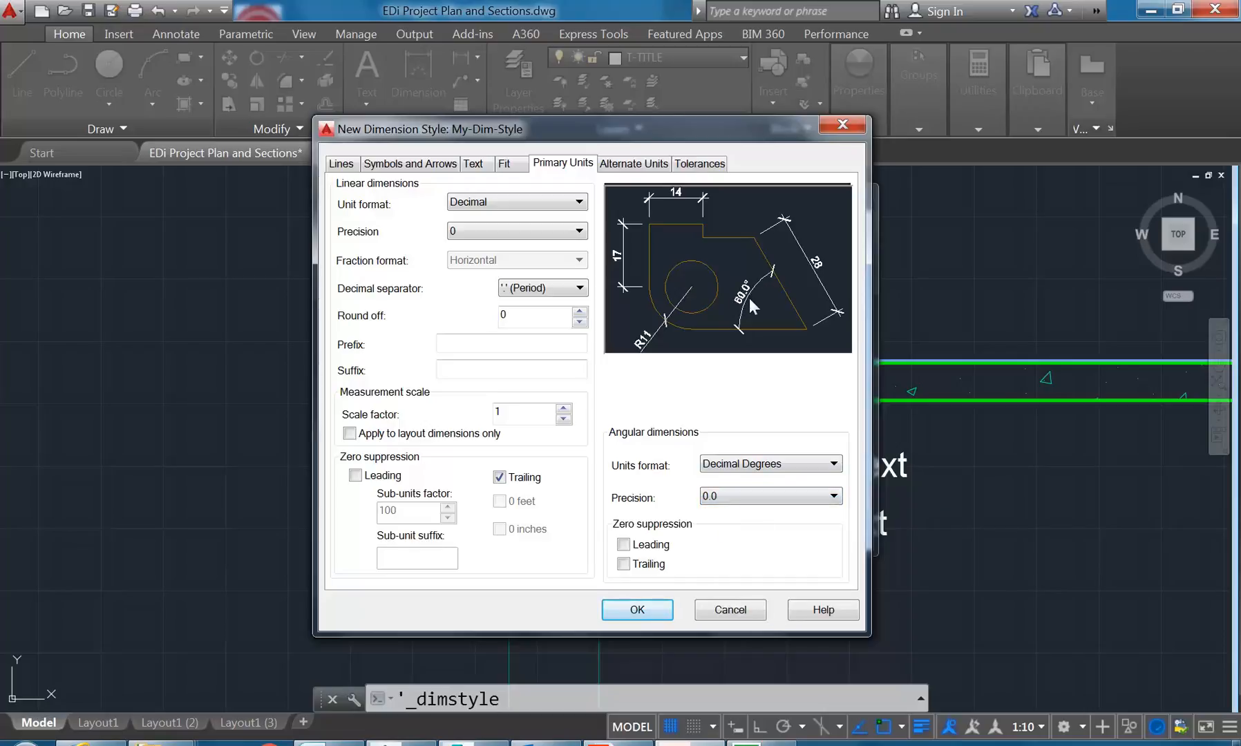
Step: Set the linear dimensions to round off to the nearest 5
click(546, 315)
drag(526, 316, 470, 311)
text(5)
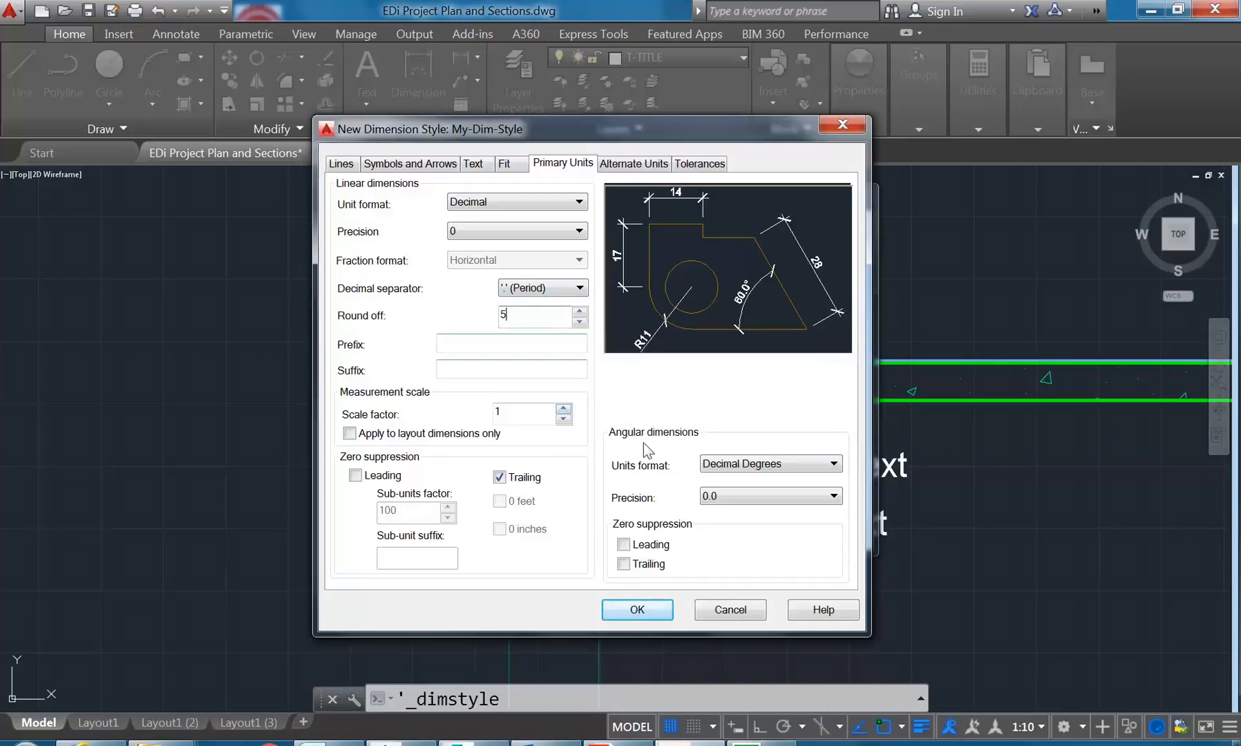
click(515, 413)
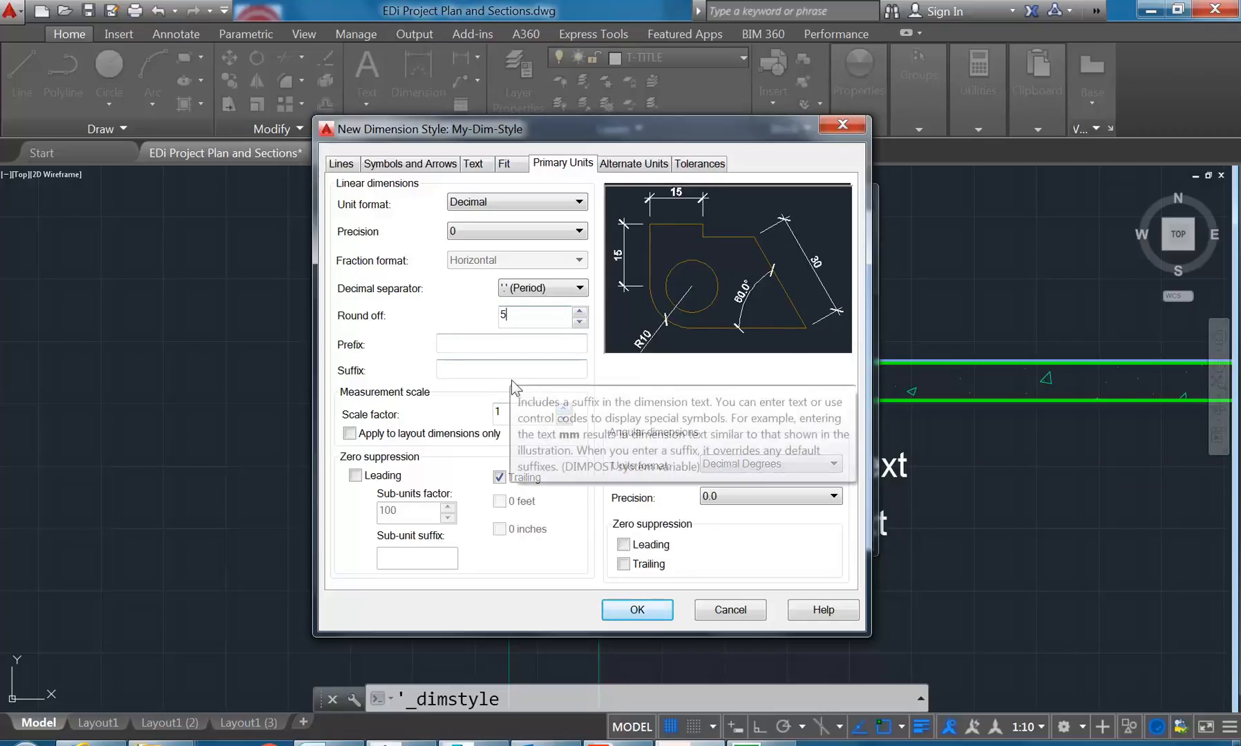
Step: Look over the alternate units and tolerance settings, and save the new My-Dim-Style definition
click(634, 164)
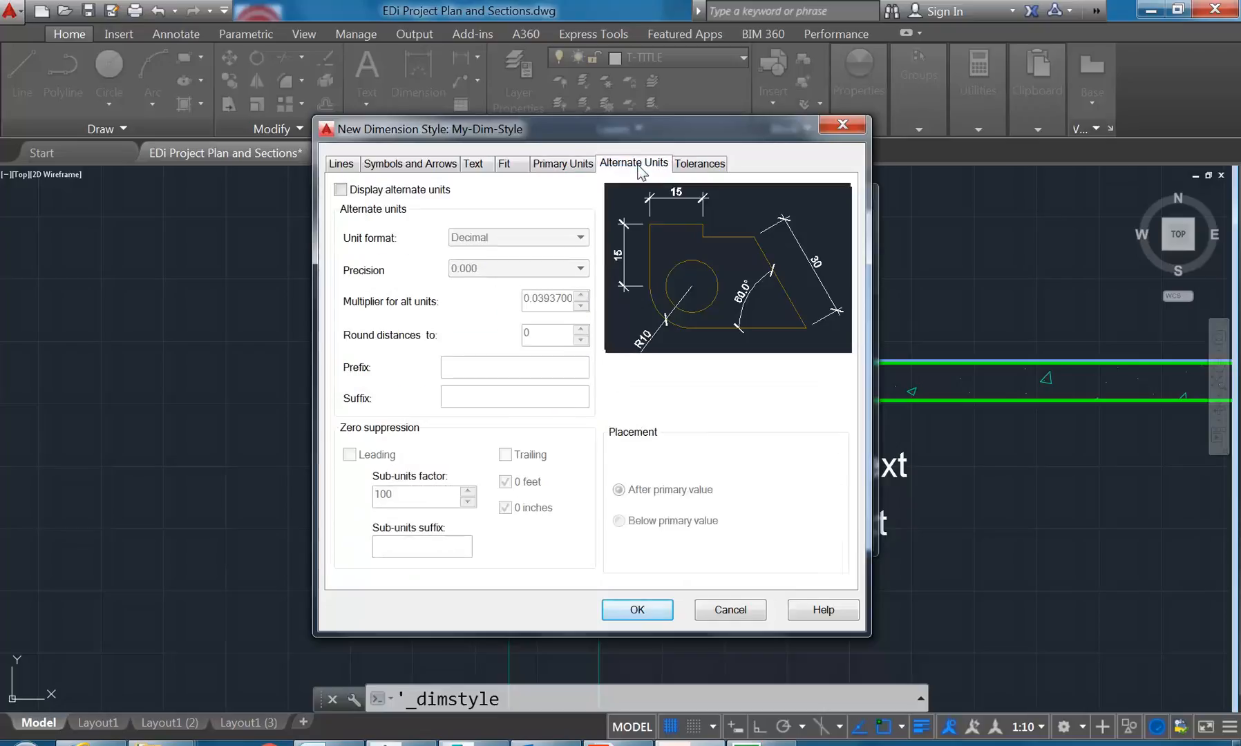
click(701, 164)
click(648, 165)
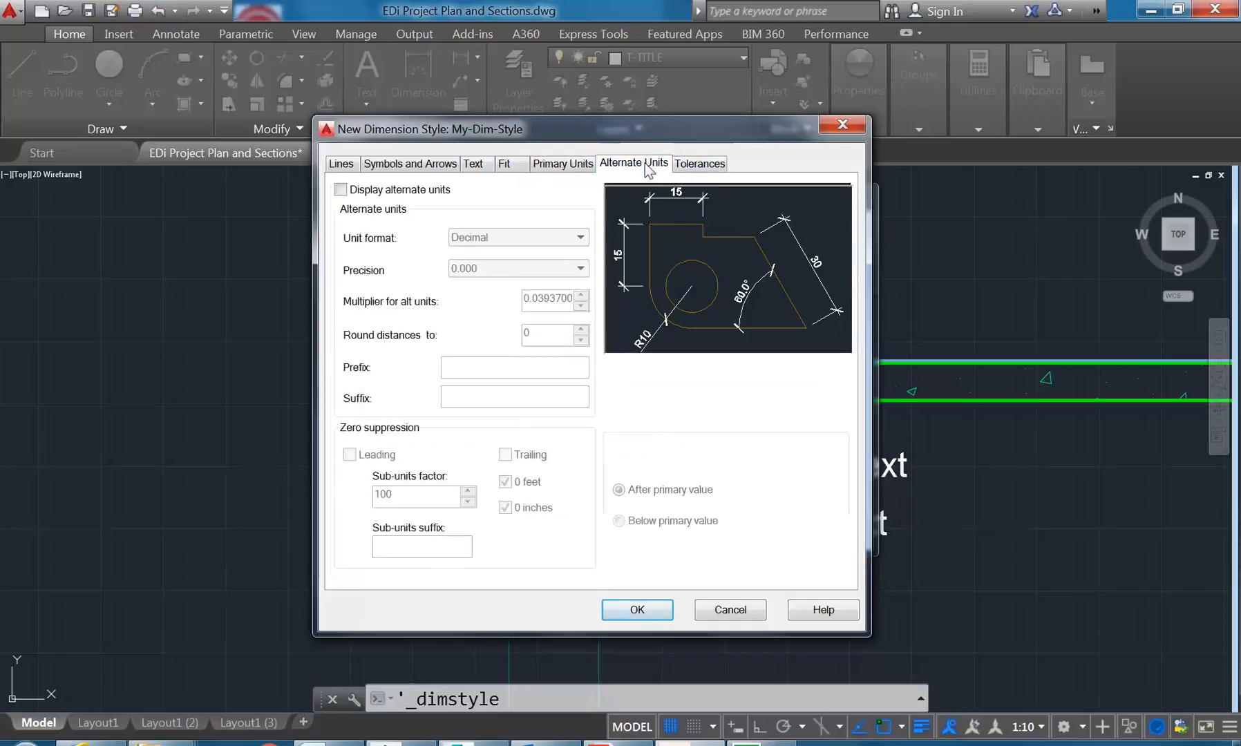
click(553, 166)
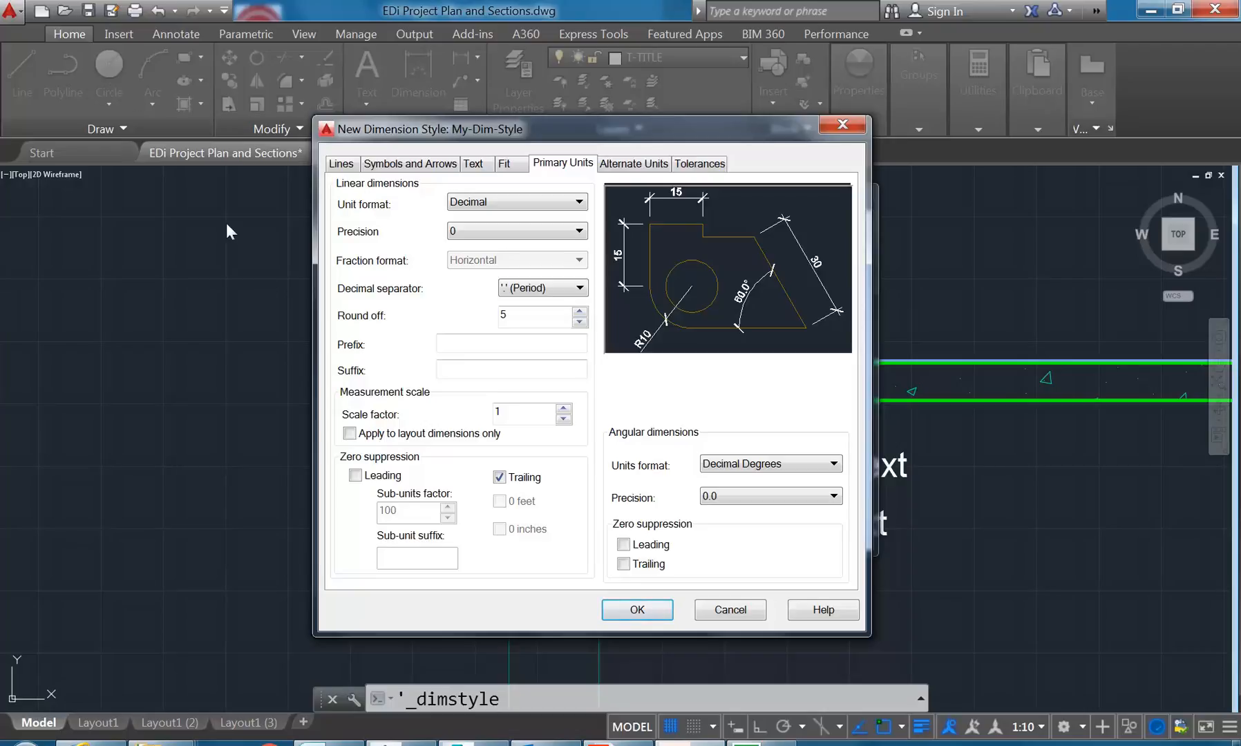
click(638, 610)
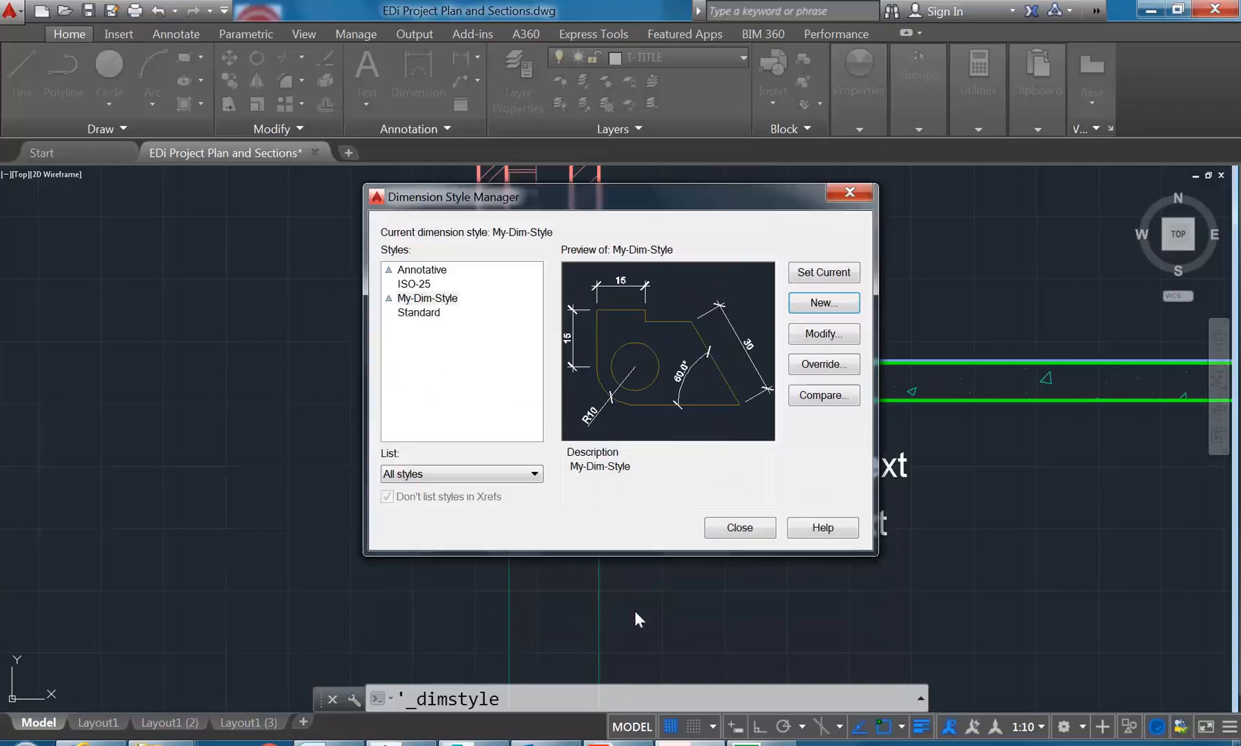
Step: Modify My-Dim-Style so that its leader arrowhead is Right angle, and save the style
click(822, 334)
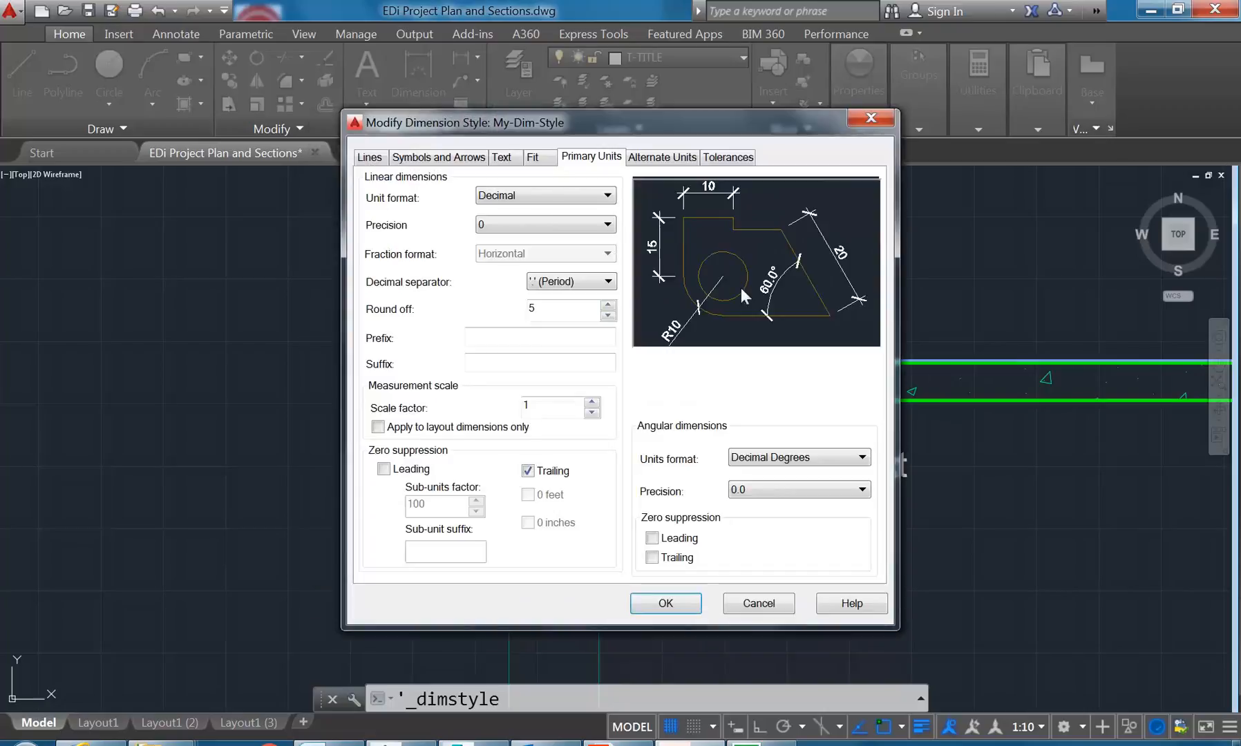
click(452, 158)
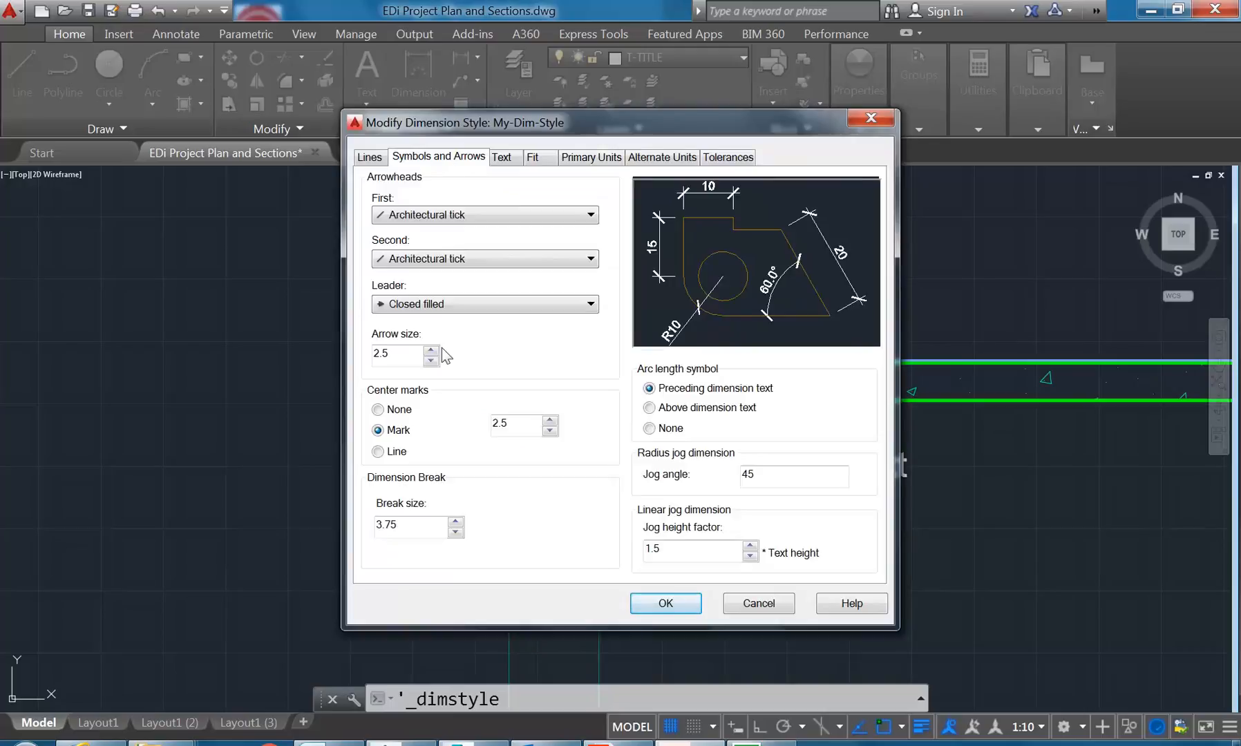
click(390, 354)
drag(389, 354, 368, 353)
click(389, 354)
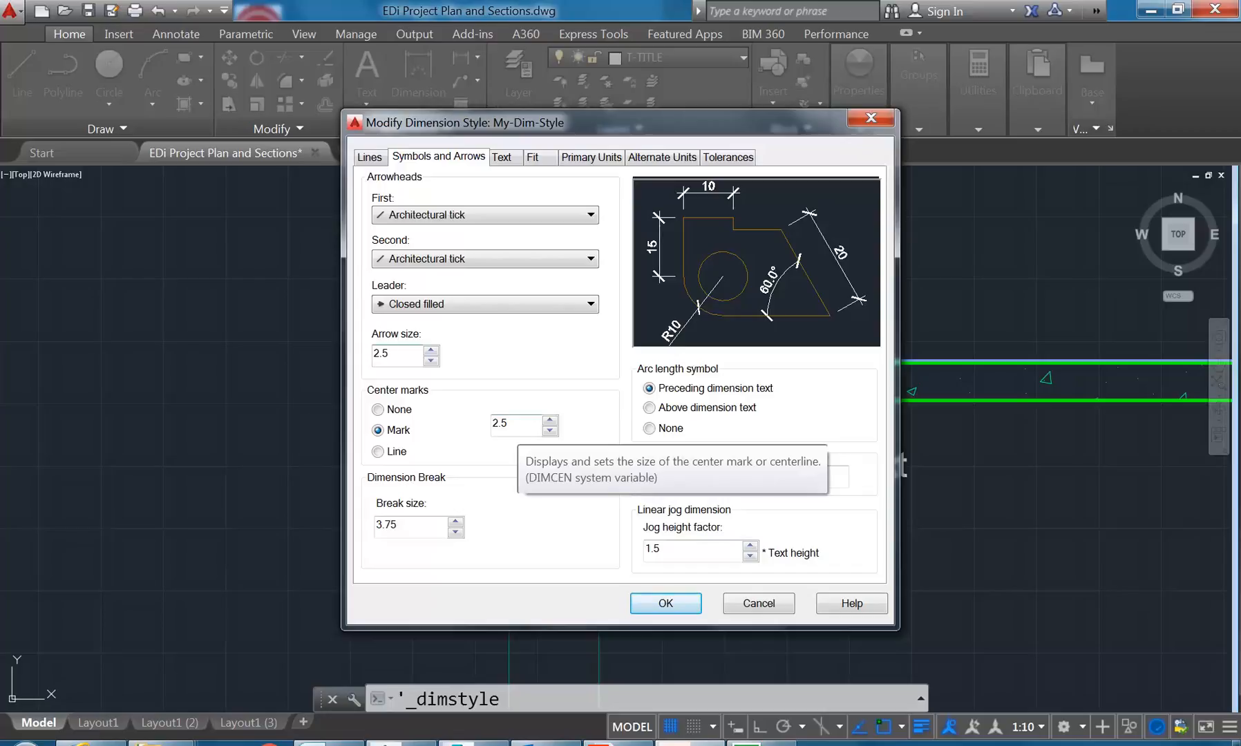
click(517, 424)
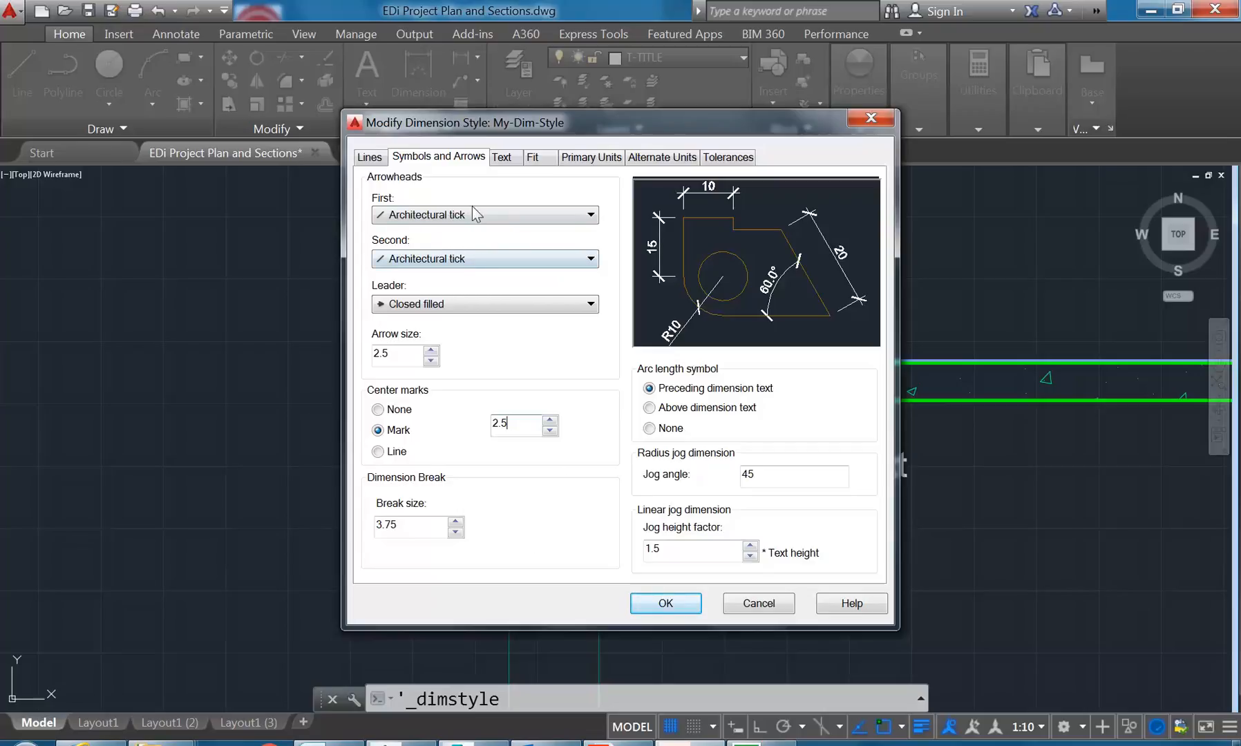
click(445, 308)
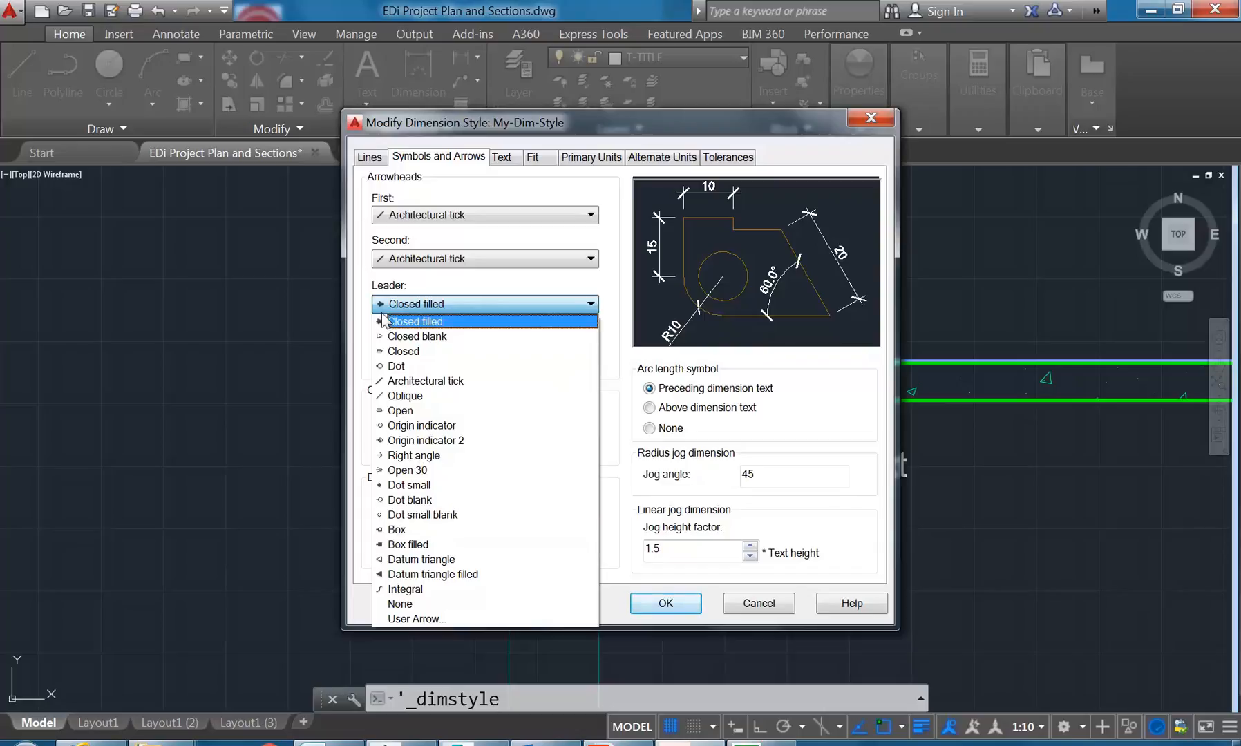
click(416, 455)
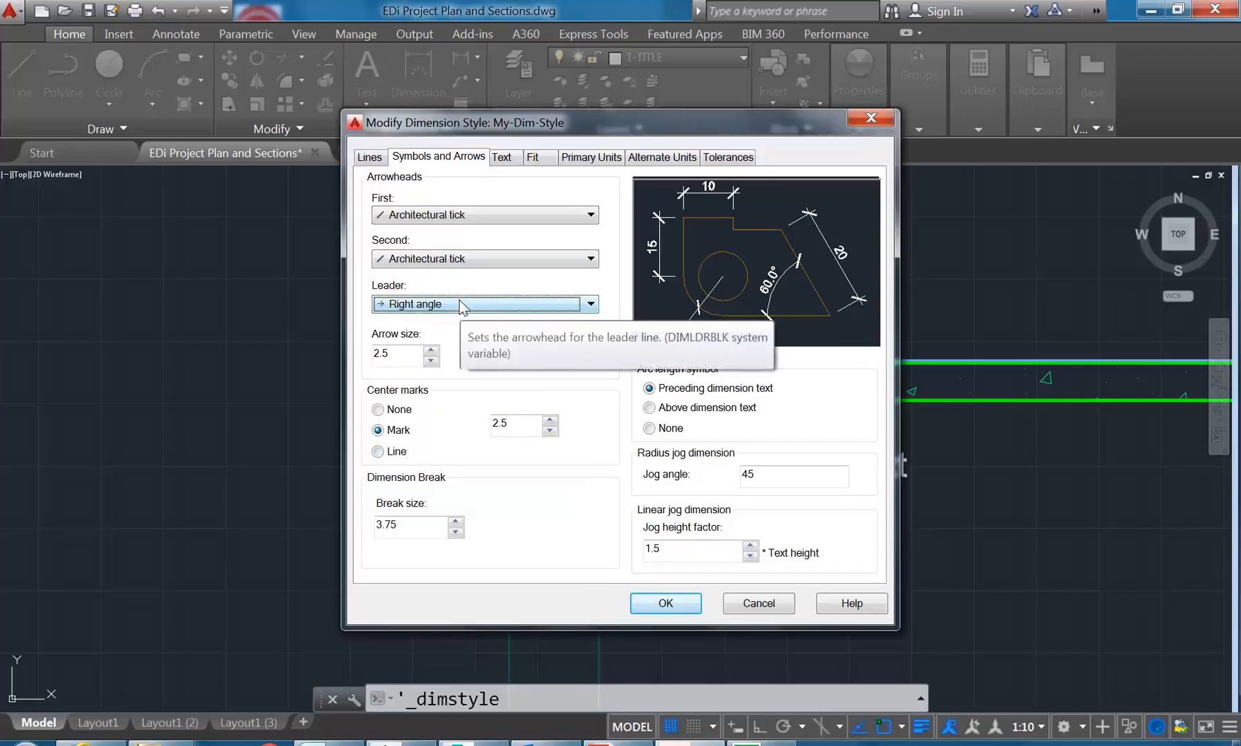
click(674, 606)
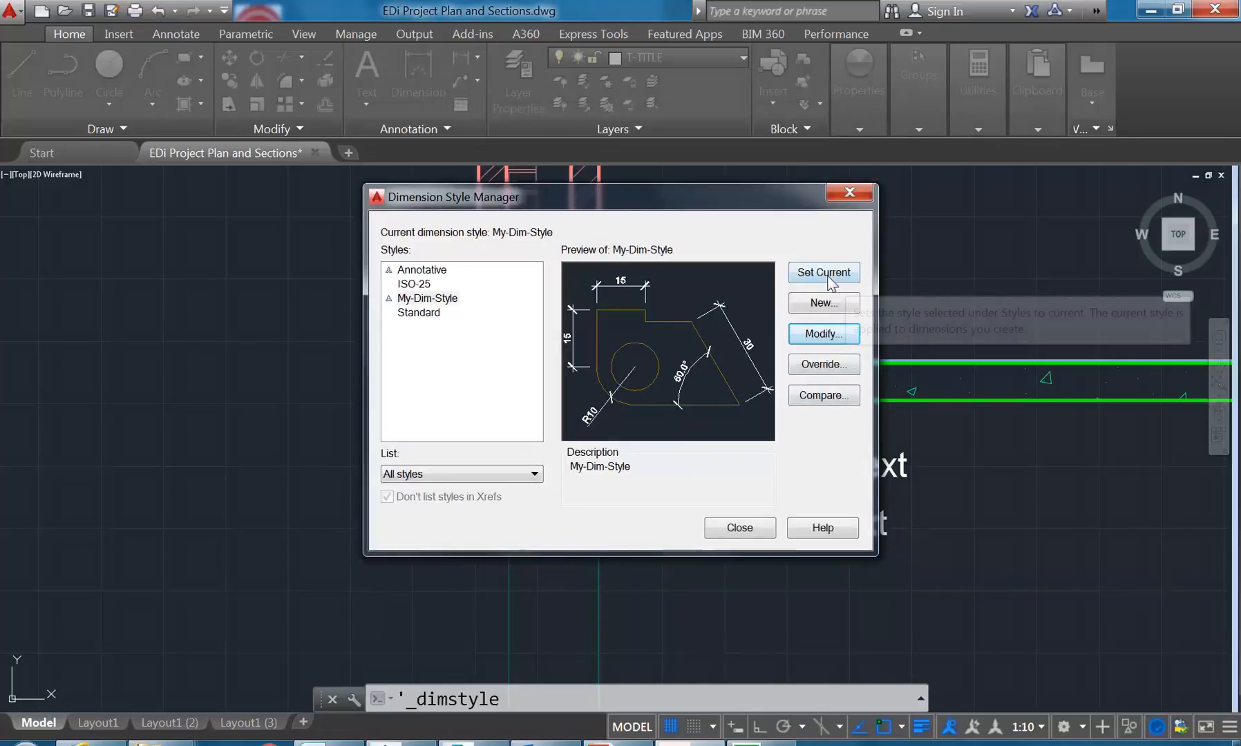
click(727, 533)
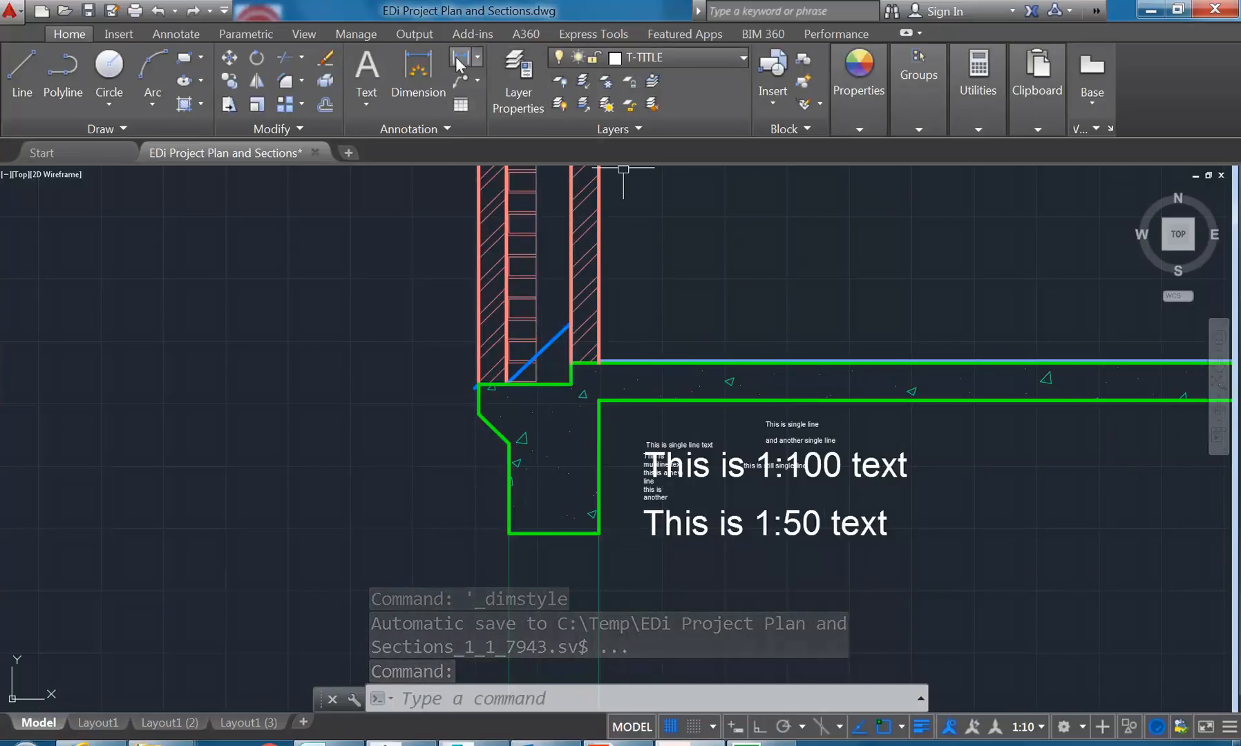
Step: Add a horizontal linear dimension across the footing's bottom edge, placing the dimension line a short distance below it
click(477, 56)
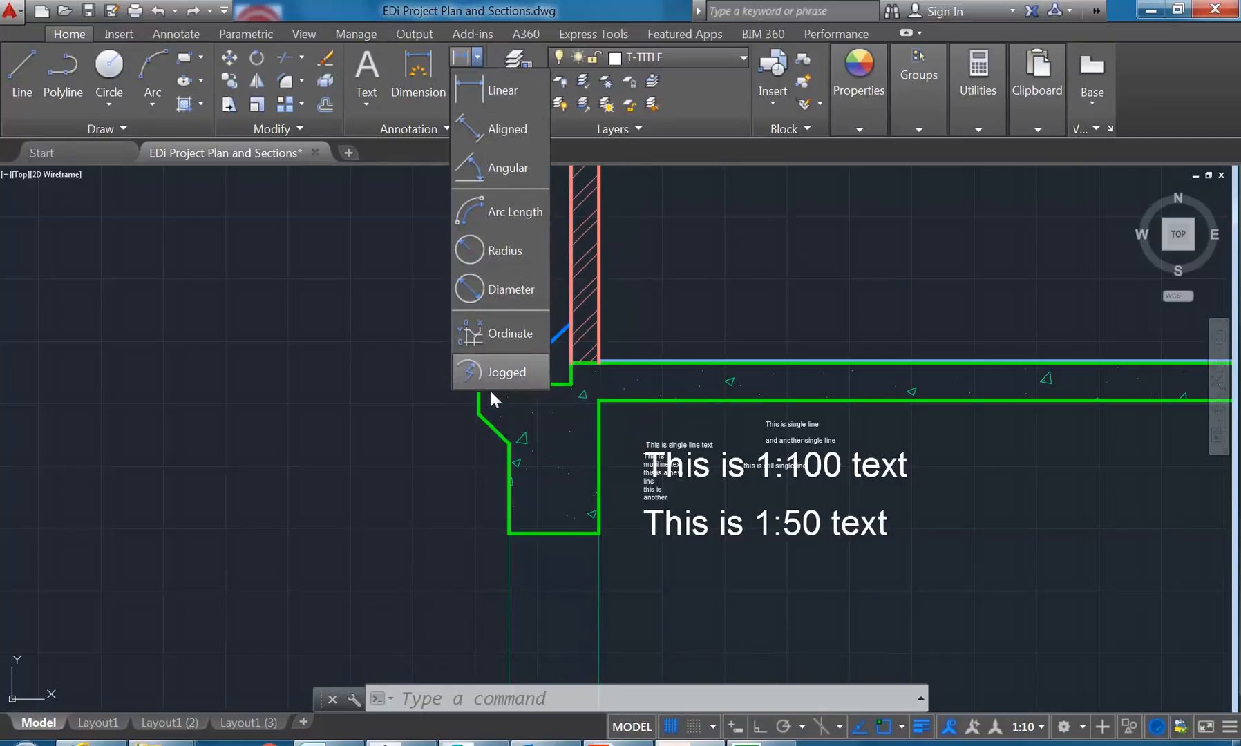
click(488, 88)
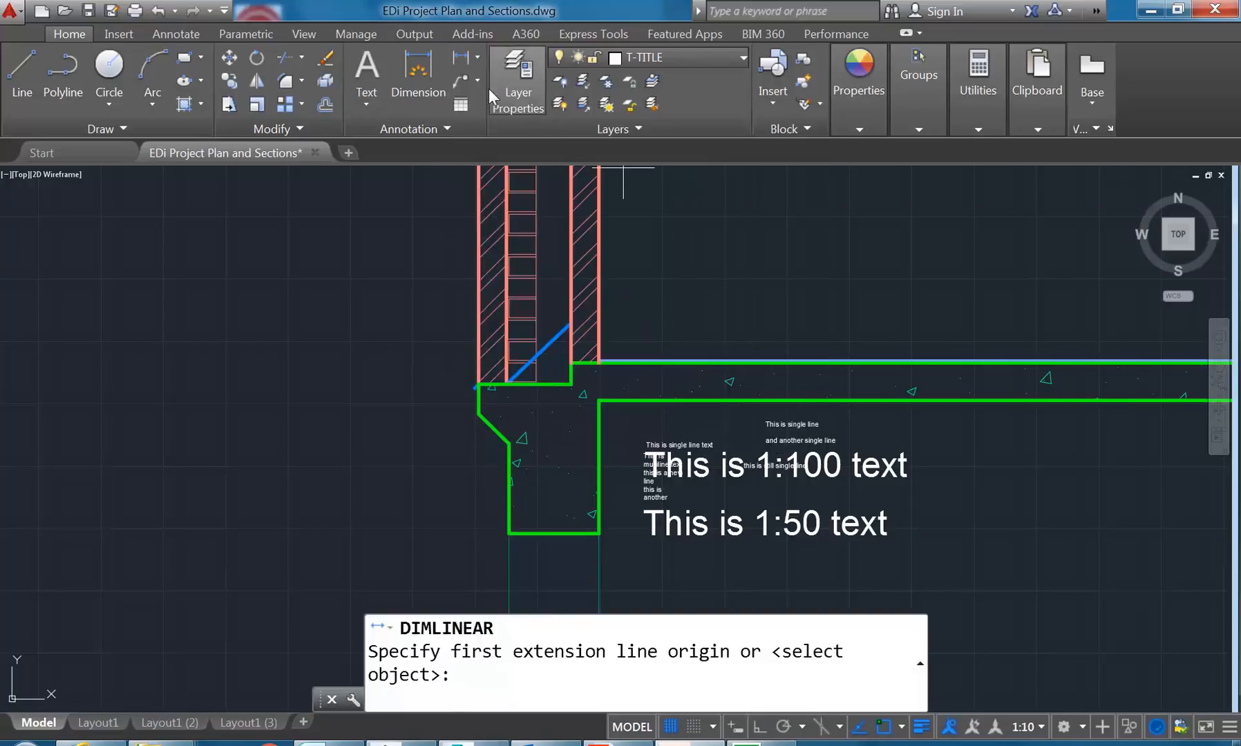
click(508, 533)
middle_drag(560, 528, 539, 452)
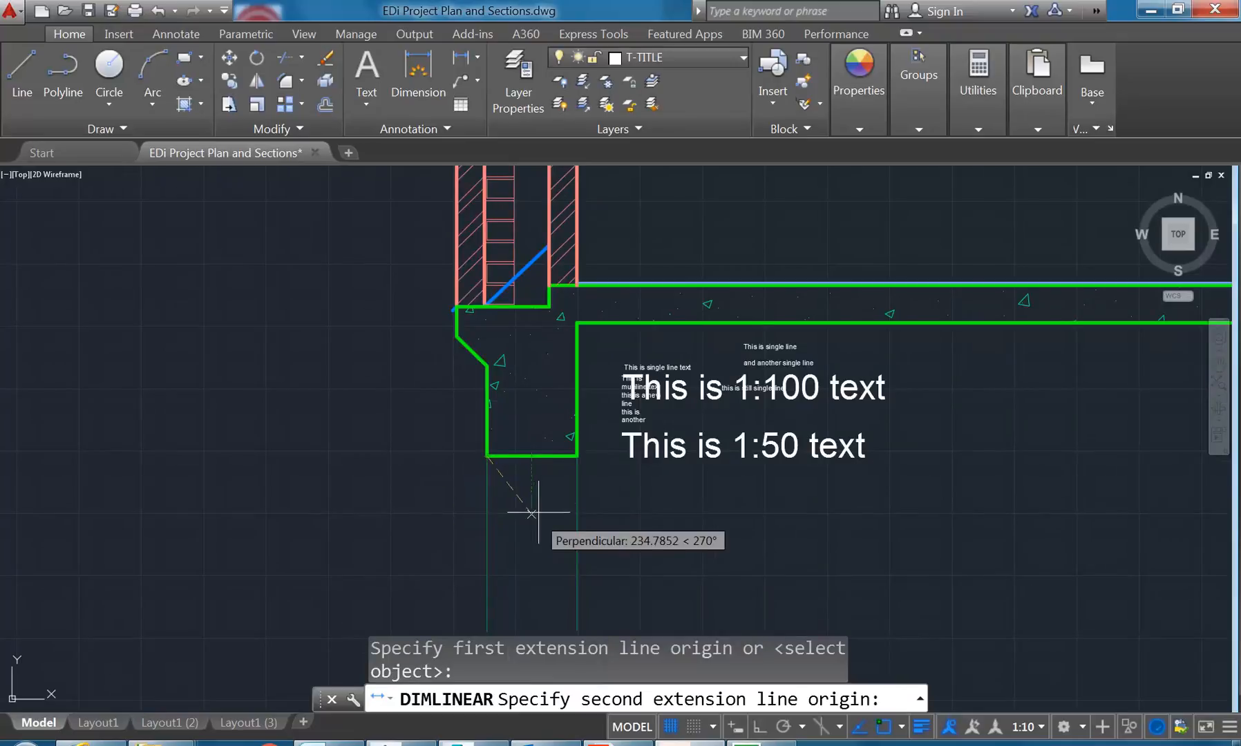
click(585, 457)
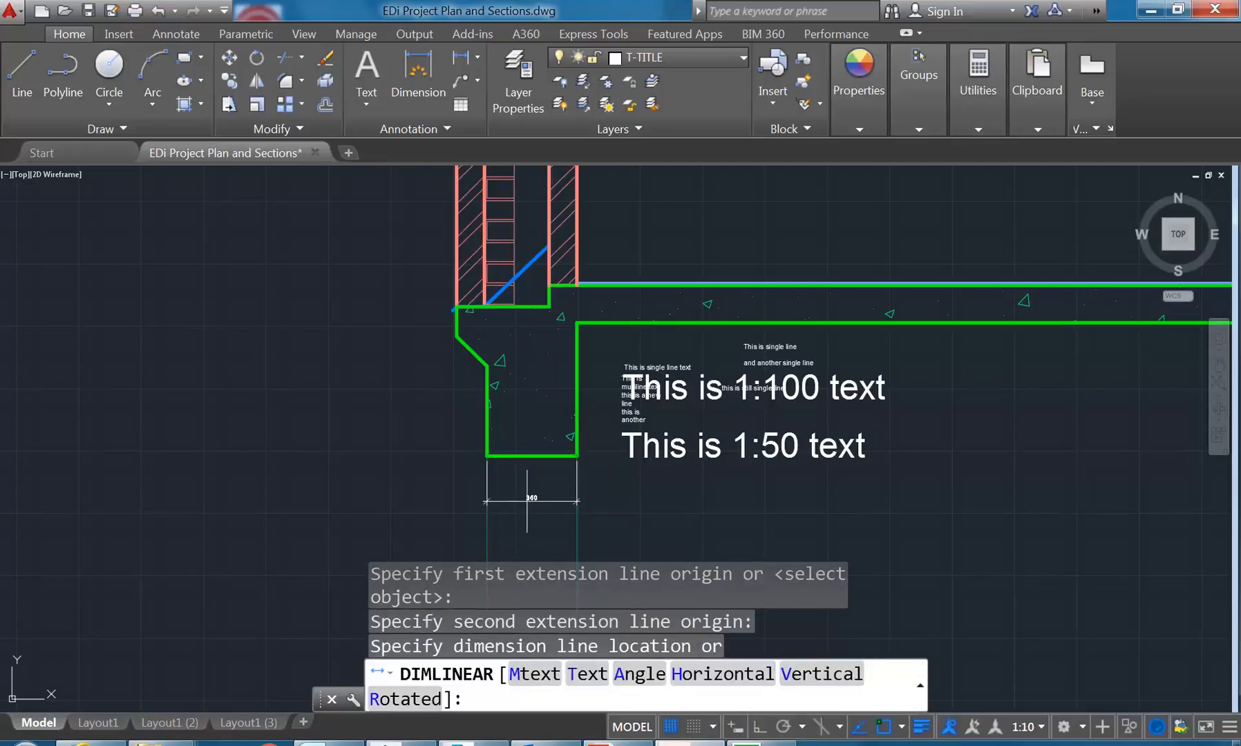
click(527, 500)
scroll(543, 503, up, 5)
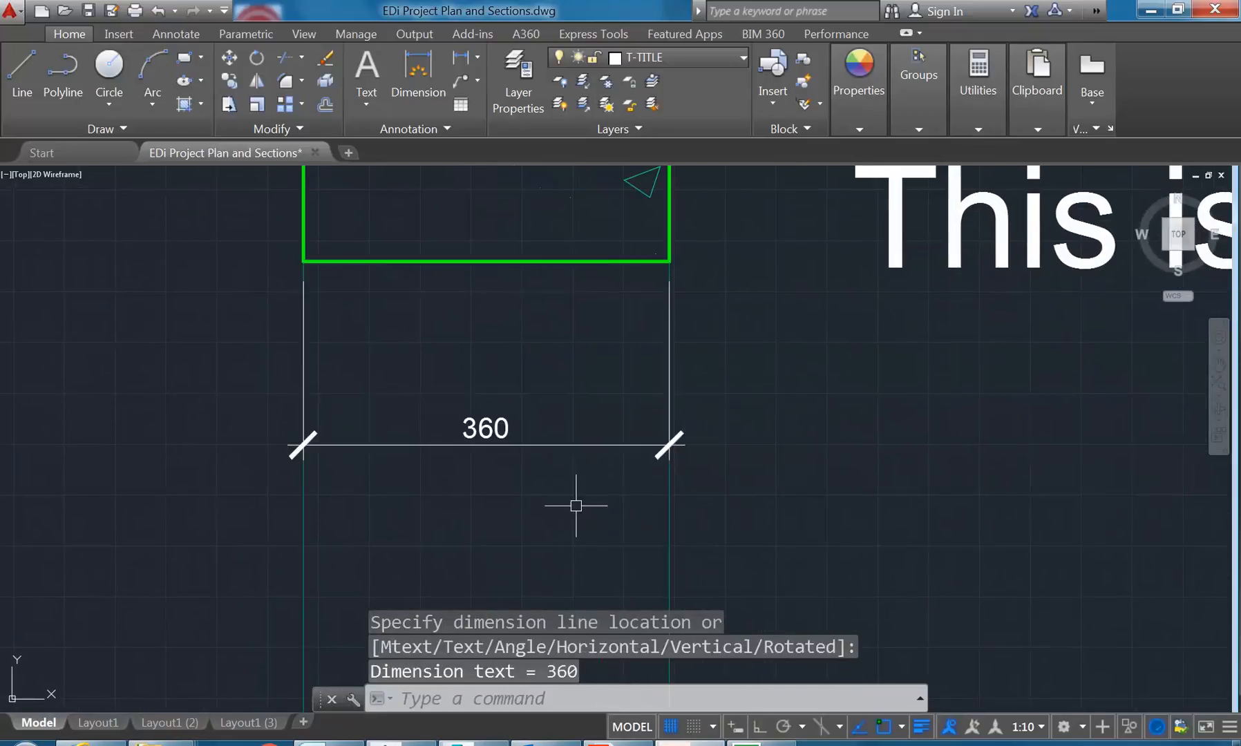
scroll(527, 450, down, 4)
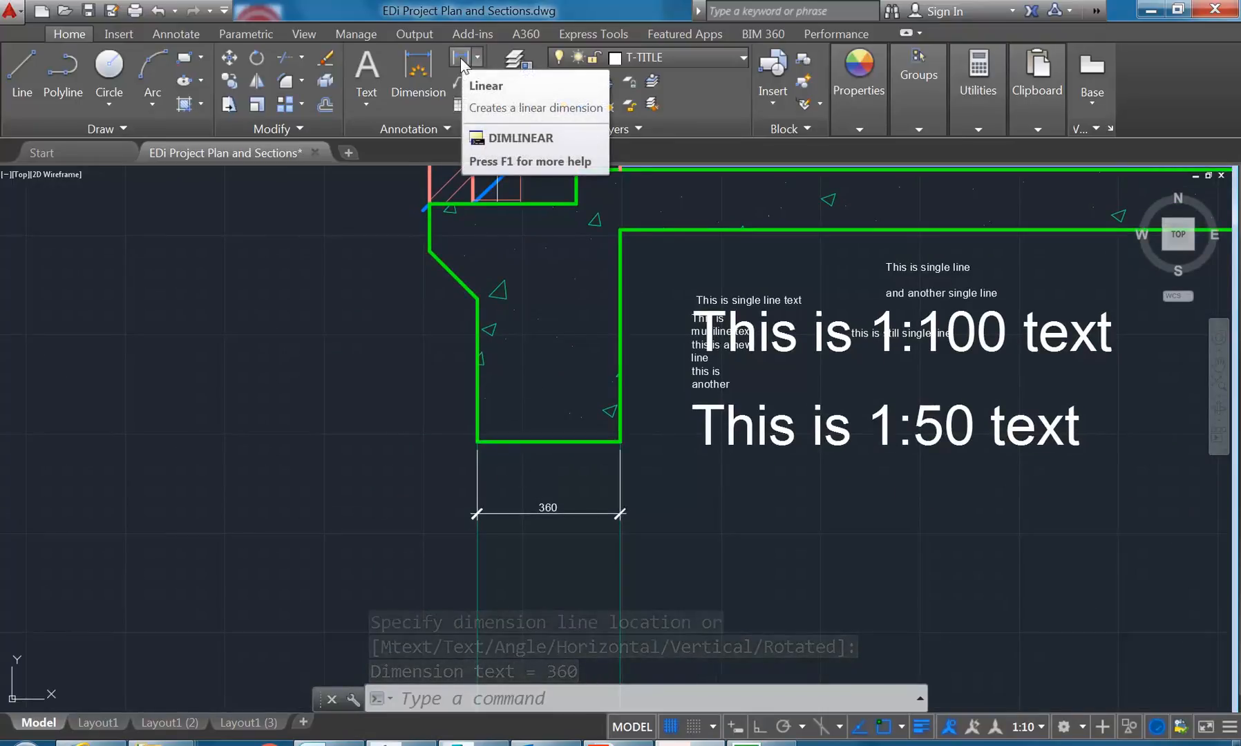
Step: Try a vertical linear dimension on the footing's straight outer side below the splay, and erase it
click(417, 69)
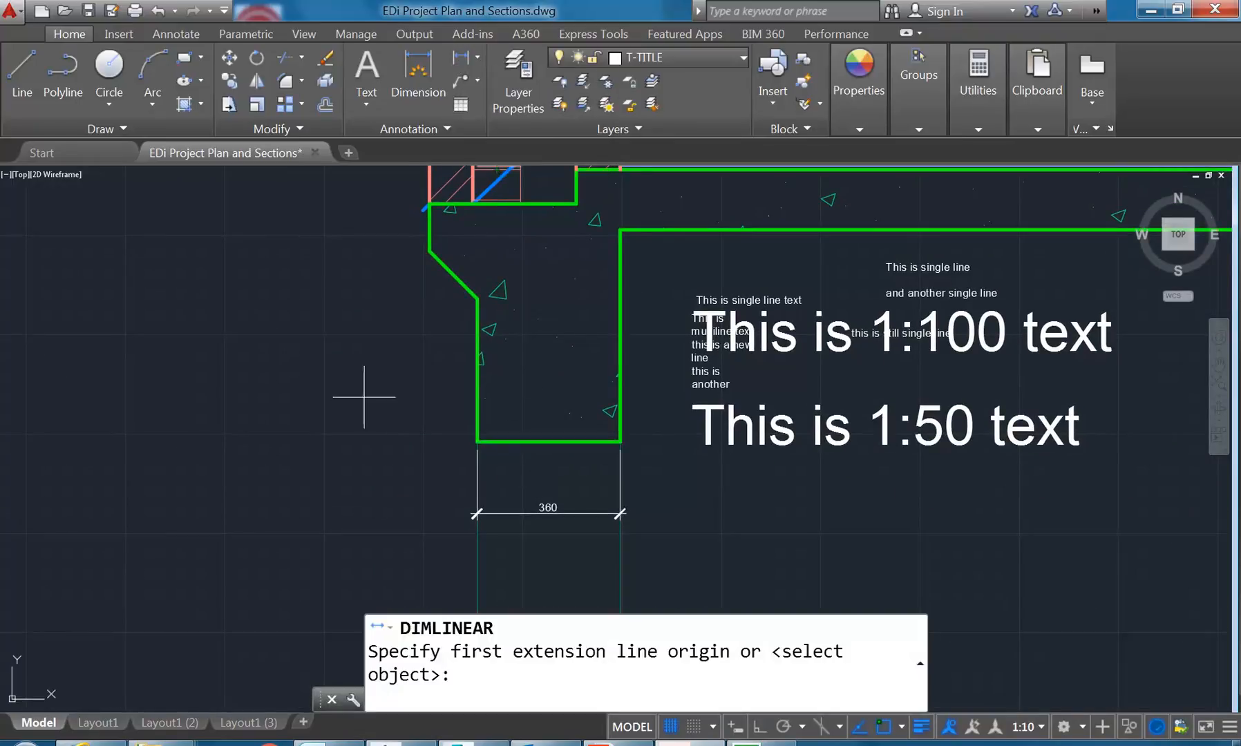
click(477, 441)
middle_drag(414, 399, 409, 476)
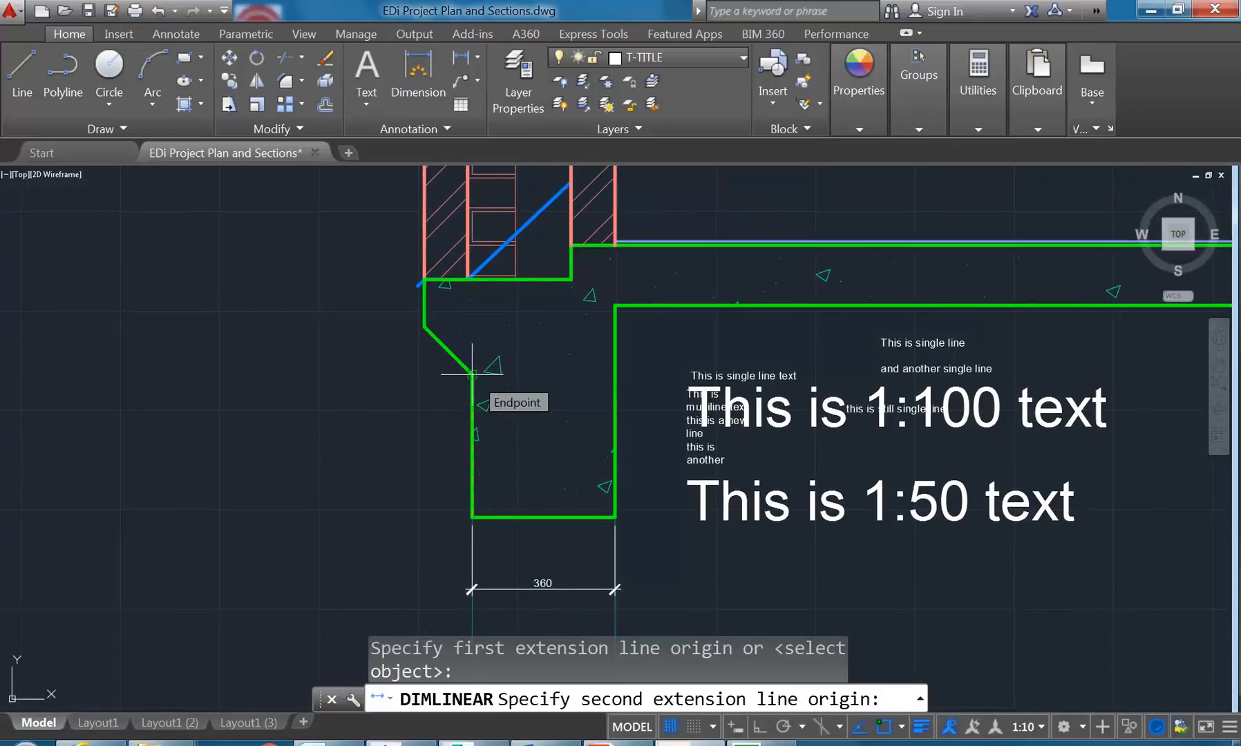
click(472, 375)
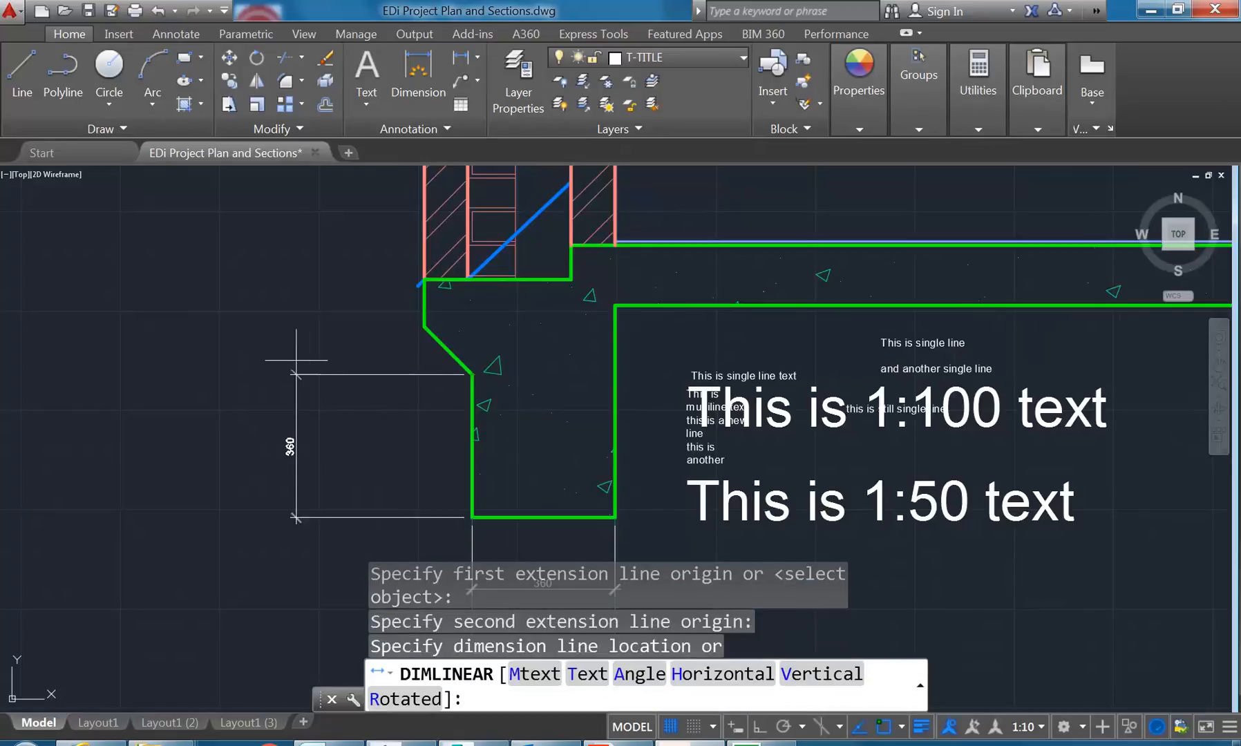
click(348, 491)
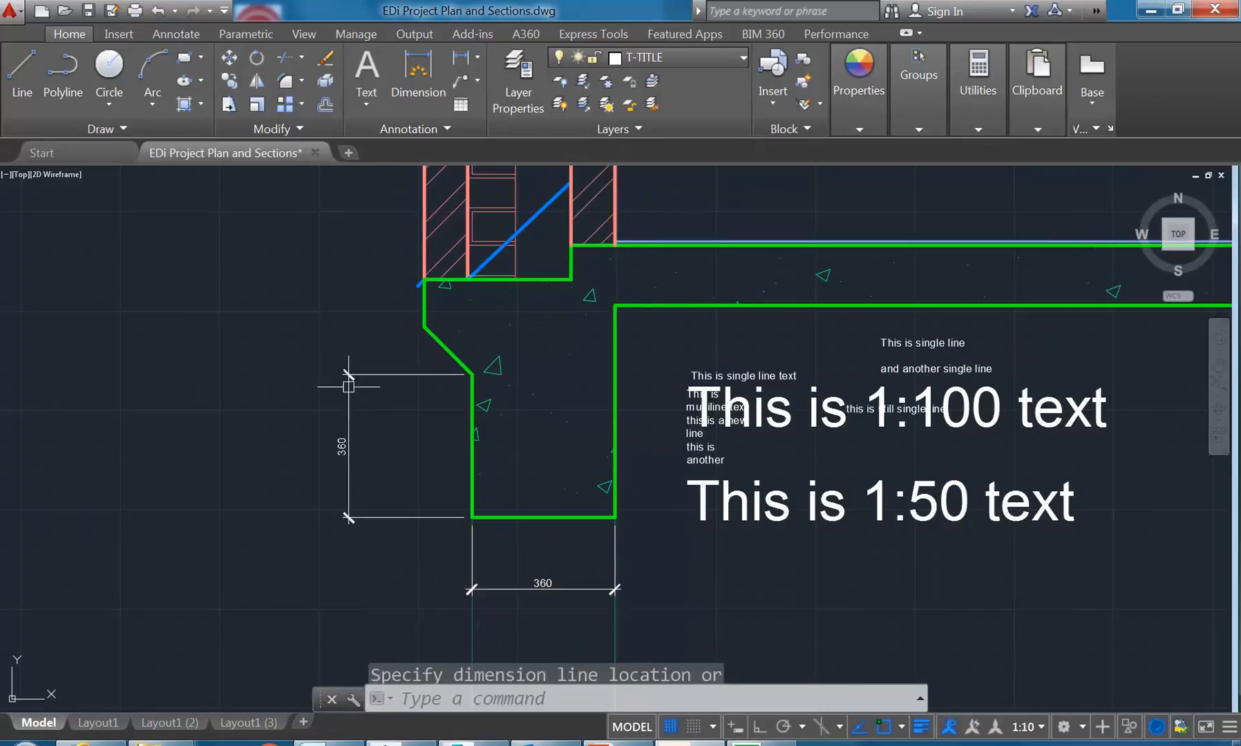
click(347, 432)
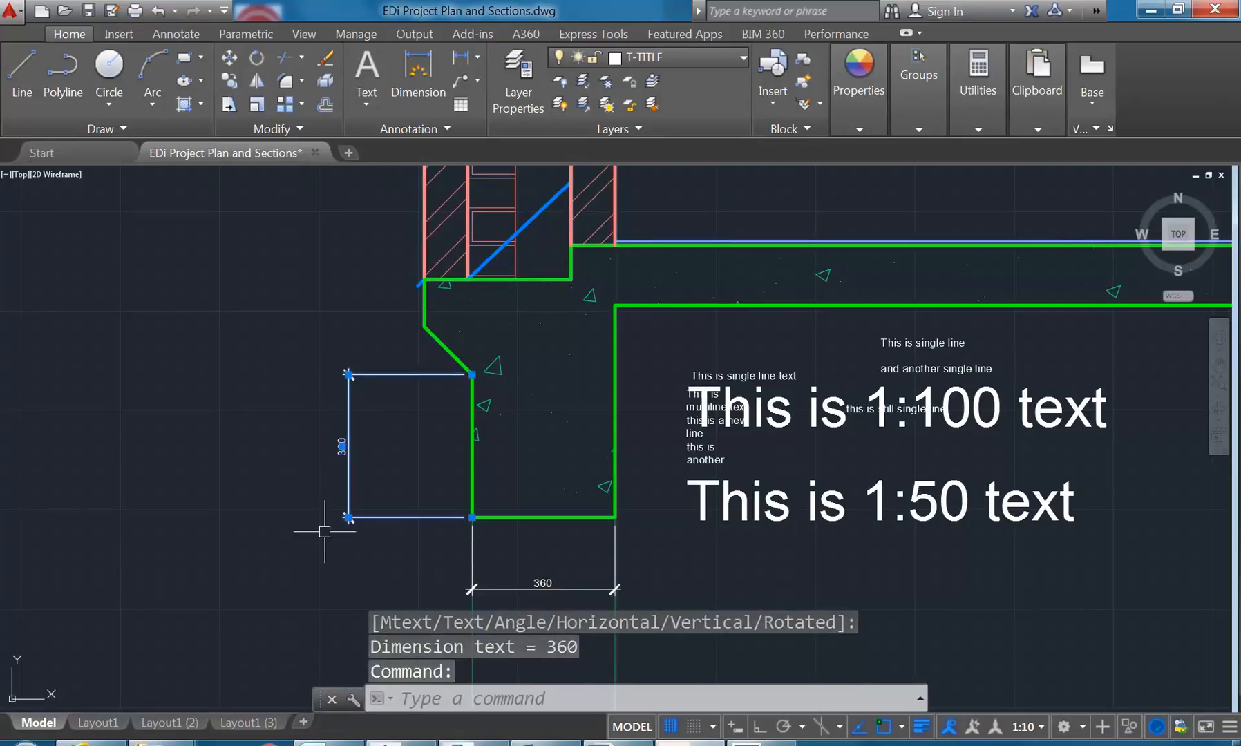
click(325, 58)
Step: Add a vertical linear dimension outside the footing, from its bottom corner up to the underside of the outer brick wall
click(418, 69)
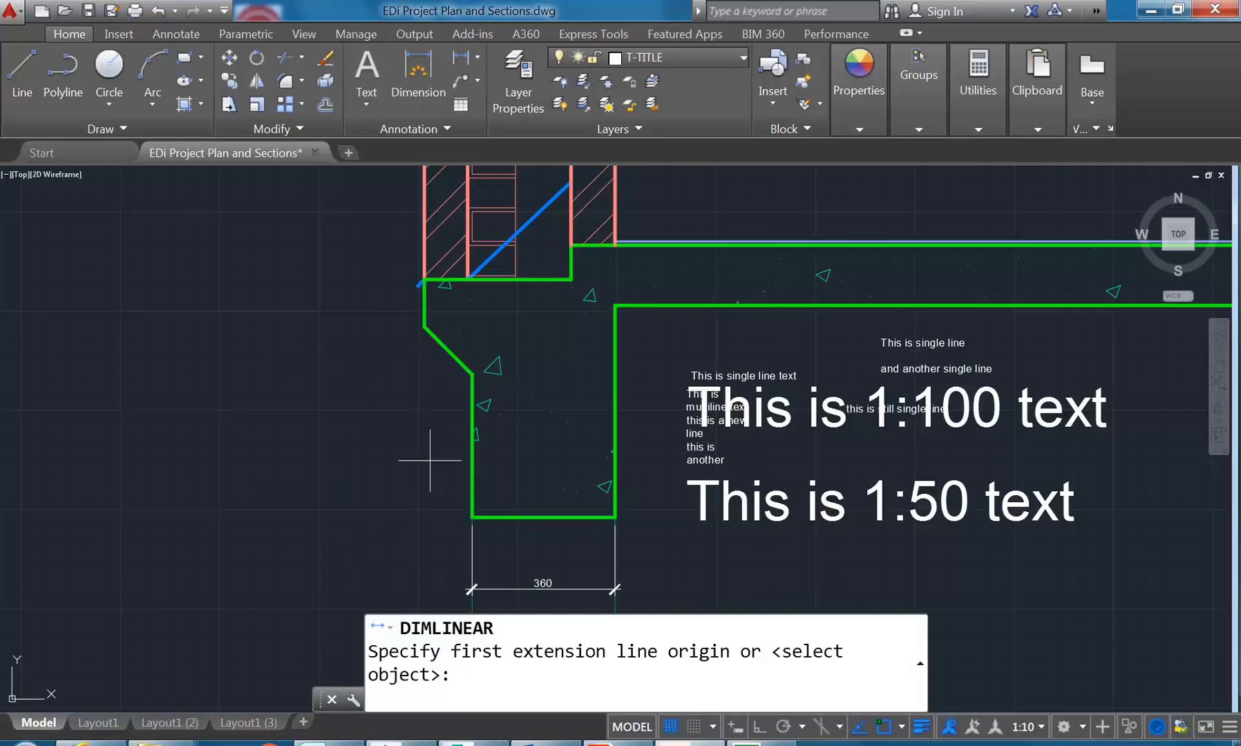
click(472, 516)
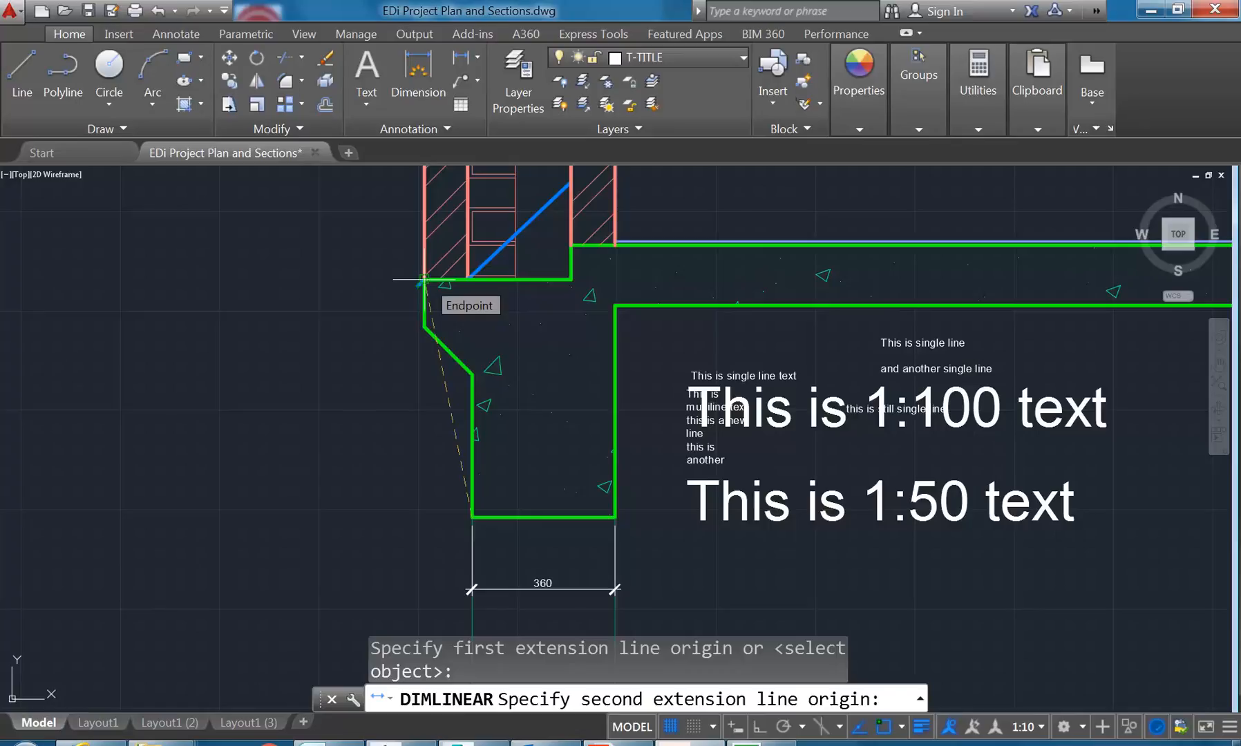
click(472, 279)
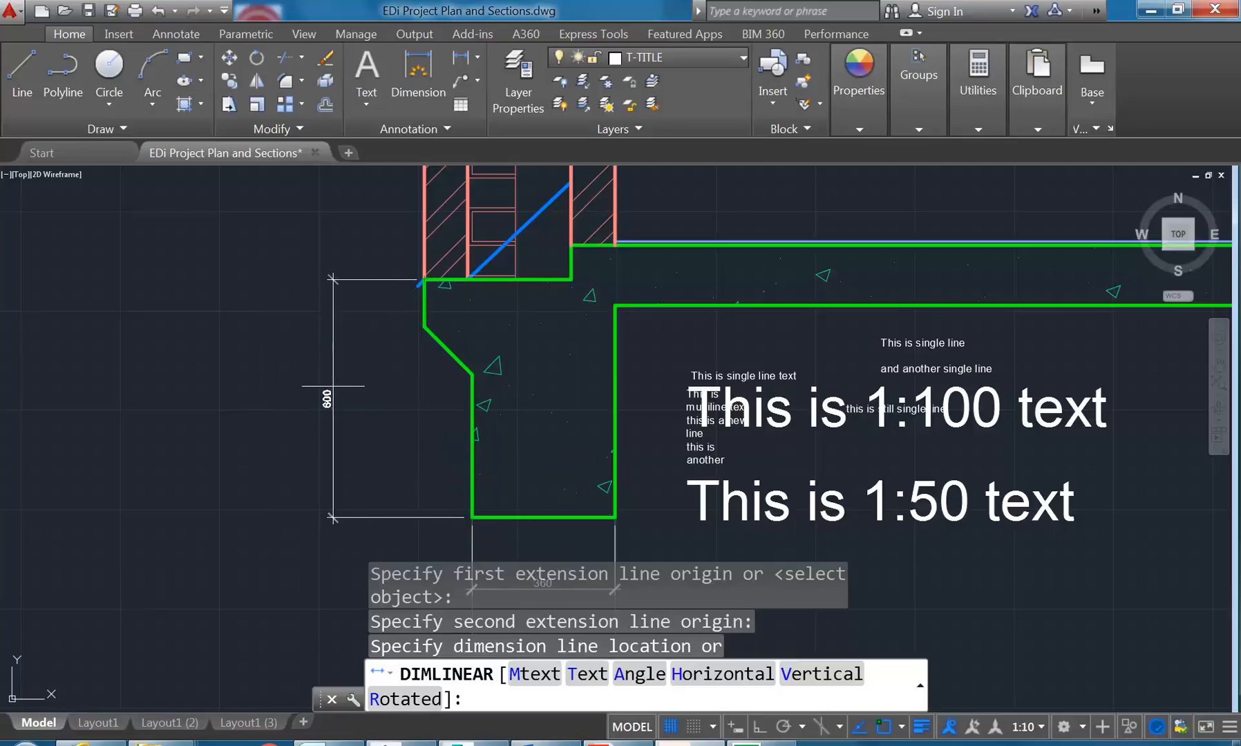
click(299, 376)
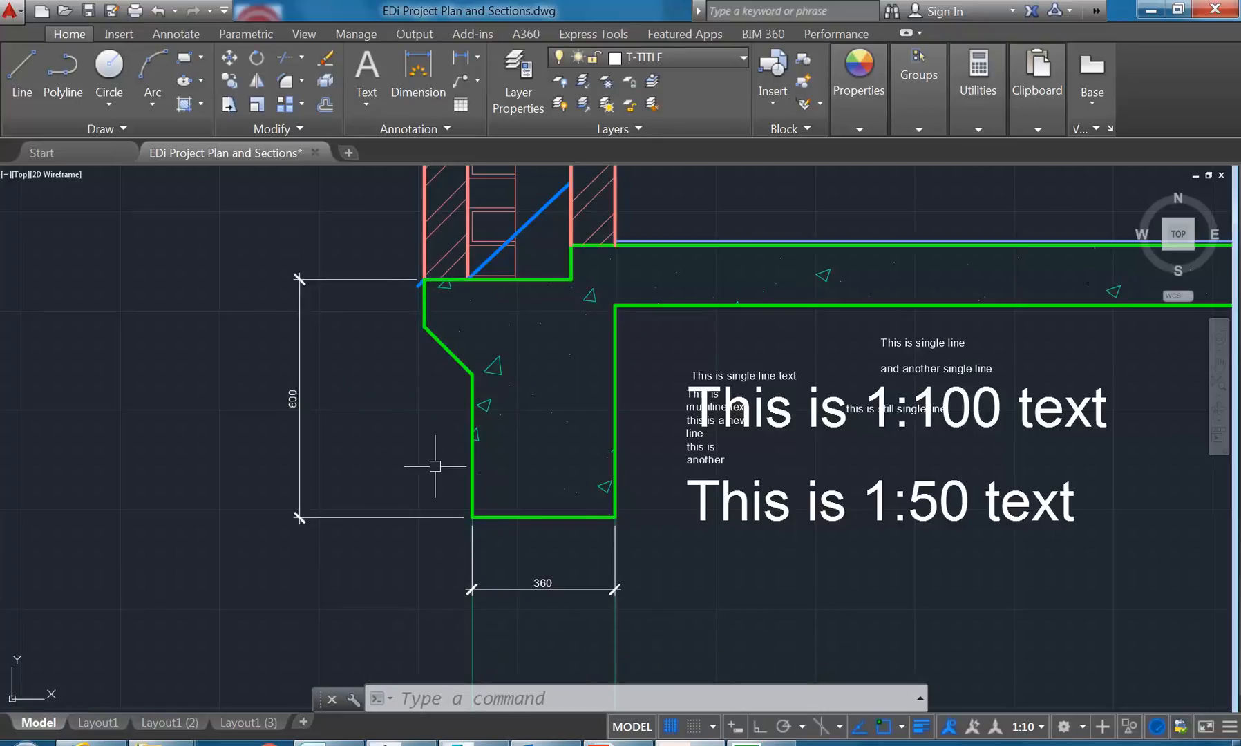
Step: Dimension the horizontal width of the footing's splay, aligning it with the existing dimension line below the footing
click(461, 58)
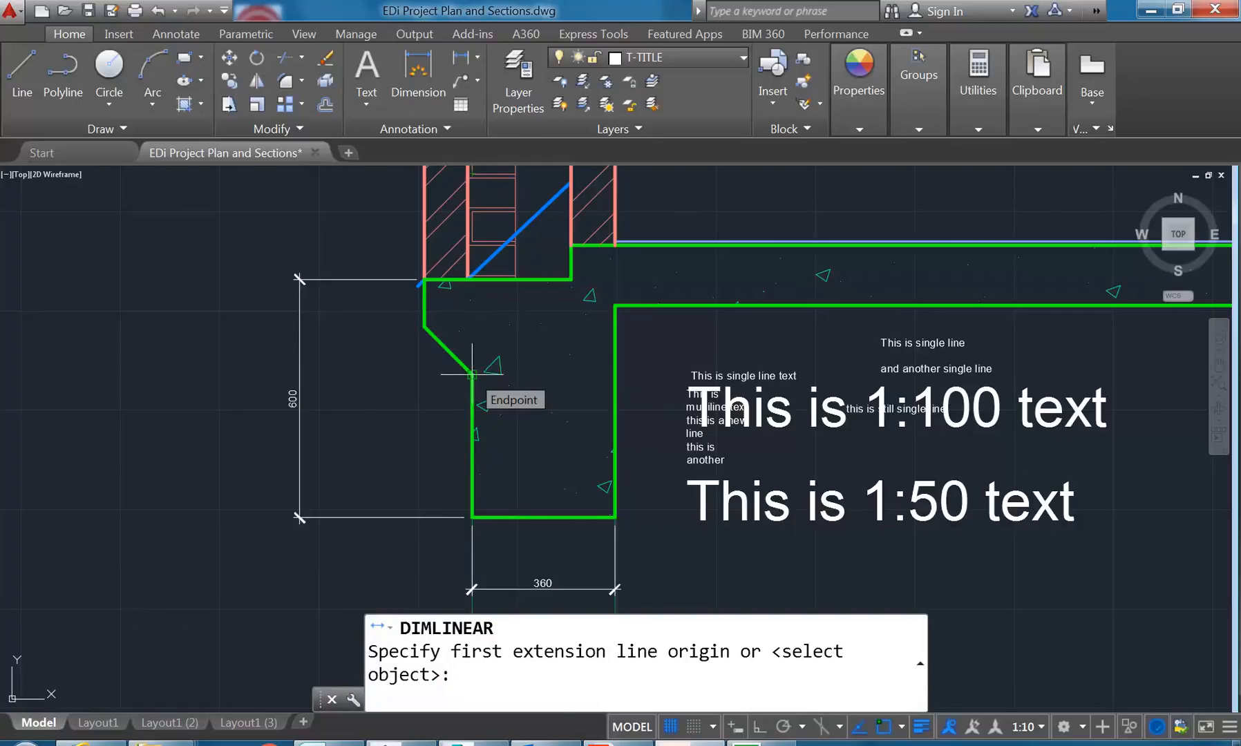
click(472, 374)
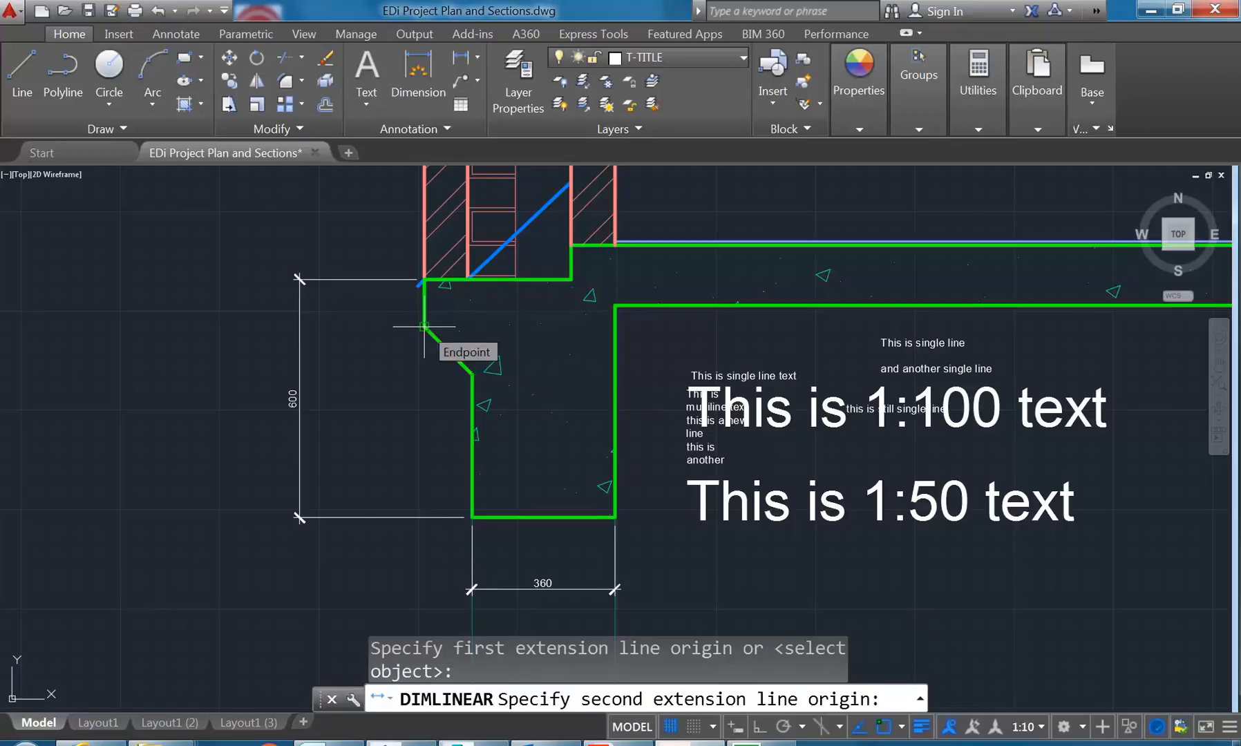
click(425, 326)
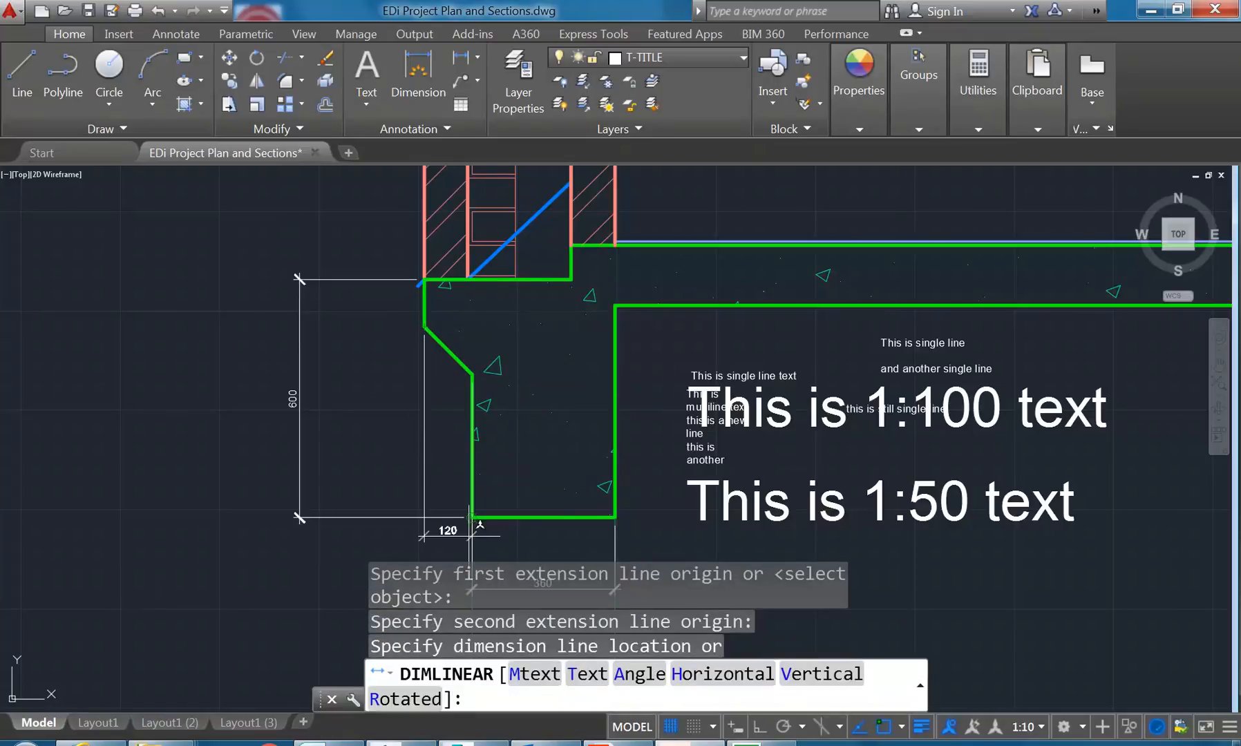
middle_drag(414, 525, 415, 446)
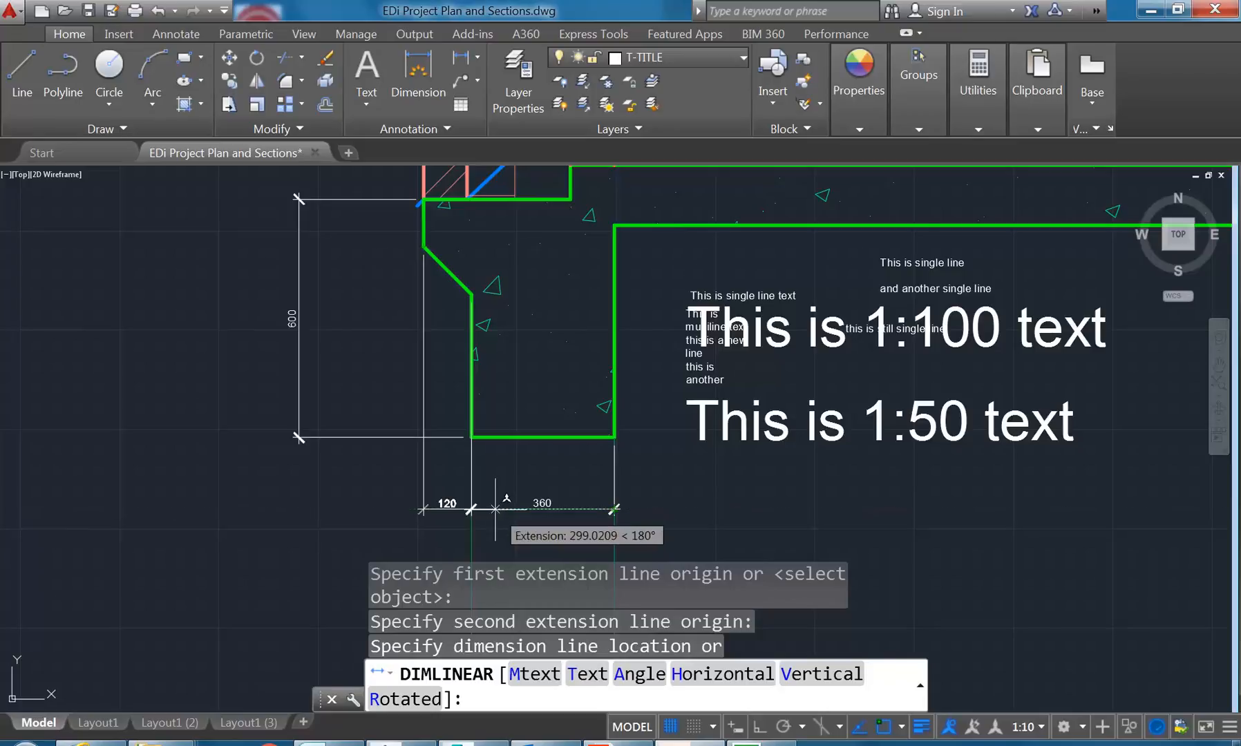
click(495, 509)
scroll(353, 330, down, 2)
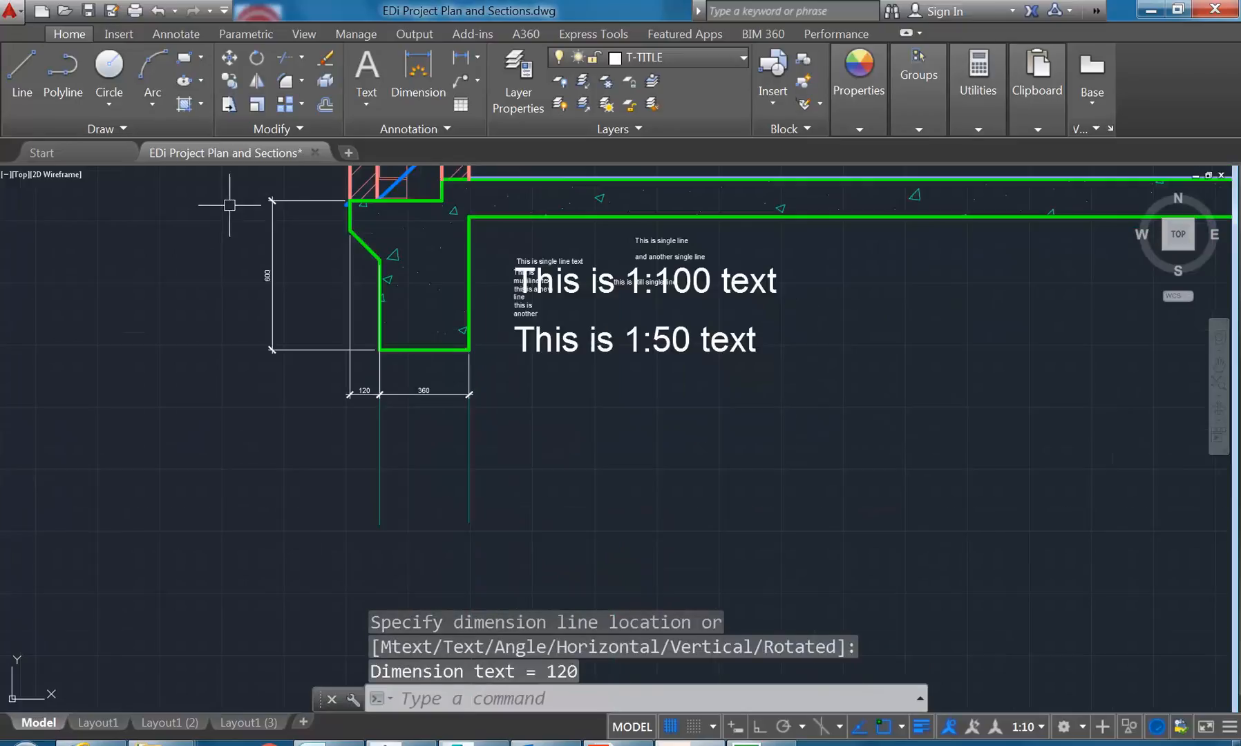
middle_drag(401, 337, 426, 362)
scroll(394, 375, up, 2)
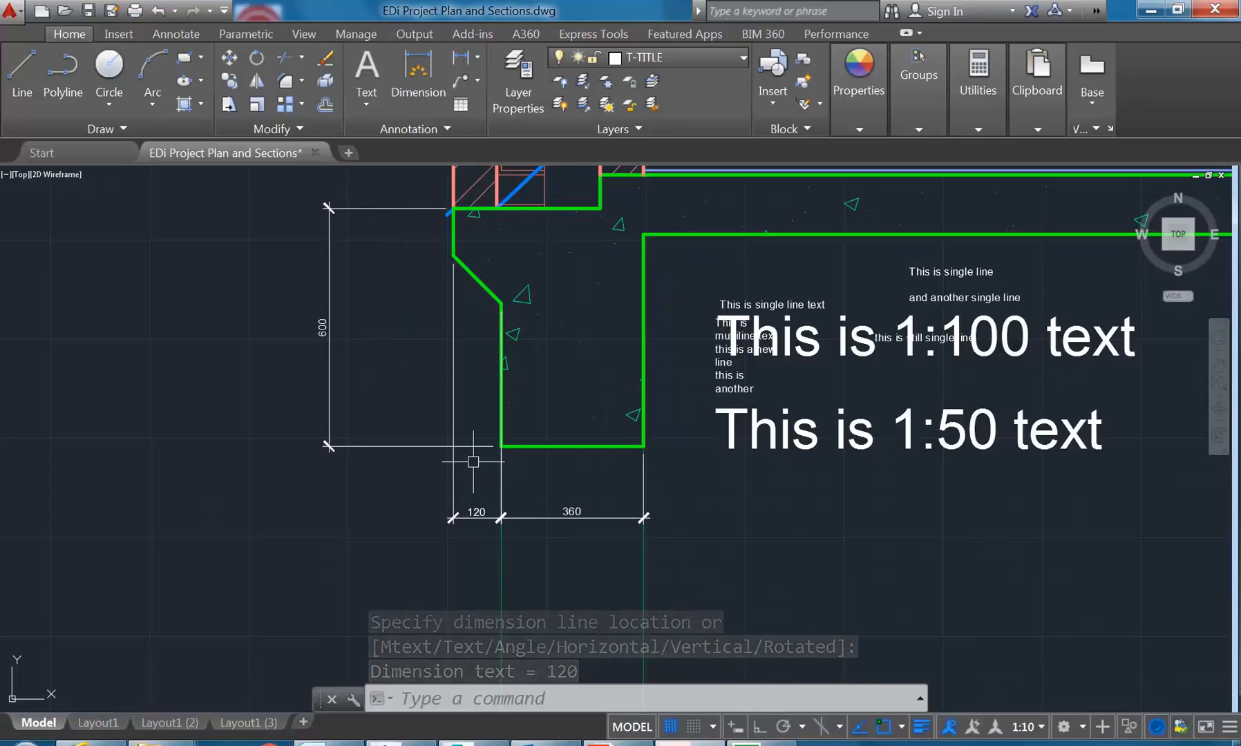
Step: Set the extension lines' offset from origin in My-Dim-Style to 5, and save the style
scroll(476, 445, up, 8)
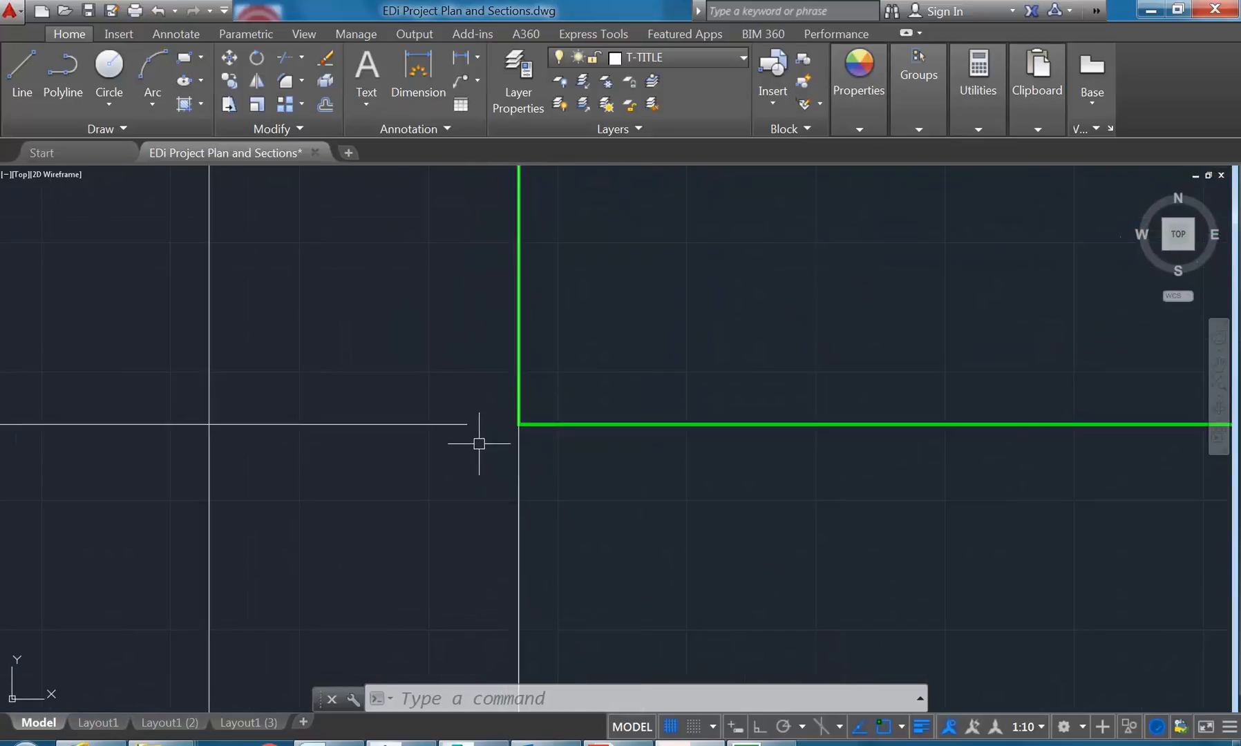
scroll(448, 405, down, 8)
middle_drag(445, 409, 470, 454)
middle_drag(394, 344, 443, 394)
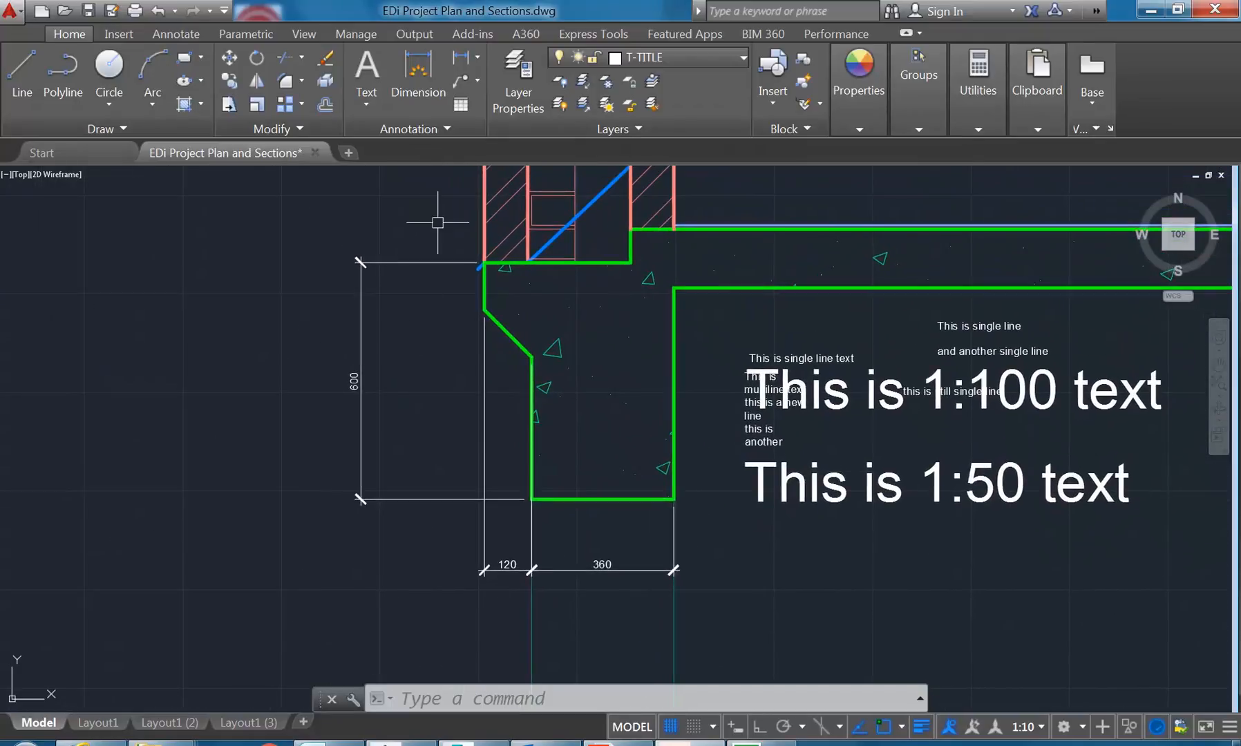
click(414, 124)
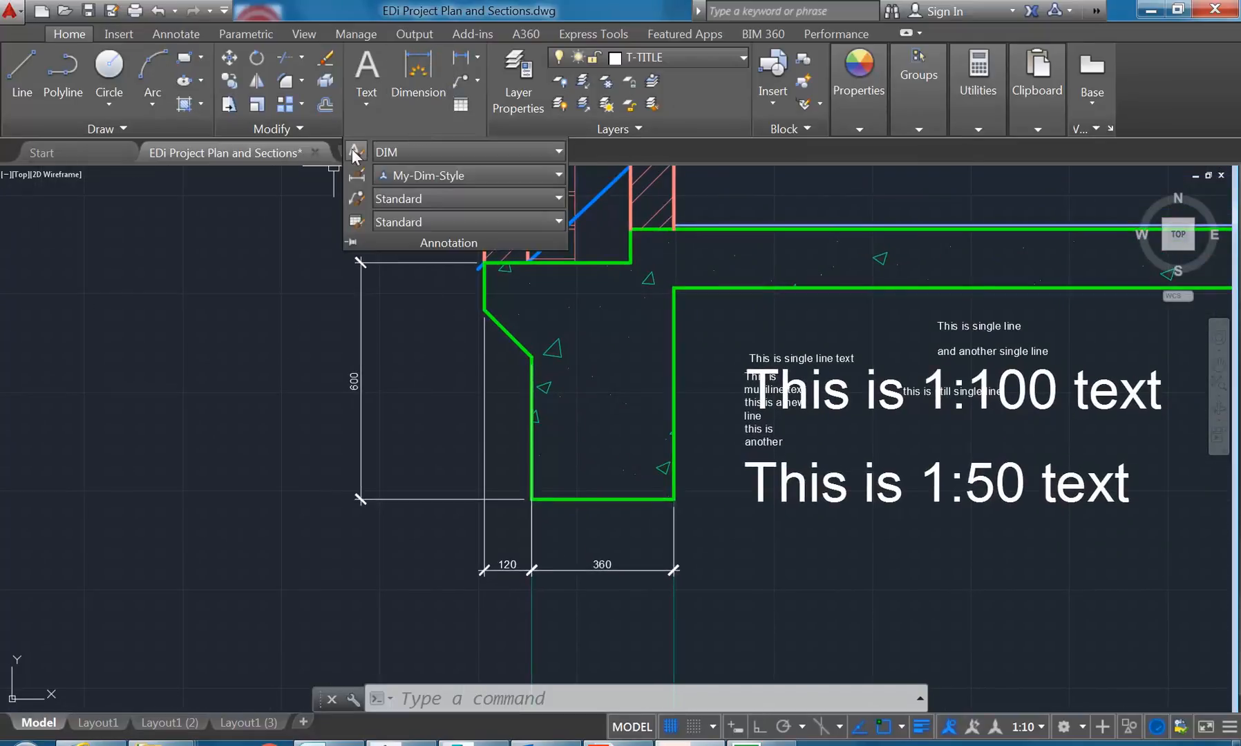
click(356, 181)
drag(631, 203, 922, 119)
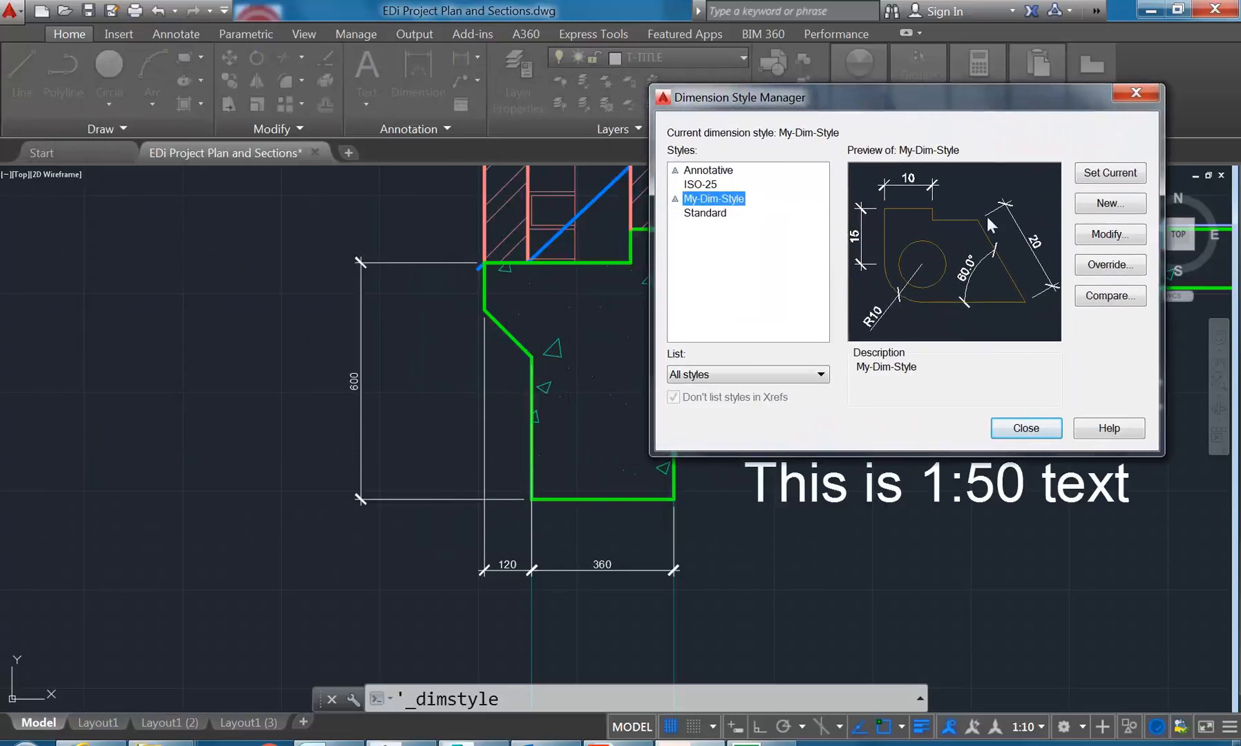
click(1101, 235)
mouse_move(585, 126)
mouse_down()
mouse_move(845, 47)
mouse_move(905, 56)
mouse_up()
click(689, 86)
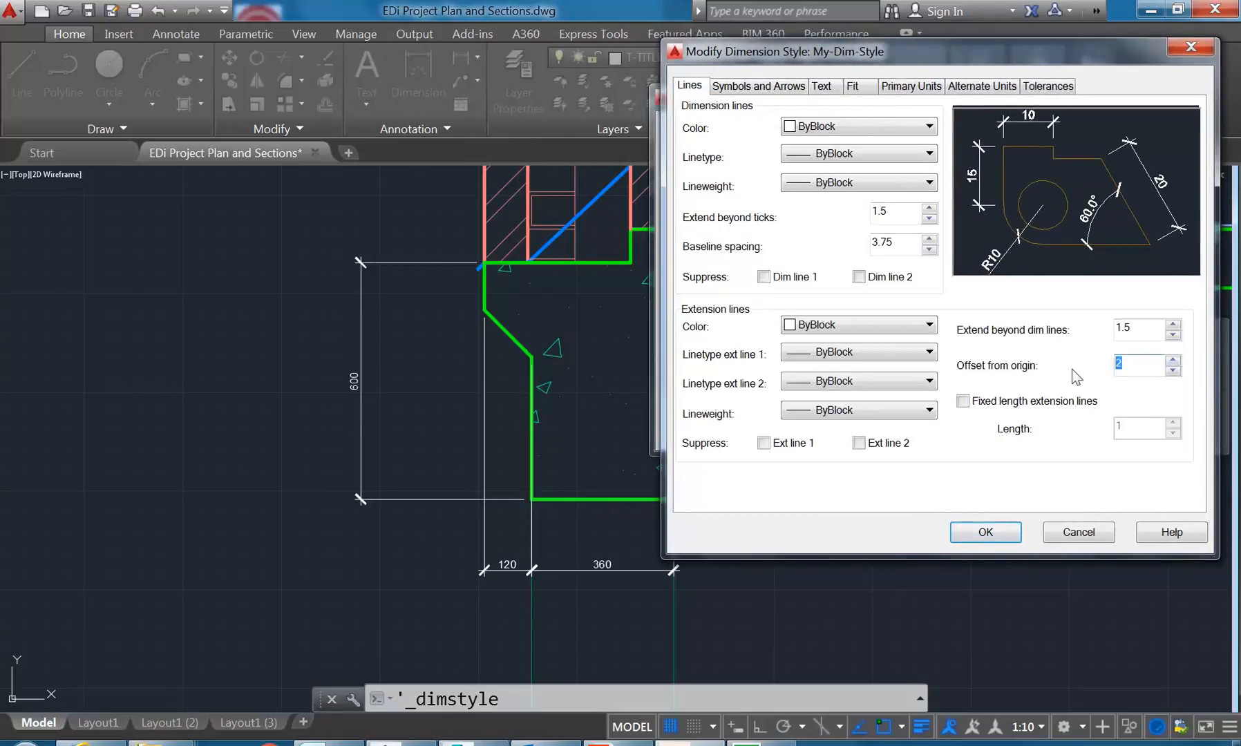
text(5)
click(981, 530)
click(1027, 428)
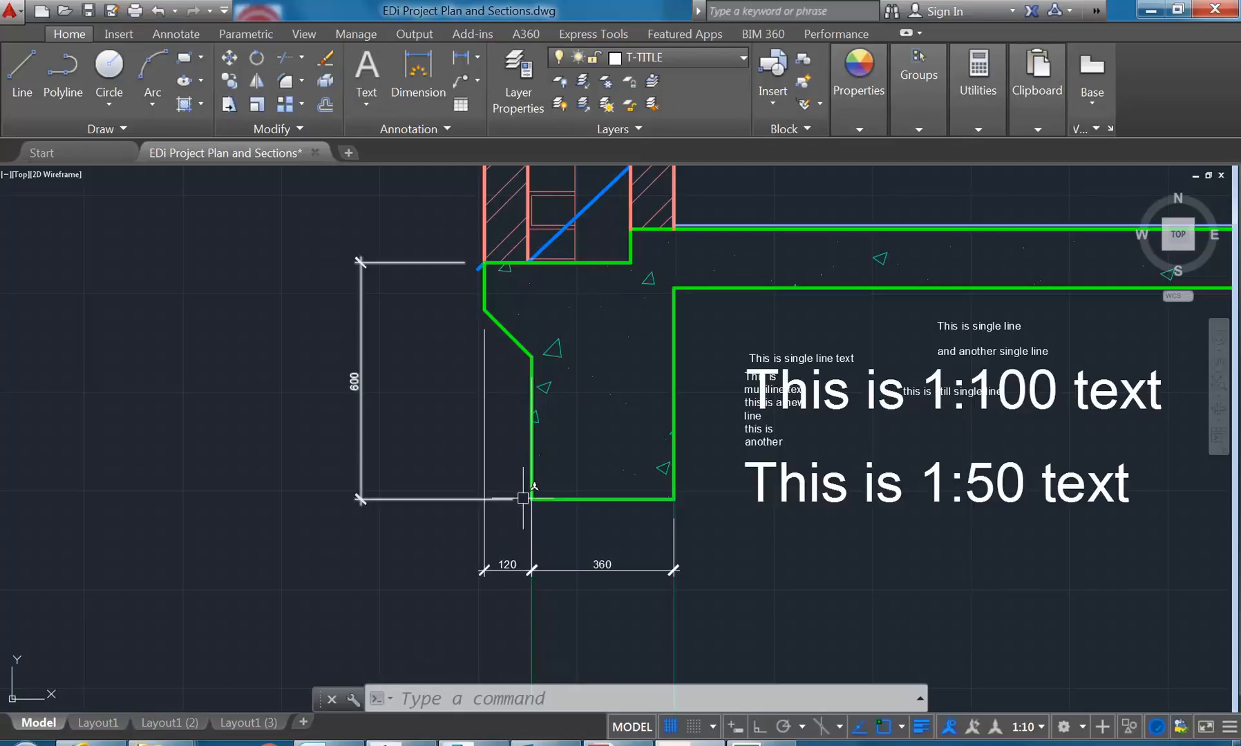
Step: Turn on fixed length extension lines in My-Dim-Style with a length of 10, and save the style
click(412, 129)
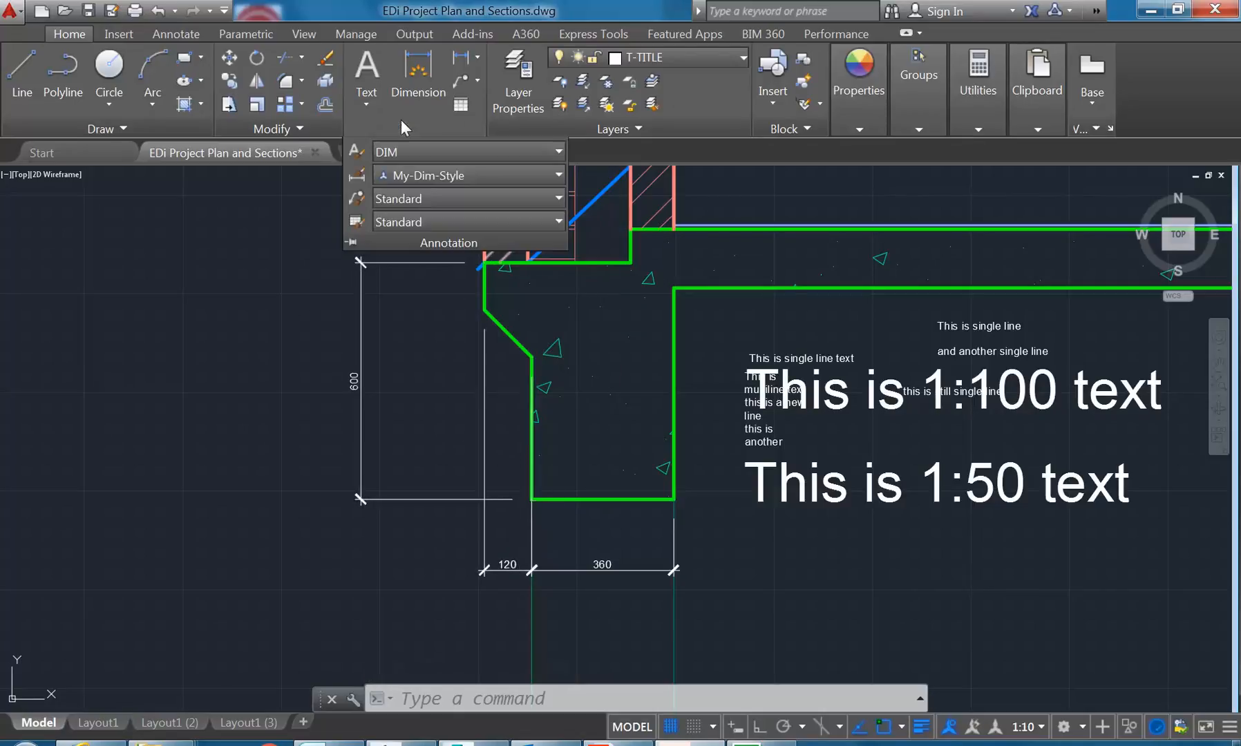
click(357, 178)
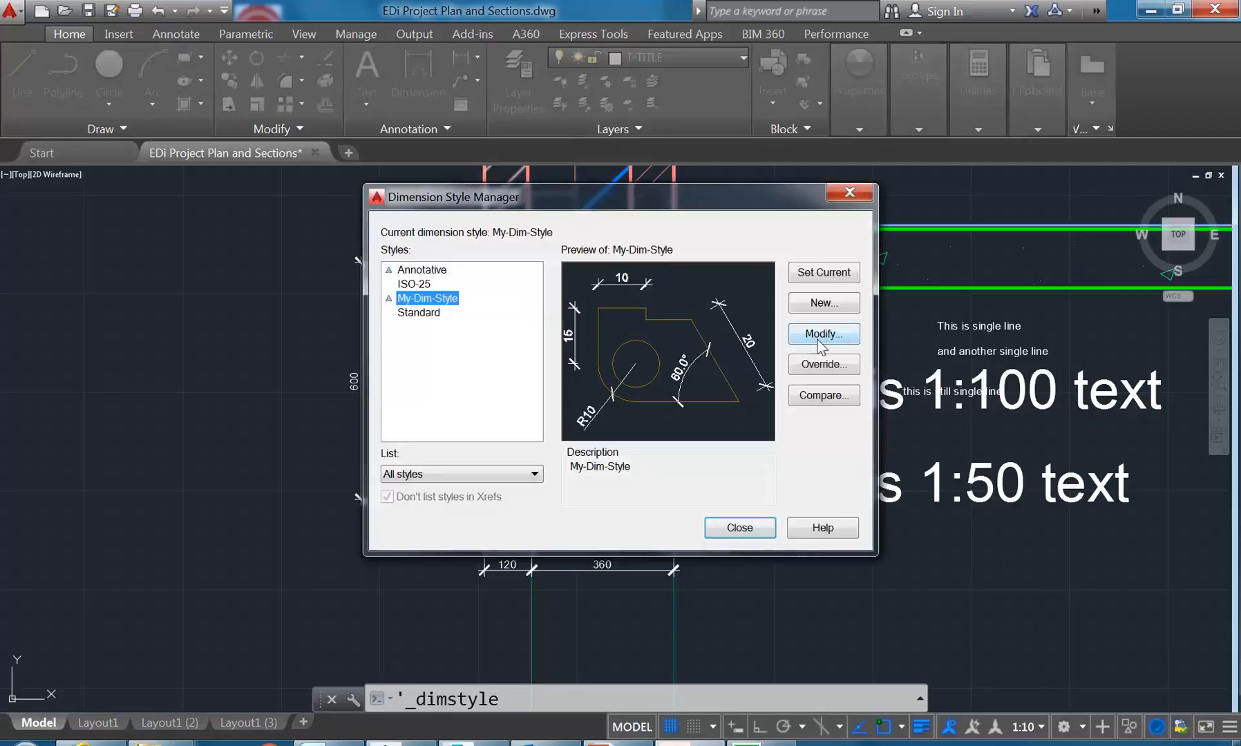
click(820, 333)
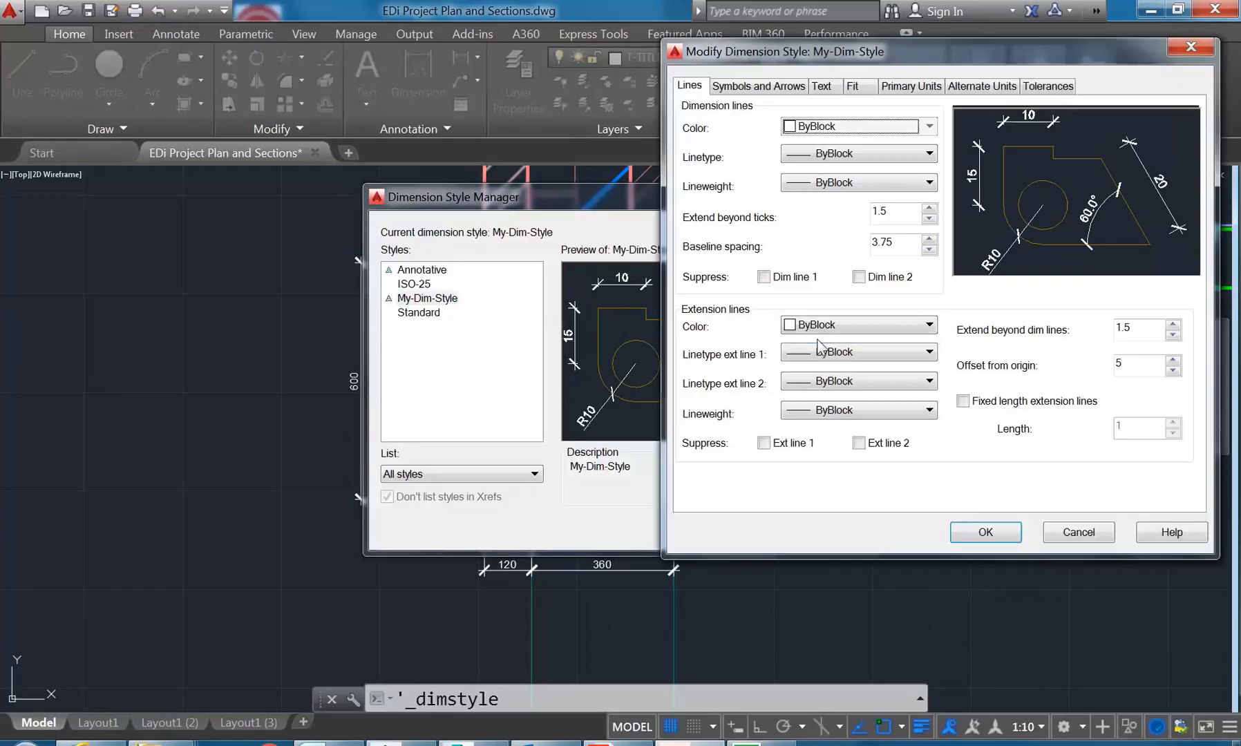
click(963, 401)
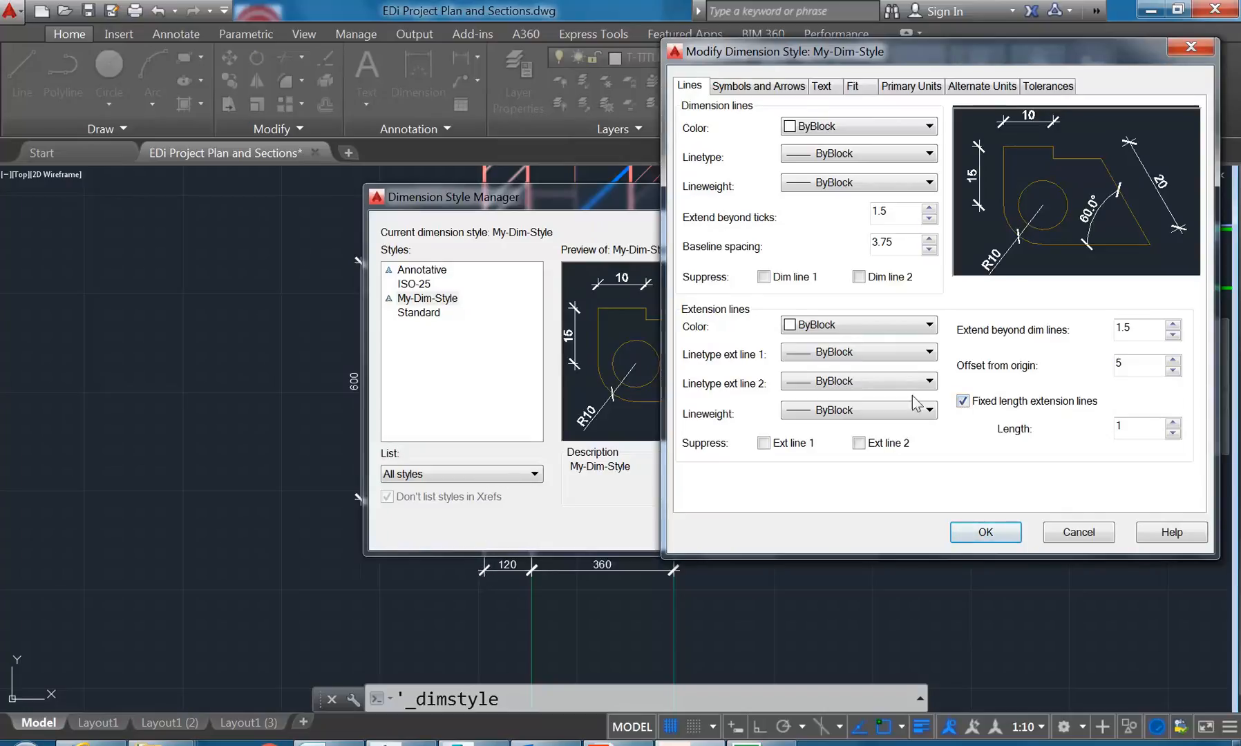
text(0)
click(983, 533)
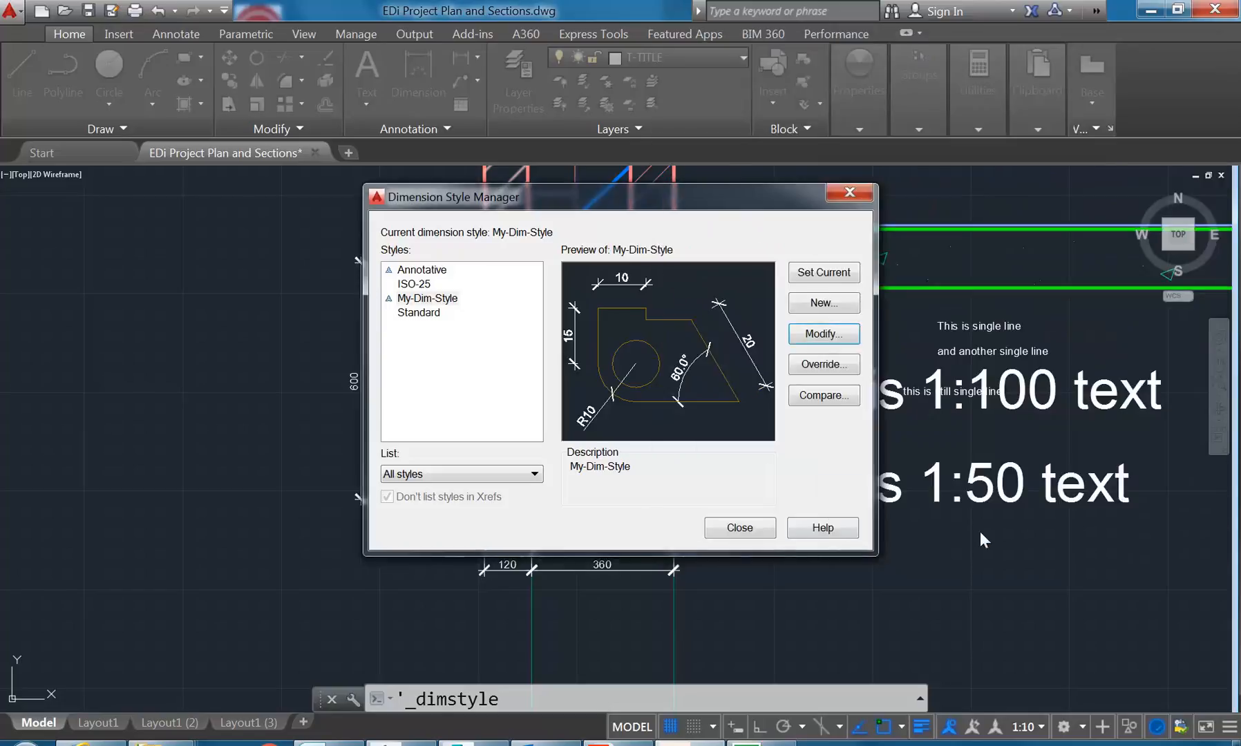
click(755, 531)
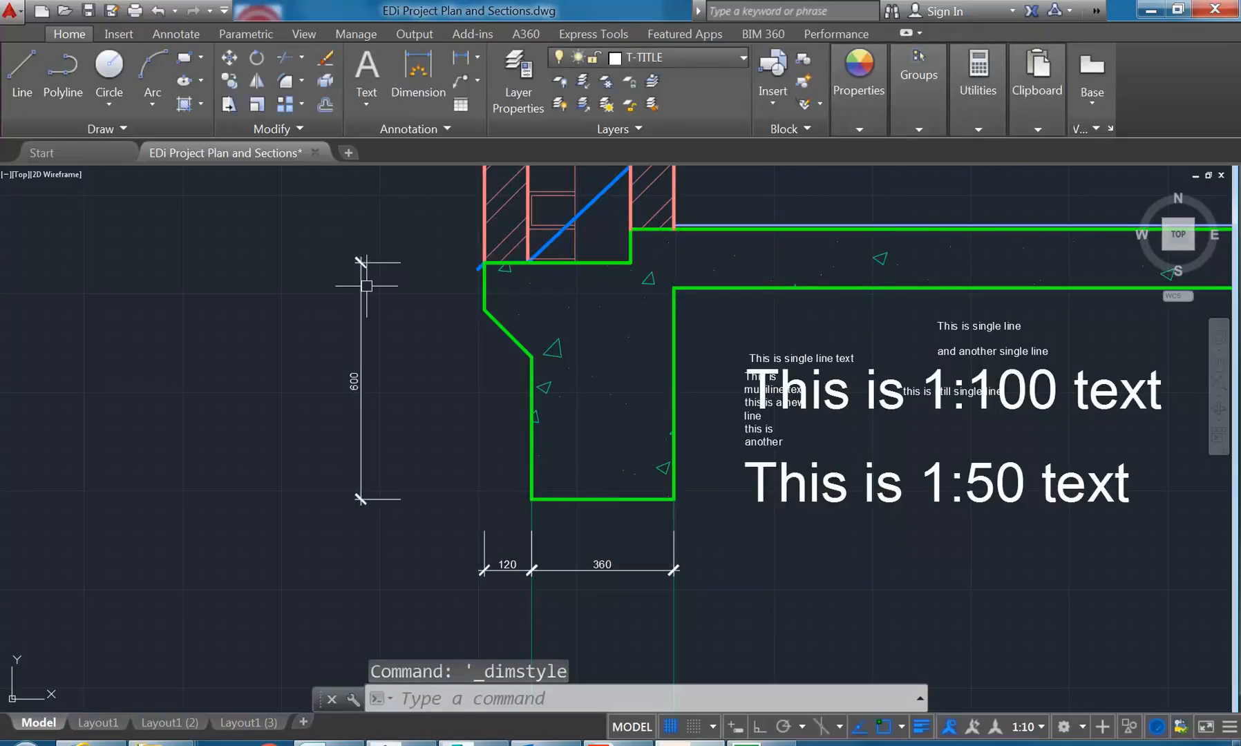
Step: Move the dimension line of the footing's overall vertical dimension slightly farther outward from the footing
click(357, 465)
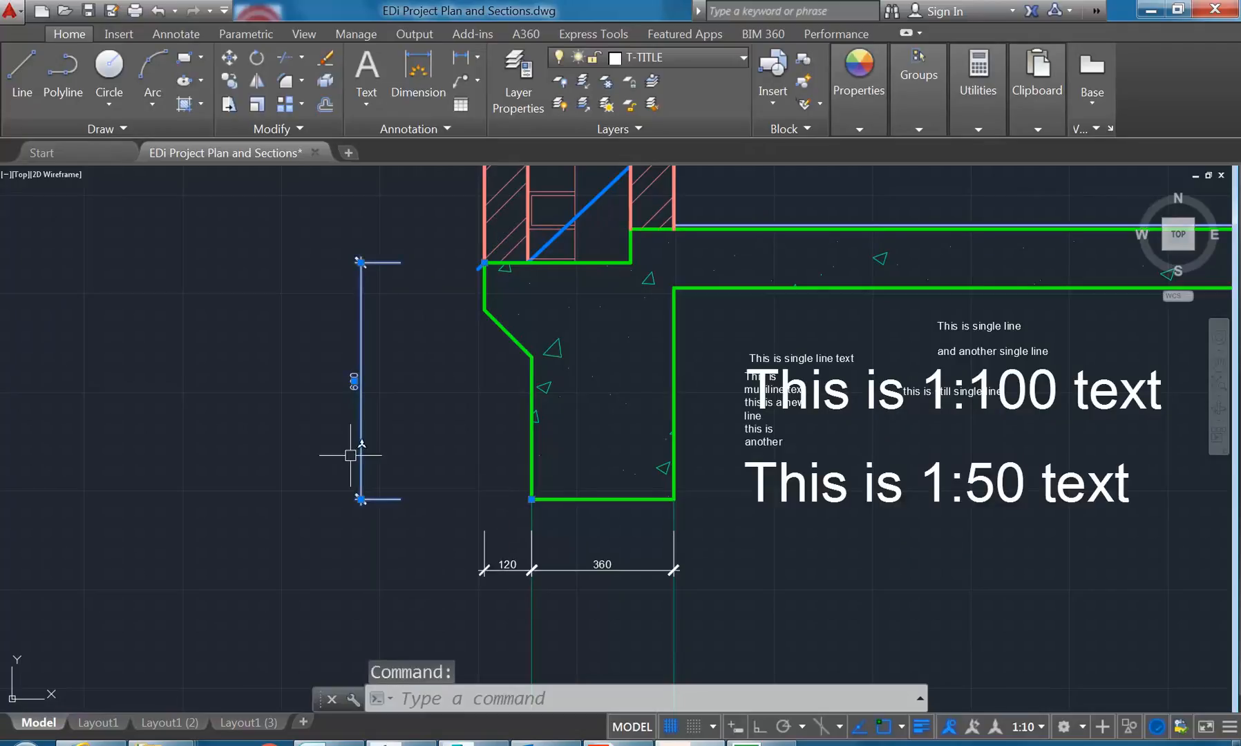
click(361, 262)
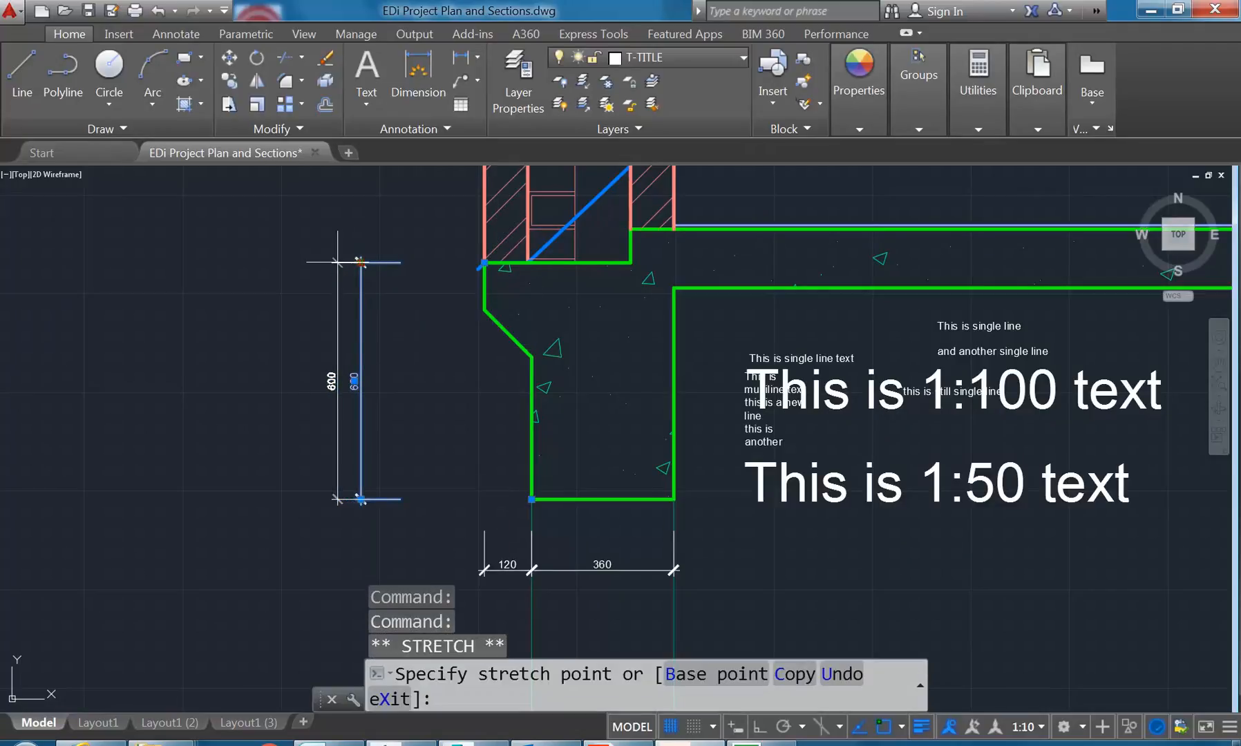
click(337, 263)
key(Escape)
key(Escape)
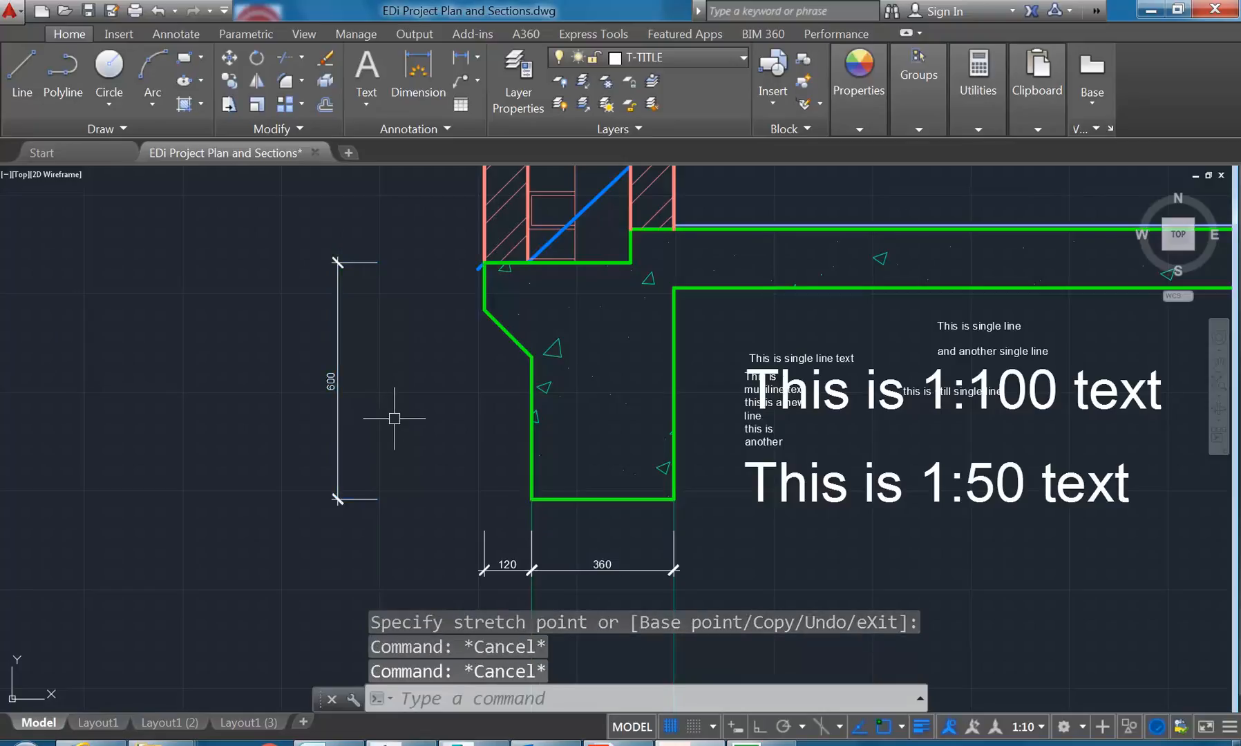
Step: Move the dimension line of the footing's overall vertical dimension inward, closer to the concrete outline
click(334, 263)
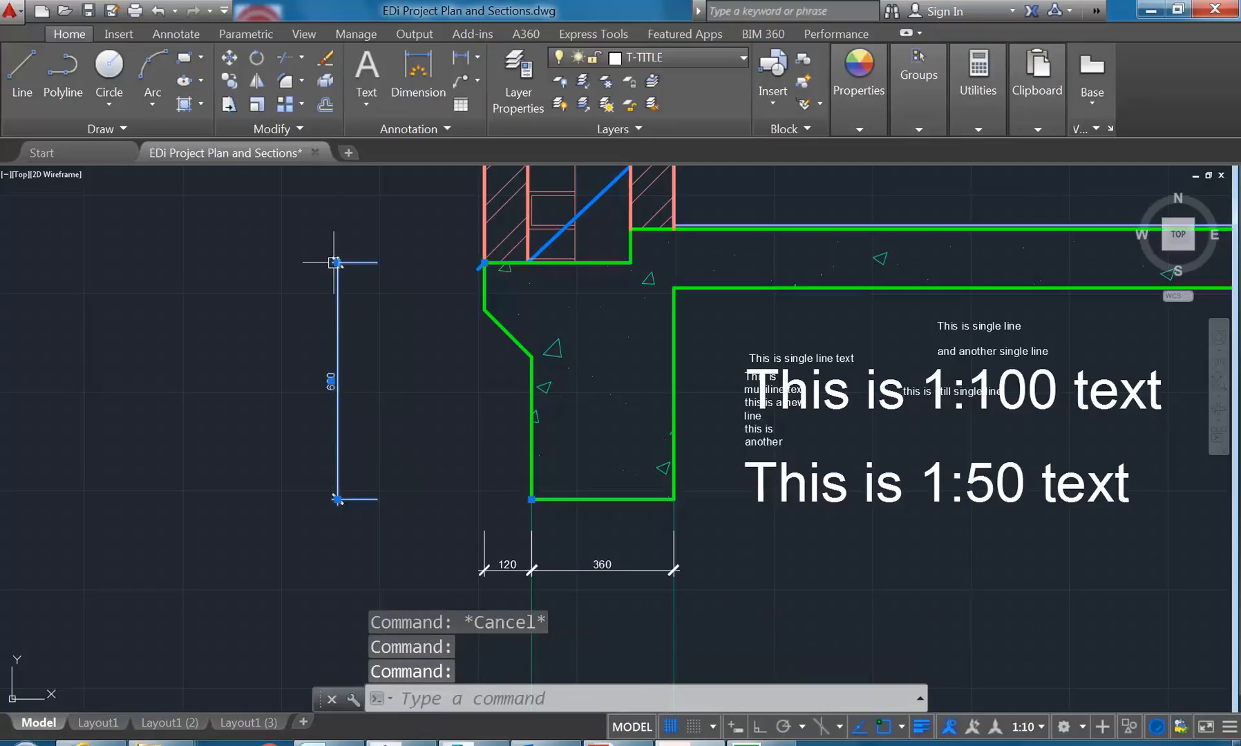
click(338, 263)
click(400, 263)
click(401, 262)
key(Escape)
key(Escape)
key(Escape)
middle_drag(432, 364, 403, 363)
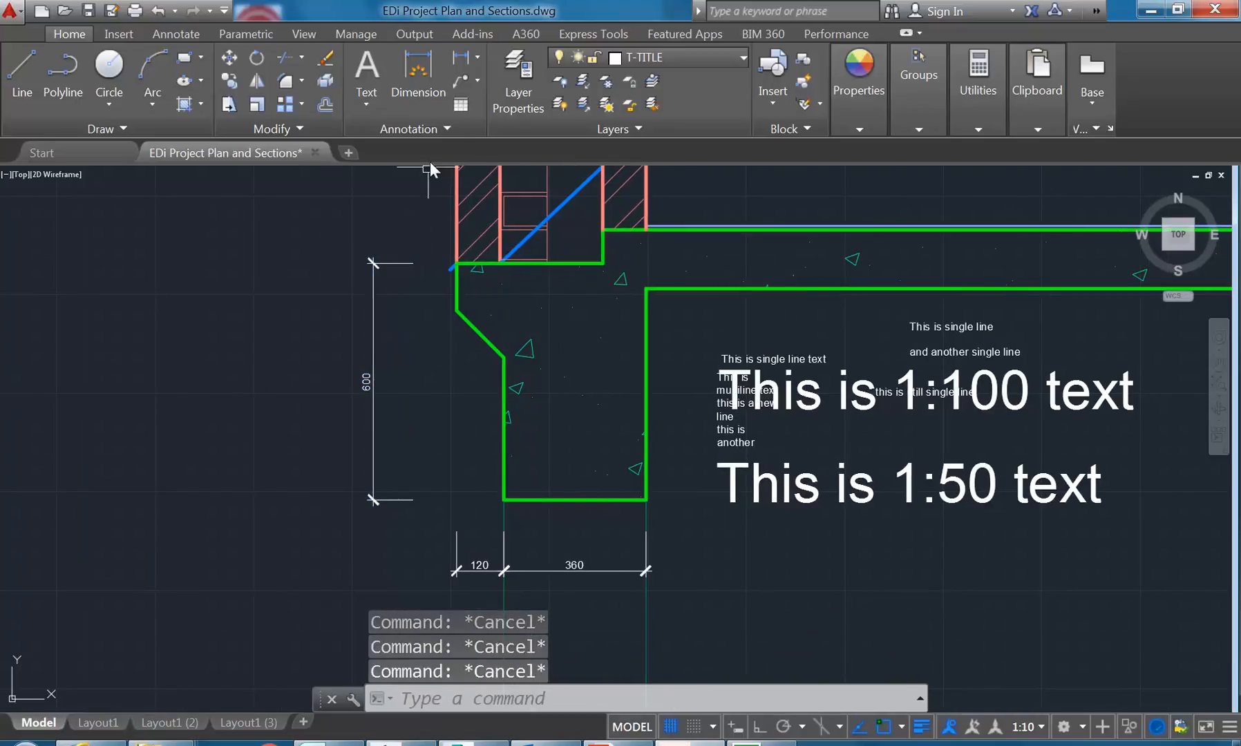
Step: Add an aligned dimension along the footing's sloped splay edge, placing it parallel to the slope outside the footing
click(478, 60)
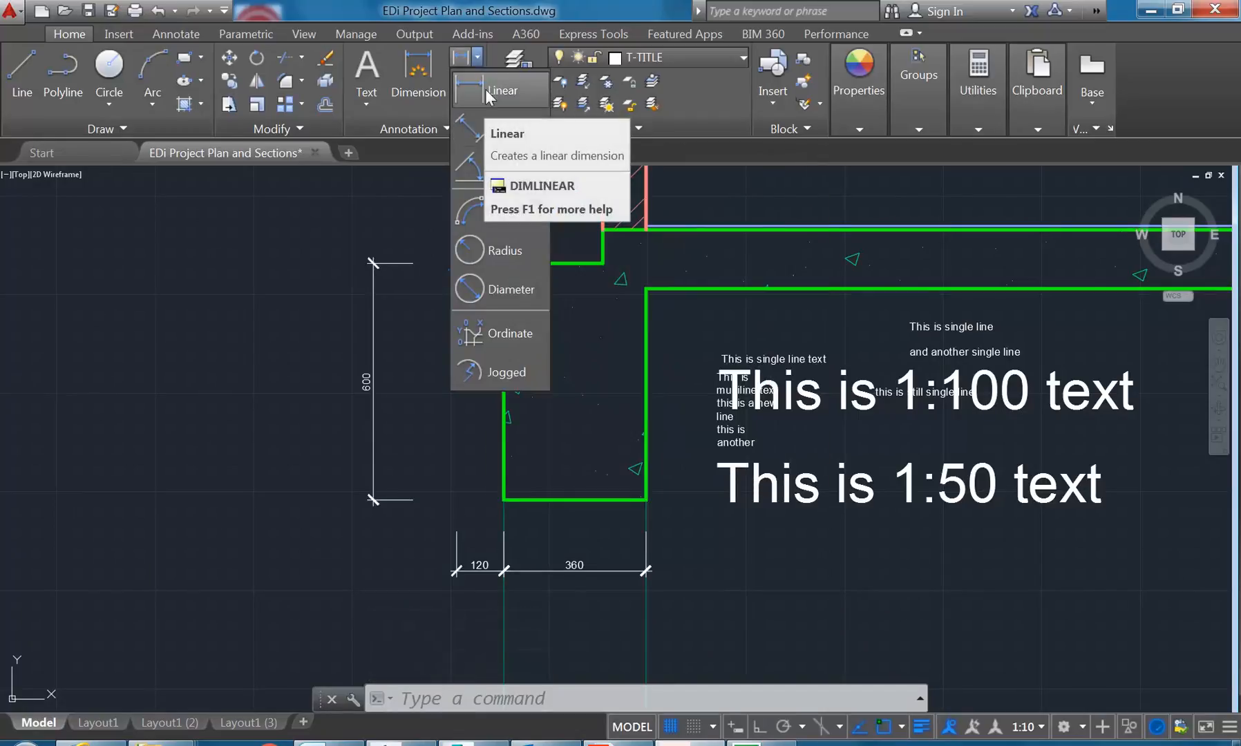
click(696, 166)
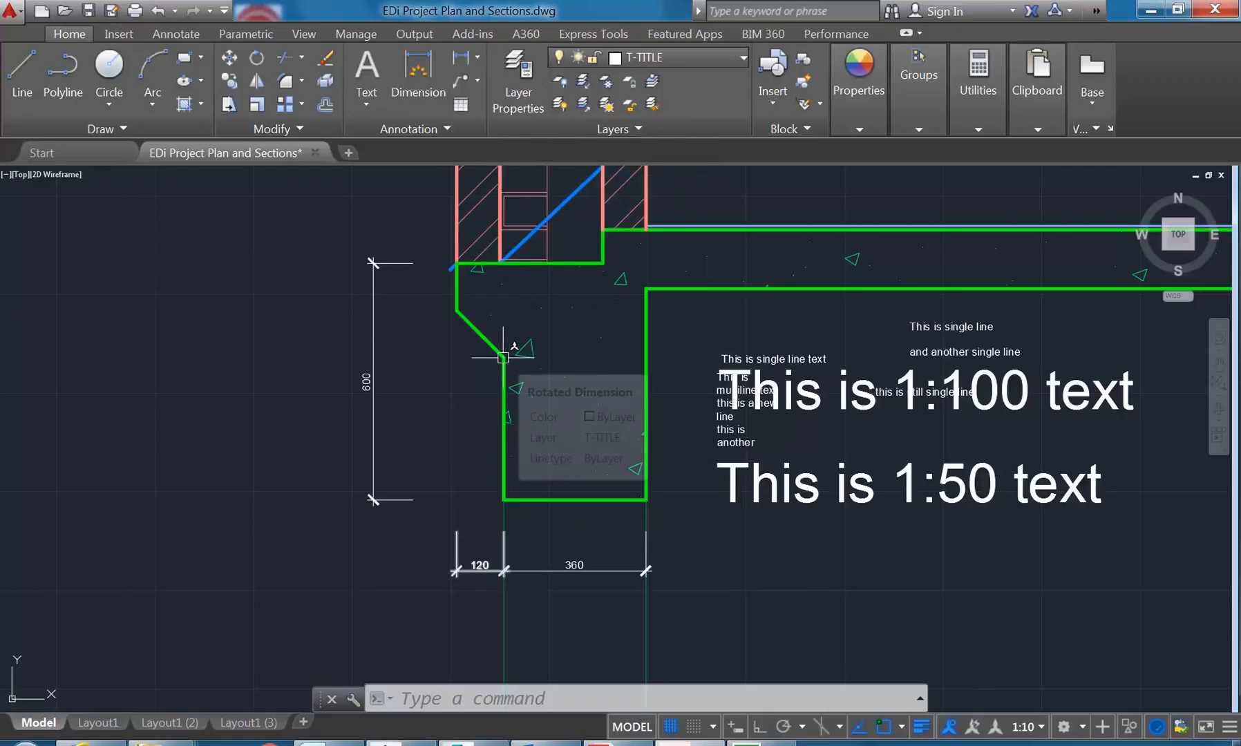
click(477, 58)
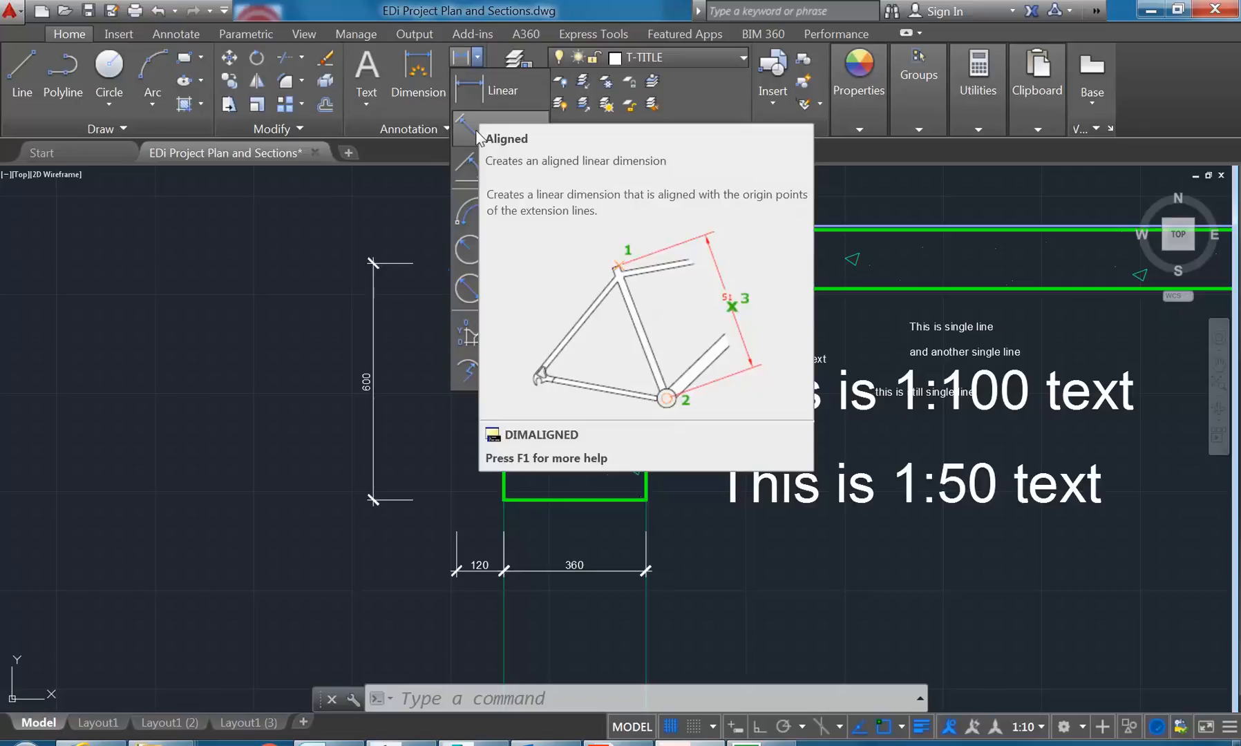
click(465, 141)
scroll(470, 360, up, 4)
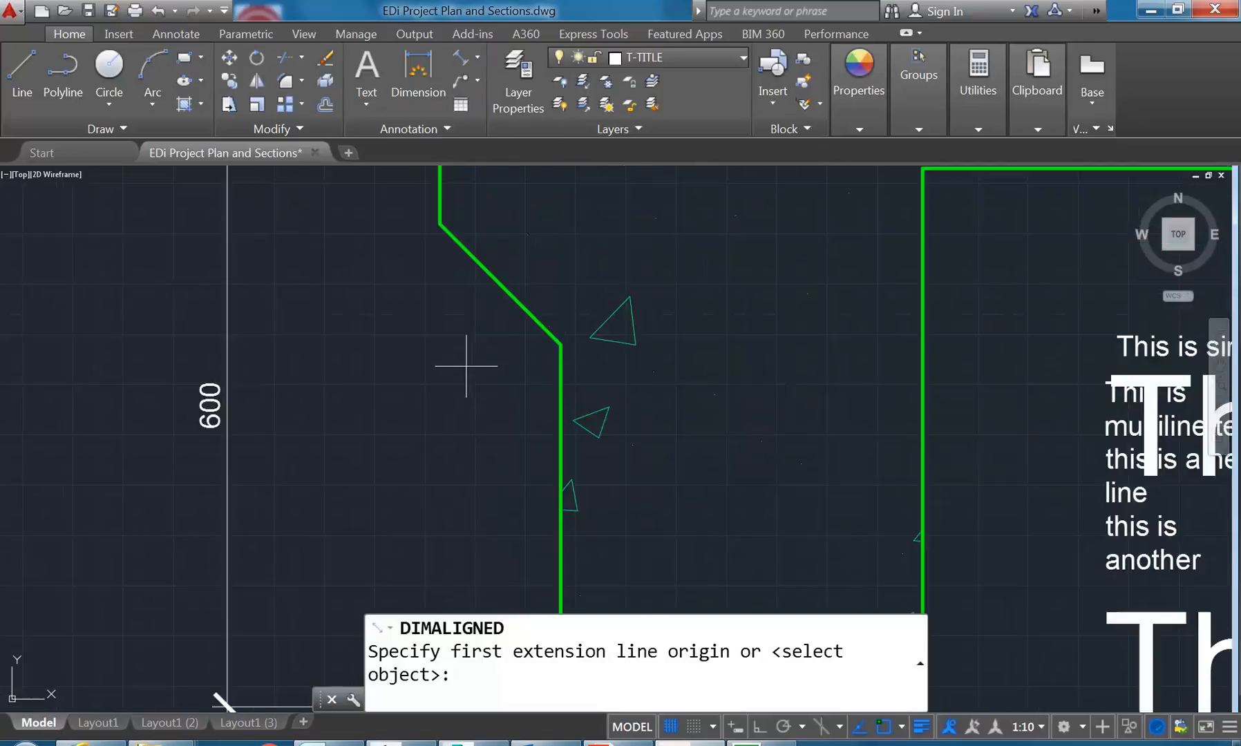
click(561, 343)
middle_drag(495, 310, 513, 391)
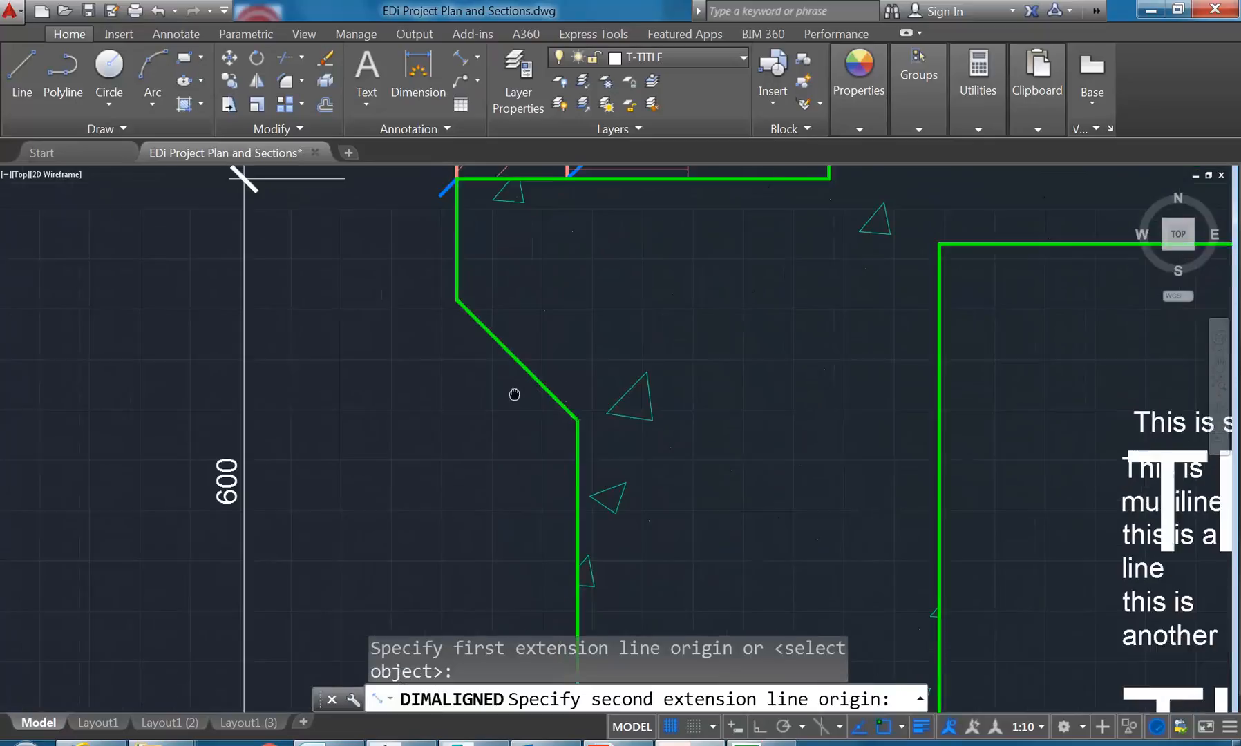
click(457, 304)
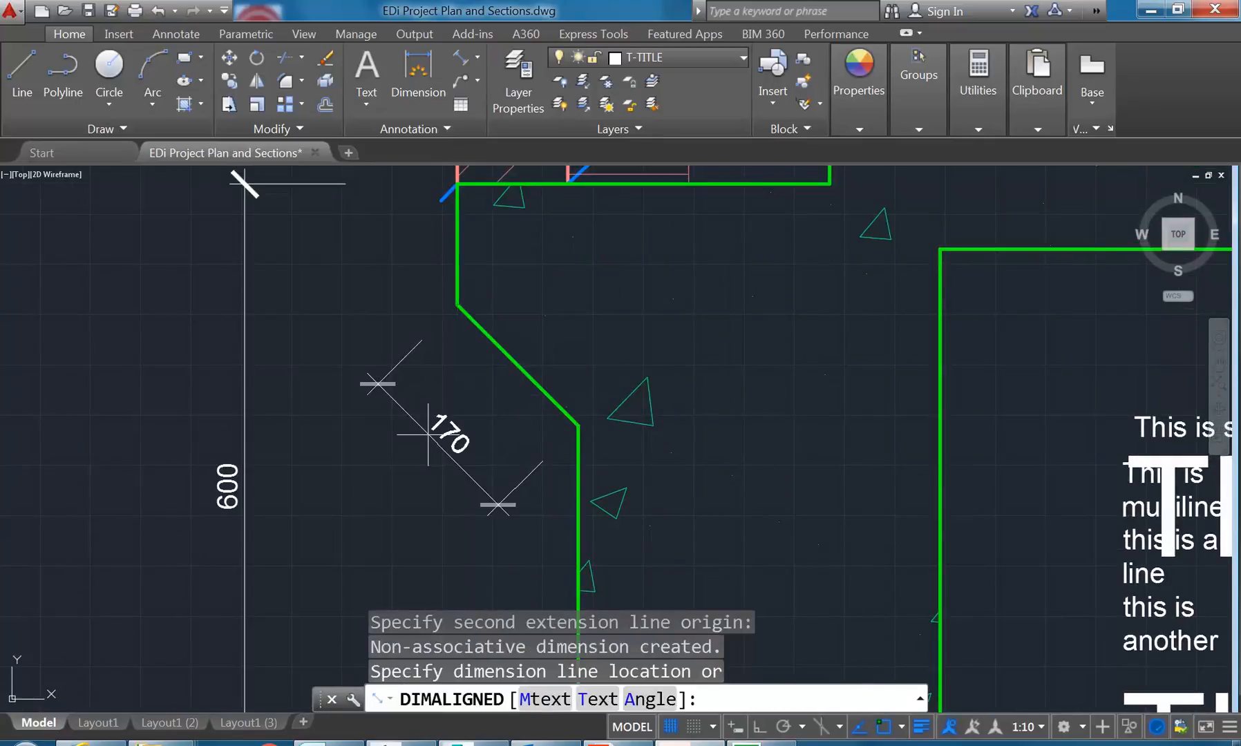
click(428, 435)
scroll(370, 450, down, 4)
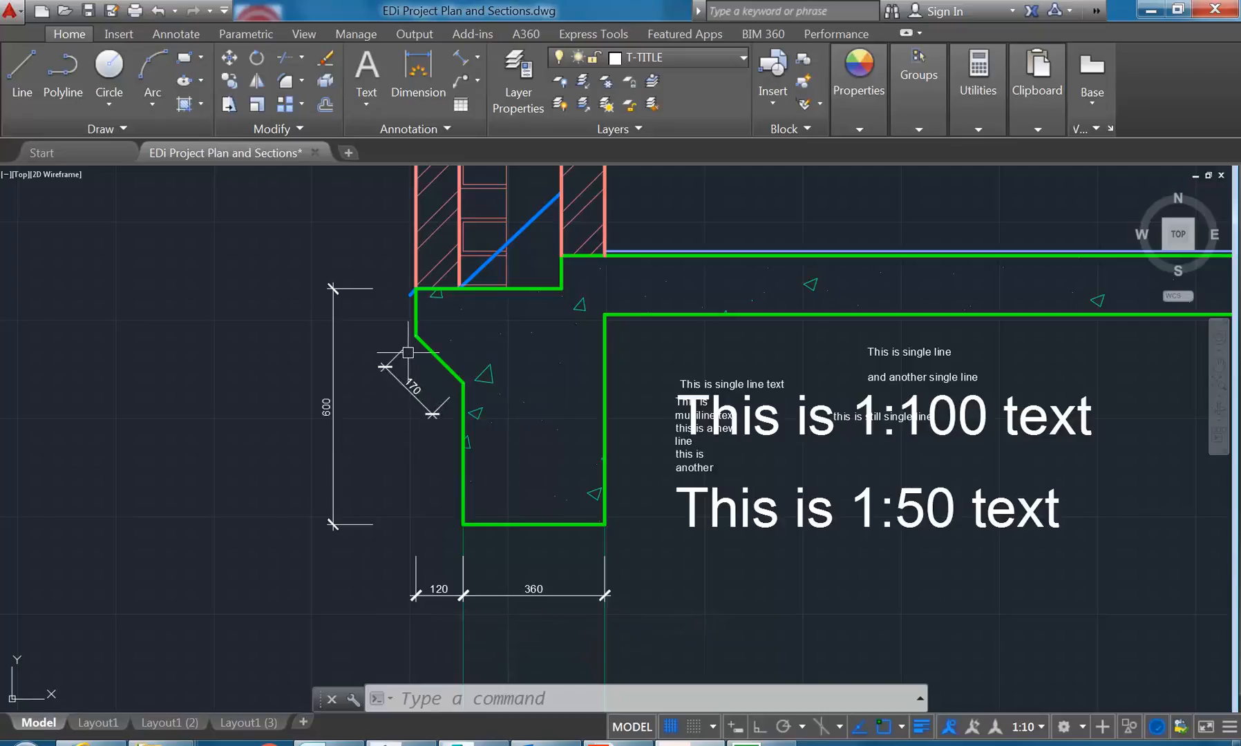
Step: Measure the distance between the two ends of the footing's splay
scroll(407, 353, up, 4)
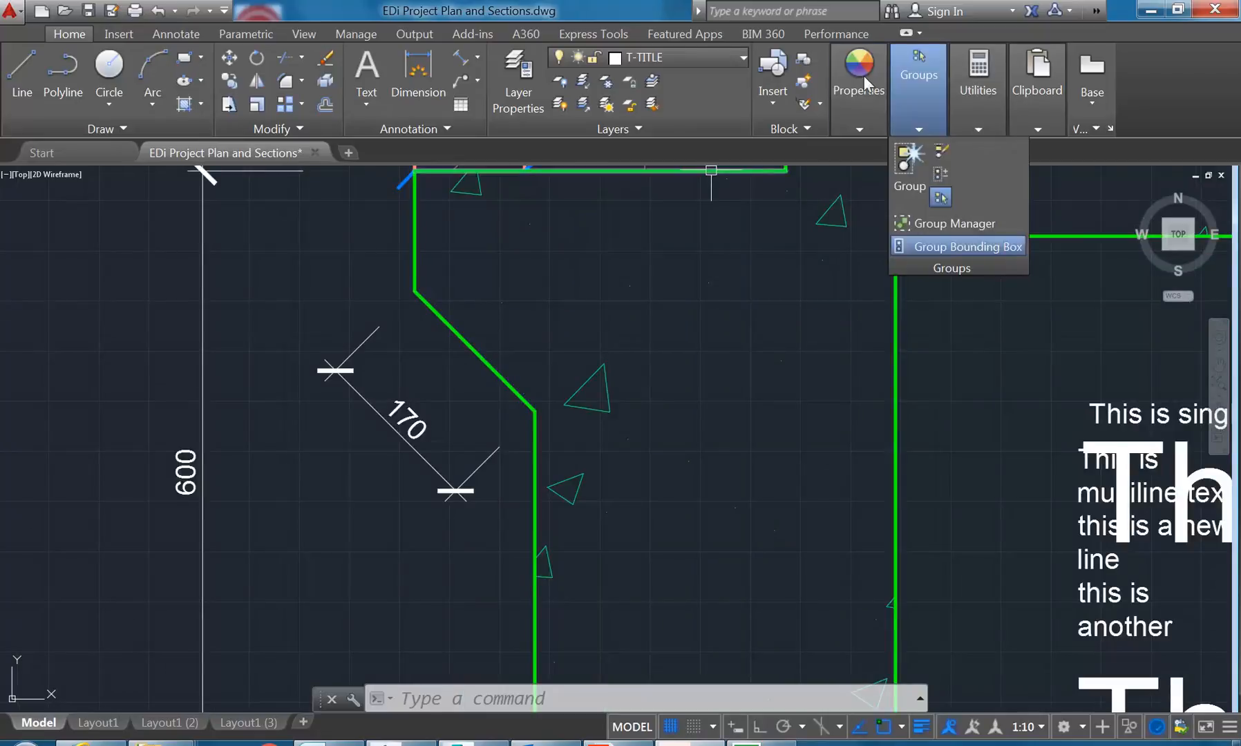
mouse_move(987, 97)
click(982, 162)
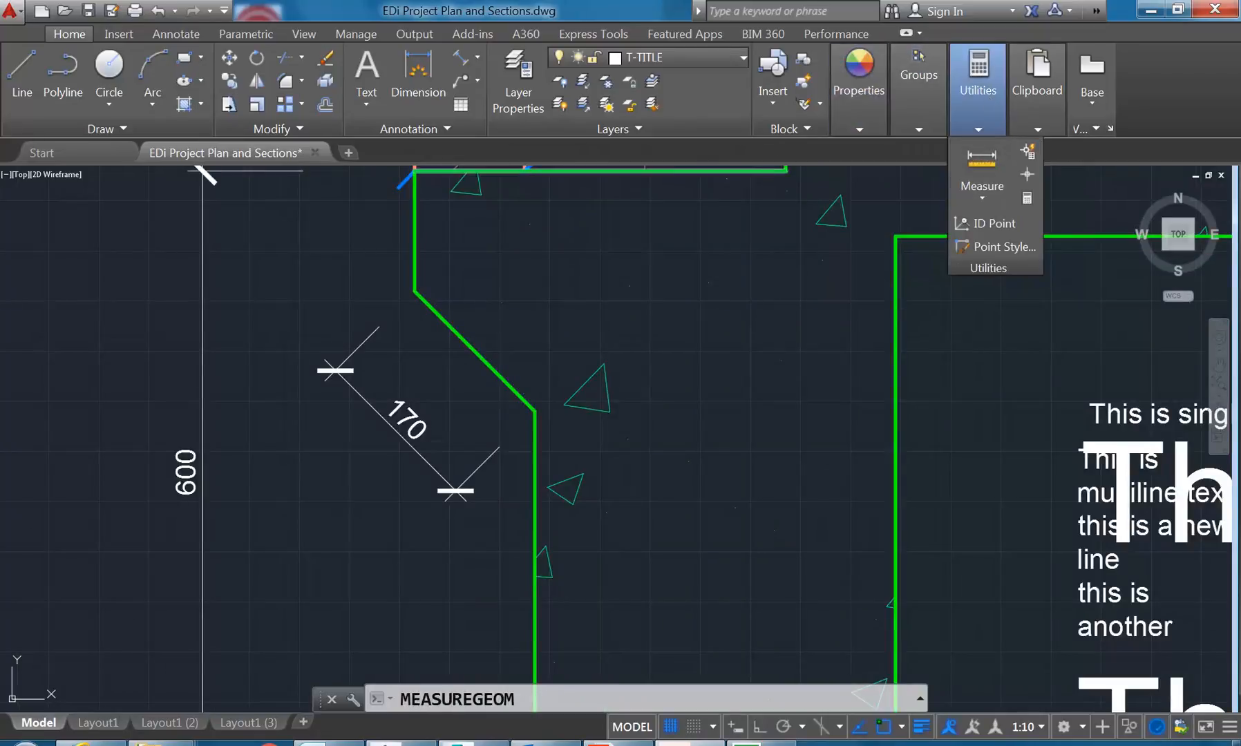
click(535, 410)
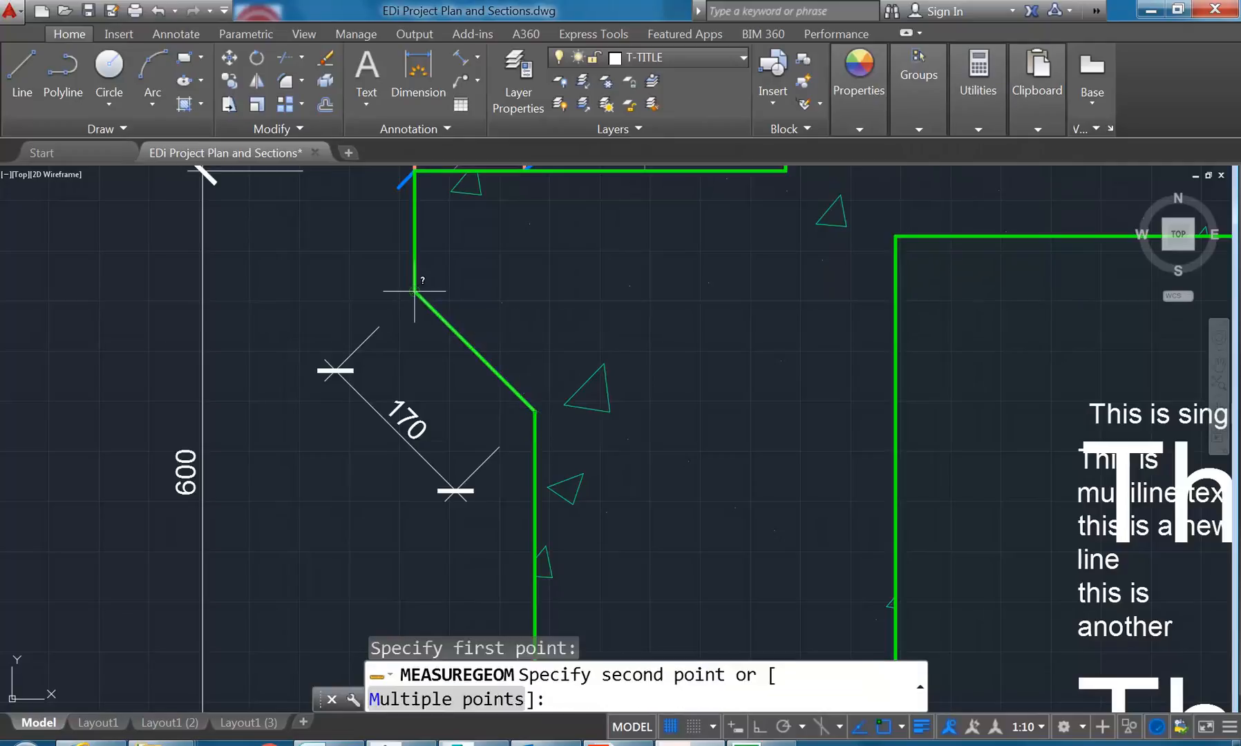
click(415, 291)
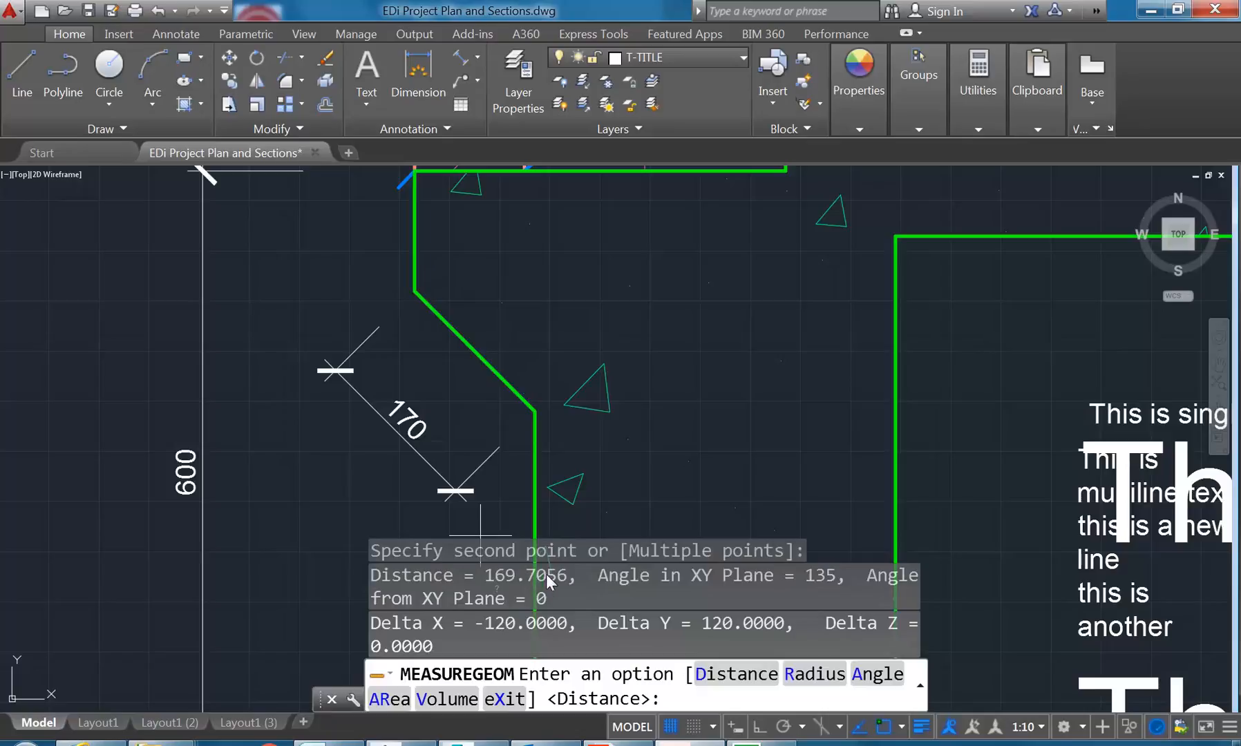
scroll(488, 305, down, 3)
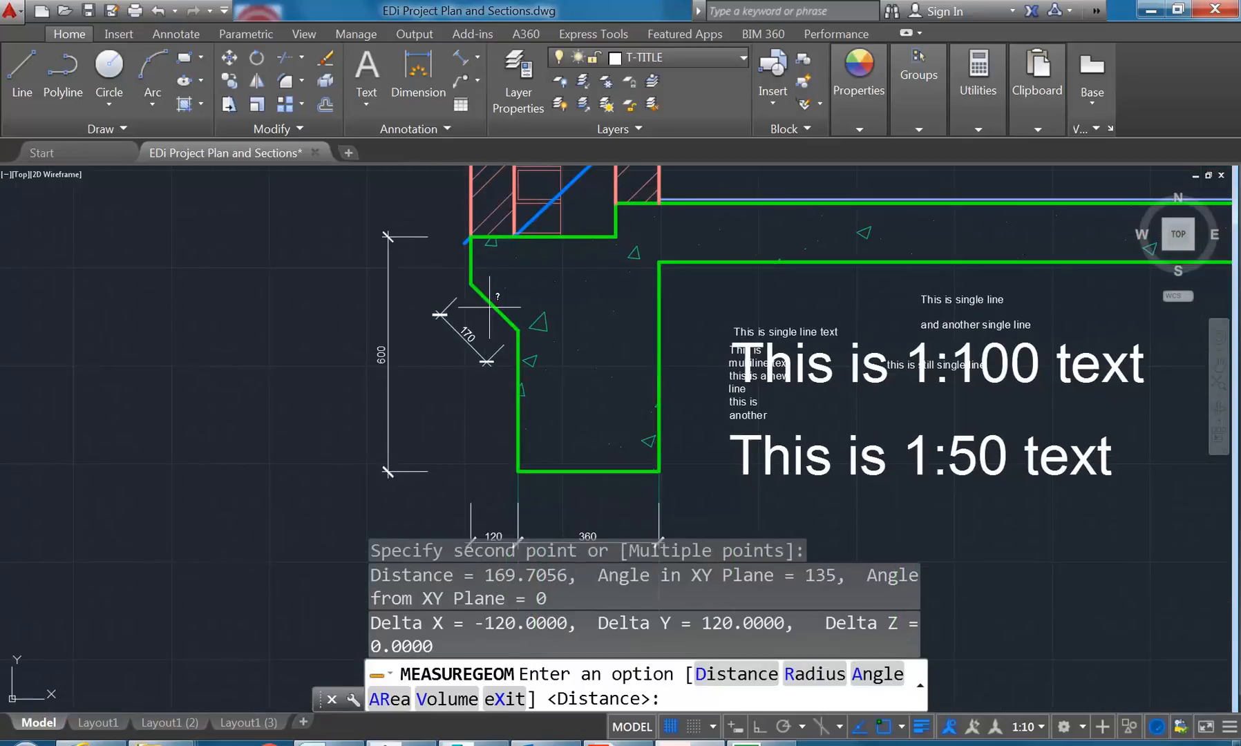
key(Escape)
key(Escape)
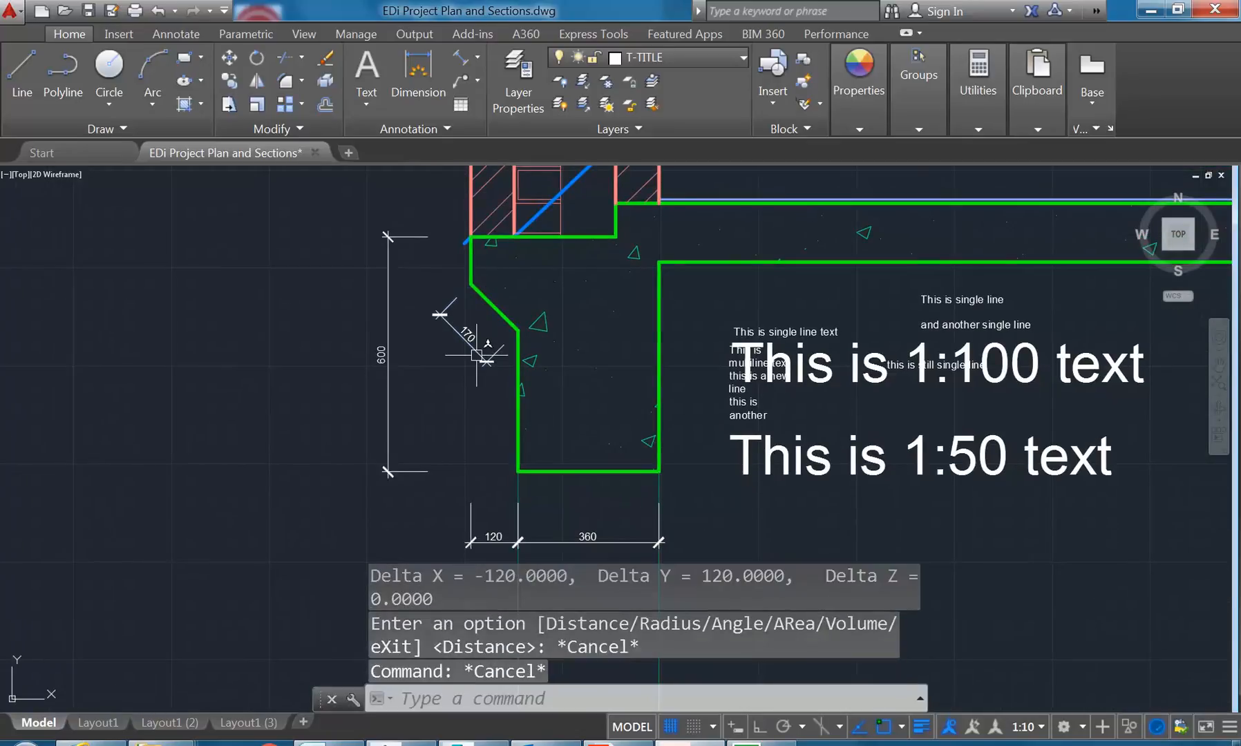
Step: Replace the splay's aligned dimension with a vertical linear dimension of its height, placed between the footing and the overall vertical dimension
click(466, 345)
key(Delete)
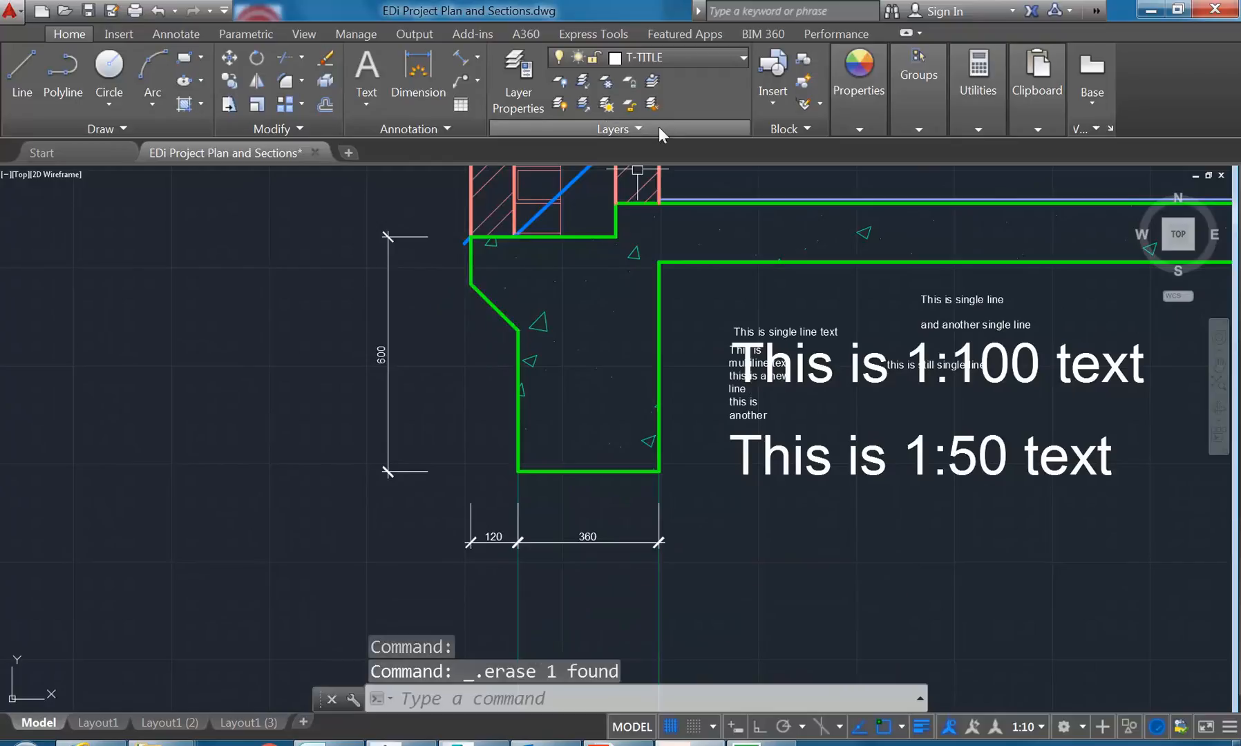
click(476, 58)
click(461, 58)
scroll(457, 276, up, 4)
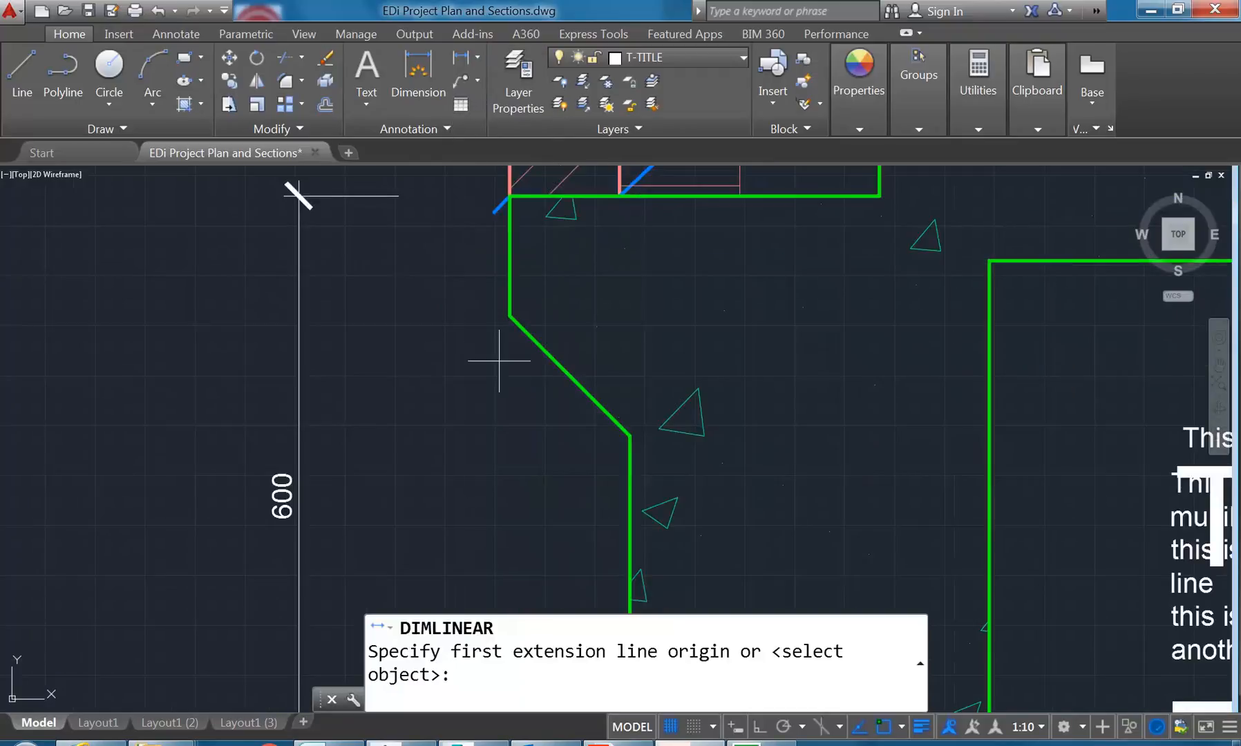
click(629, 435)
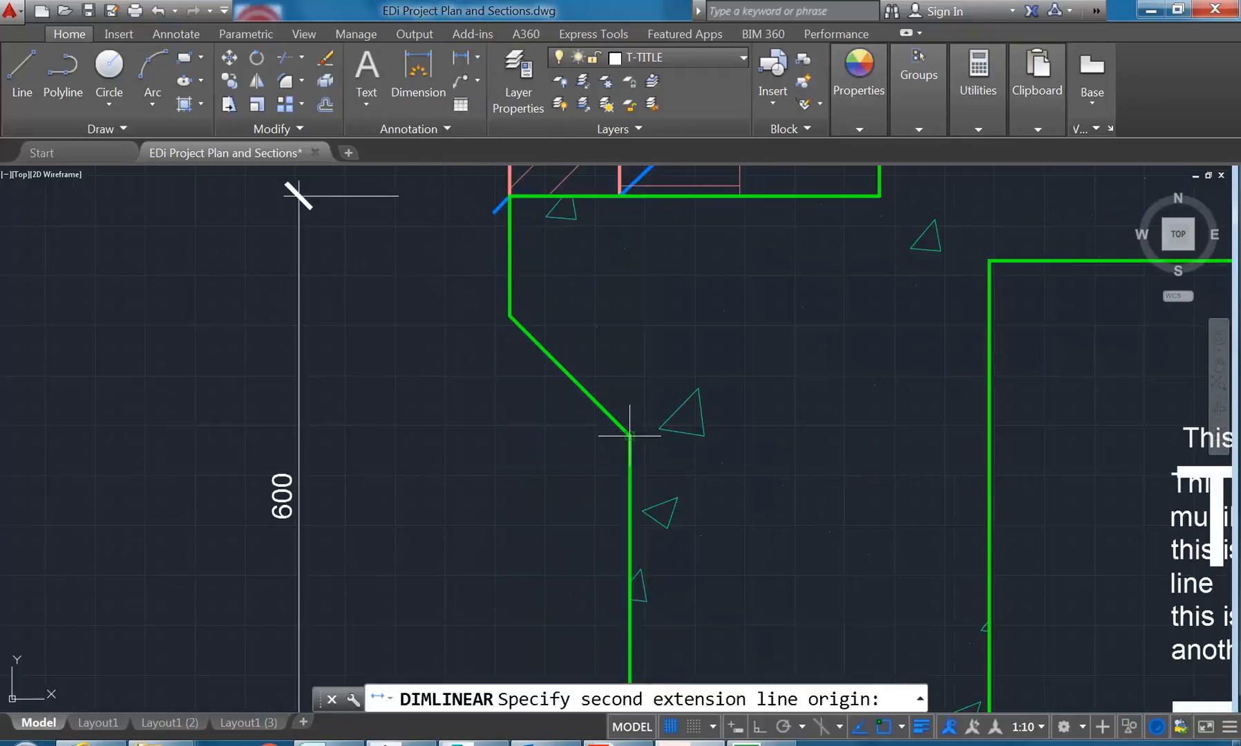
click(510, 316)
scroll(356, 376, down, 6)
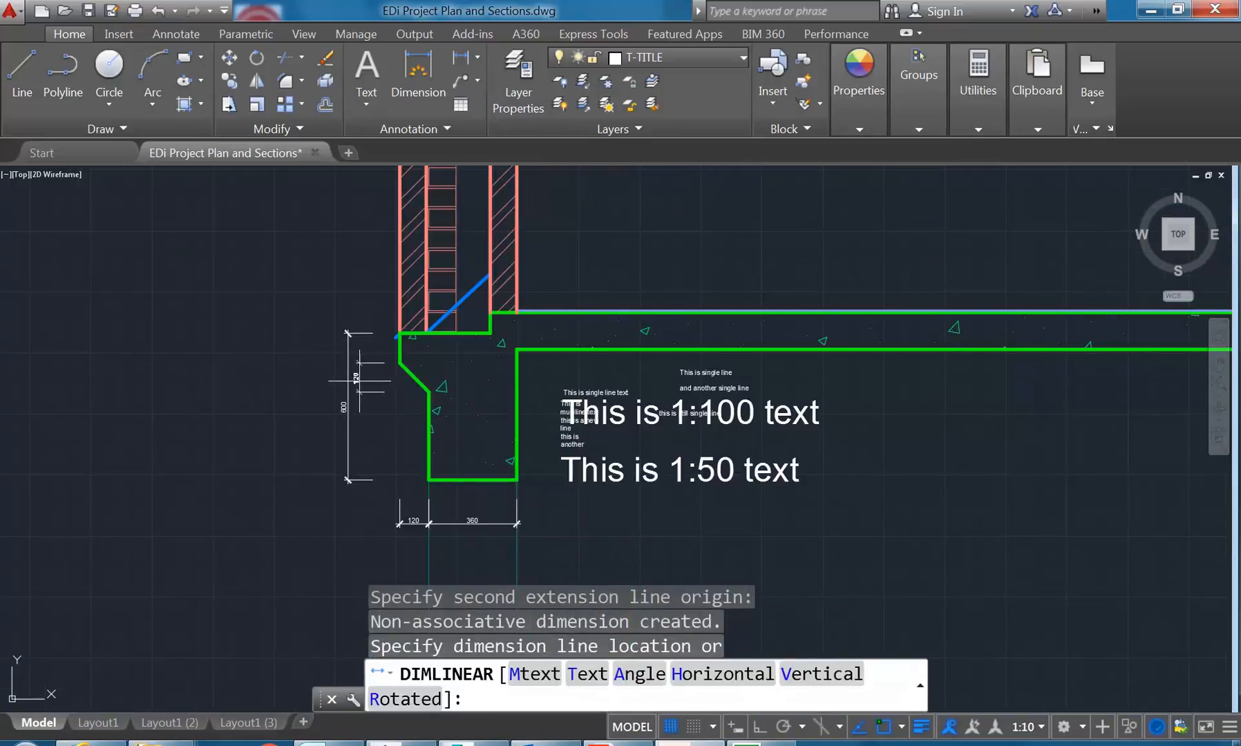
click(359, 380)
scroll(354, 421, up, 2)
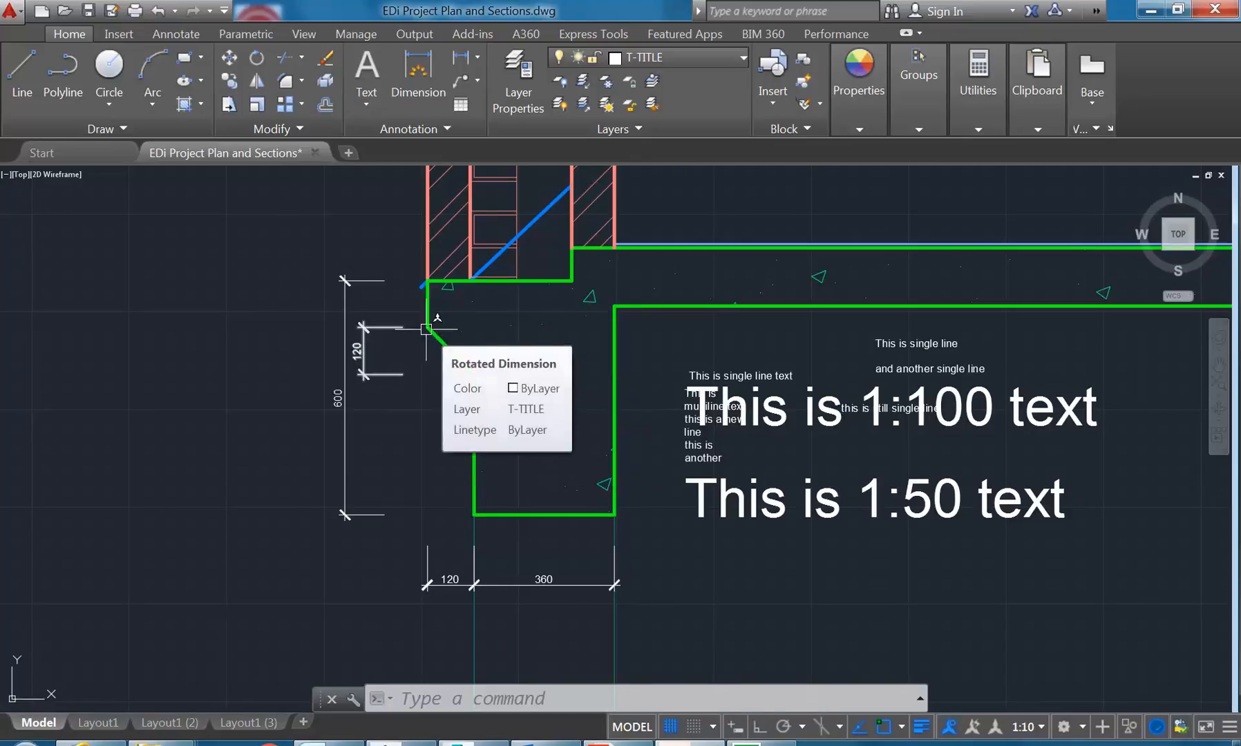
Step: Add an angular dimension between the footing's short vertical outer face and the splay, placing its arc inside the concrete
middle_drag(424, 413, 477, 421)
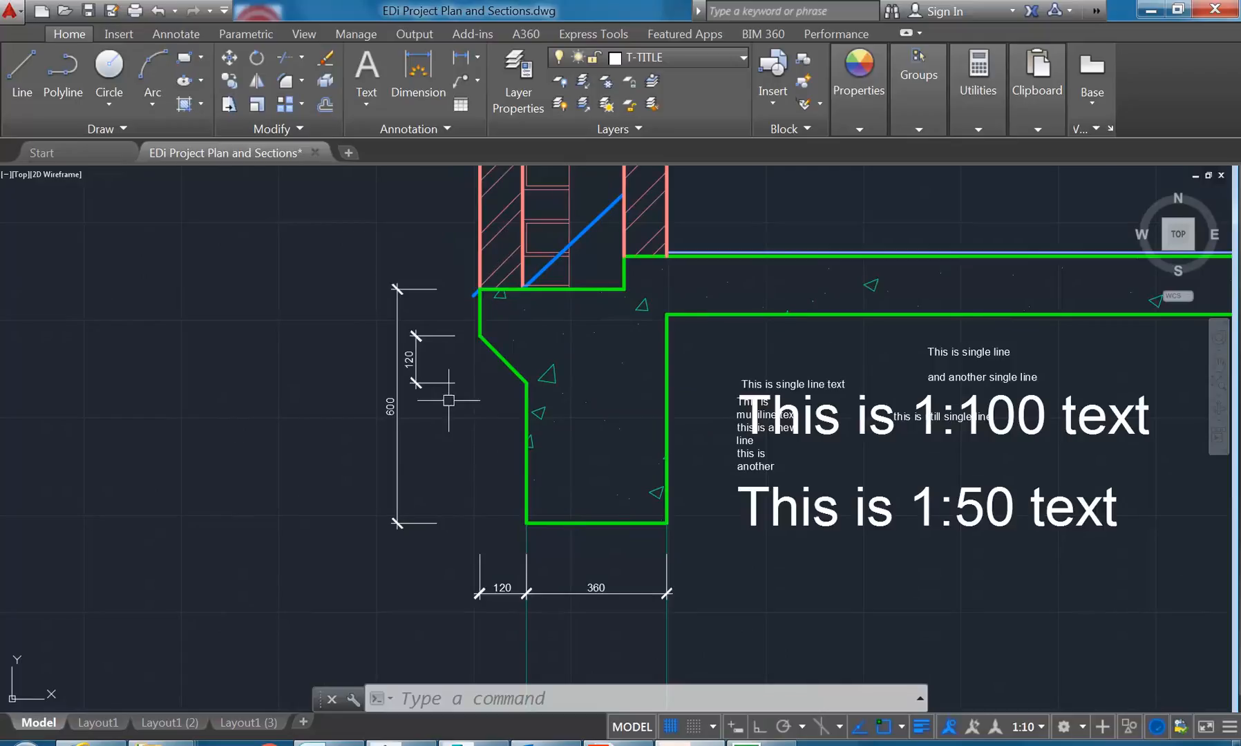
click(477, 58)
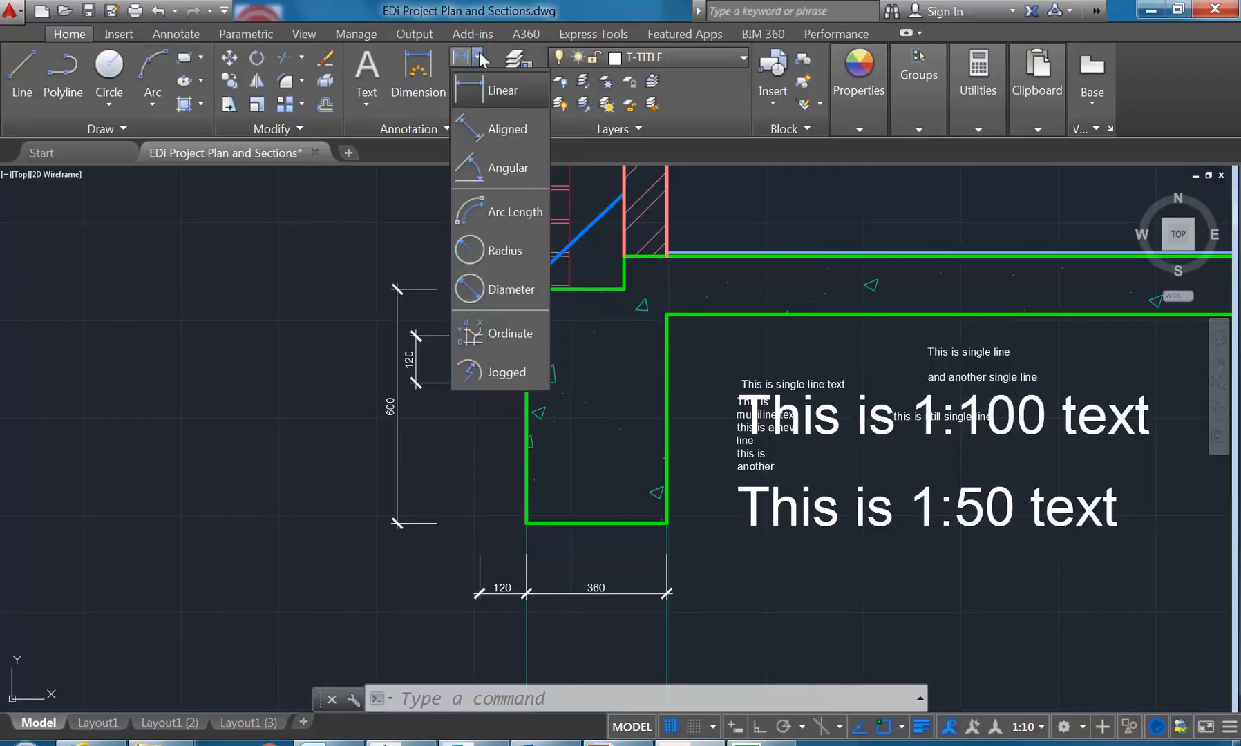
click(488, 168)
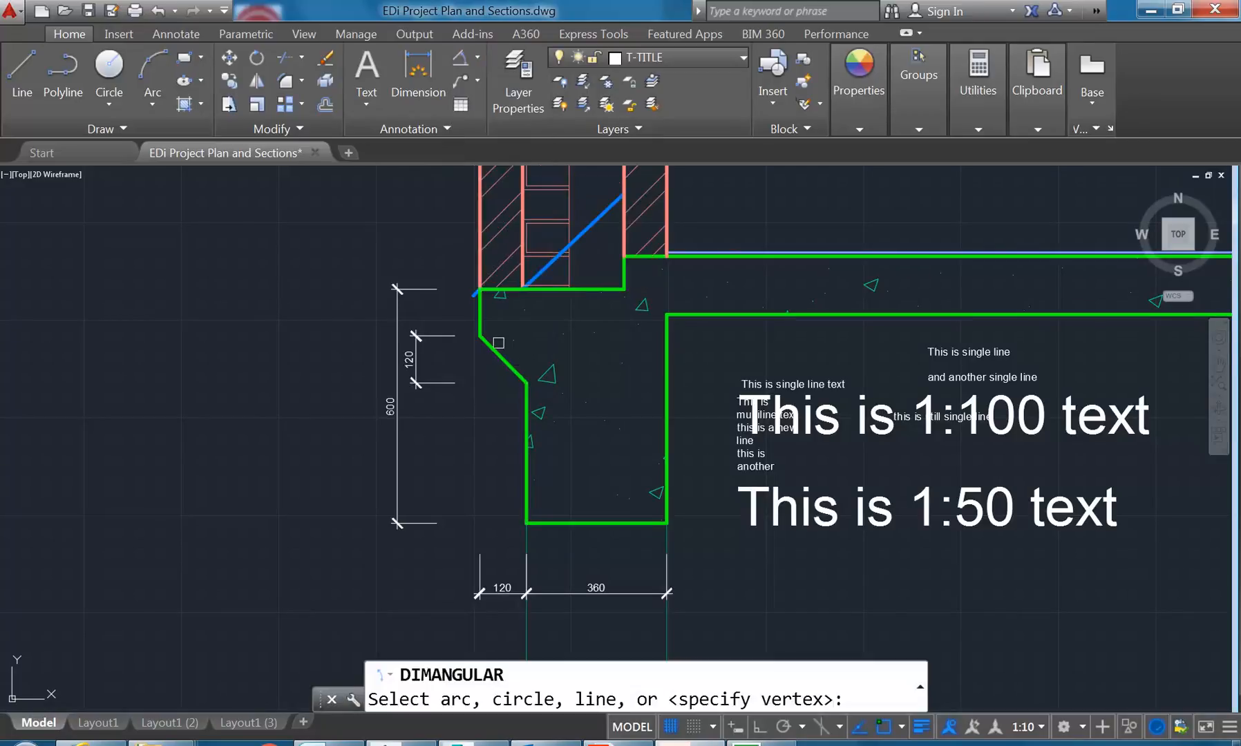
scroll(487, 341, up, 5)
click(445, 287)
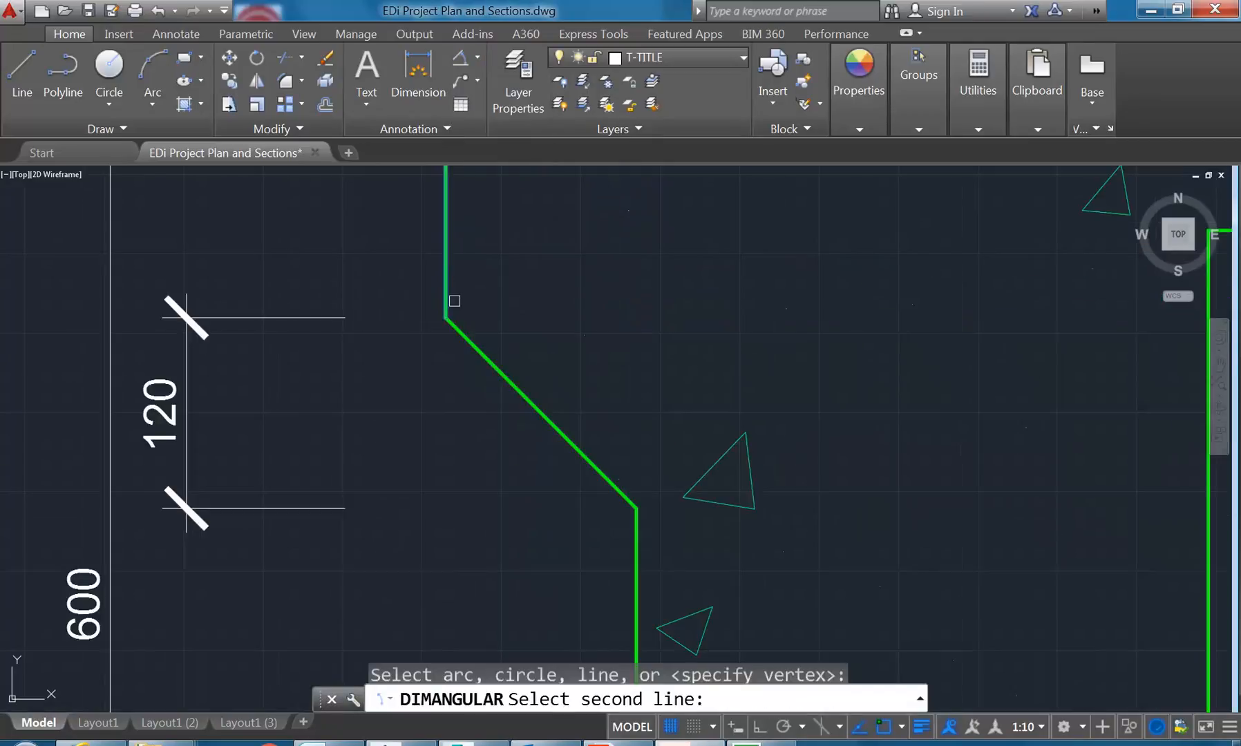
click(465, 337)
scroll(484, 347, down, 2)
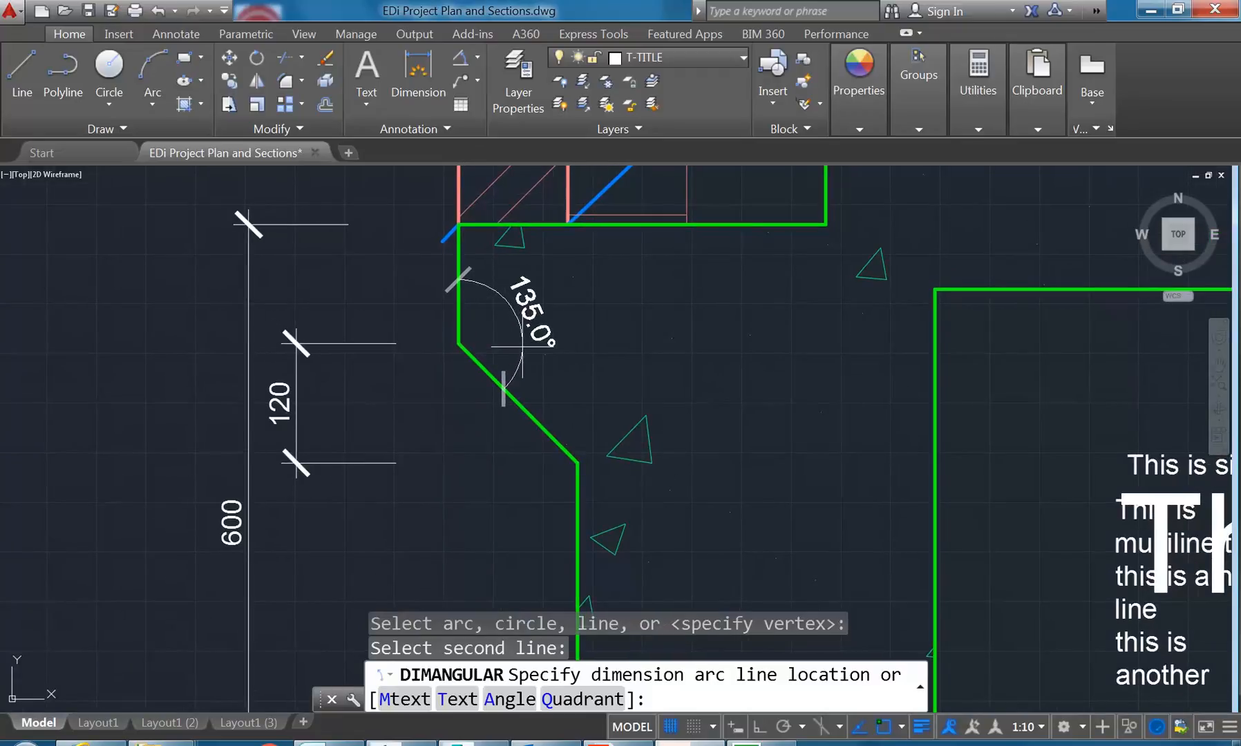
click(524, 347)
scroll(553, 359, down, 3)
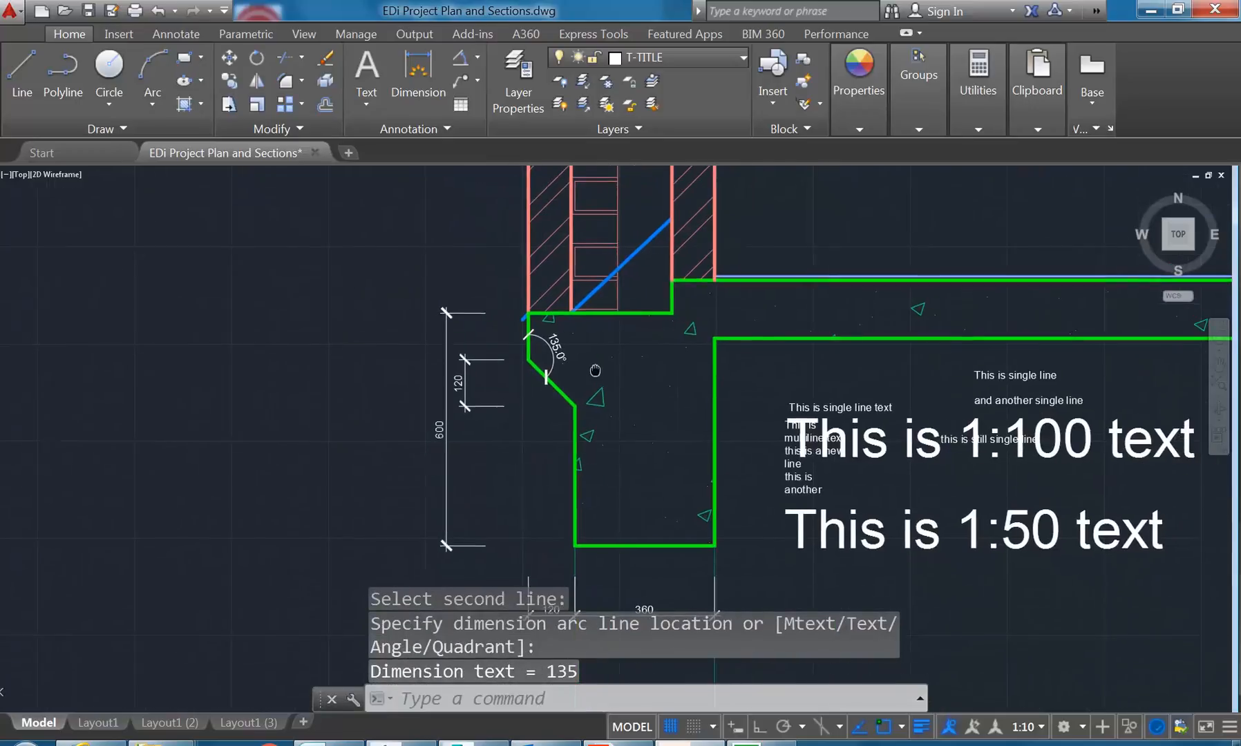
click(476, 57)
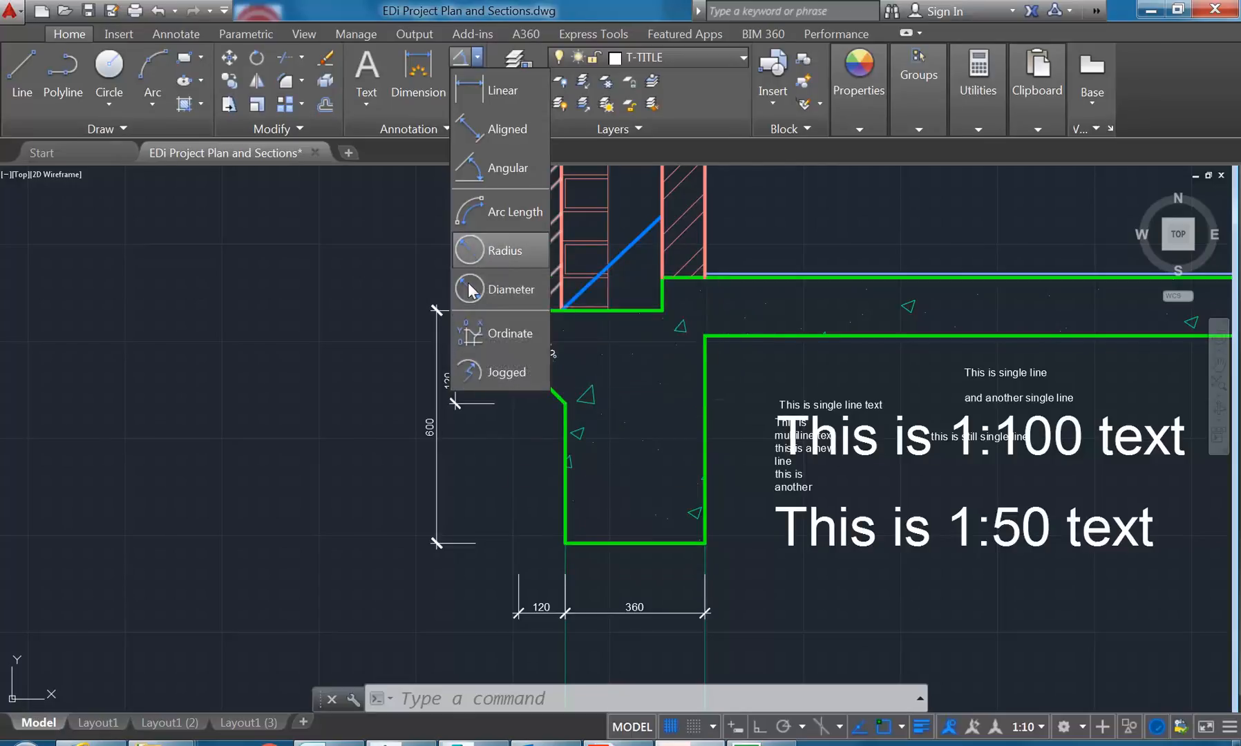
click(629, 155)
scroll(387, 294, down, 2)
middle_drag(387, 294, 409, 296)
middle_drag(424, 365, 430, 391)
scroll(456, 417, up, 2)
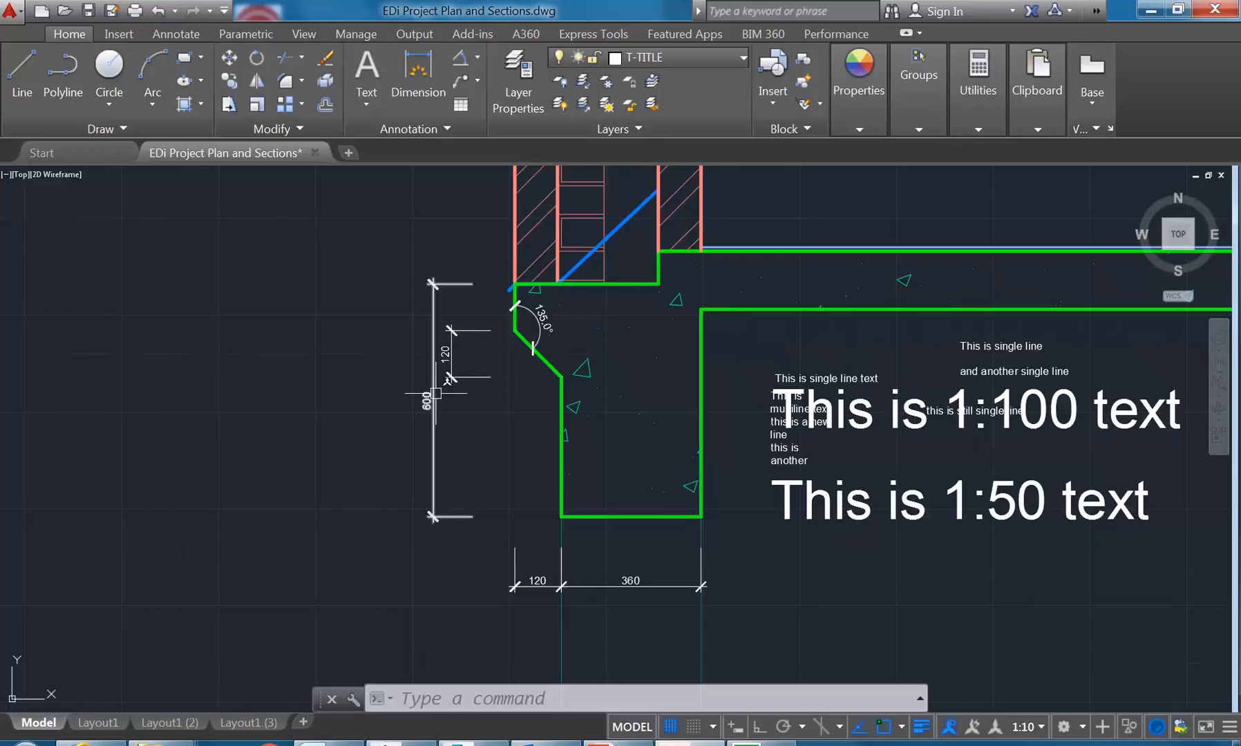
click(477, 60)
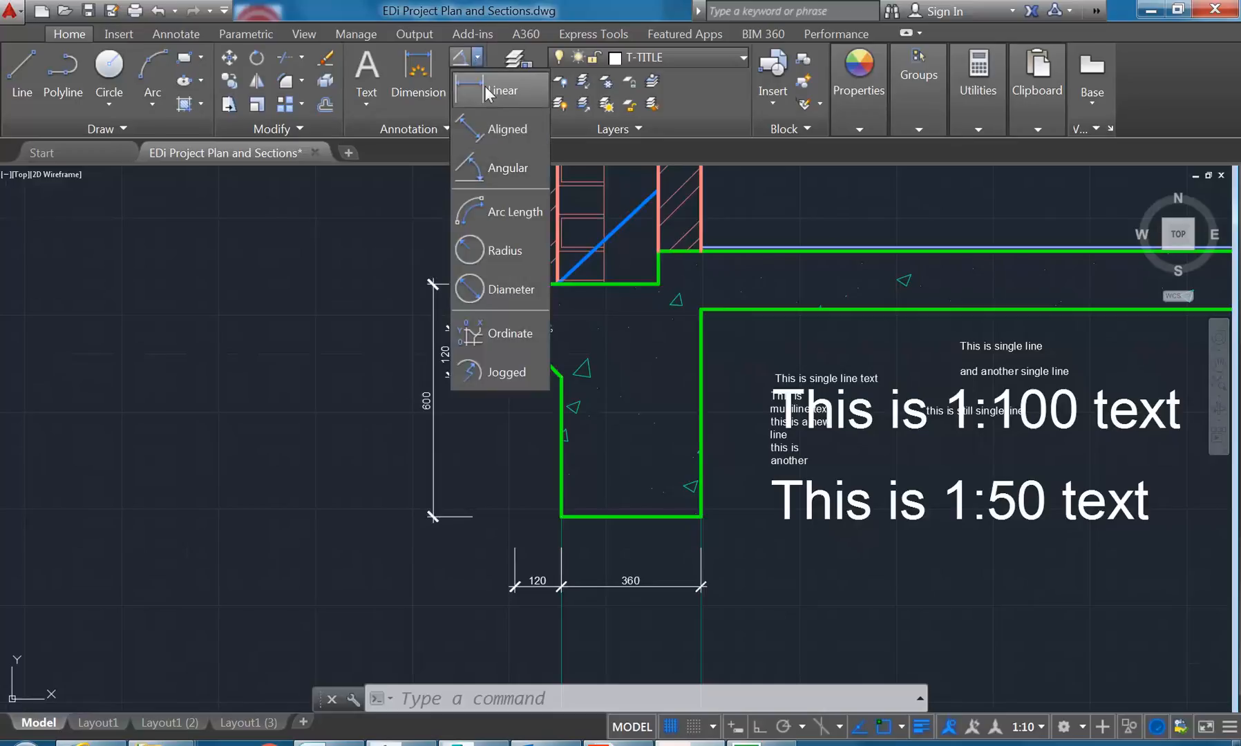
click(482, 56)
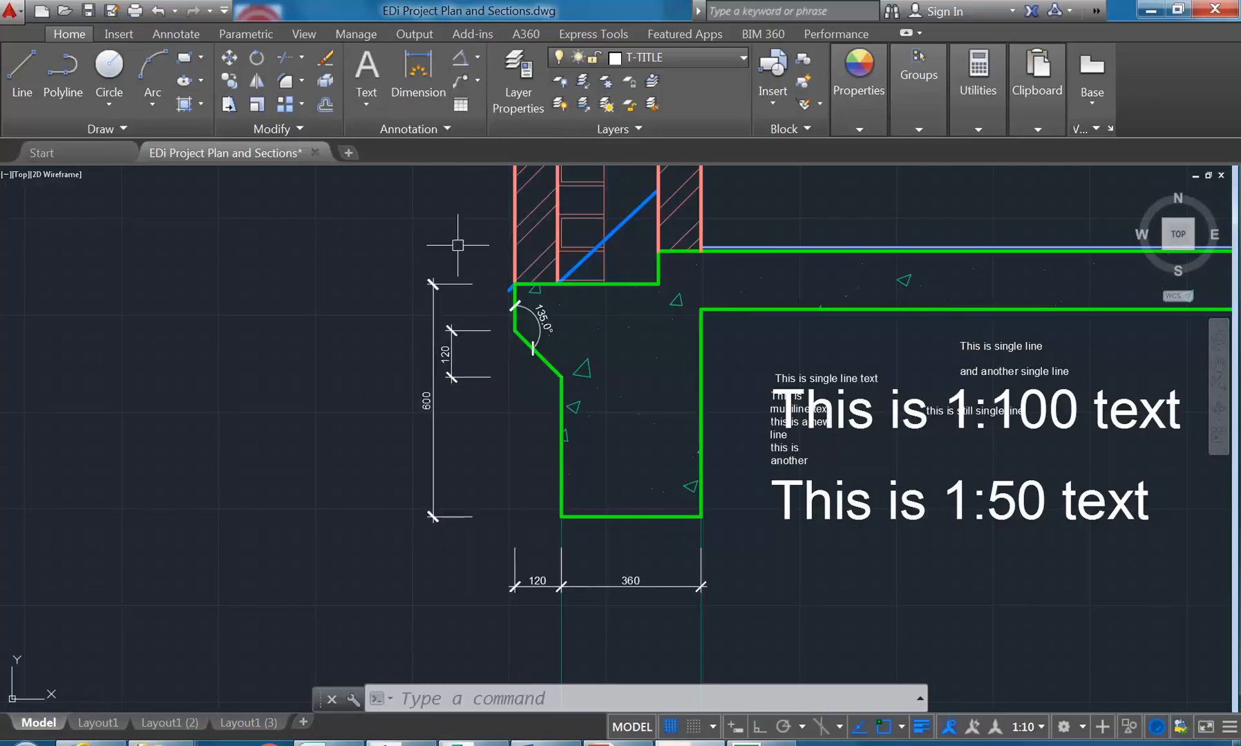
Step: Delete the angular dimension at the footing's splay and open Layout1 (3) to view the dimensioned foundation detail
click(536, 318)
key(Delete)
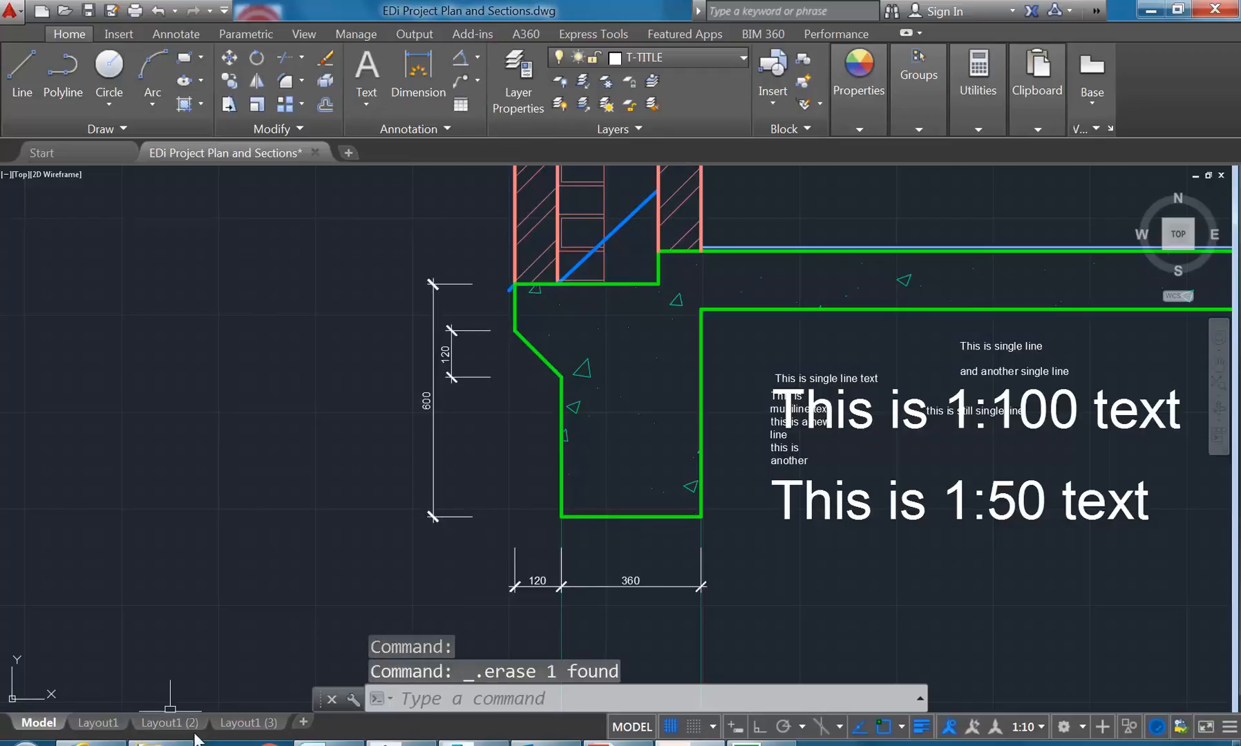
mouse_move(244, 730)
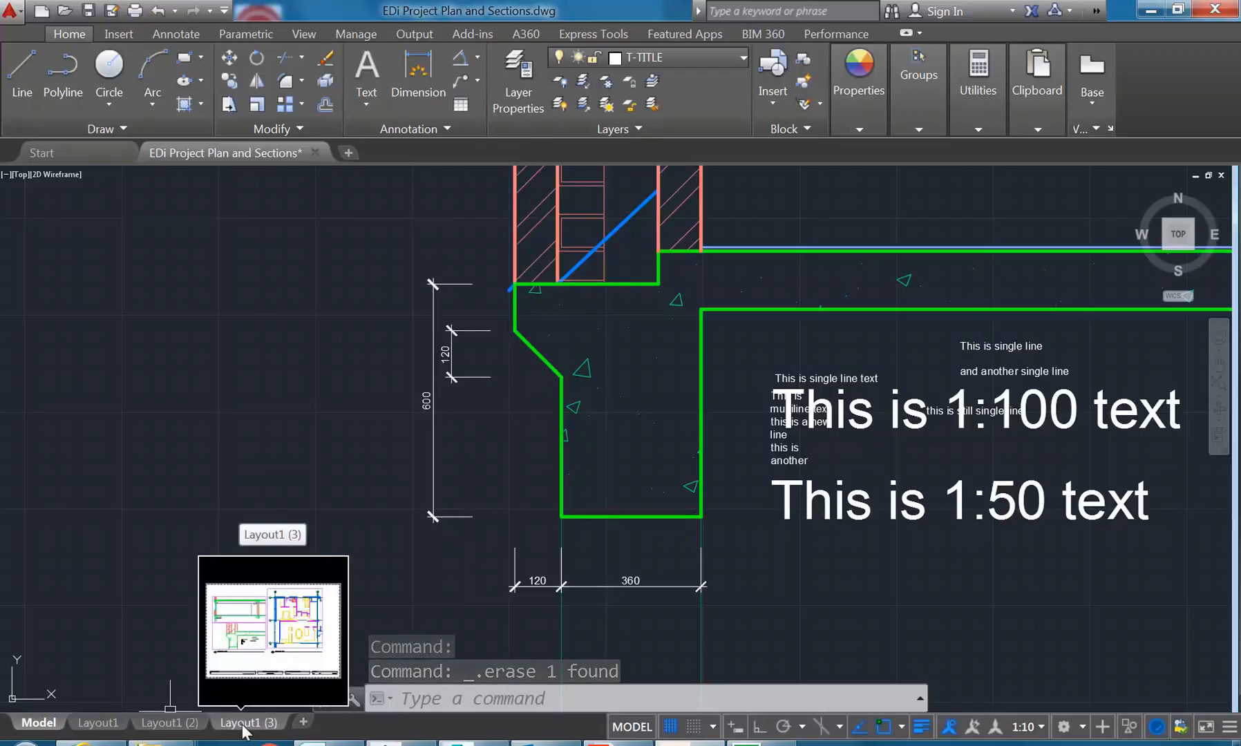
click(243, 723)
middle_drag(637, 524, 565, 470)
mouse_move(509, 550)
middle_down()
mouse_move(530, 465)
mouse_move(523, 554)
middle_up()
scroll(474, 320, up, 10)
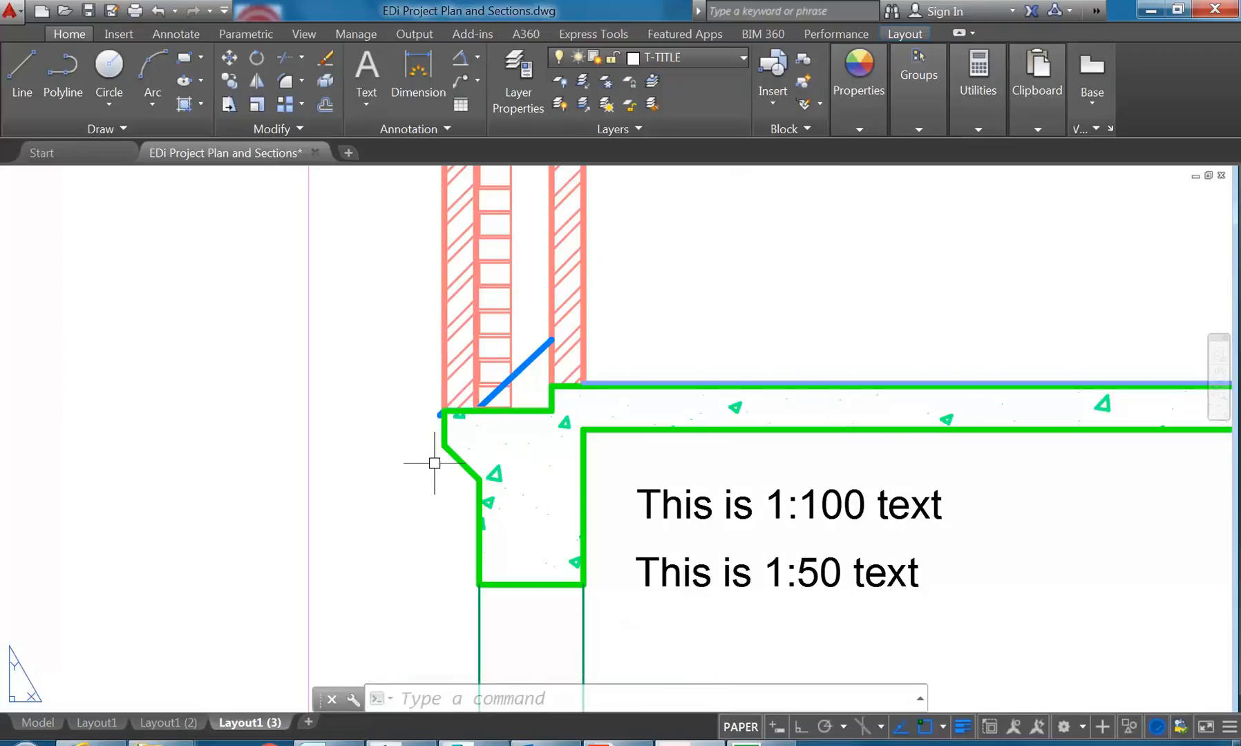
scroll(432, 452, down, 9)
middle_drag(434, 499, 390, 376)
middle_drag(493, 582, 446, 502)
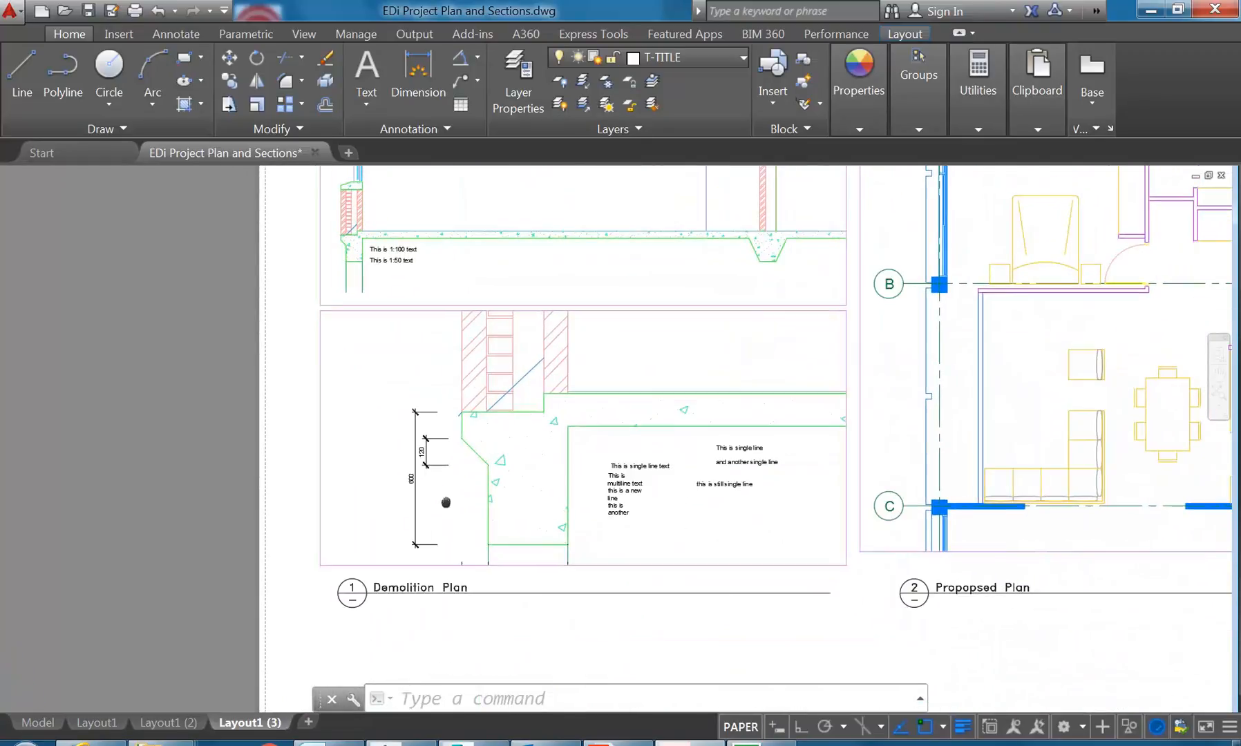
click(418, 564)
middle_drag(385, 534, 433, 425)
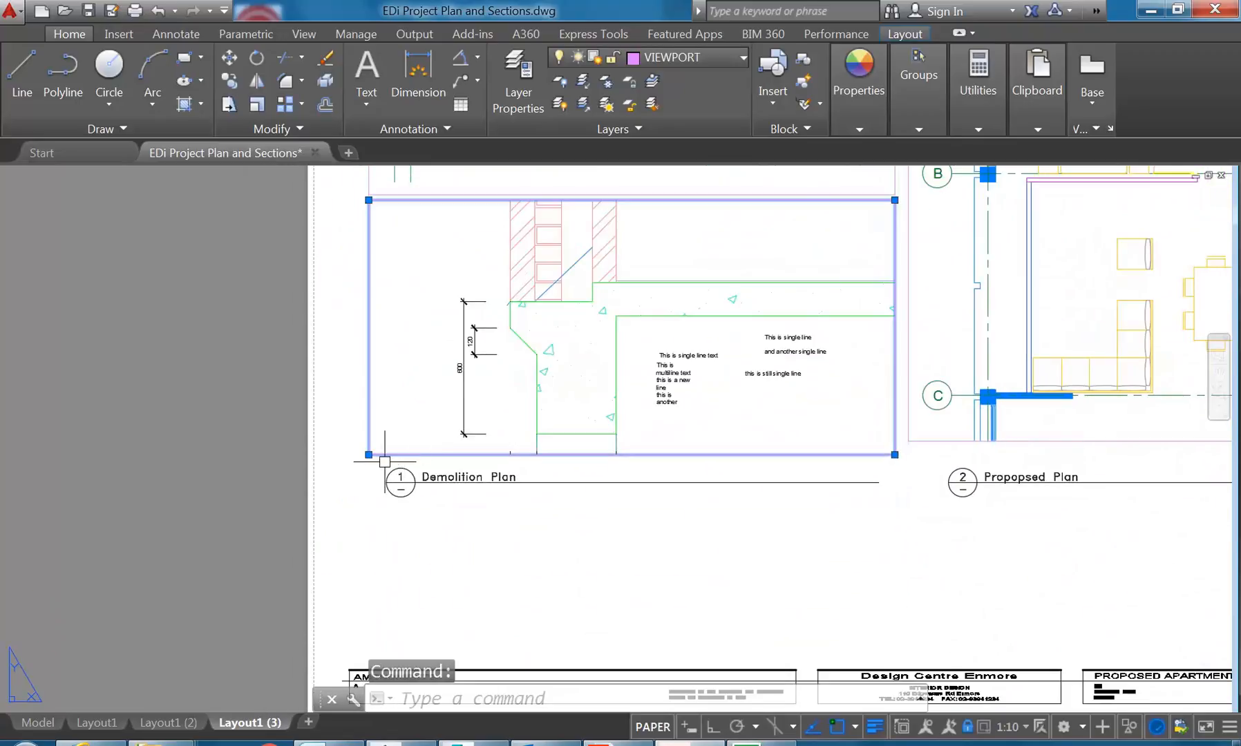
middle_drag(409, 369, 424, 398)
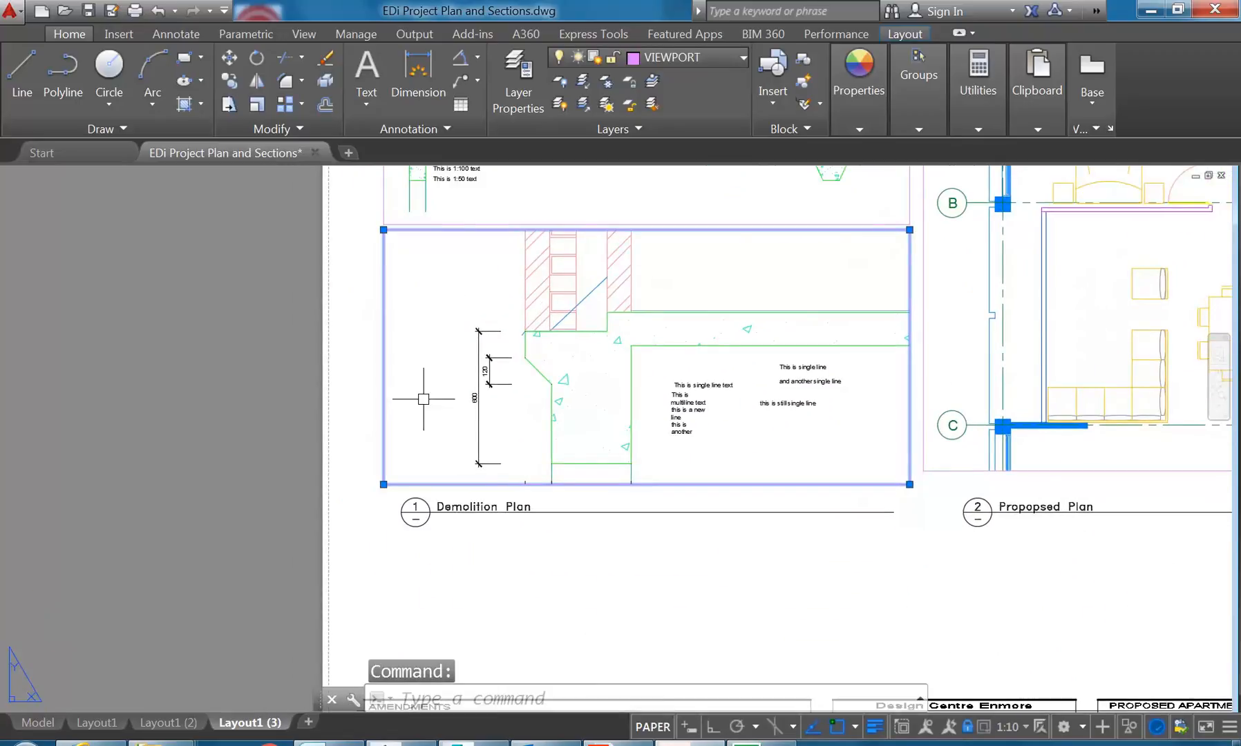
key(Escape)
key(Escape)
Step: Move the Demolition Plan title with its number bubble and line straight down on the sheet, with Ortho on
click(392, 570)
click(914, 453)
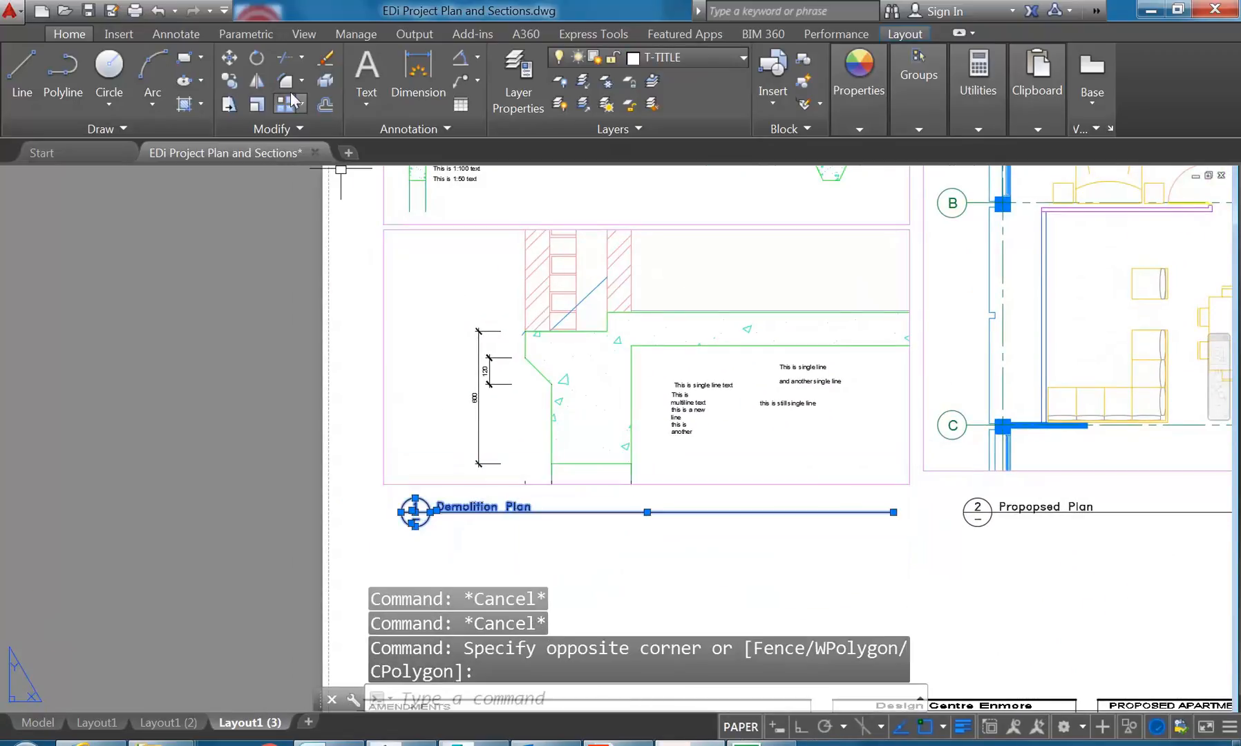
click(229, 57)
click(358, 376)
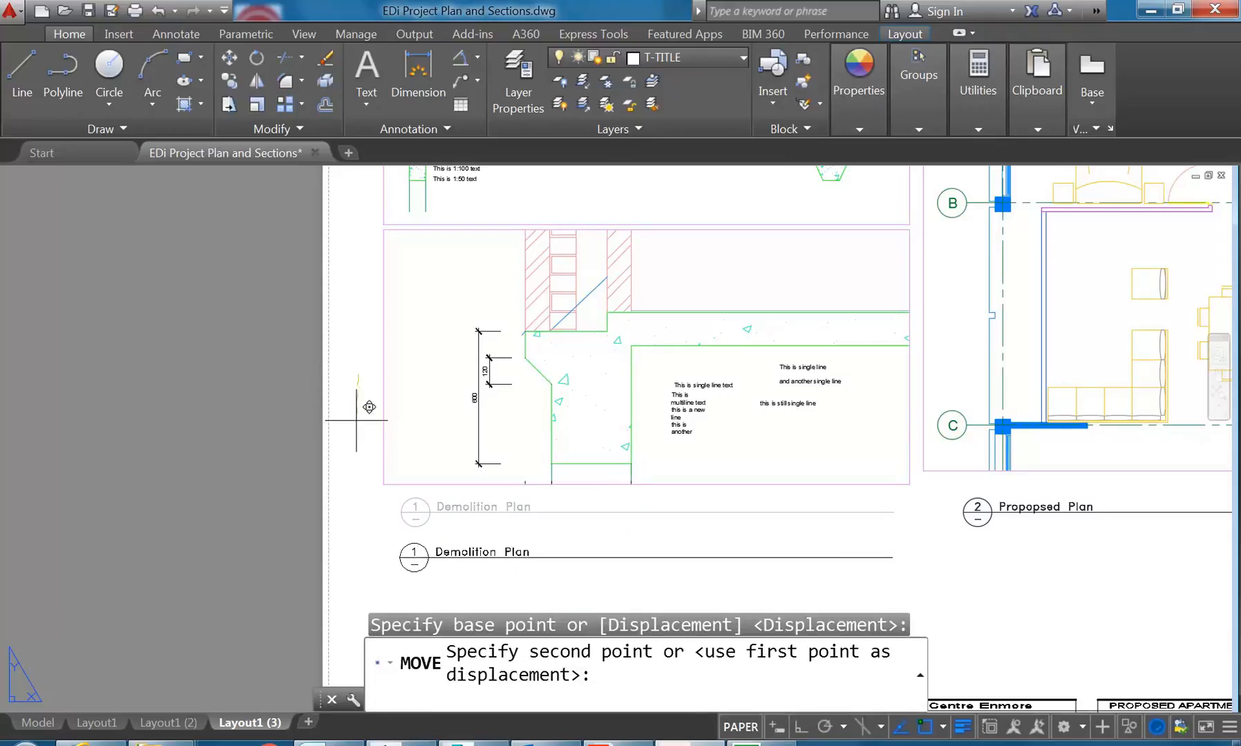
click(813, 728)
click(402, 472)
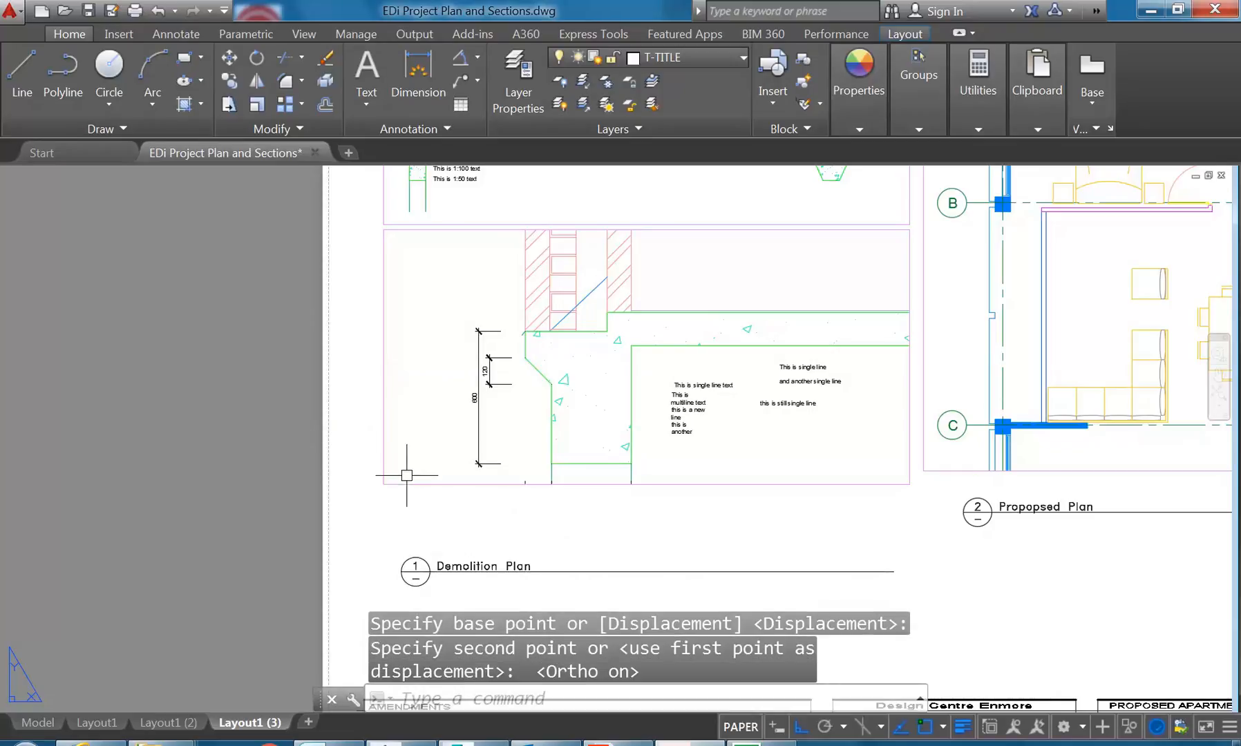
Step: Stretch the foundation detail viewport's lower edge downward so it takes in the horizontal dimensions below the footing
click(393, 483)
click(383, 485)
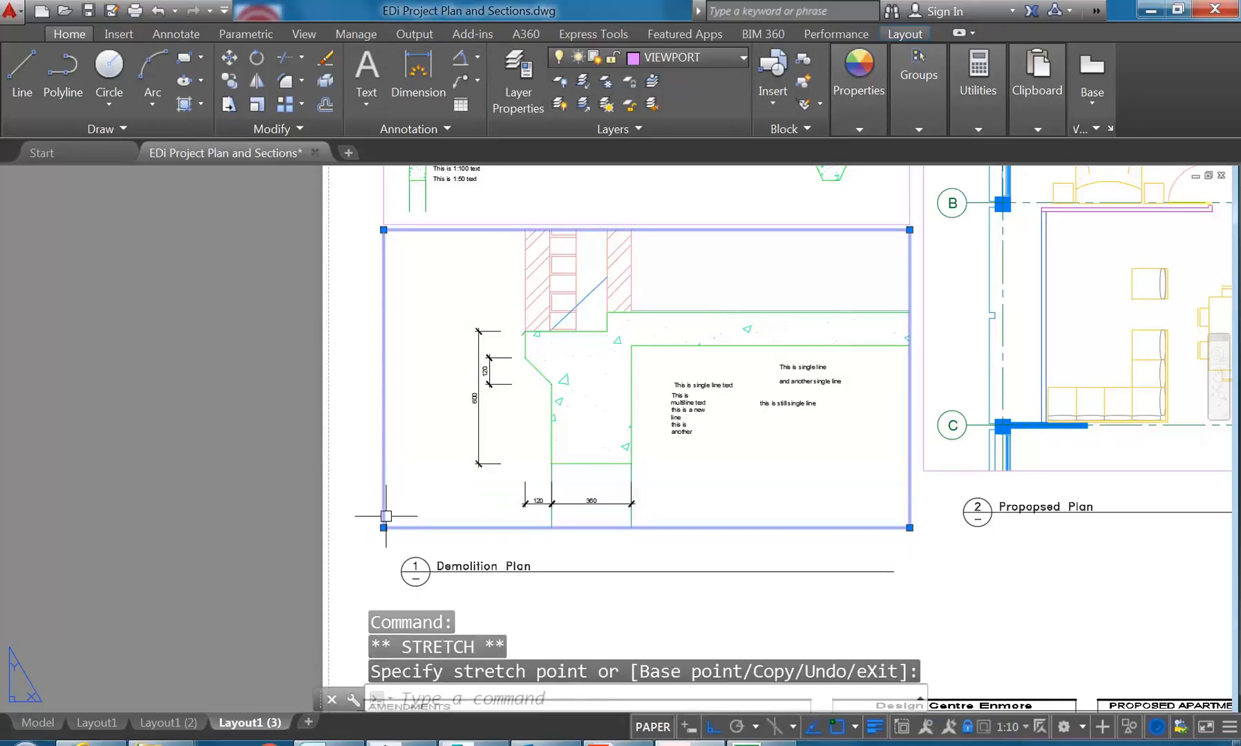
click(383, 528)
key(Escape)
key(Escape)
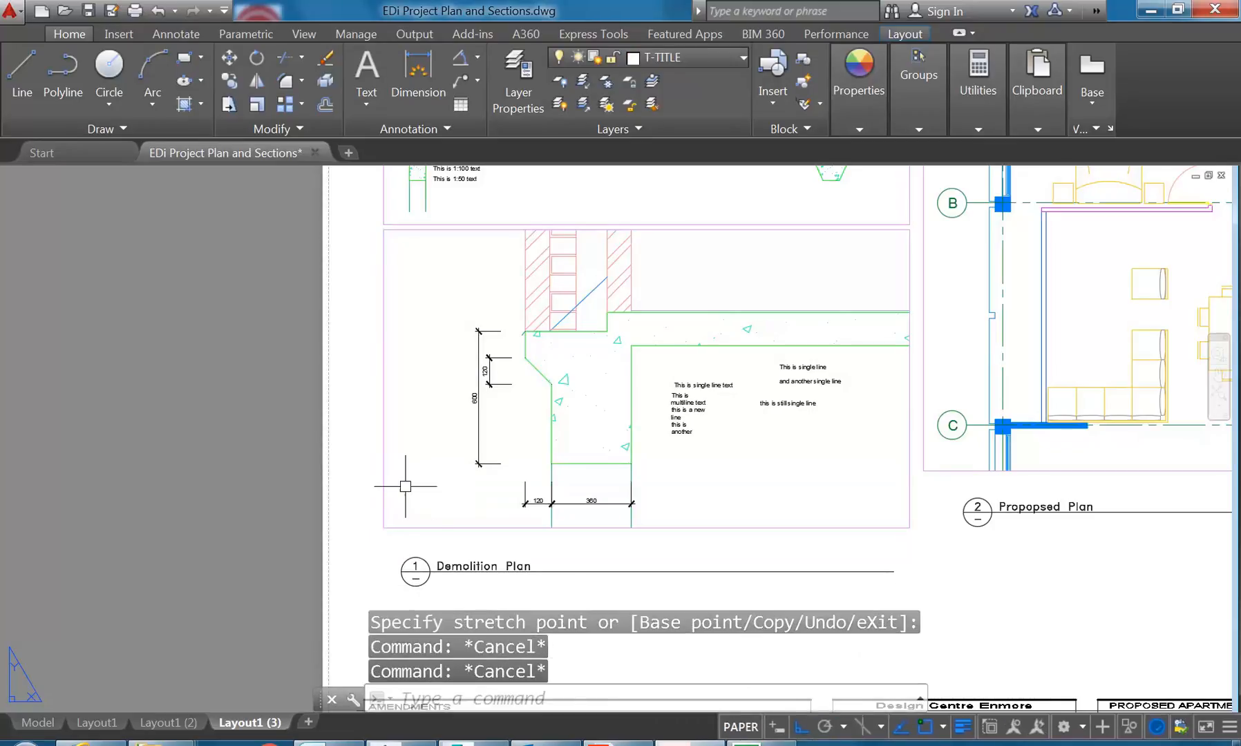
Step: In model space, set the annotation scale to 1:50 and add a vertical linear dimension of the footing's inner face, placed beneath the slab
click(38, 723)
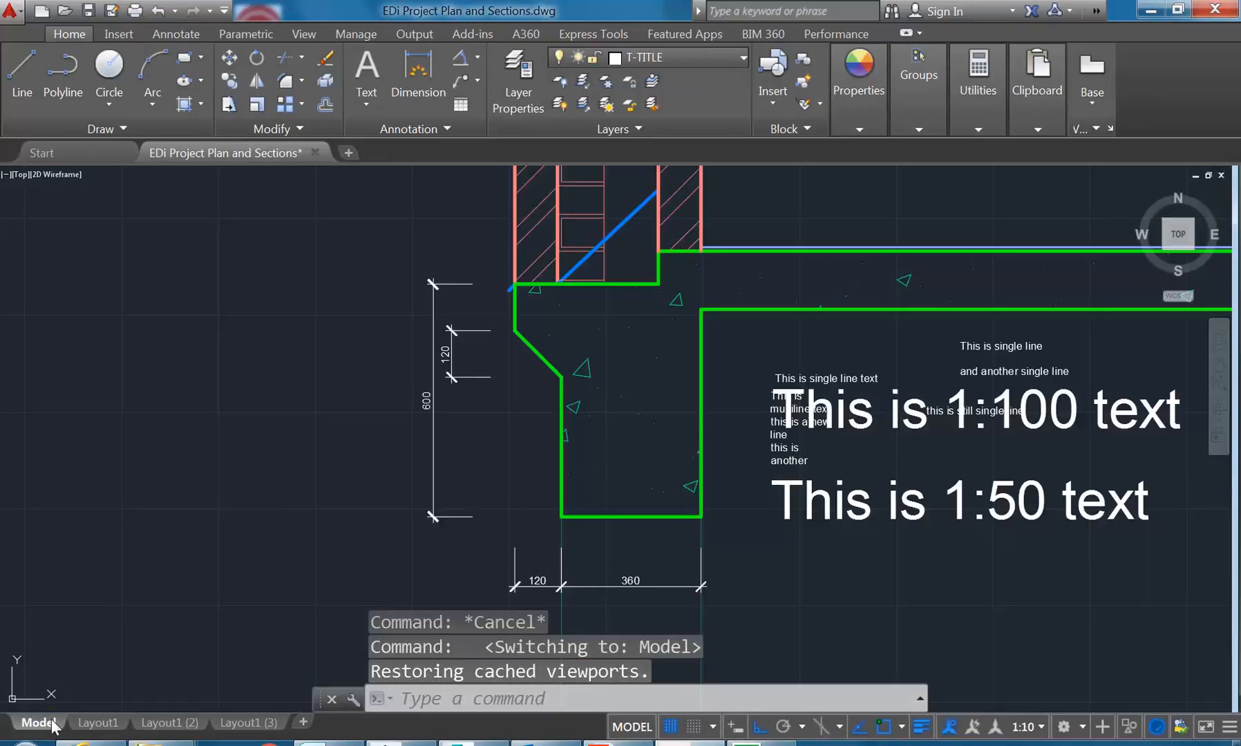
click(1042, 726)
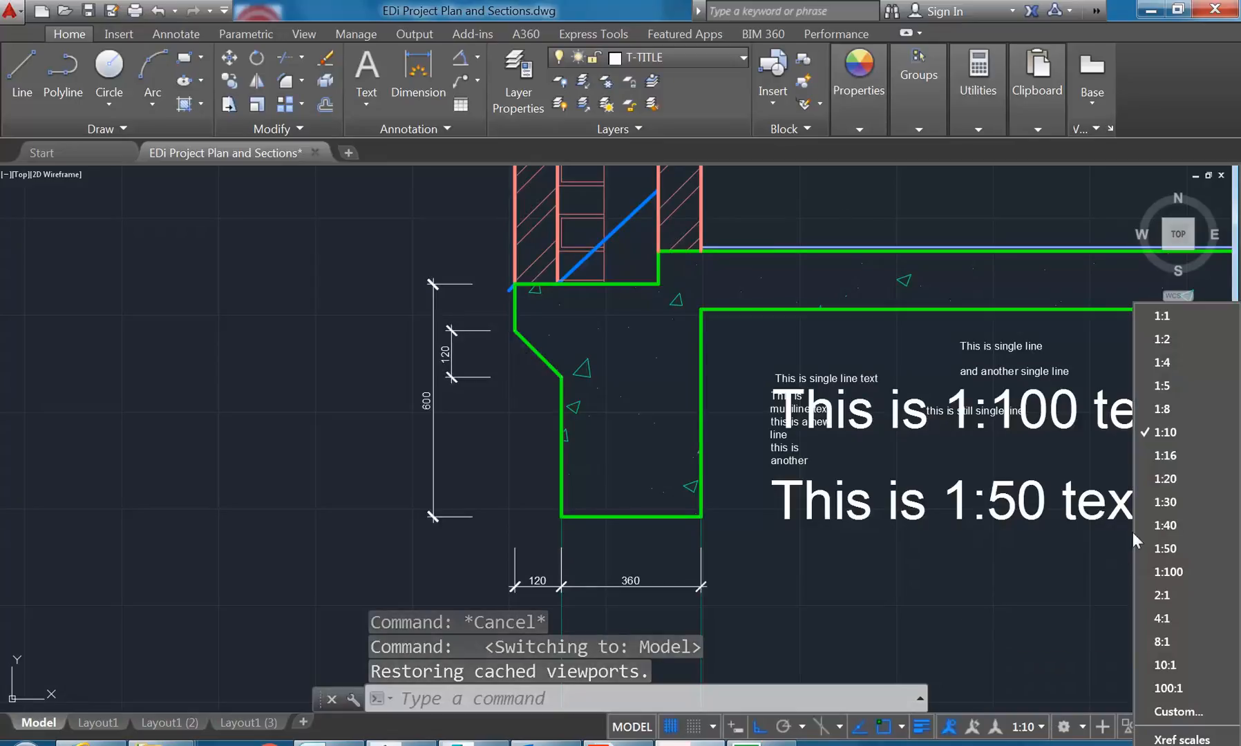
click(1174, 551)
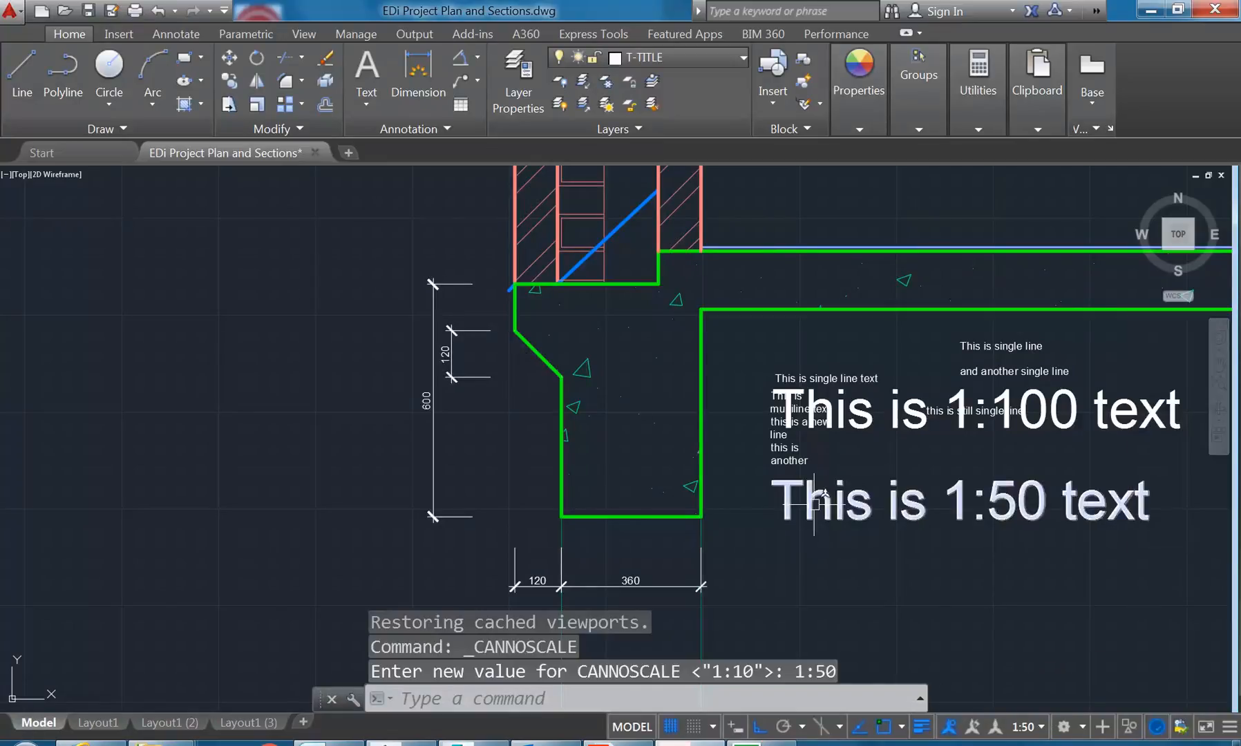
click(479, 57)
click(476, 84)
click(701, 515)
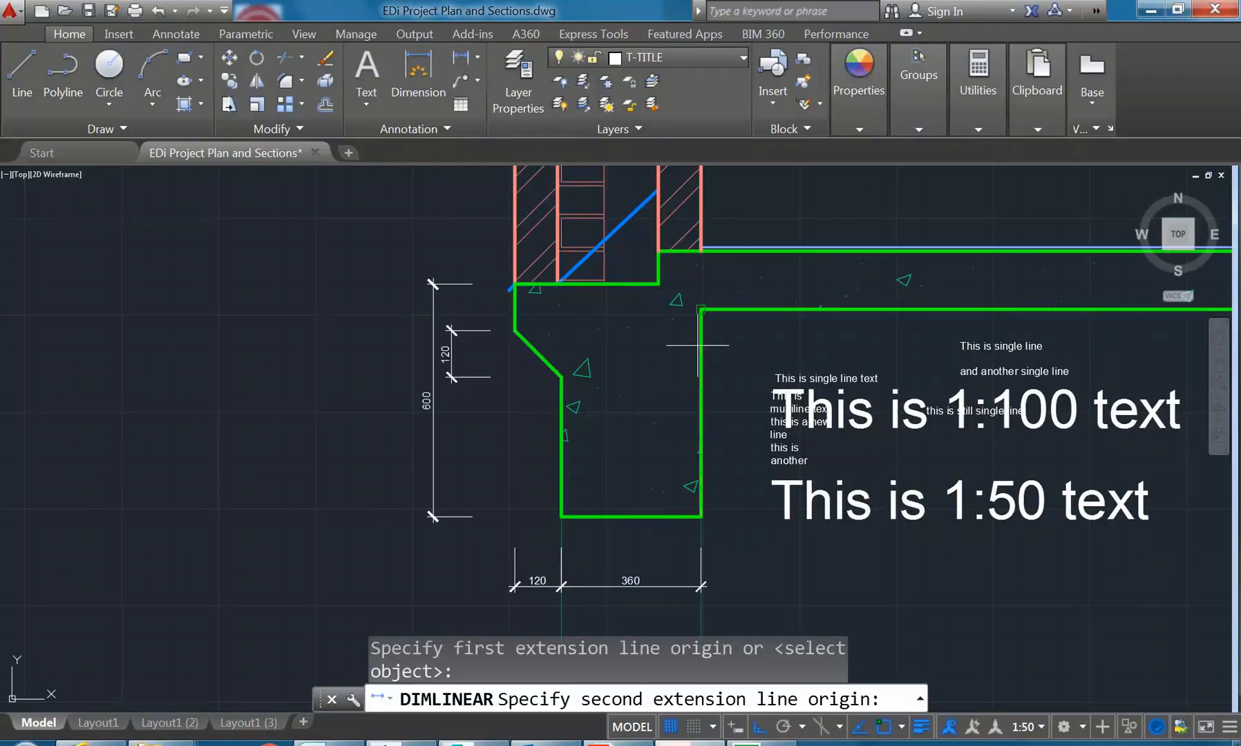
click(701, 309)
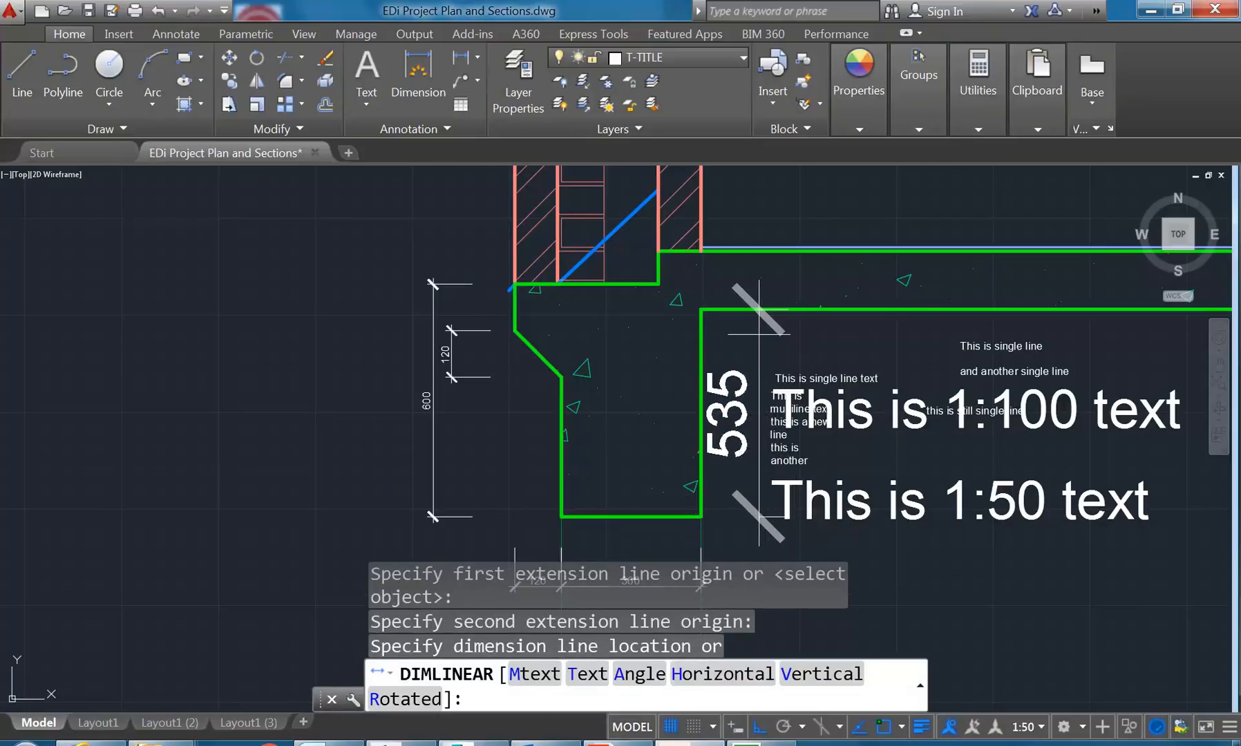
click(765, 336)
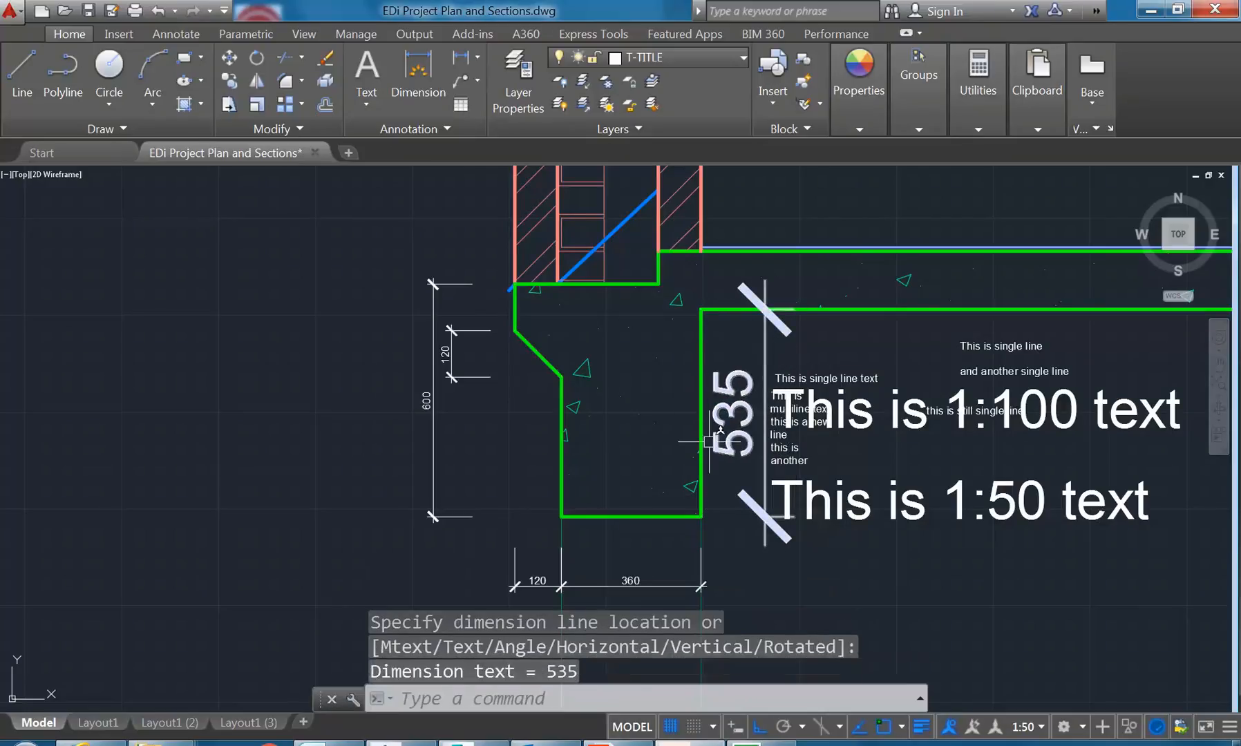
Step: In Layout1 (3), dimension the inner brick leaf's width horizontally inside the foundation detail viewport, placing the dimension just below the slab's underside
click(262, 722)
middle_drag(575, 377, 614, 653)
scroll(443, 467, up, 2)
scroll(491, 450, down, 3)
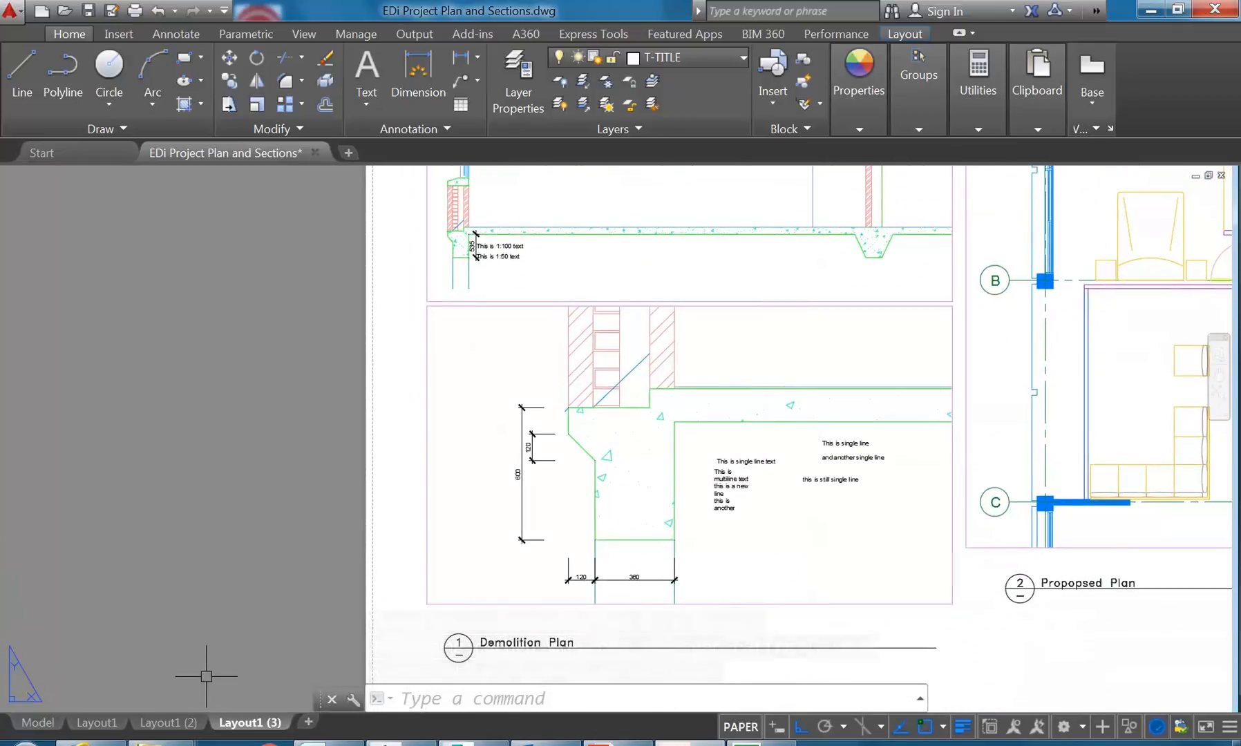
middle_drag(500, 414, 451, 428)
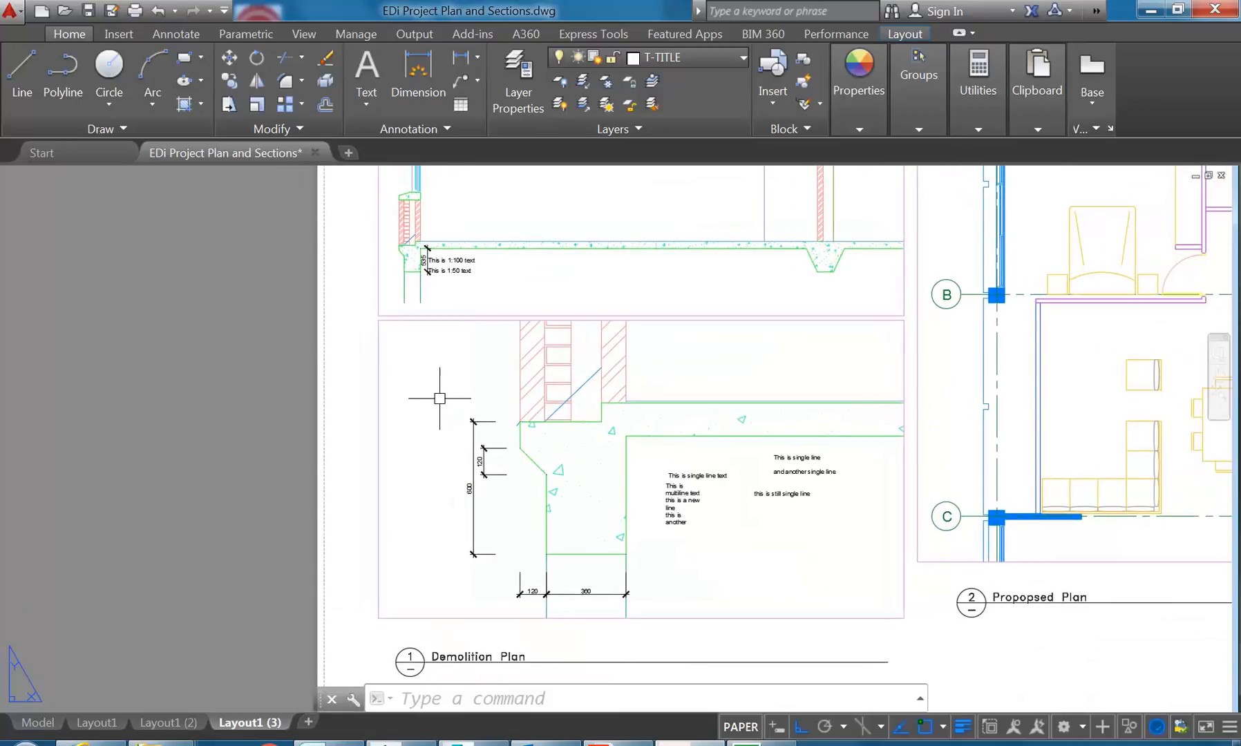
double_click(404, 403)
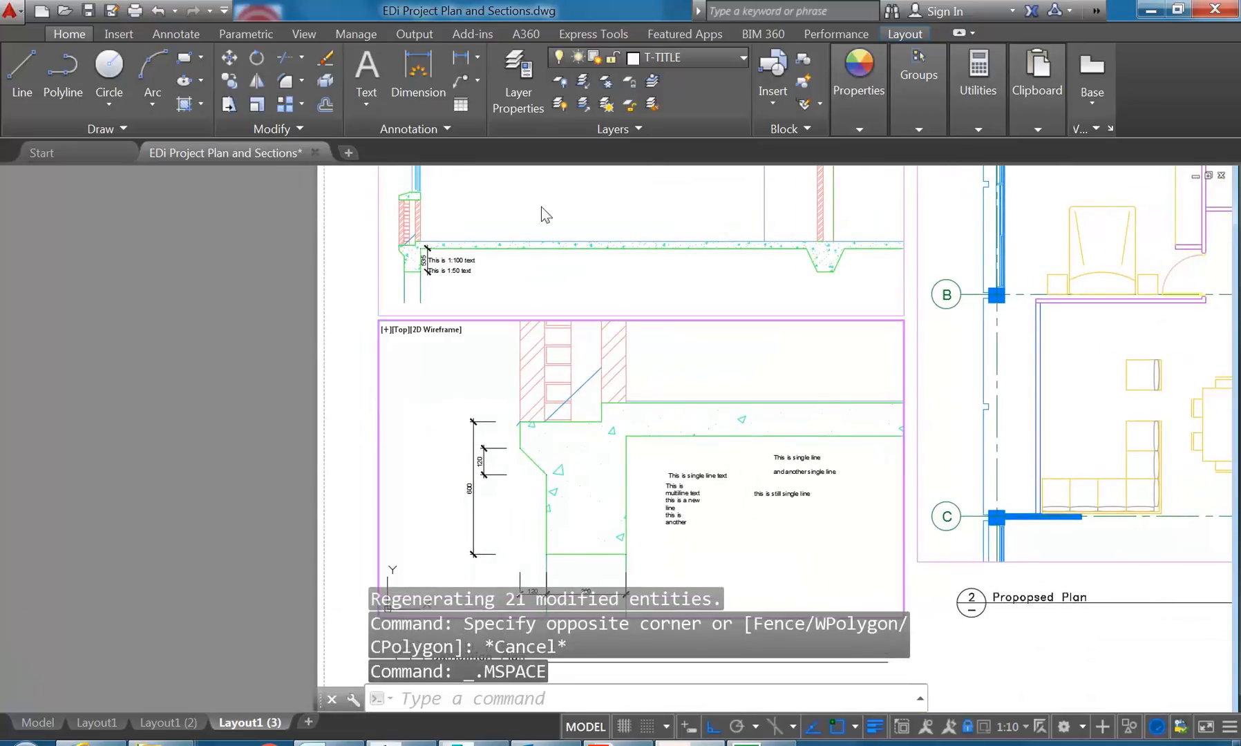
click(461, 58)
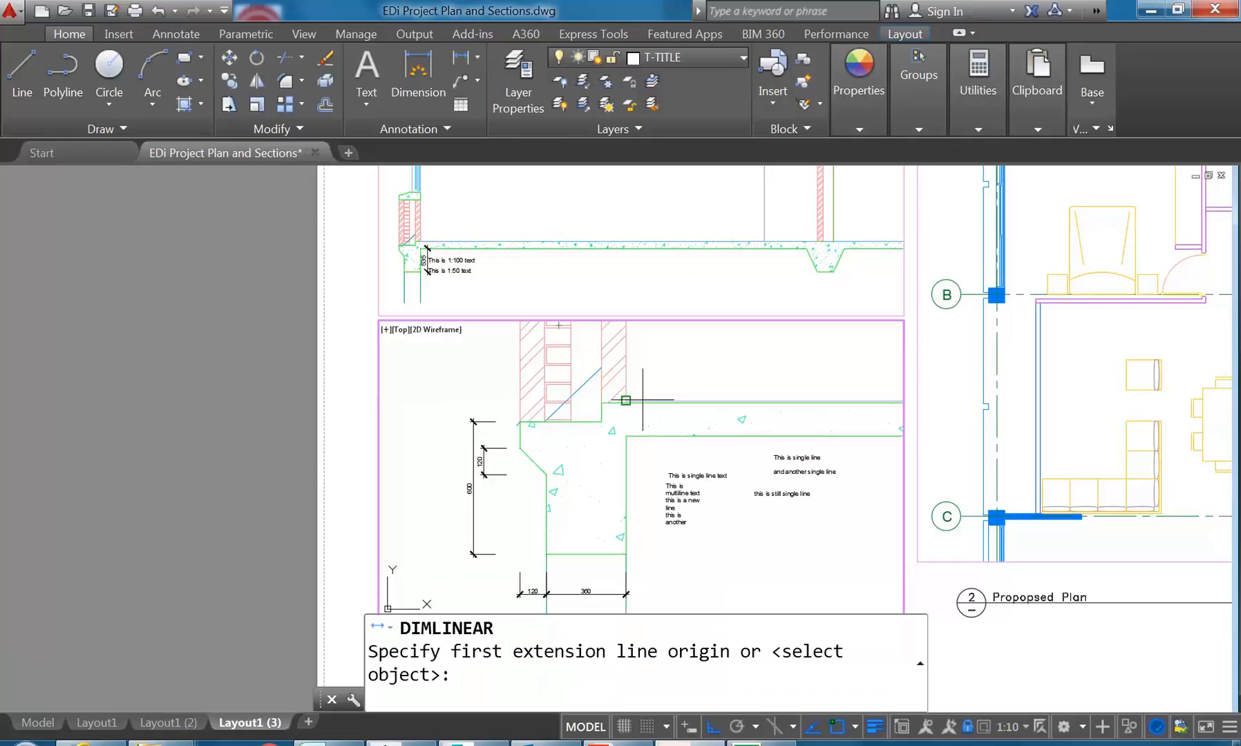
click(601, 403)
click(626, 437)
click(611, 440)
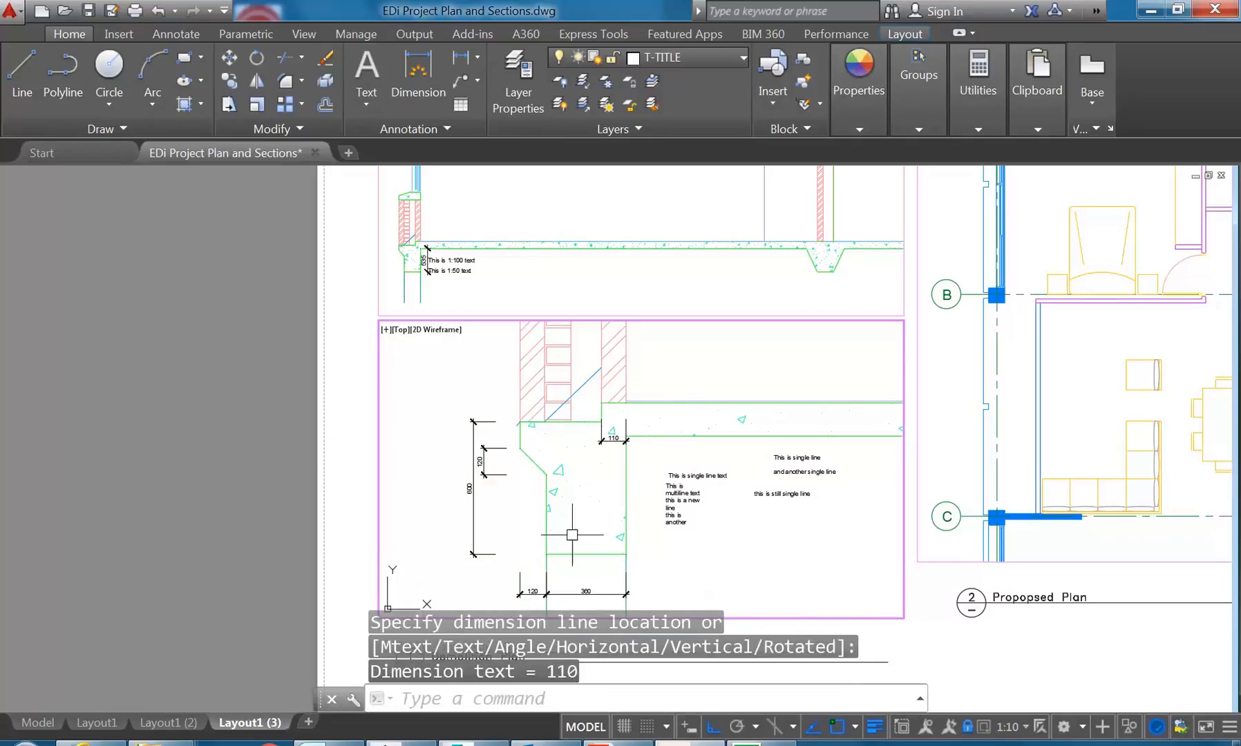
Step: In paper space, add a horizontal linear dimension from the blockwork's inner edge to the footing's outer corner, placed just below the footing's top
double_click(339, 392)
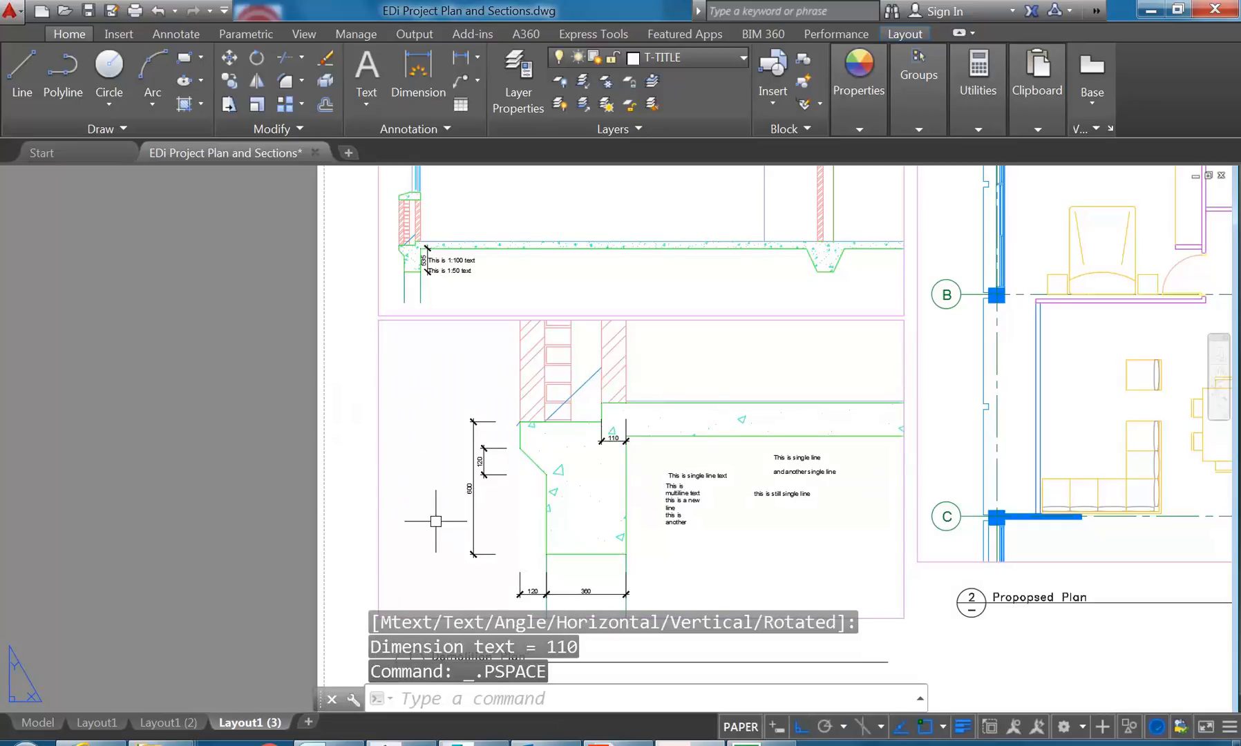
click(461, 57)
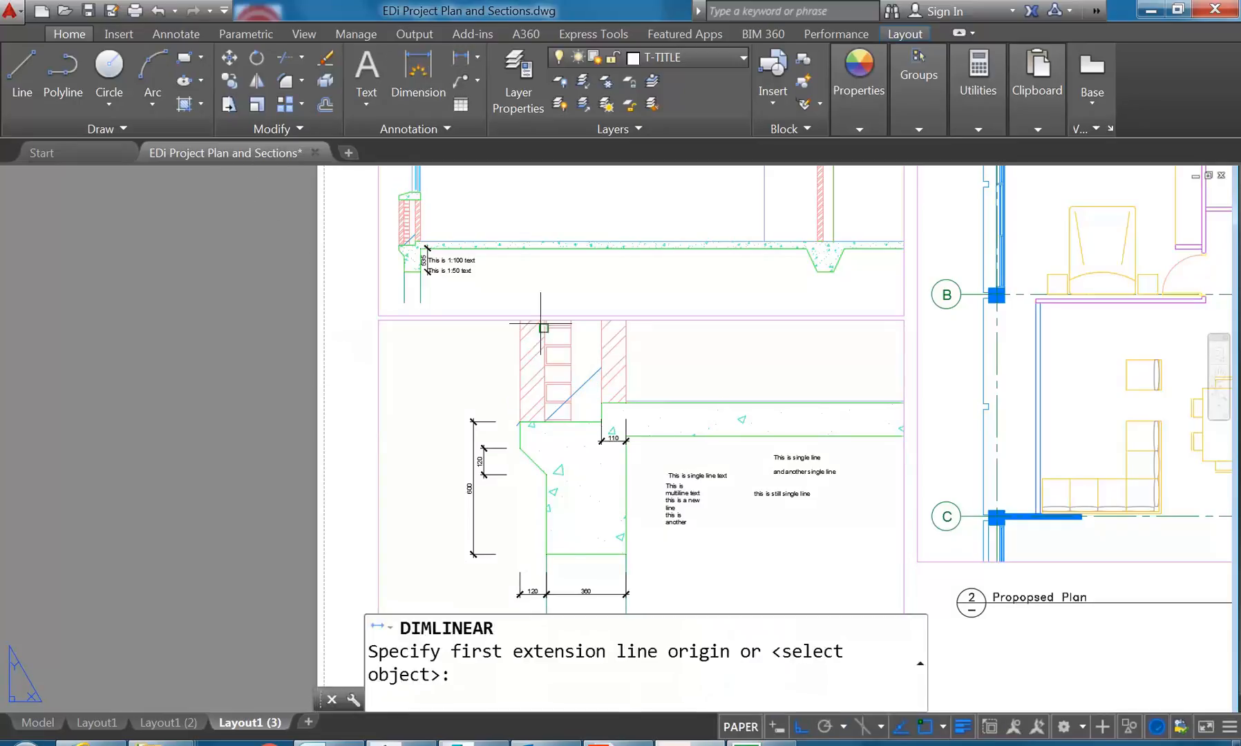
click(570, 422)
scroll(571, 422, up, 10)
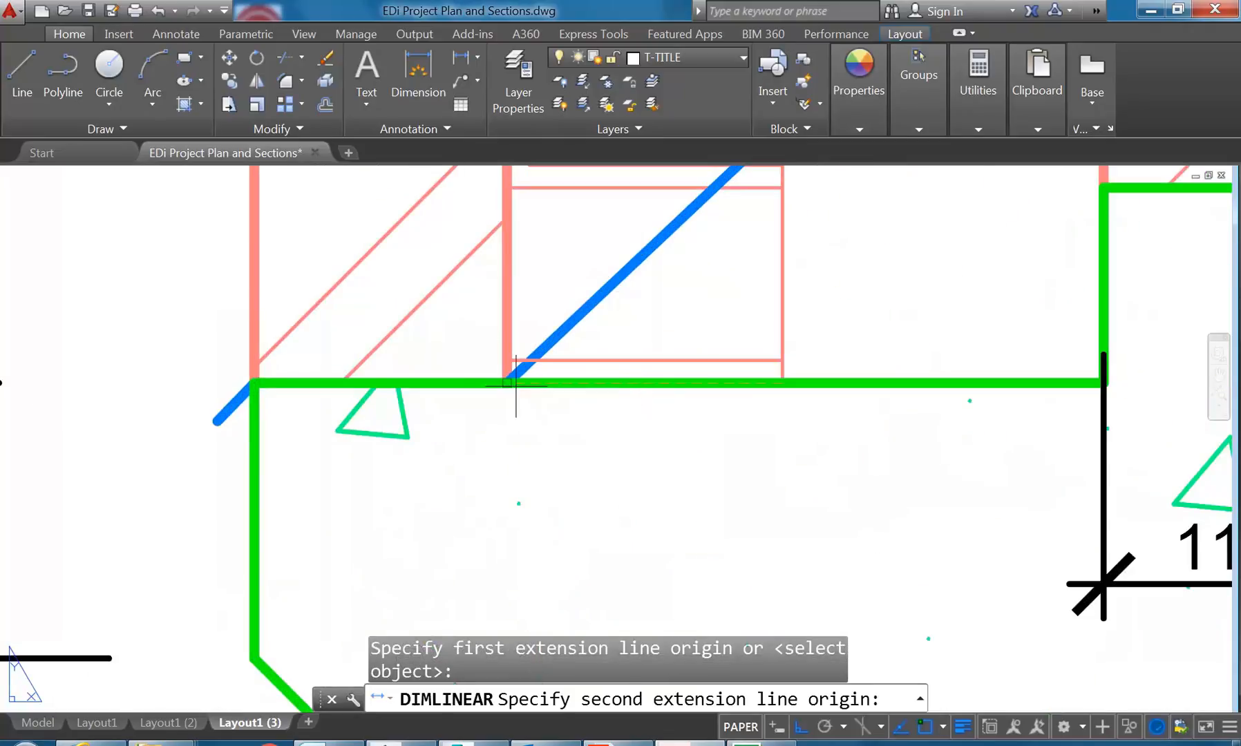
click(251, 382)
scroll(251, 382, down, 8)
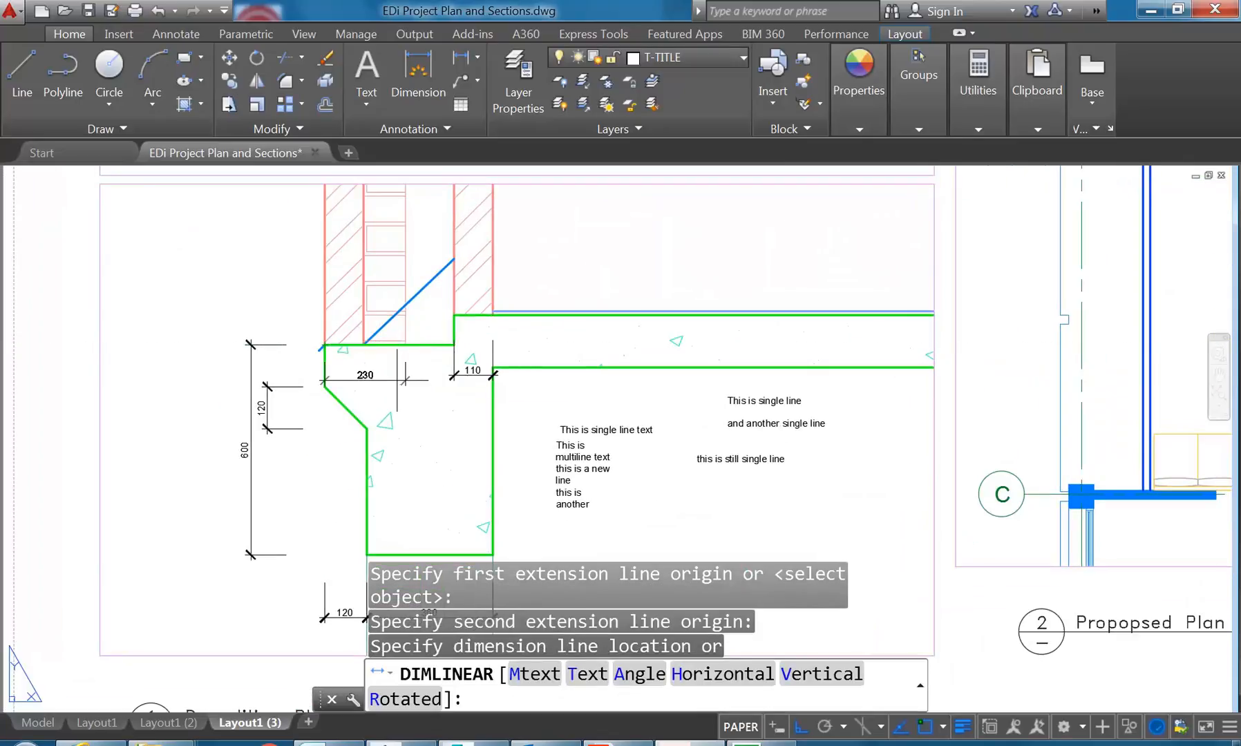
click(396, 375)
scroll(640, 387, down, 3)
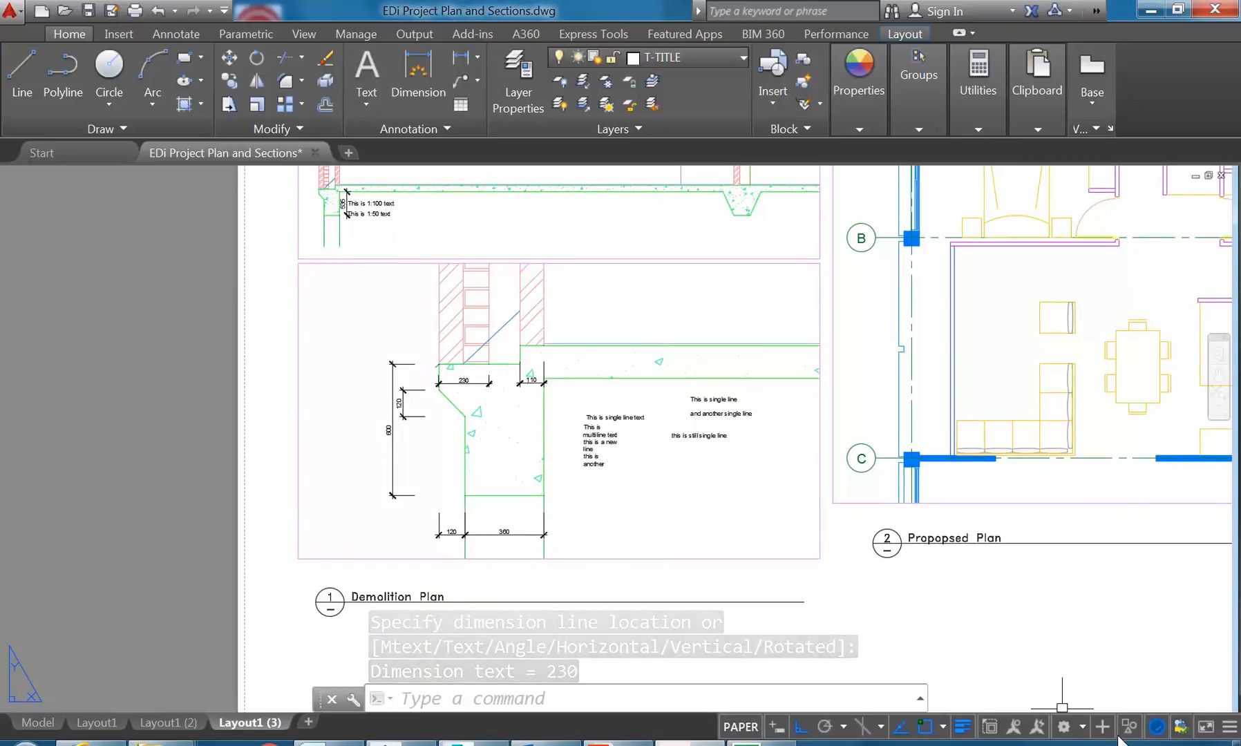
Step: Open the properties of the paper space dimension below the outer wall to examine its style and annotative scale
double_click(507, 444)
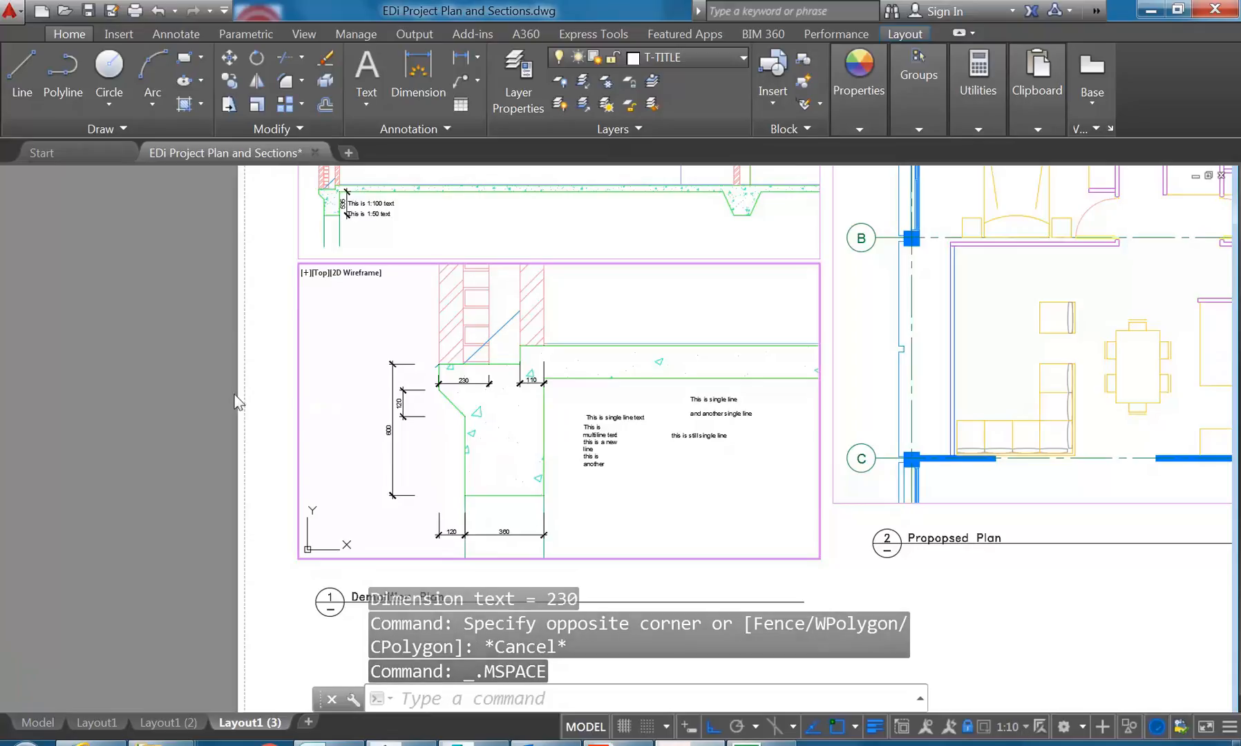
double_click(262, 398)
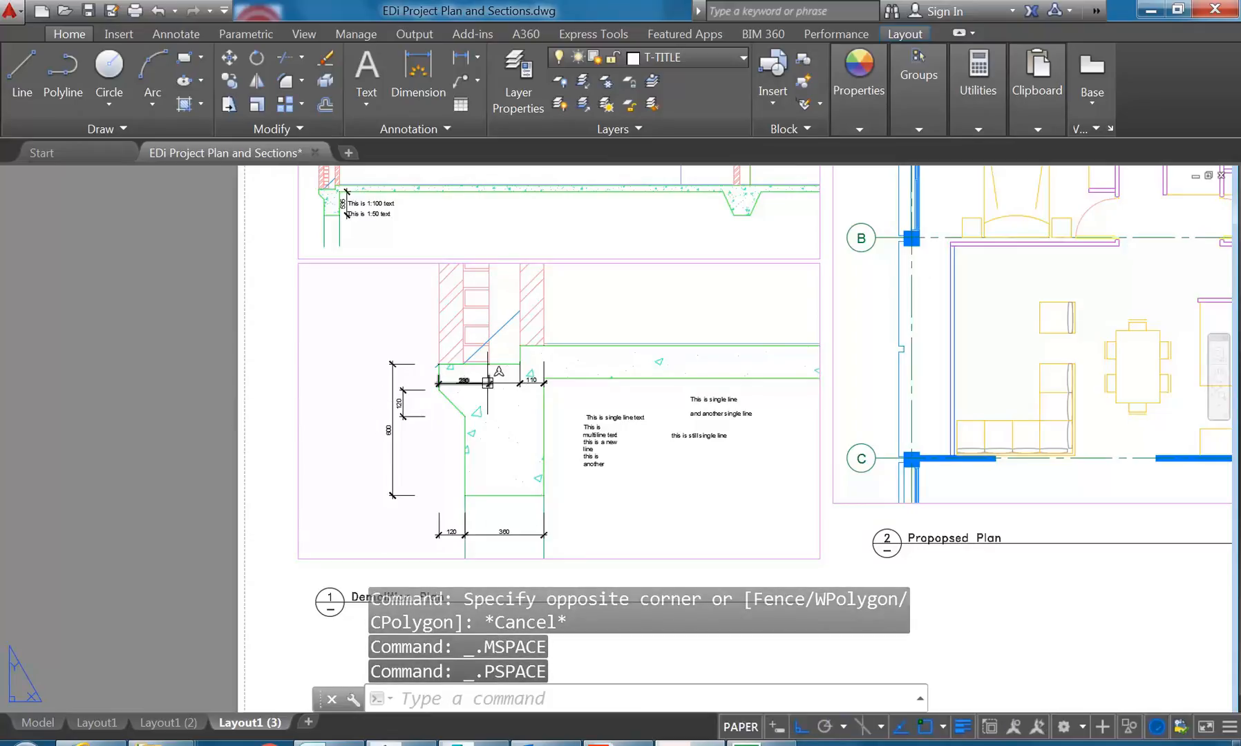
click(464, 384)
right_click(370, 327)
click(429, 711)
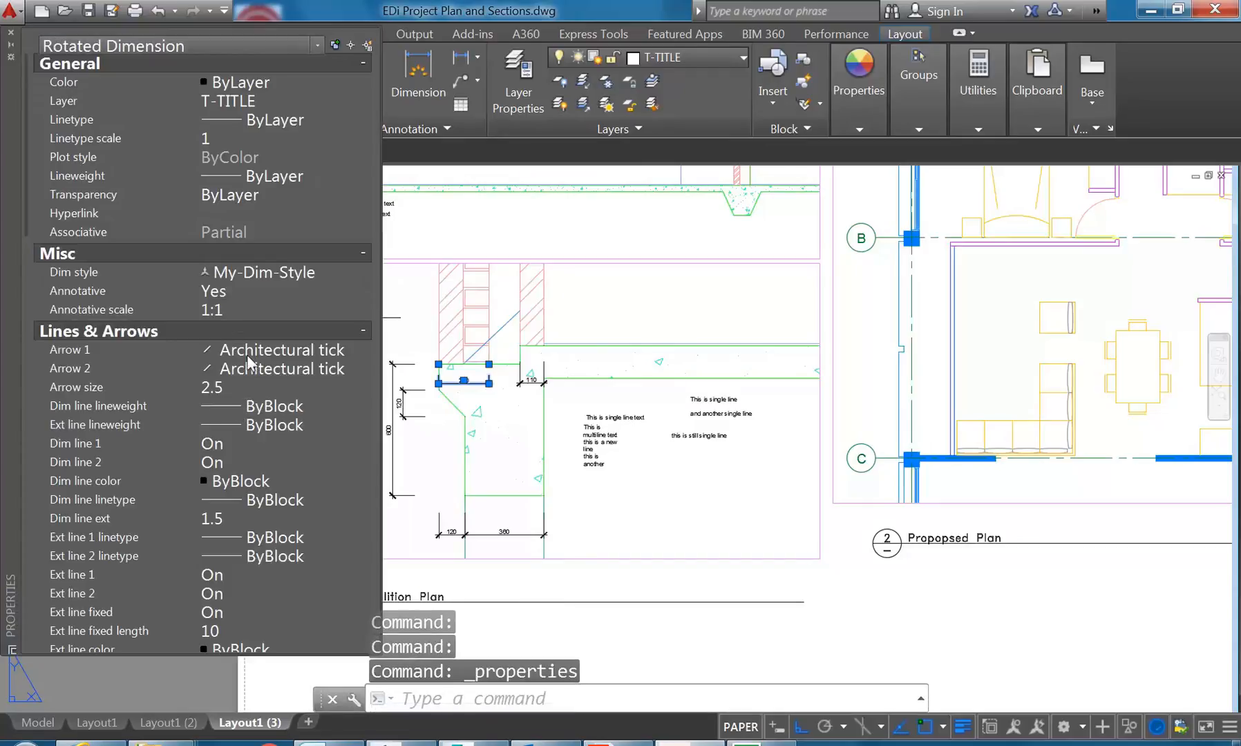
middle_drag(486, 455, 621, 442)
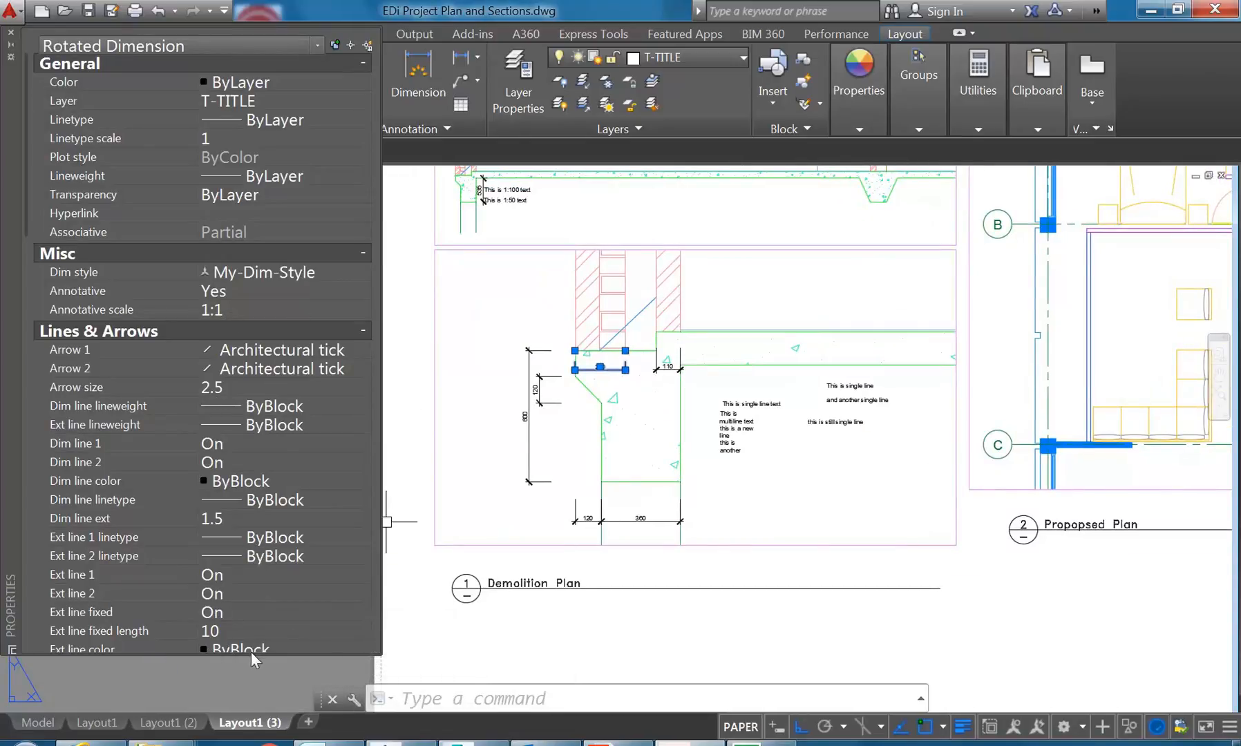
Step: Examine the line, arrow and extension line properties of the selected paper space dimension
drag(248, 654, 244, 687)
click(167, 478)
key(Down)
key(Down)
key(Down)
key(Down)
key(Down)
scroll(166, 446, up, 5)
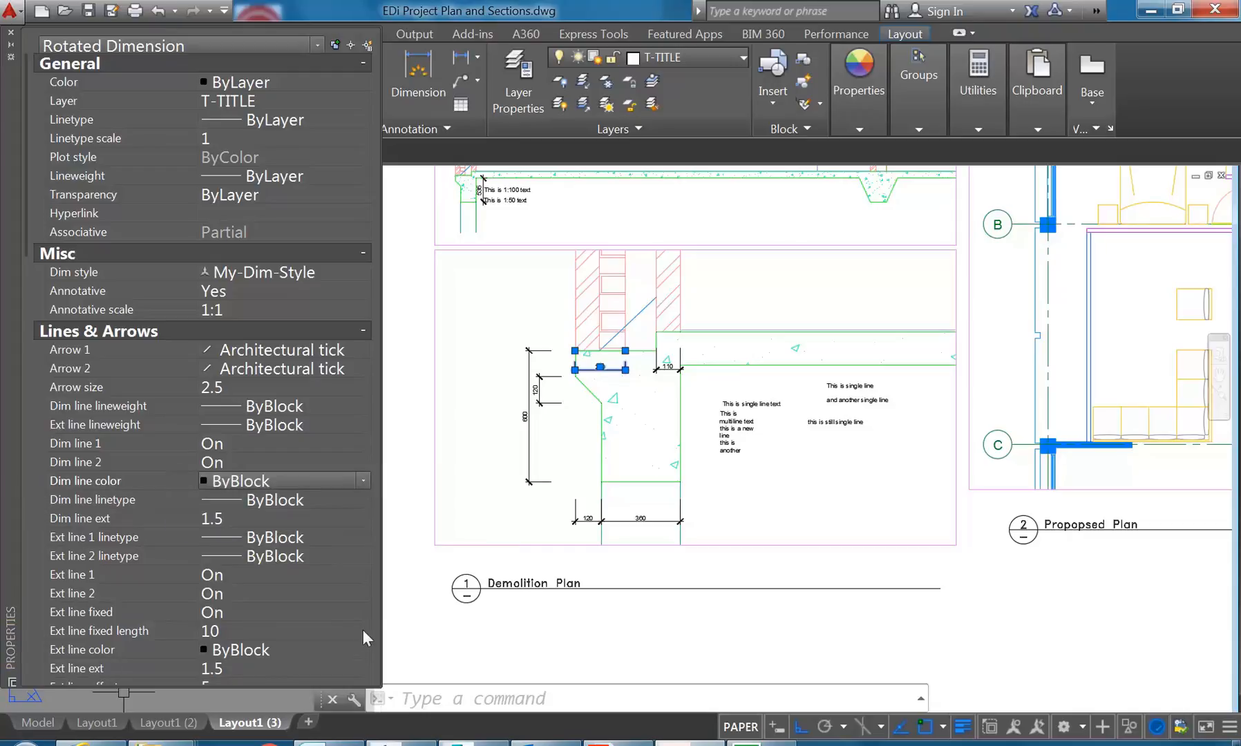
Step: Check the paper space dimension's annotative object scale list, dismiss it without edits, and deselect the dimension
click(332, 308)
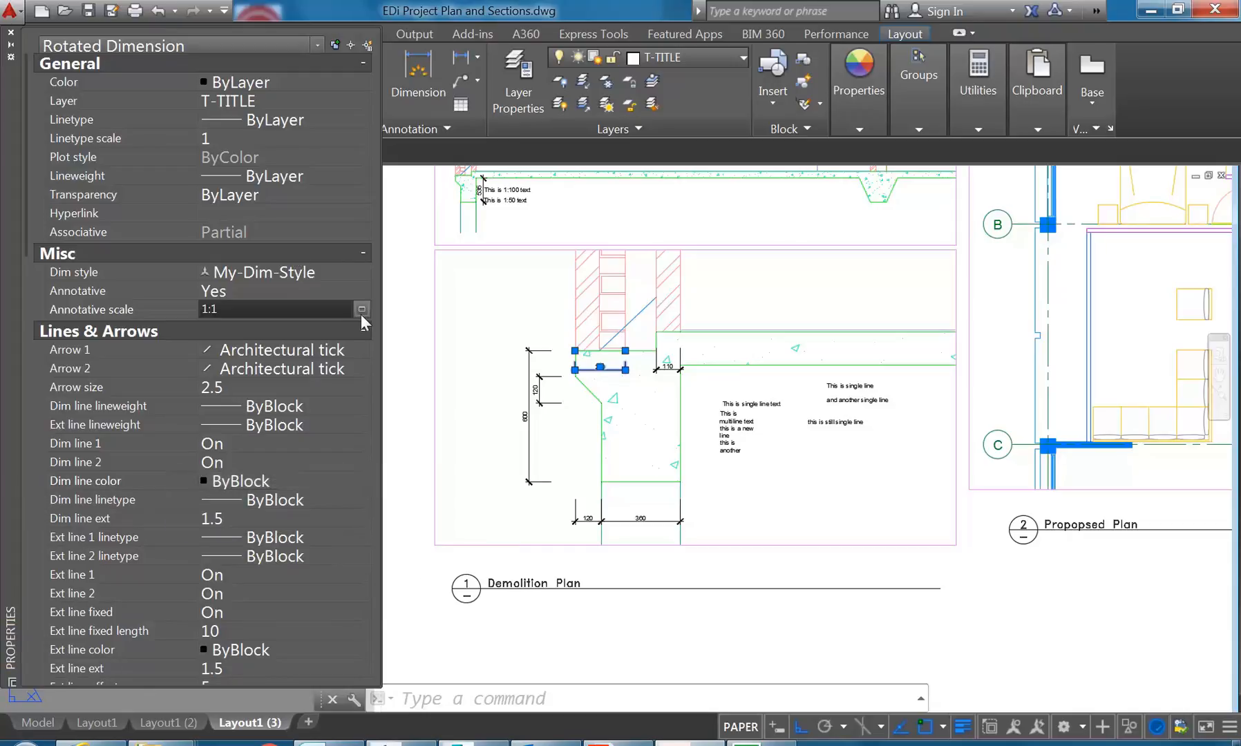
click(363, 310)
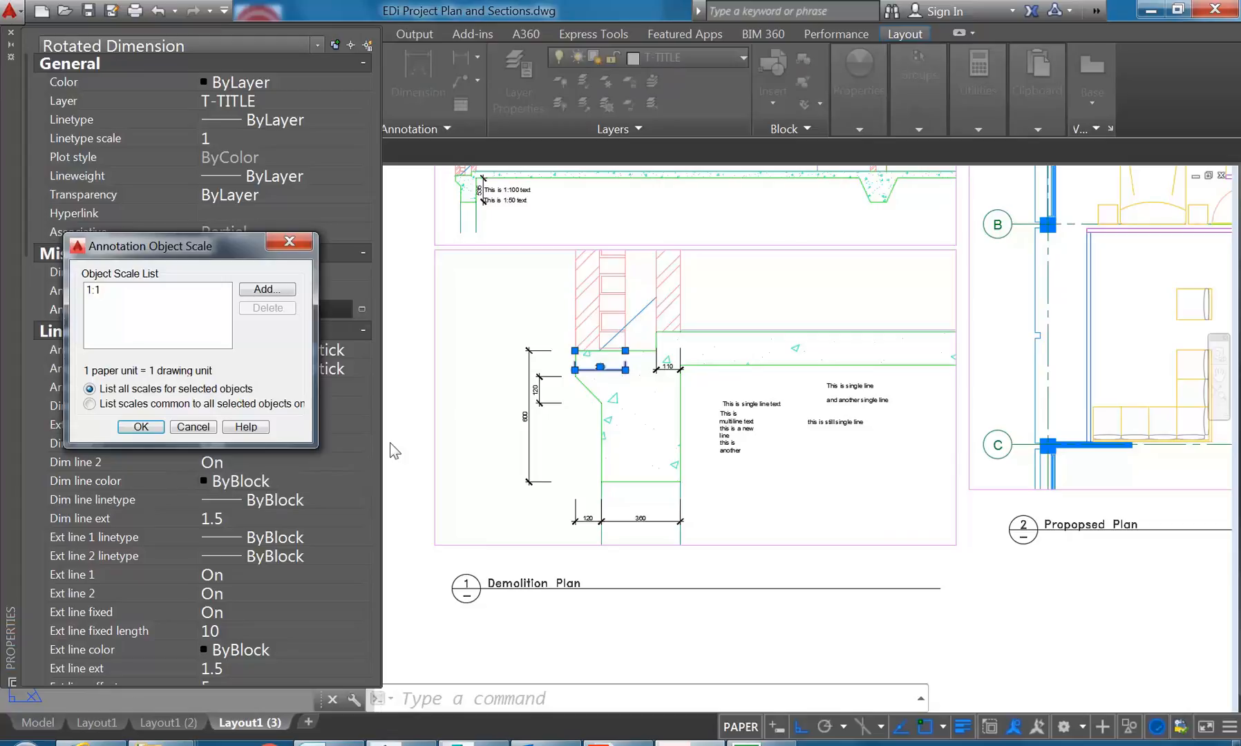
click(199, 428)
mouse_move(620, 326)
middle_down()
mouse_move(570, 334)
mouse_move(618, 350)
middle_up()
key(Escape)
key(Escape)
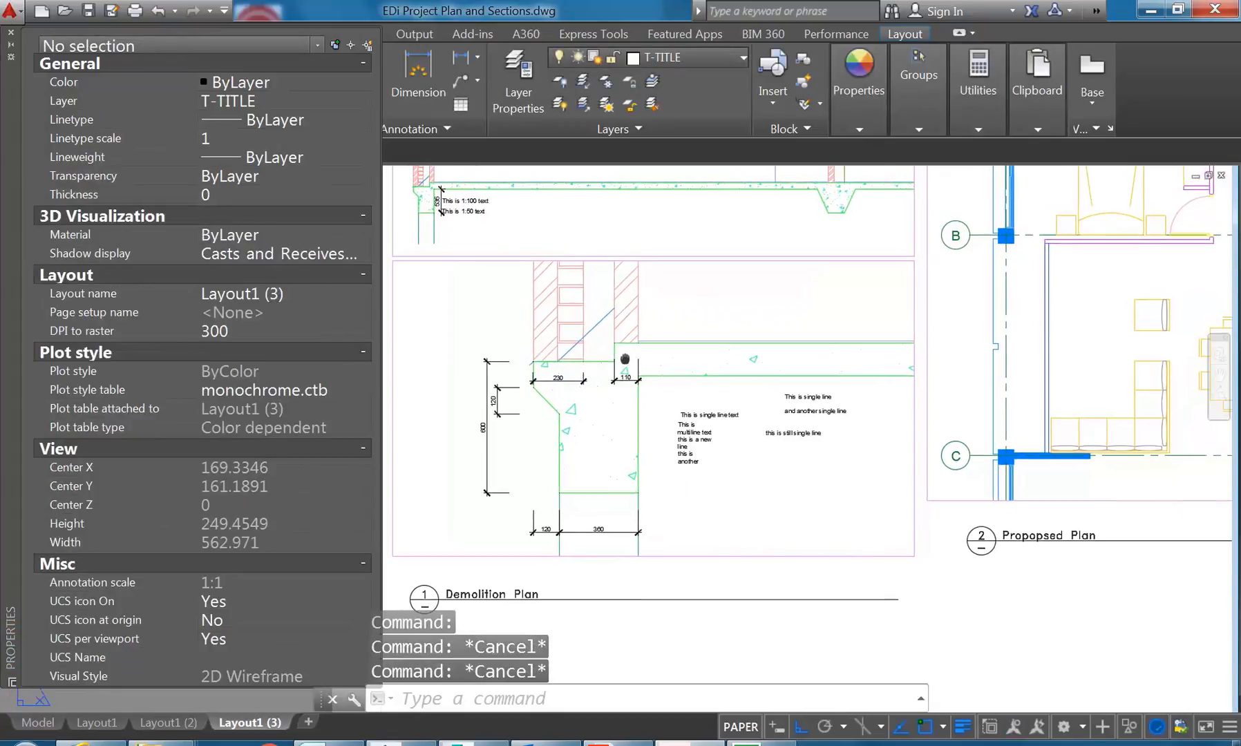
Step: Close the Properties palette to clear the view of the dimensioned foundation detail
middle_drag(663, 293, 704, 313)
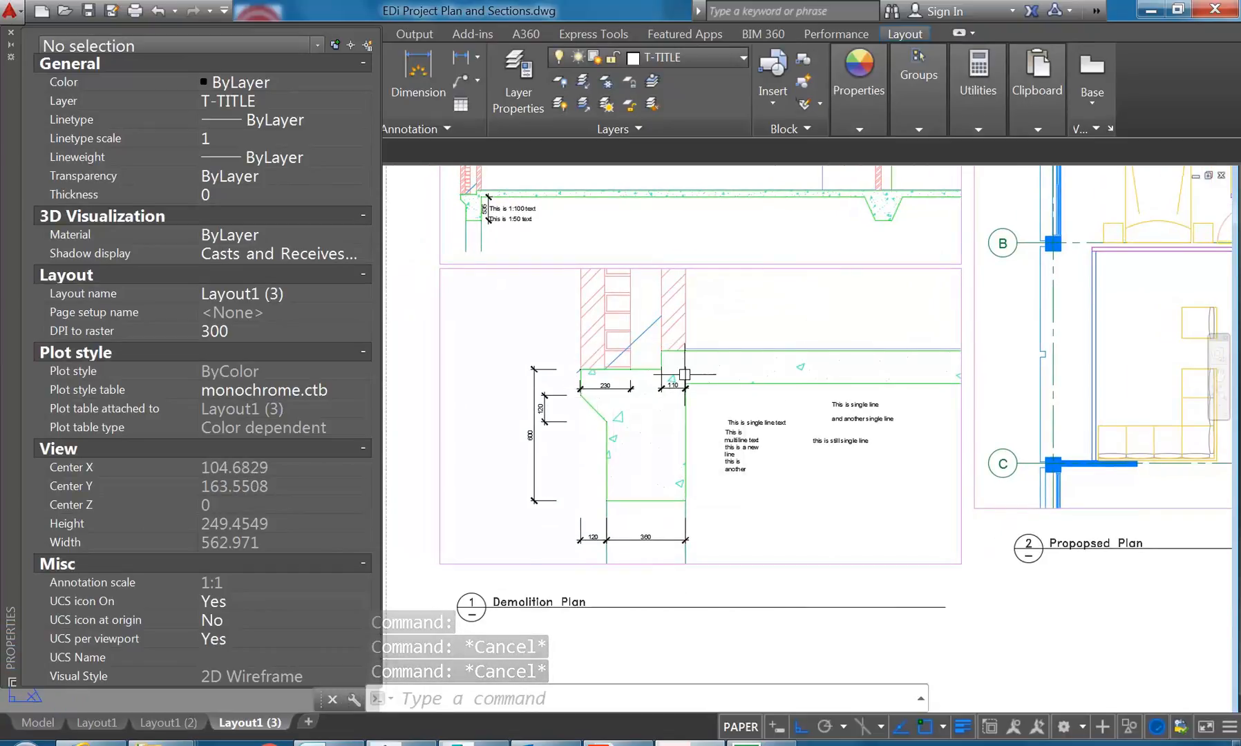
mouse_move(591, 371)
middle_down()
mouse_move(639, 411)
mouse_move(666, 412)
middle_up()
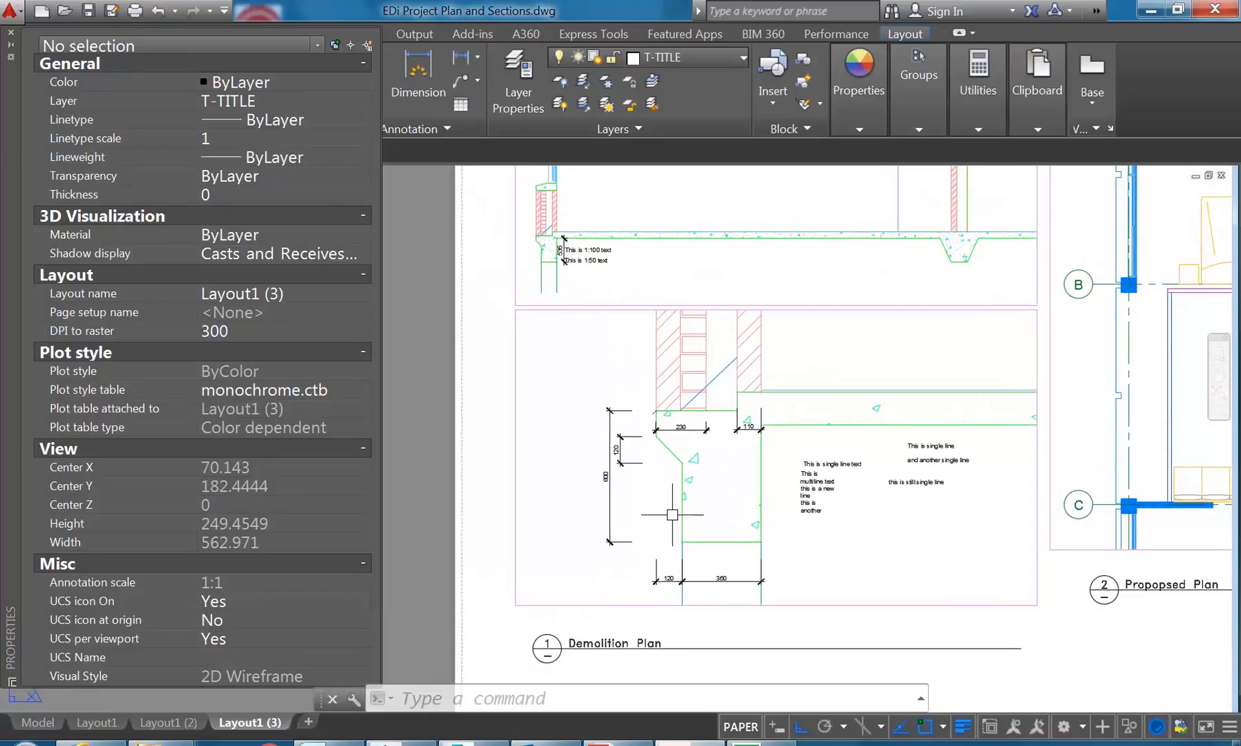
middle_drag(750, 493, 740, 493)
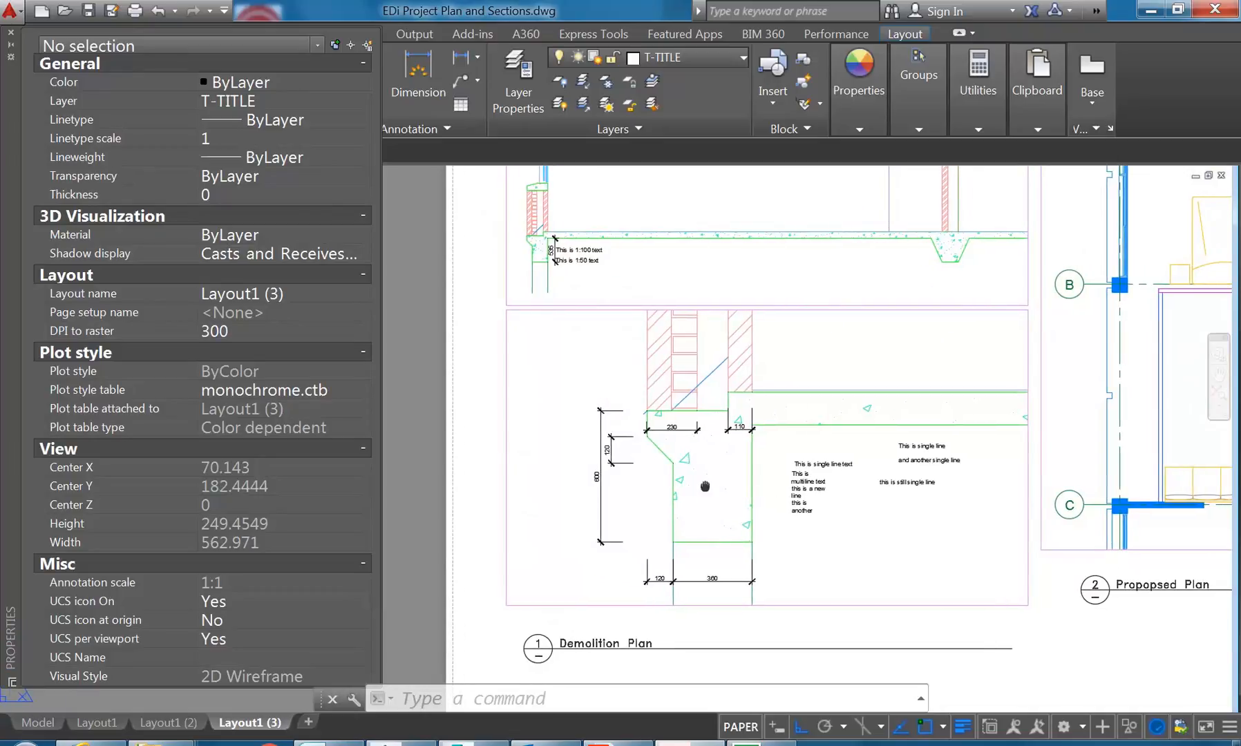
click(10, 32)
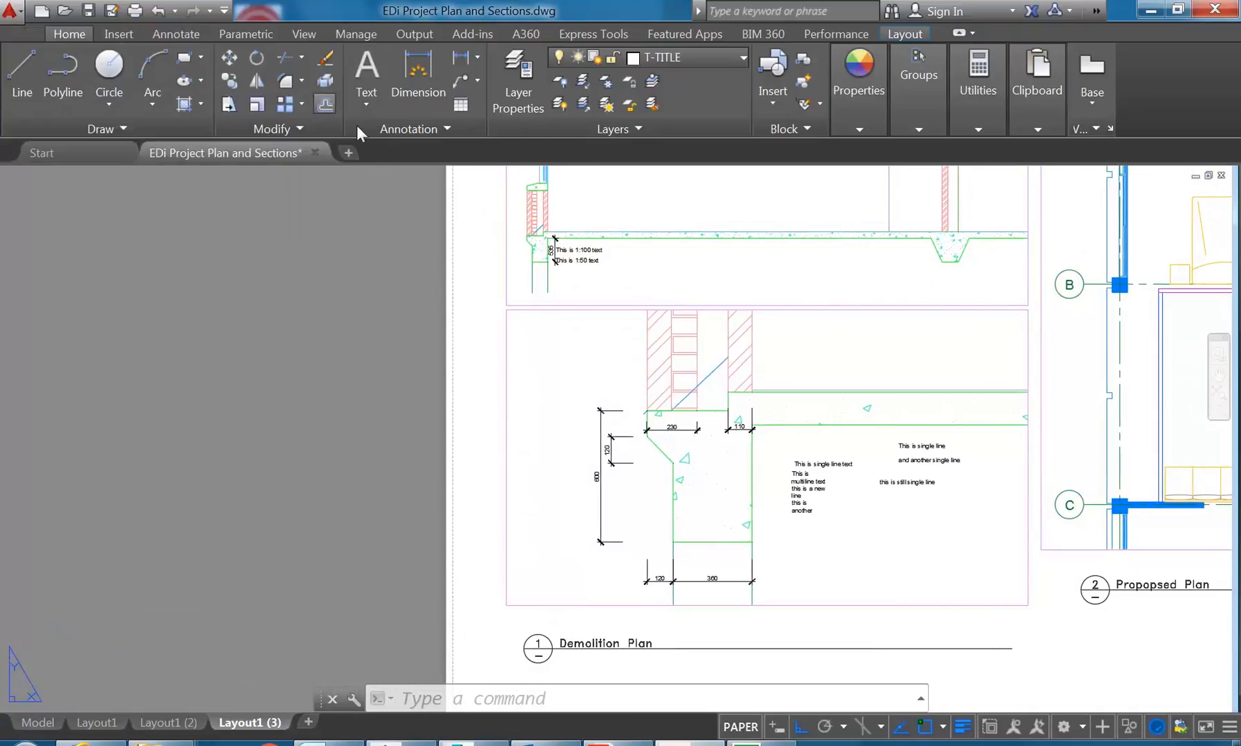
Step: Display the current text, dimension, multileader and table styles, and check the description of the Multileader Style command
click(374, 127)
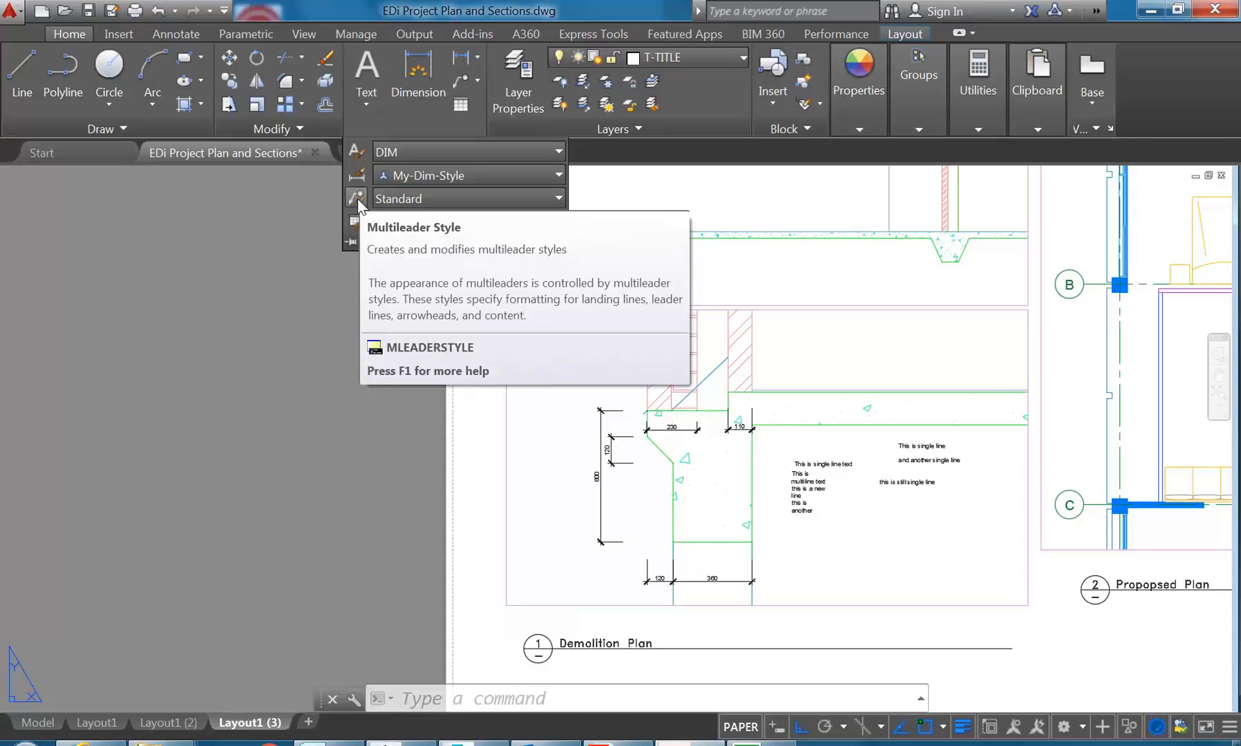
key(Escape)
key(Escape)
key(Escape)
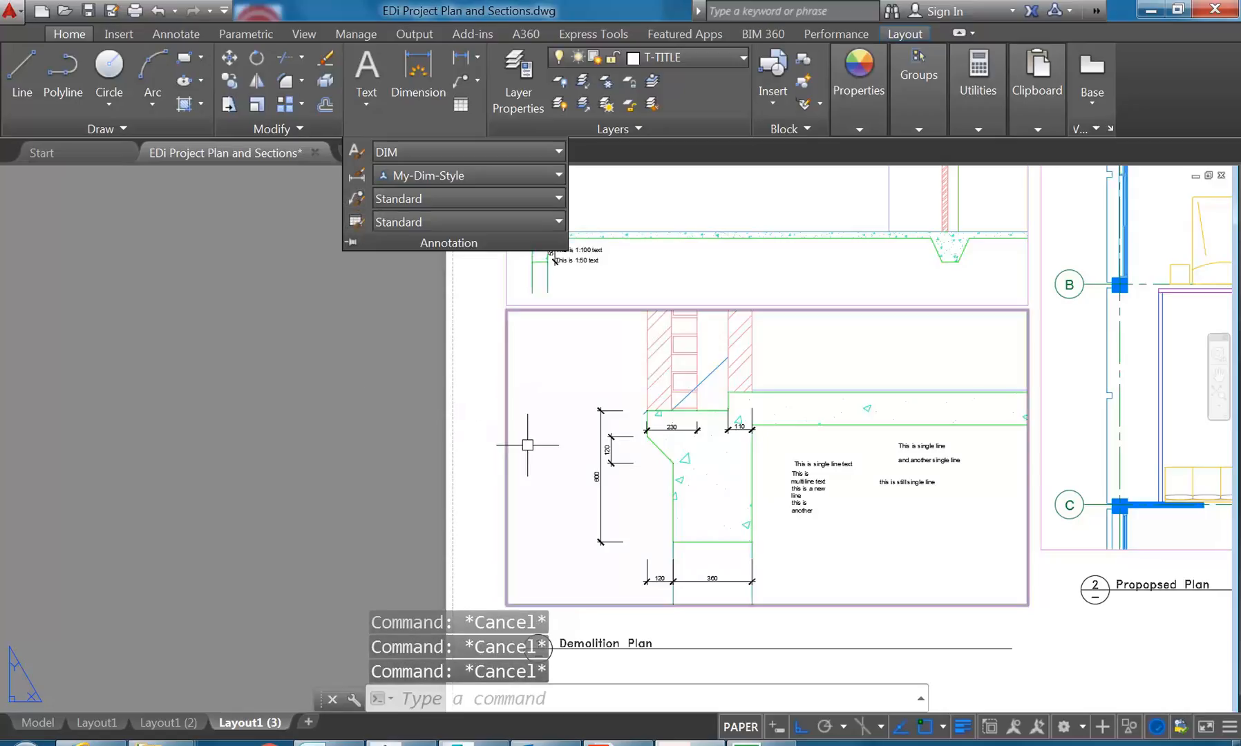
middle_drag(533, 442, 445, 445)
click(691, 240)
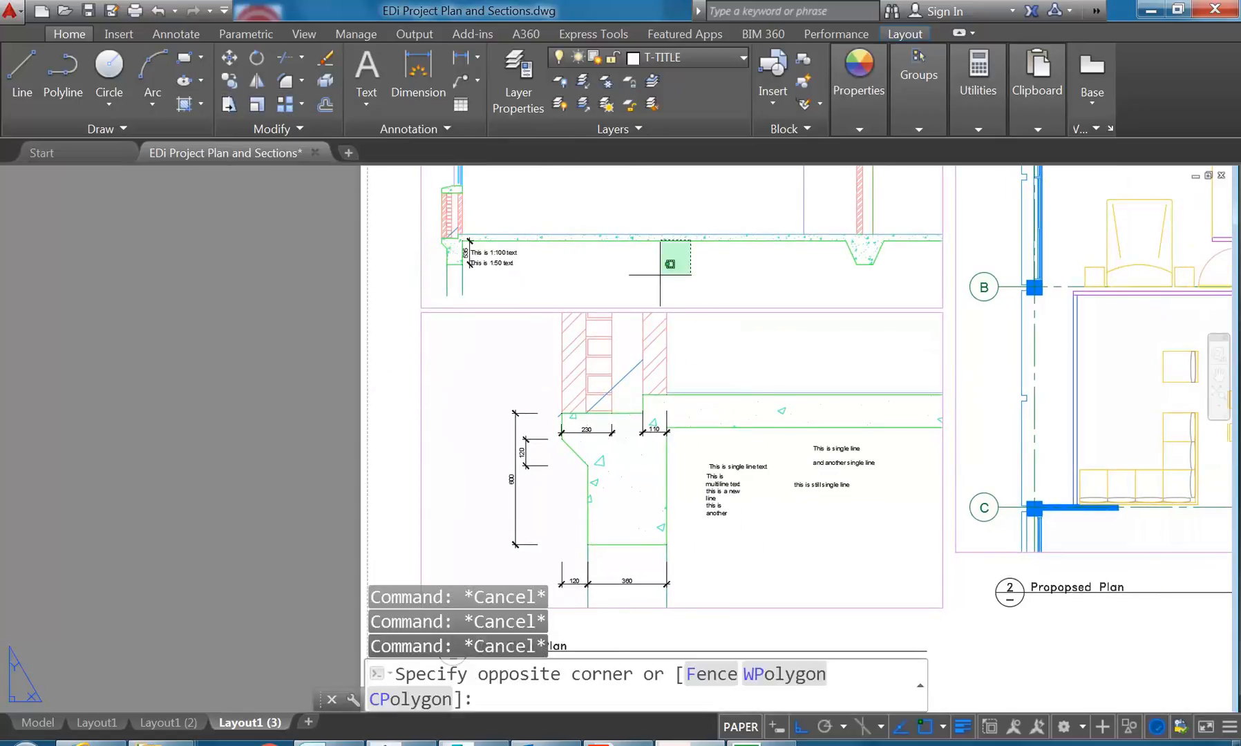